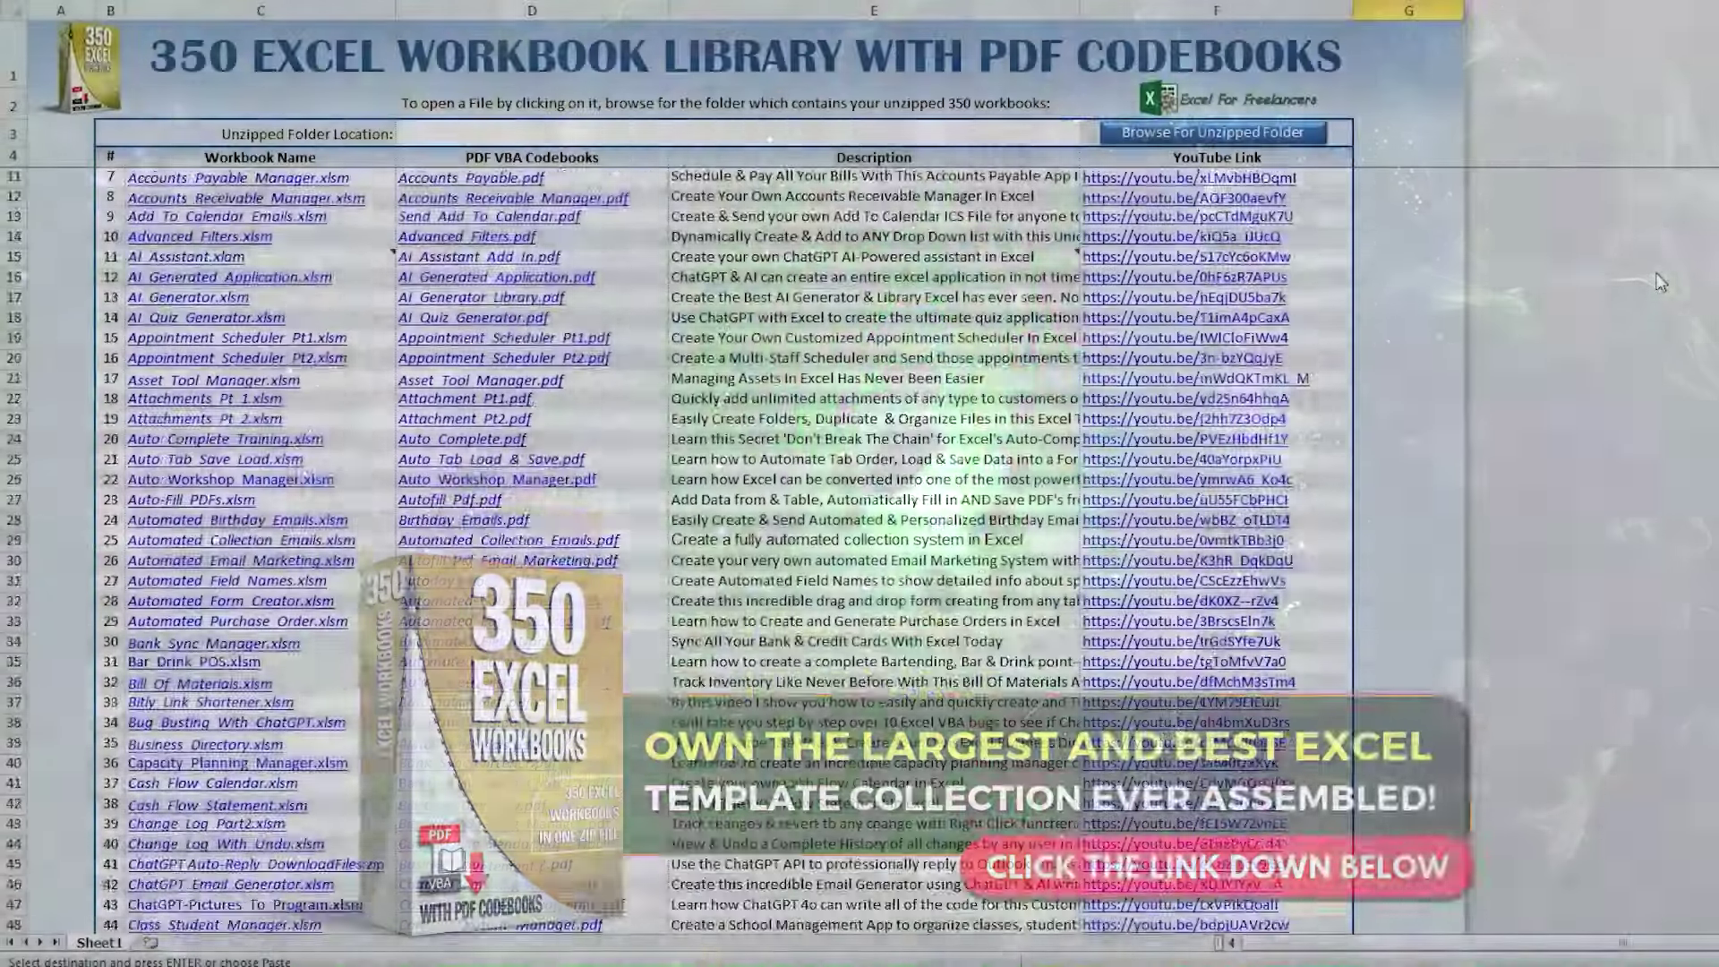
- Scroll the library list and open the Getting Things Done tutorial video link
scroll(1661, 283, down, 18)
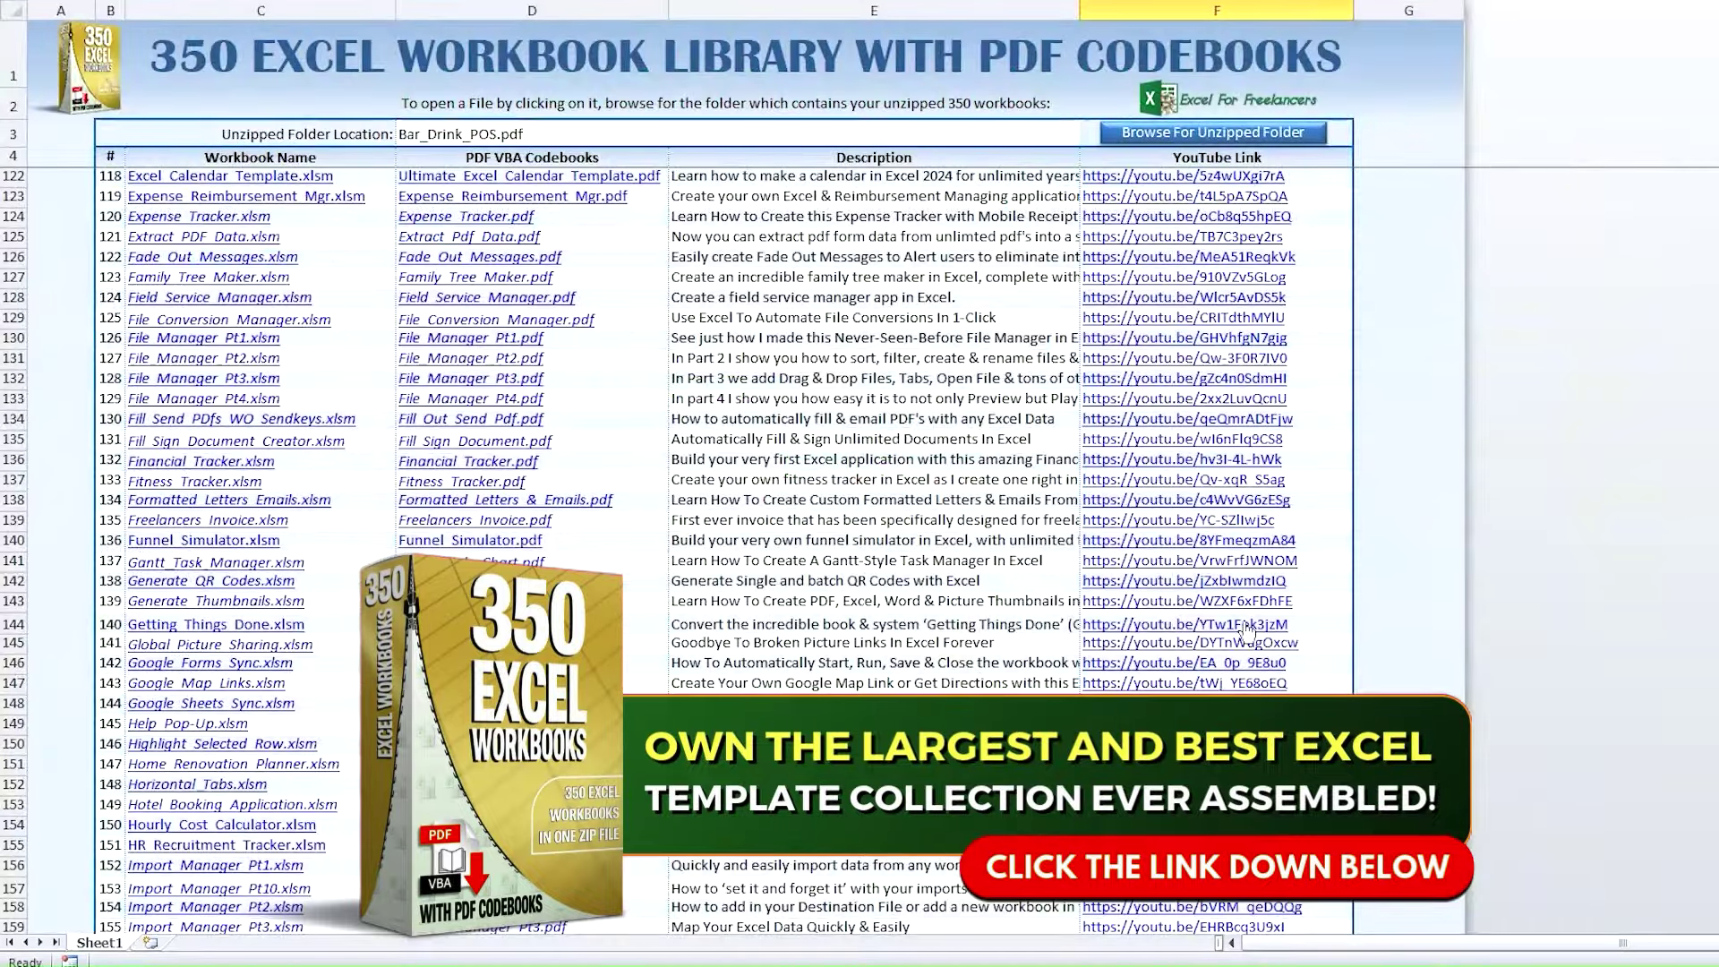
click(1247, 624)
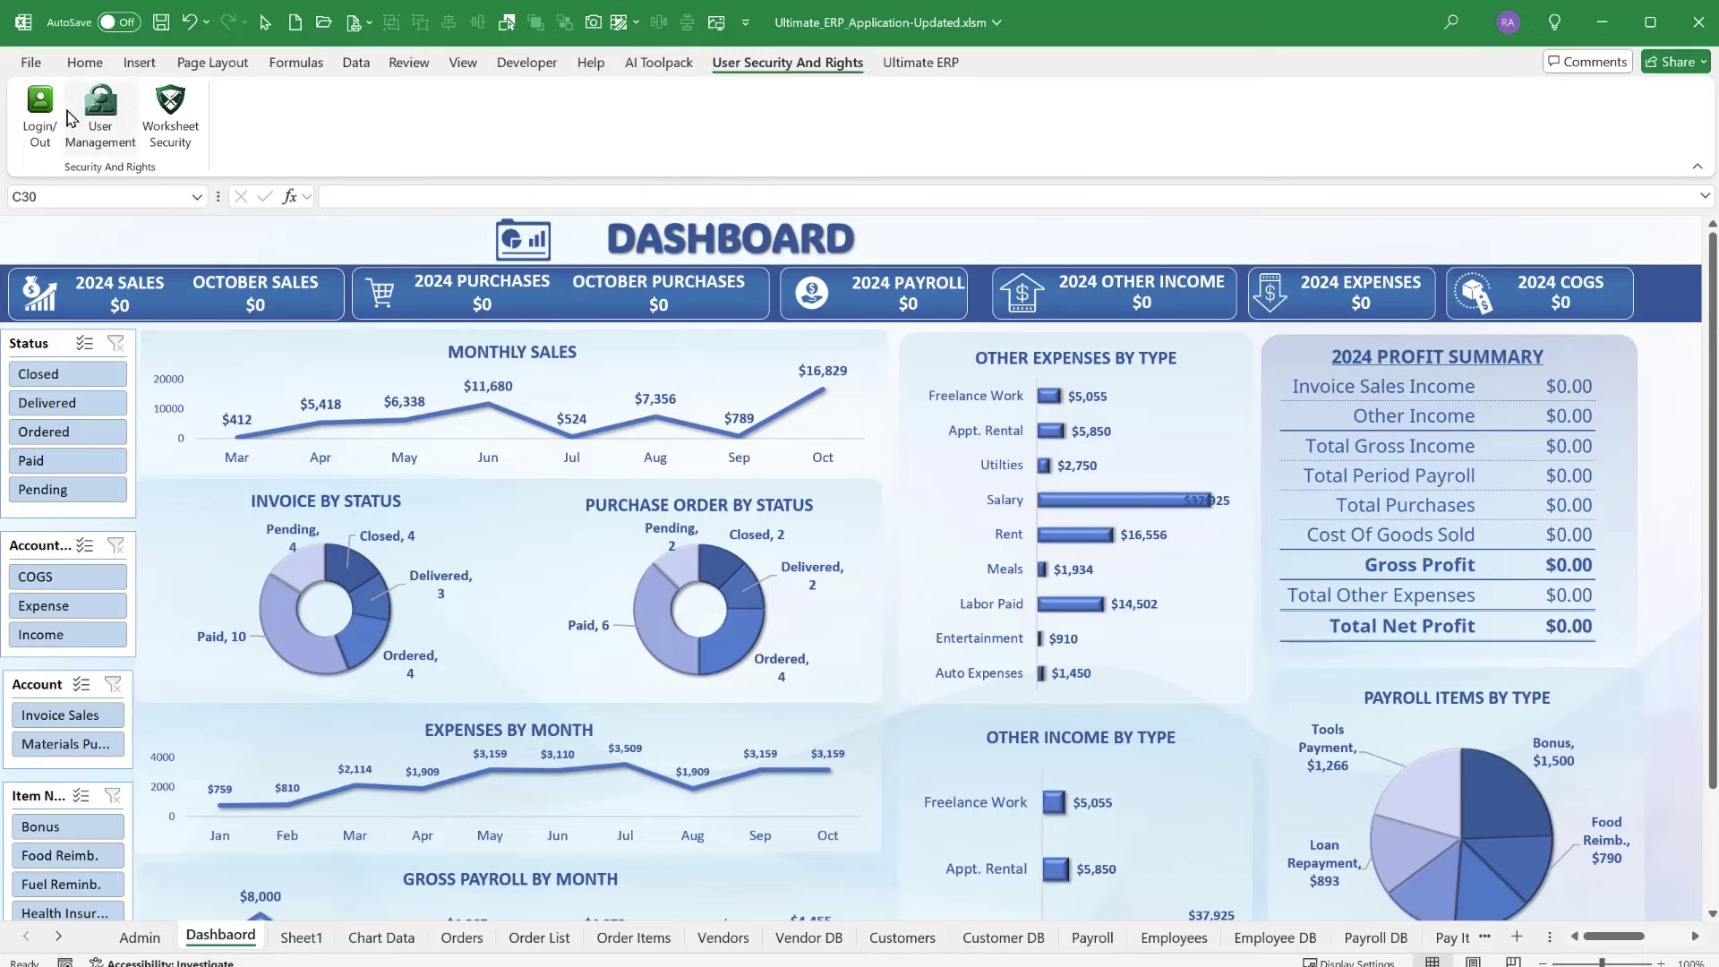
click(179, 130)
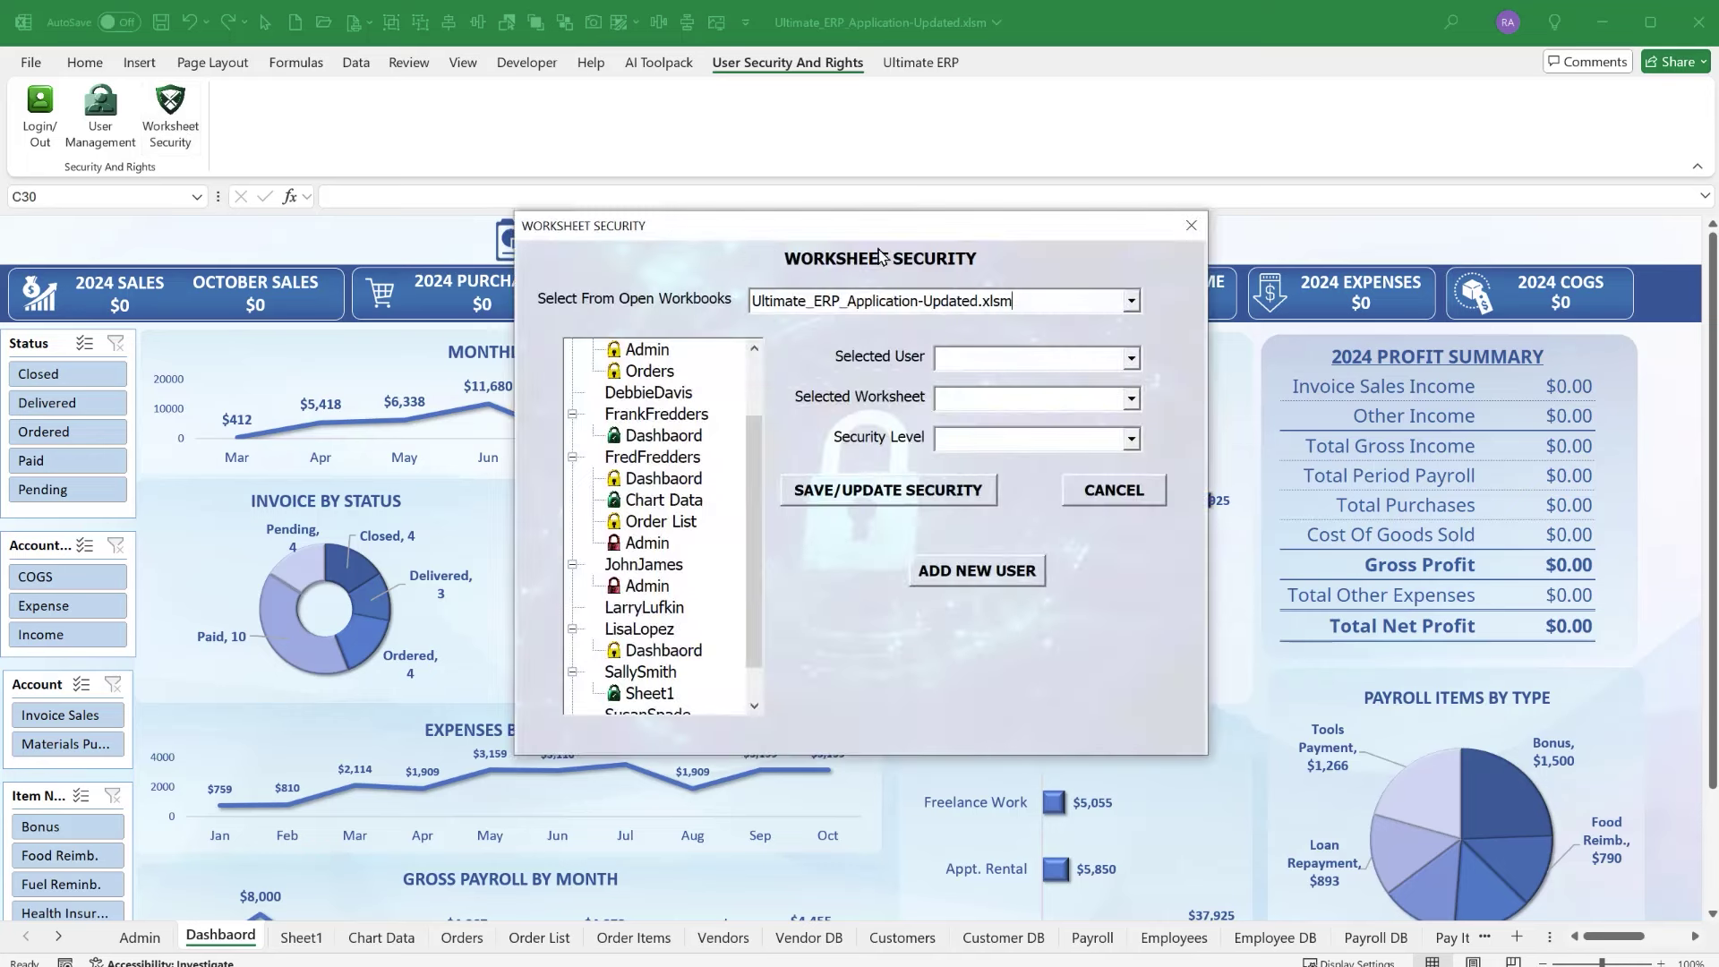
click(1129, 305)
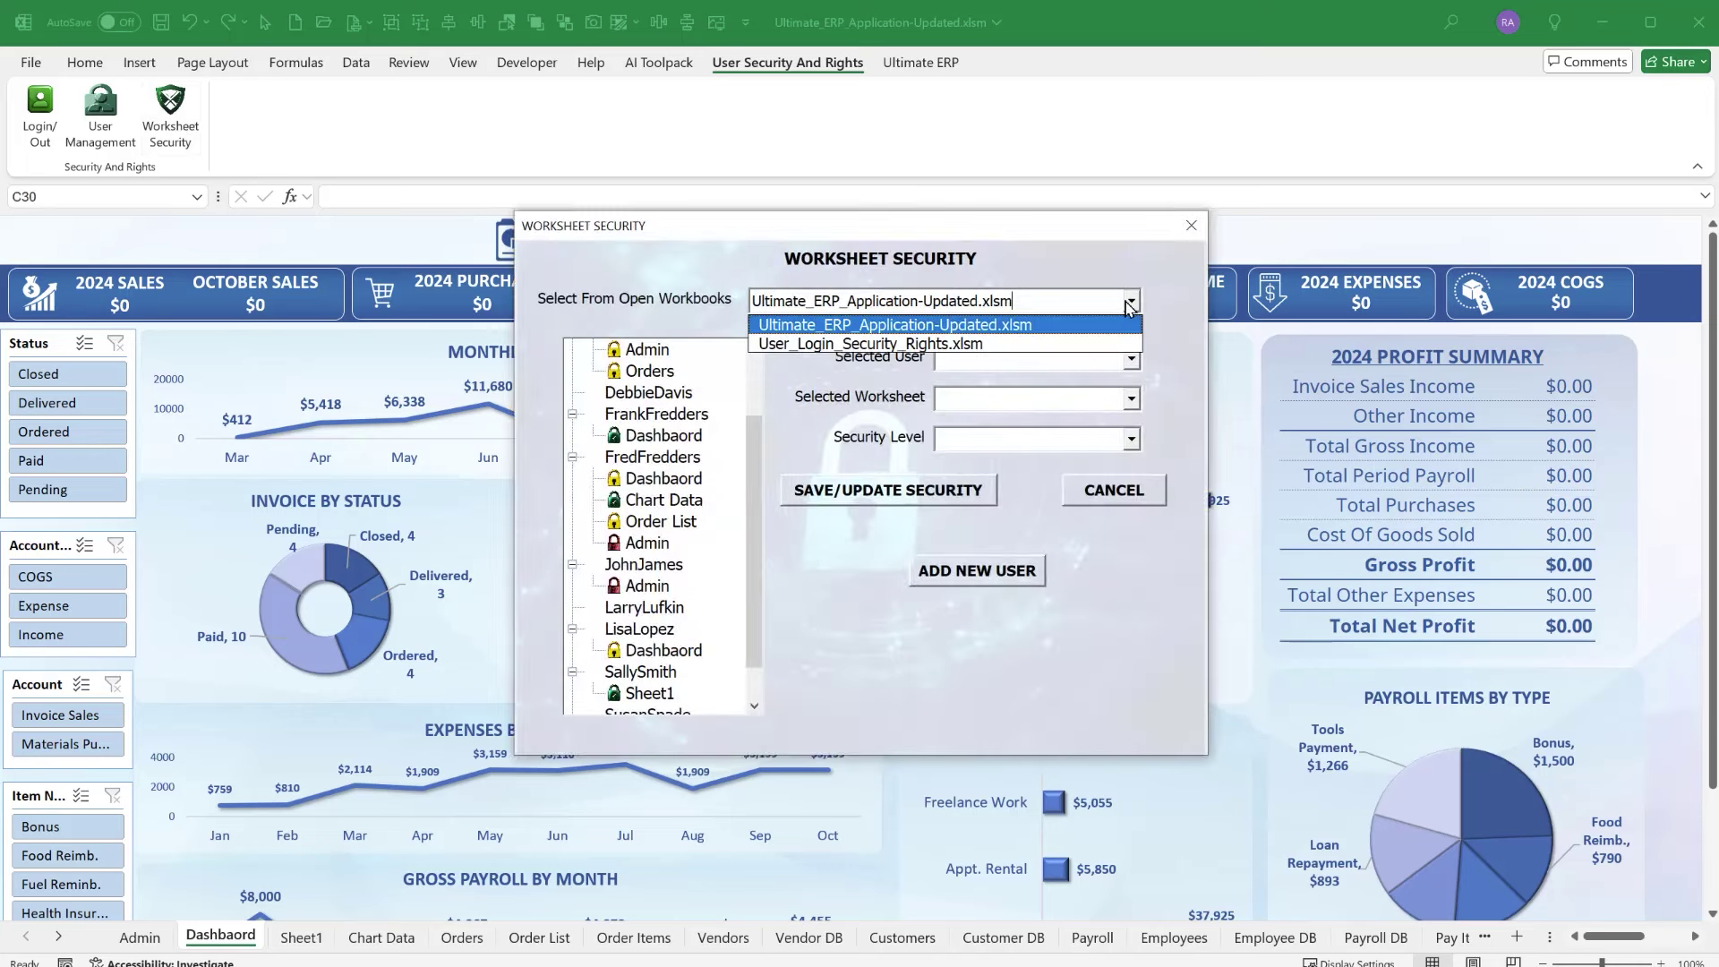
click(1129, 305)
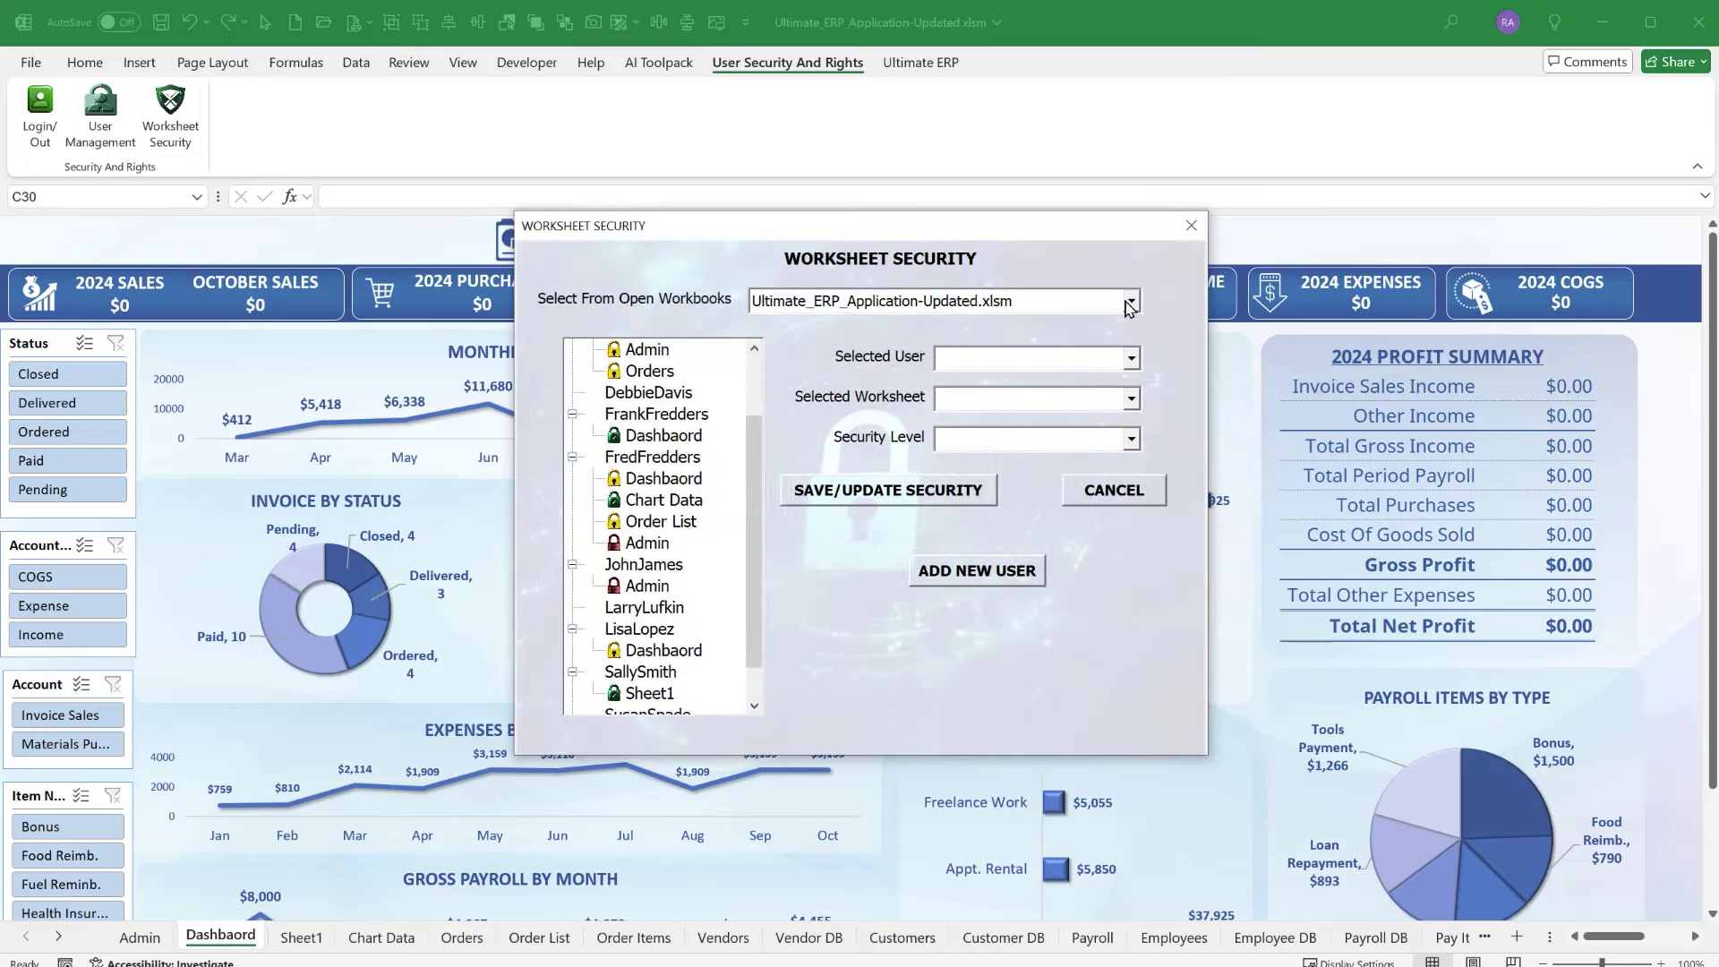
click(1190, 226)
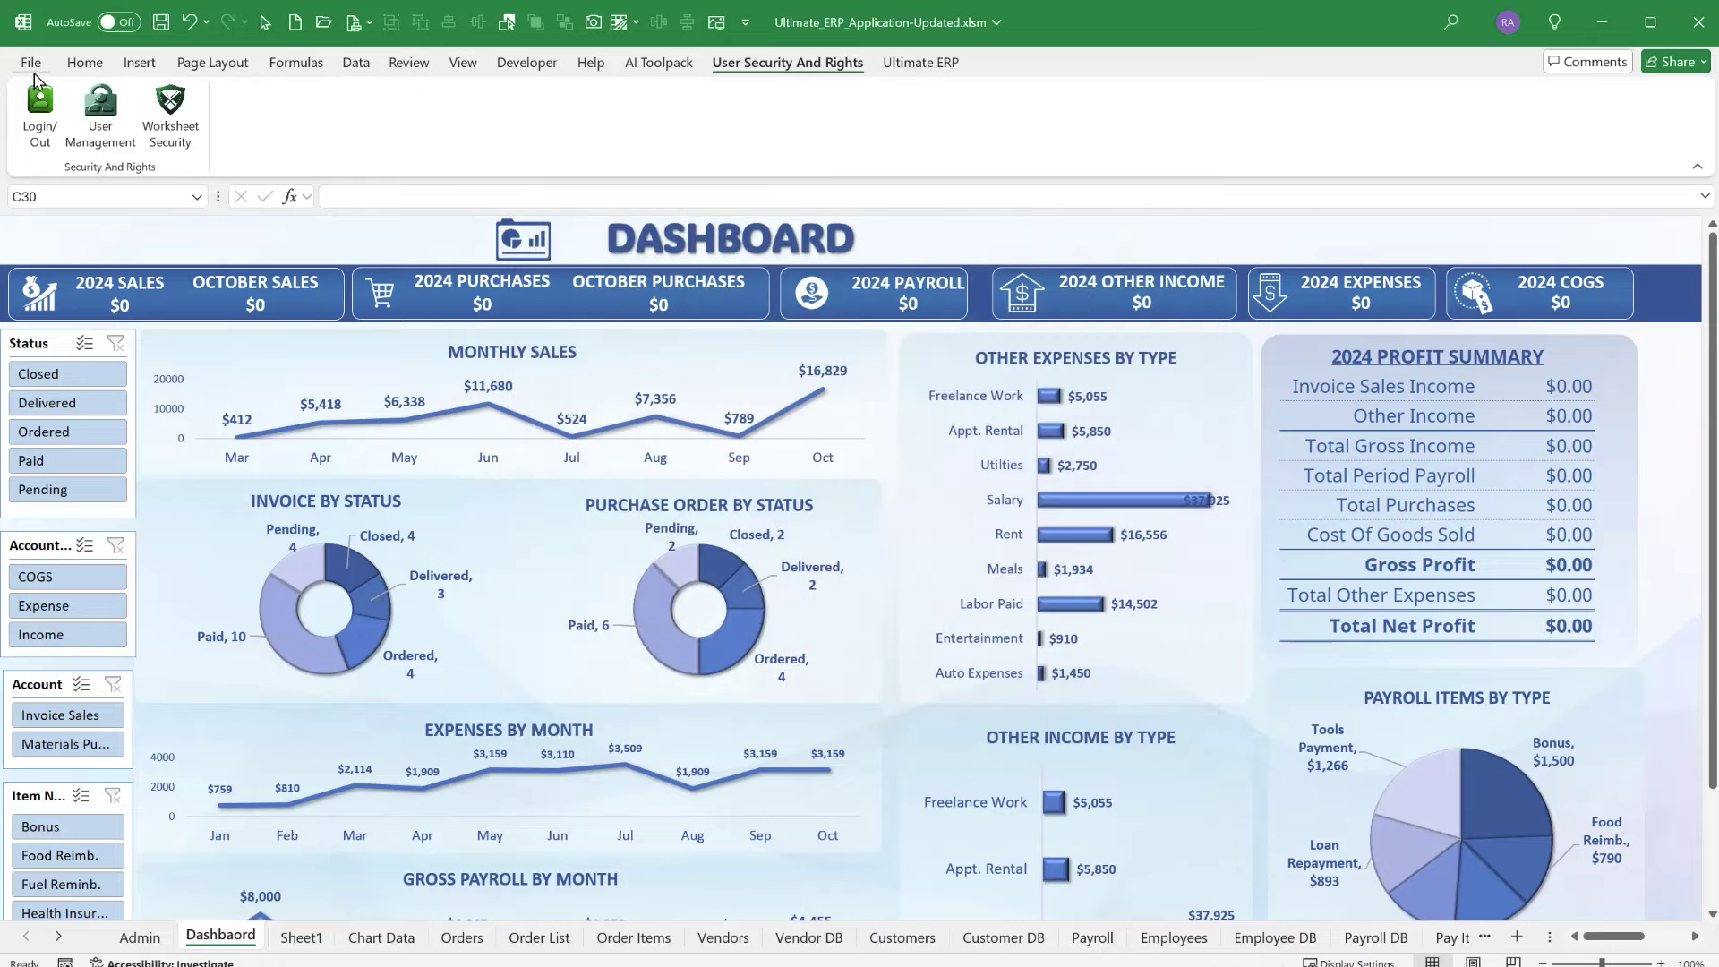
click(35, 64)
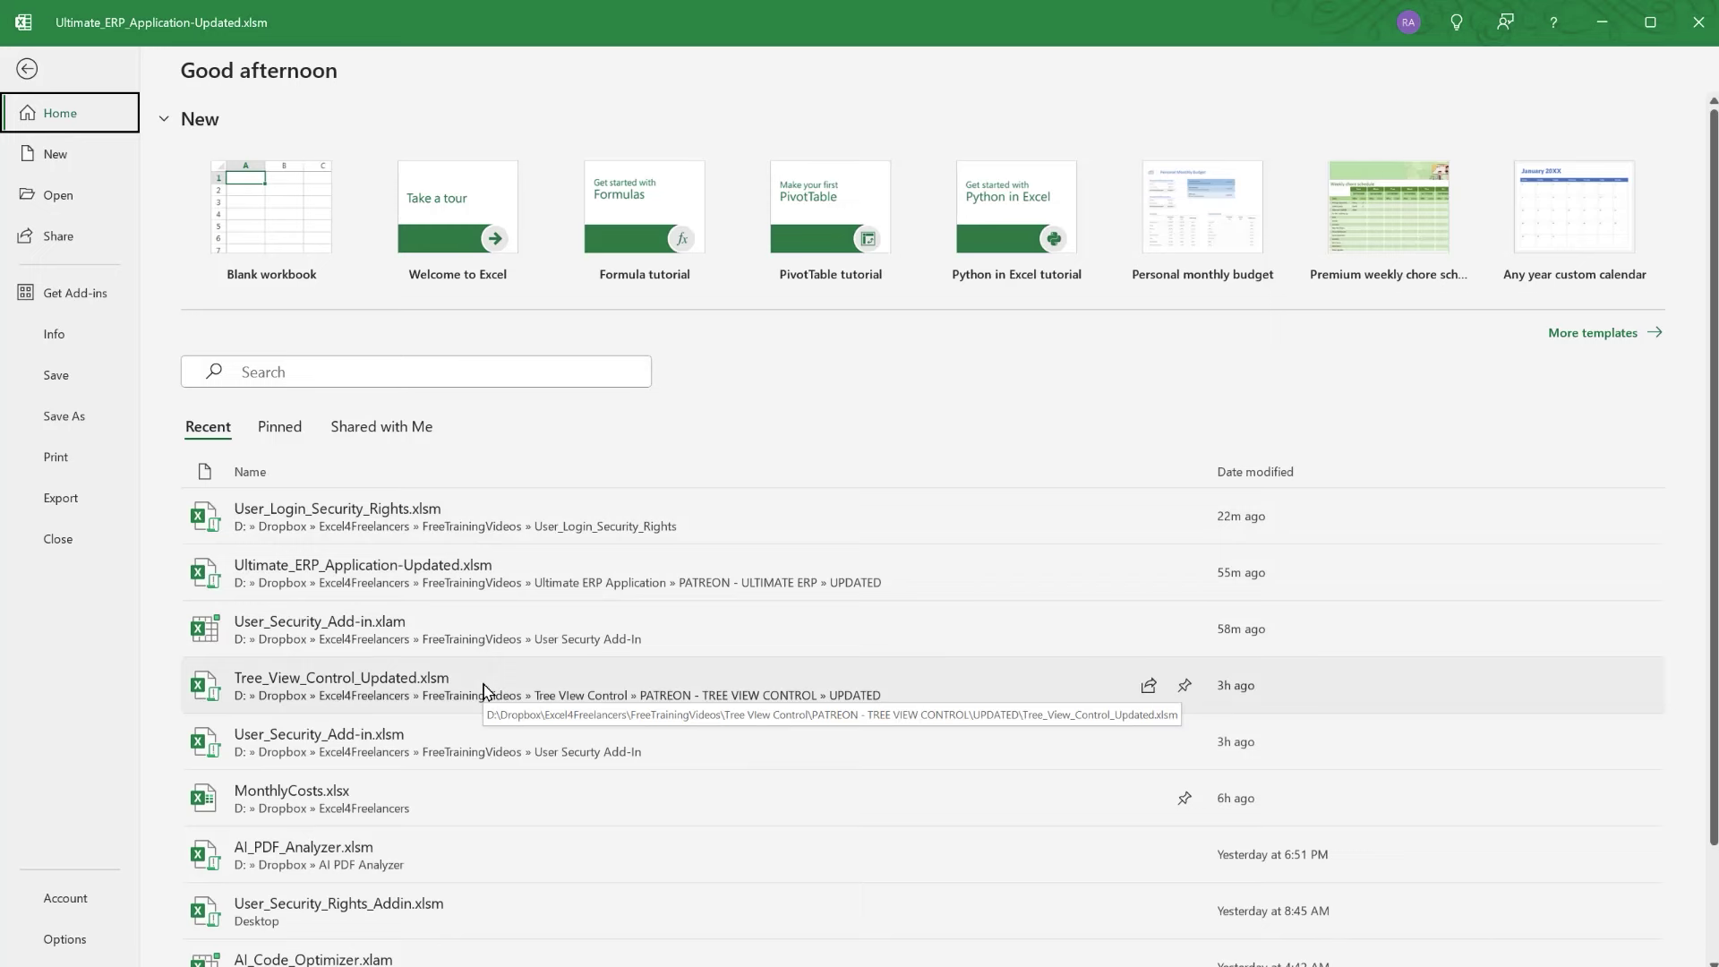
- Open User_Login_Security_Rights.xlsm from the Recent files list
click(484, 690)
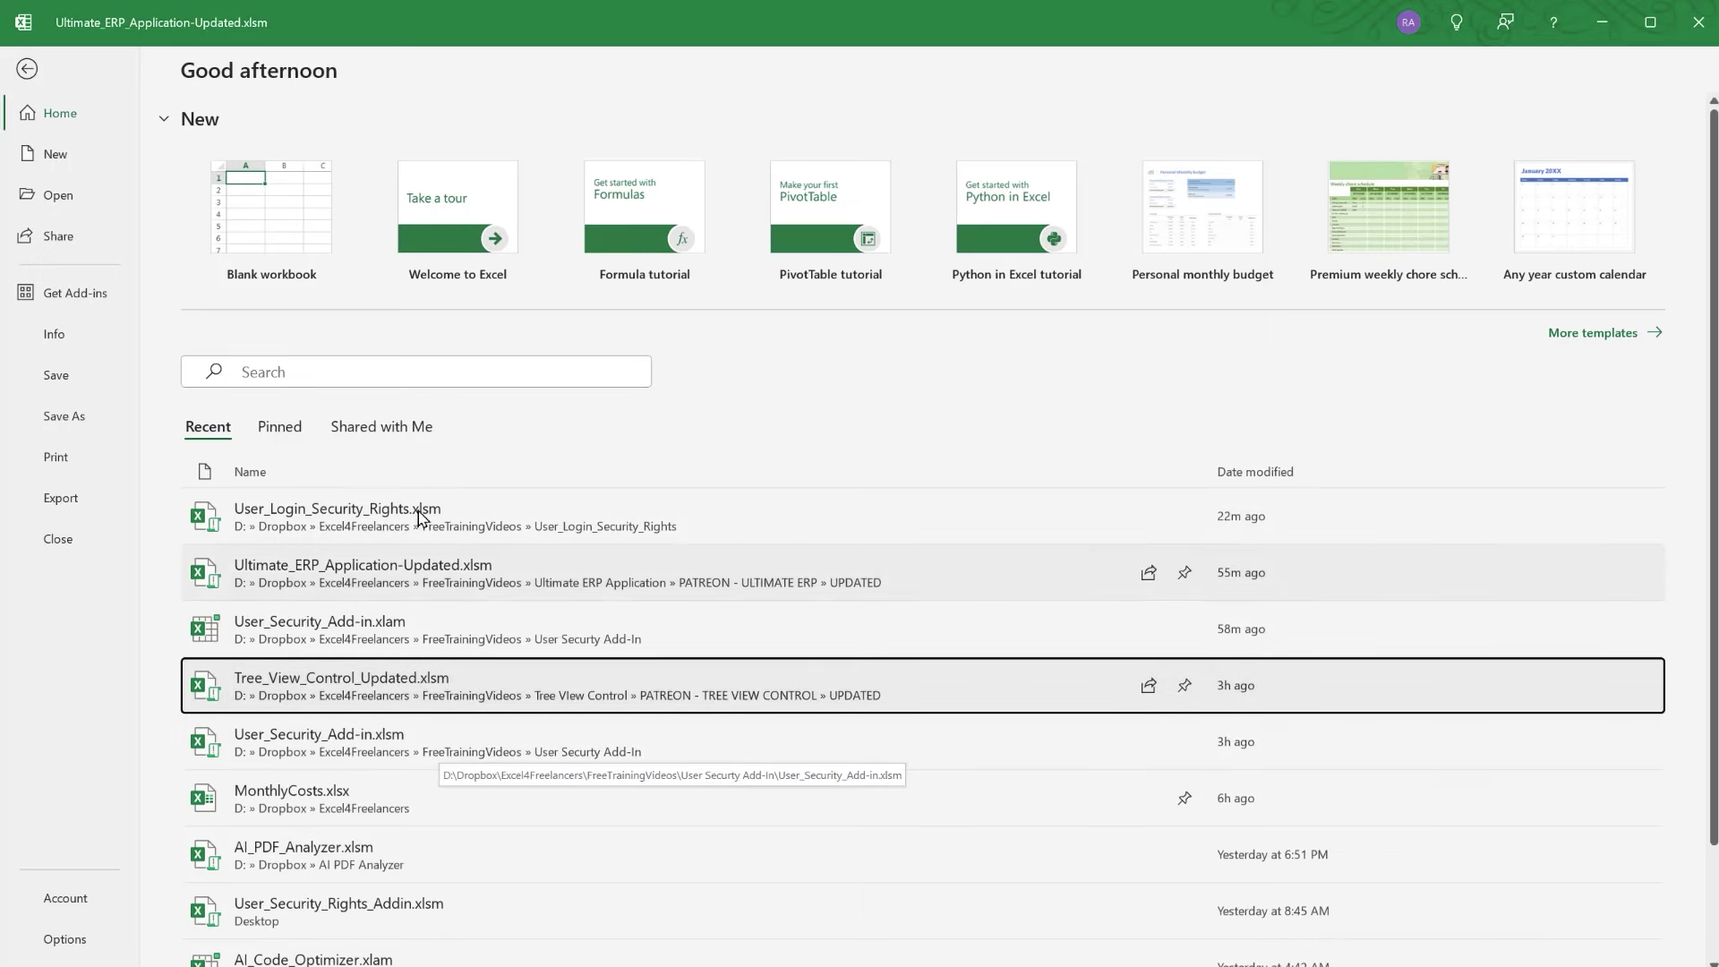
key(Escape)
key(Escape)
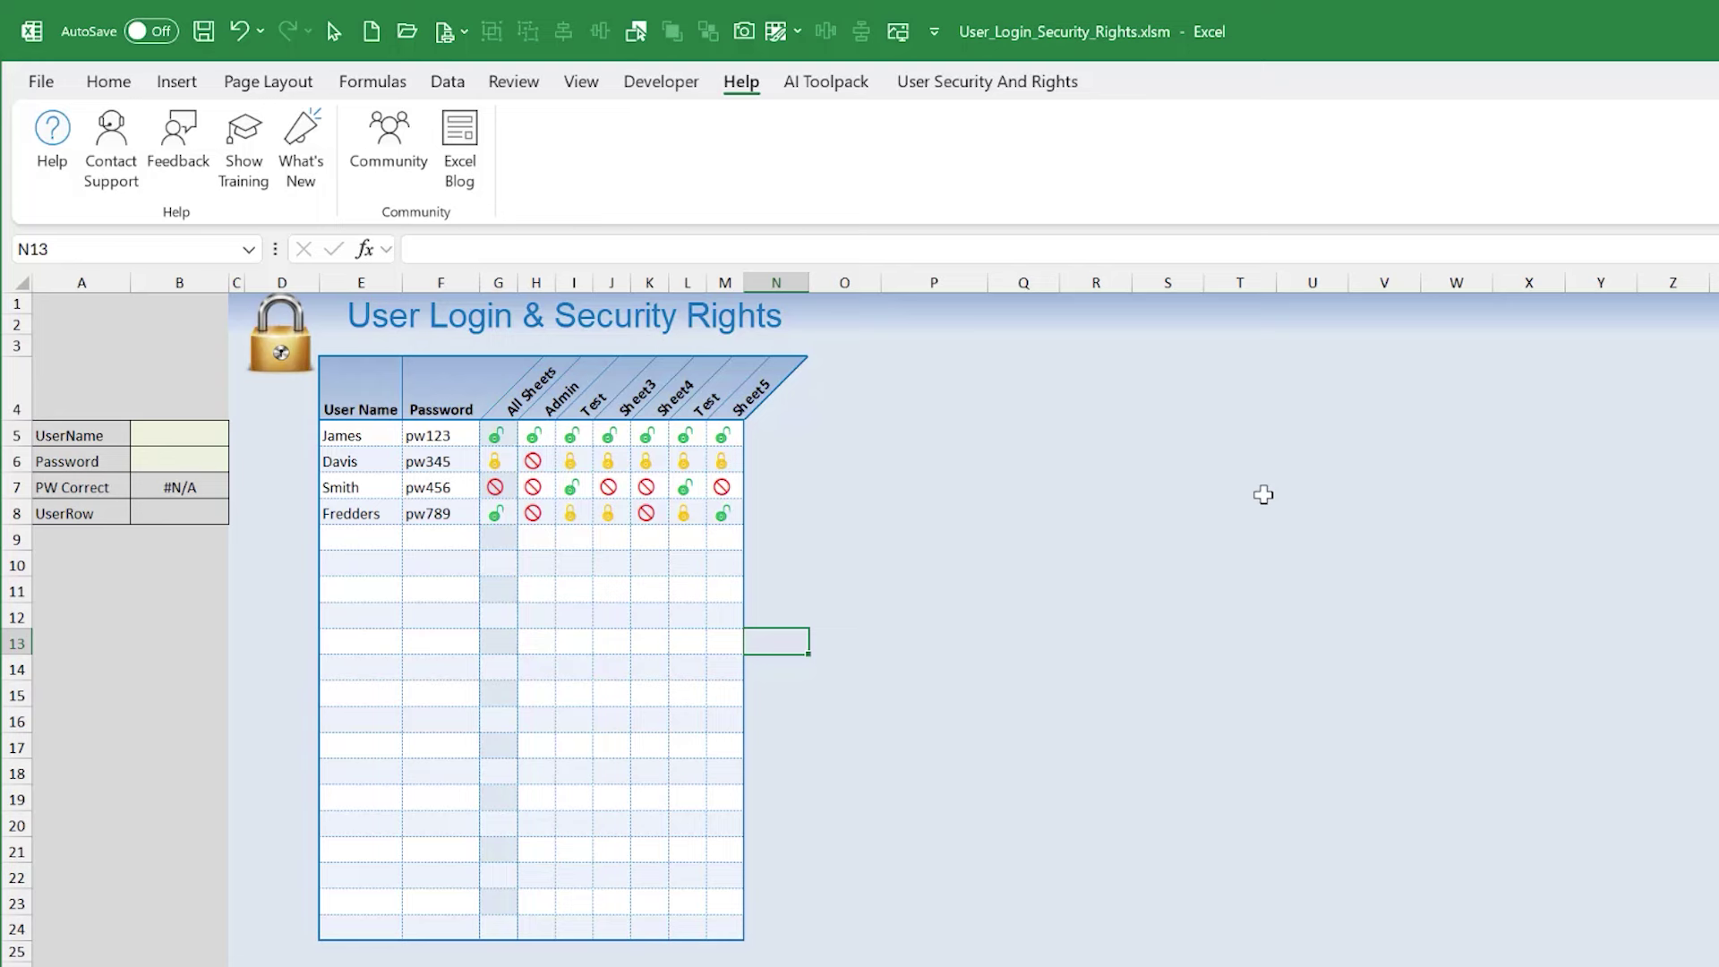
- Change Smith's Test and Sheet3 access icons to yellow locks, then open the VBA editor
click(1286, 459)
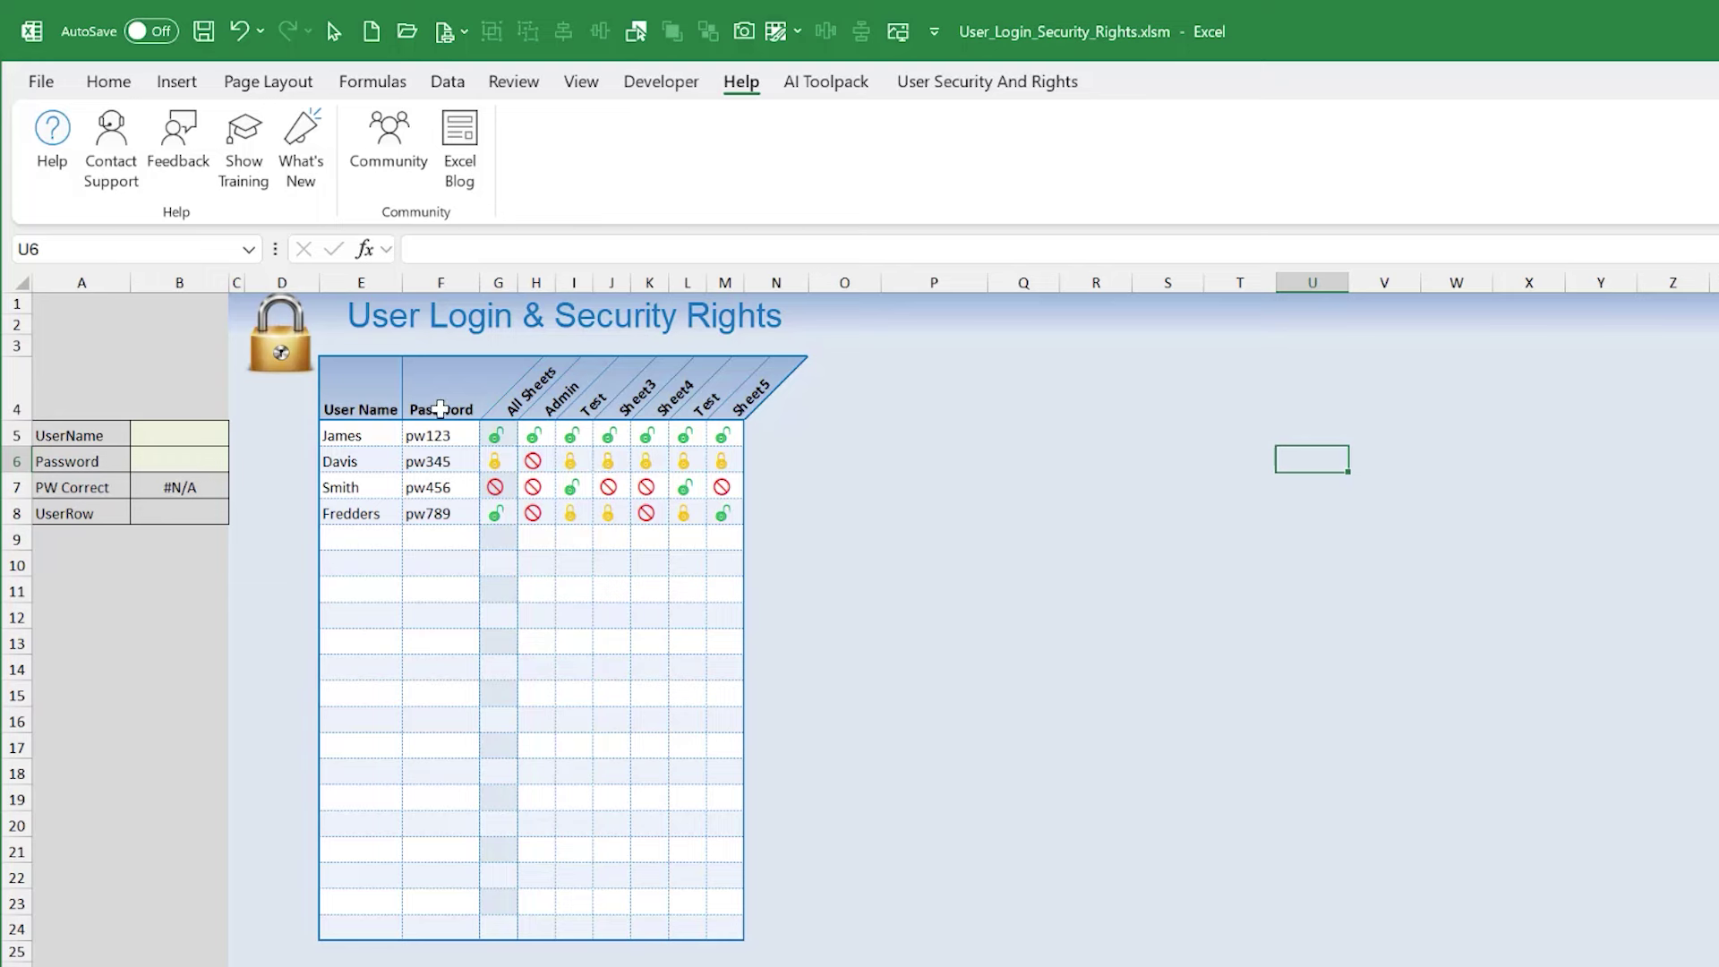
click(546, 479)
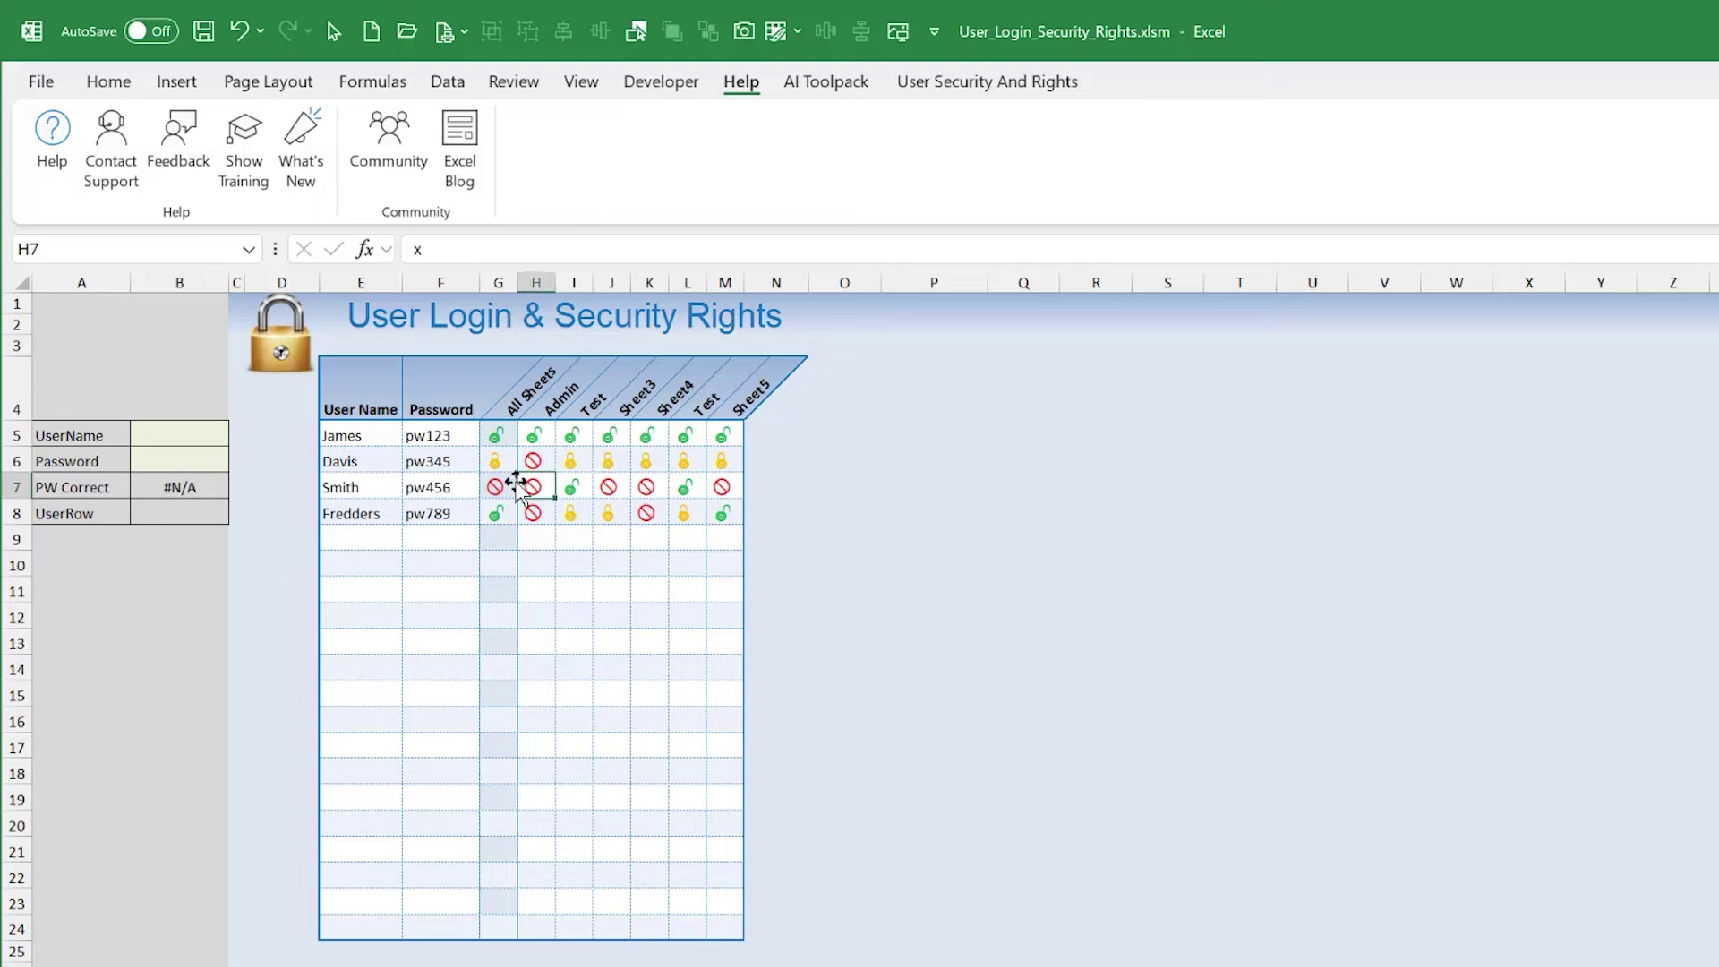
click(572, 488)
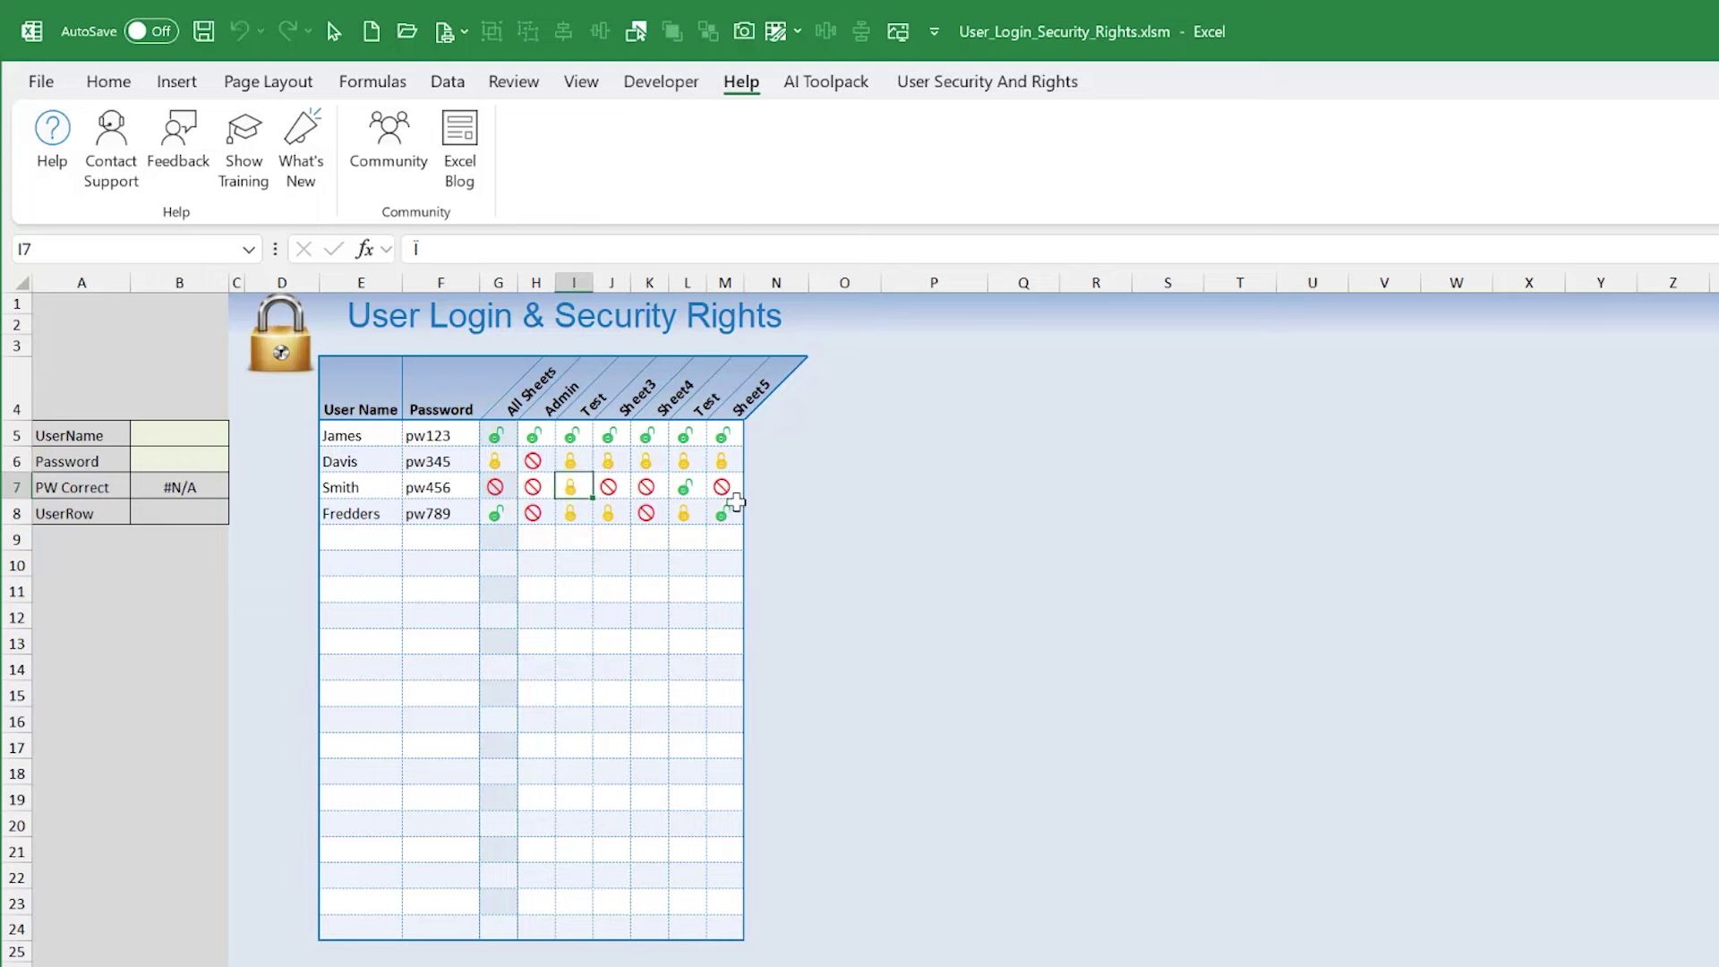
click(617, 485)
click(615, 487)
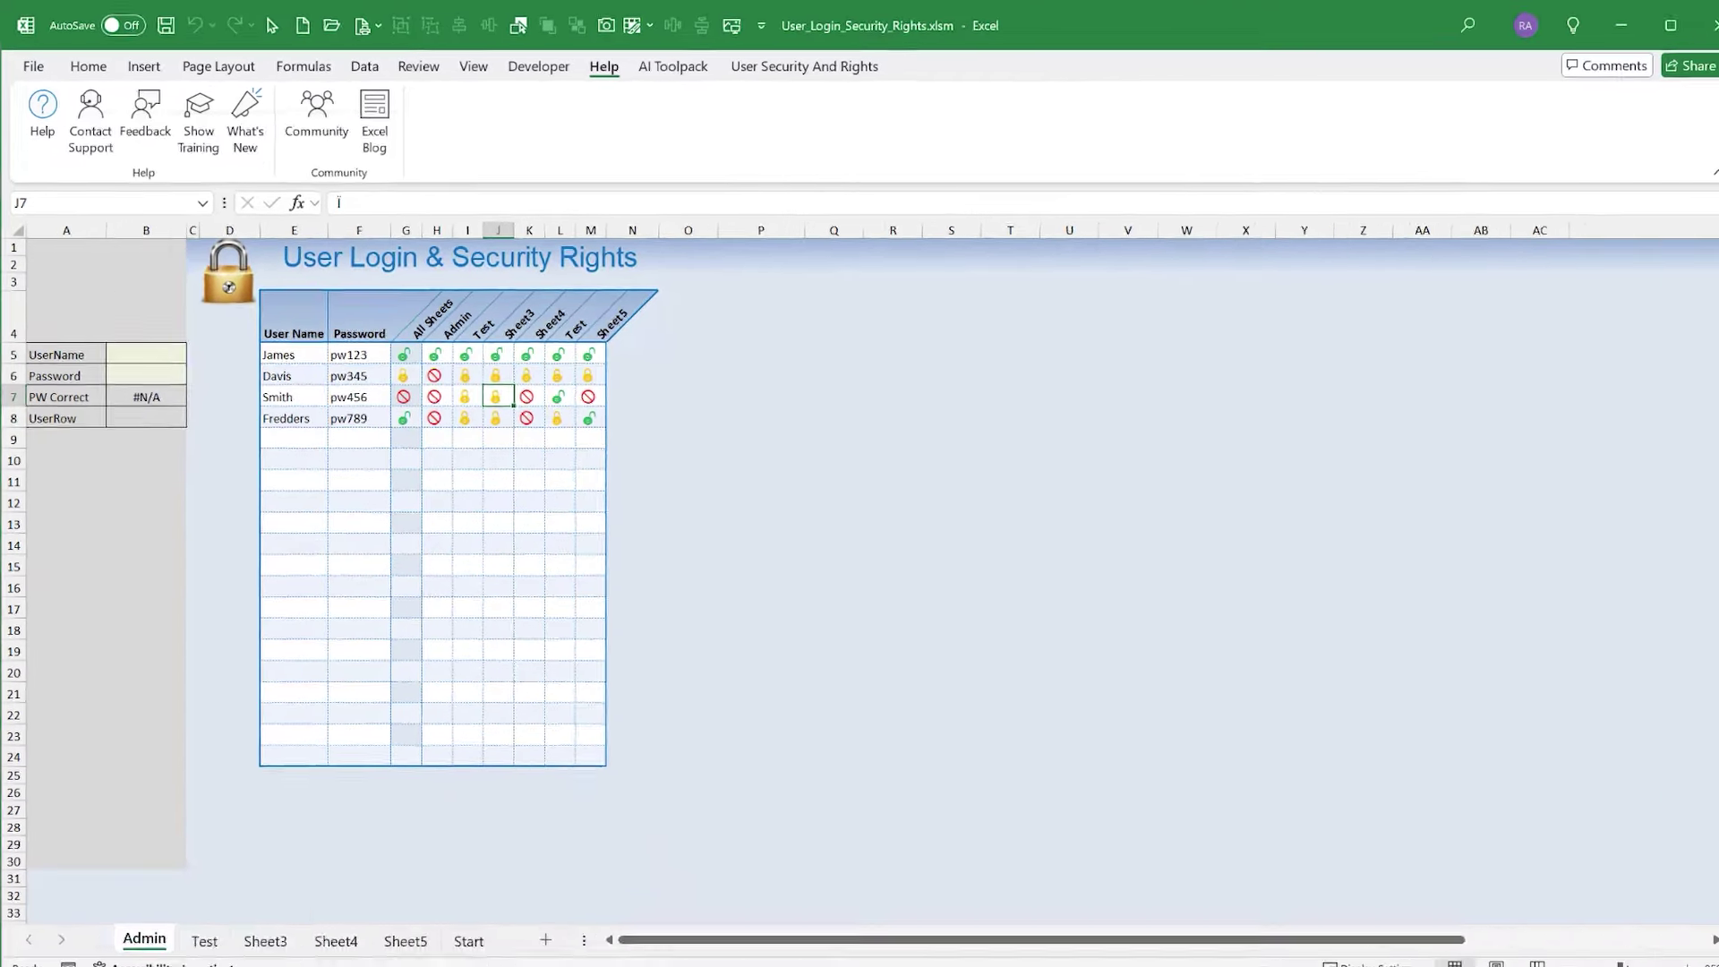
key(alt+F11)
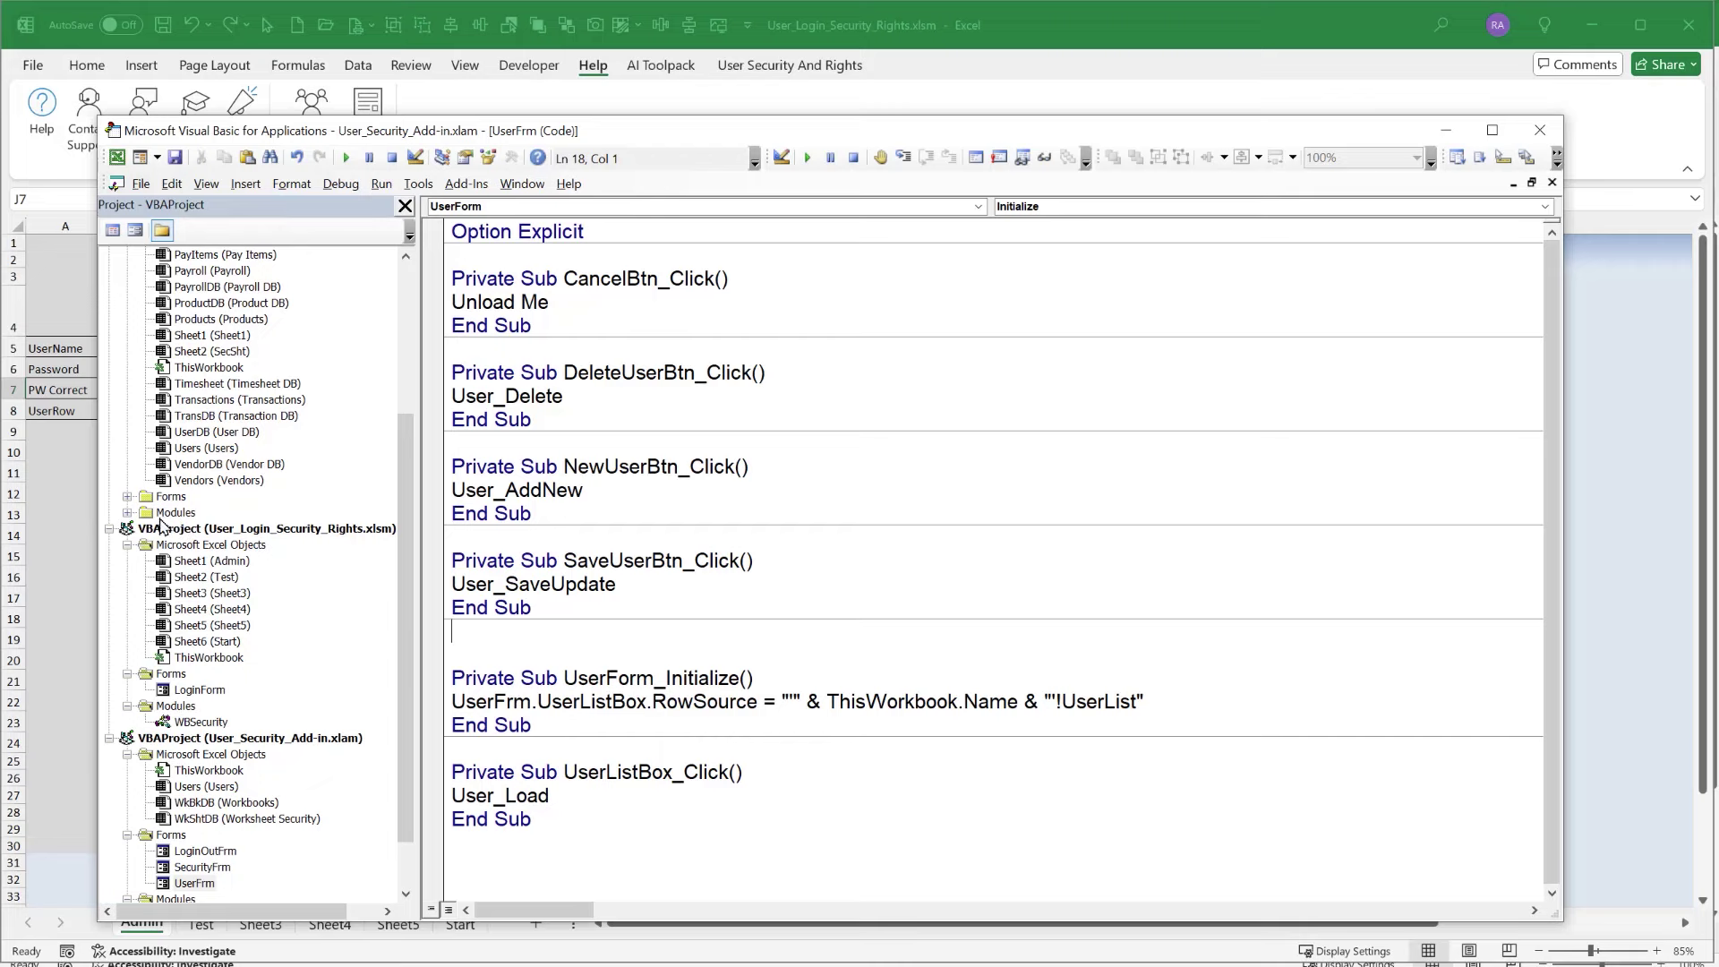
- Open the WBSecurity module and select the quoted Ð comparison on line 25
click(190, 723)
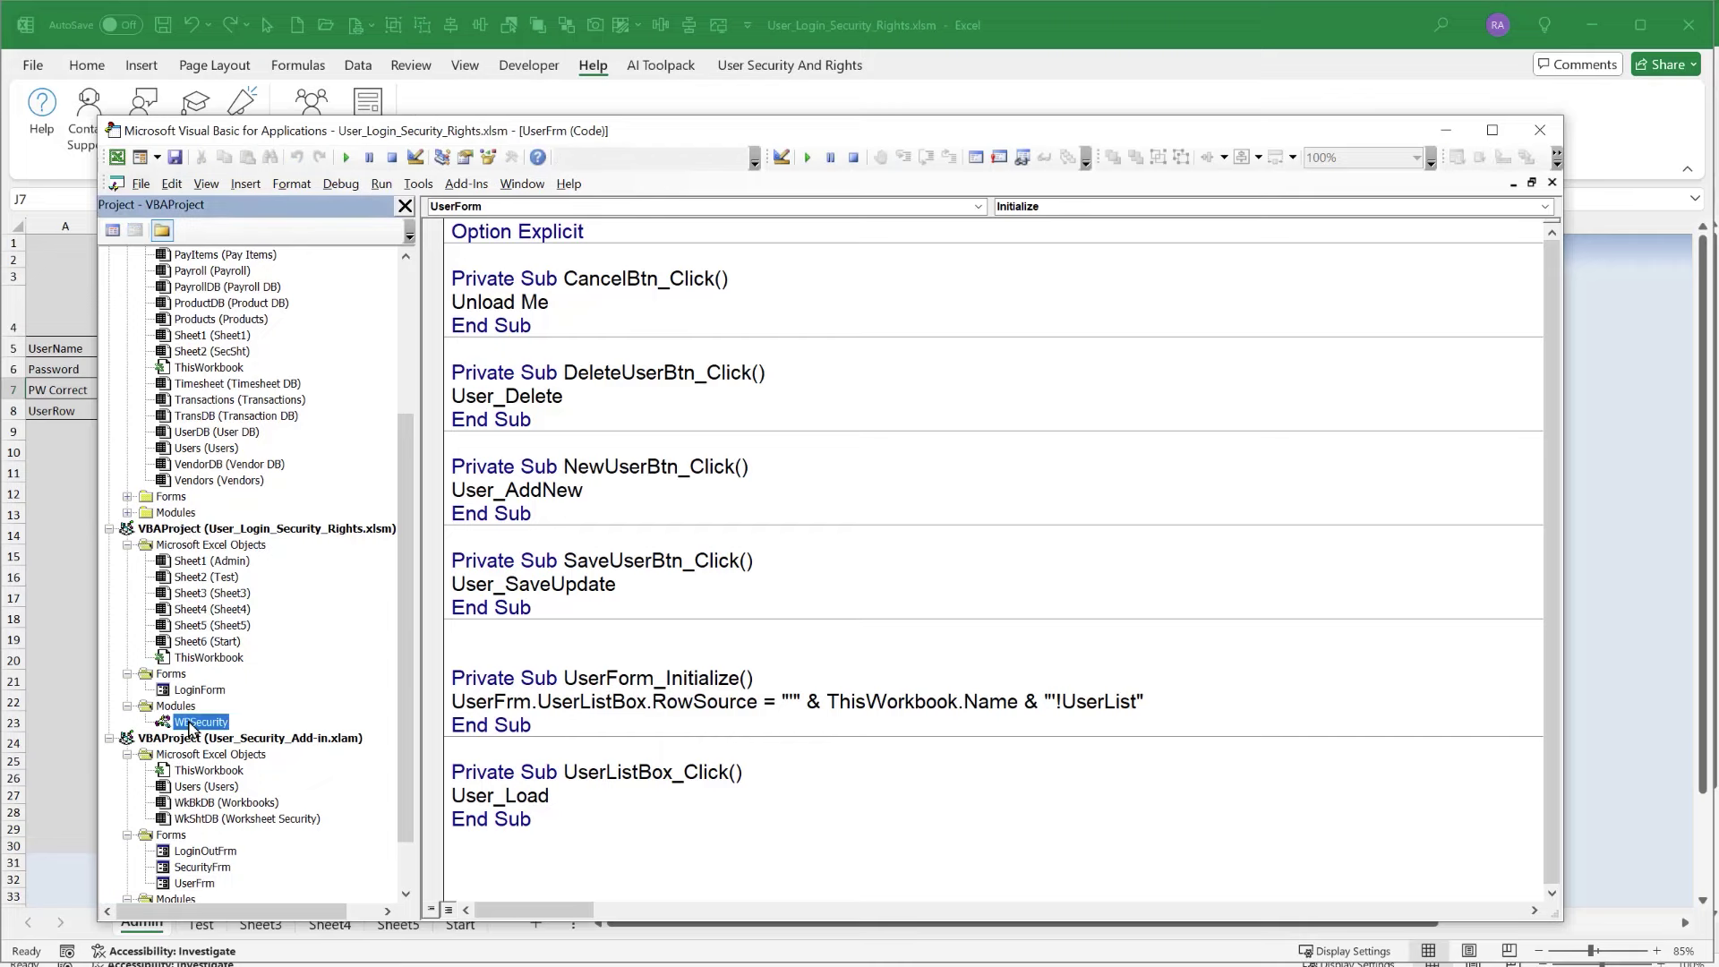
double_click(190, 723)
drag(867, 702, 799, 704)
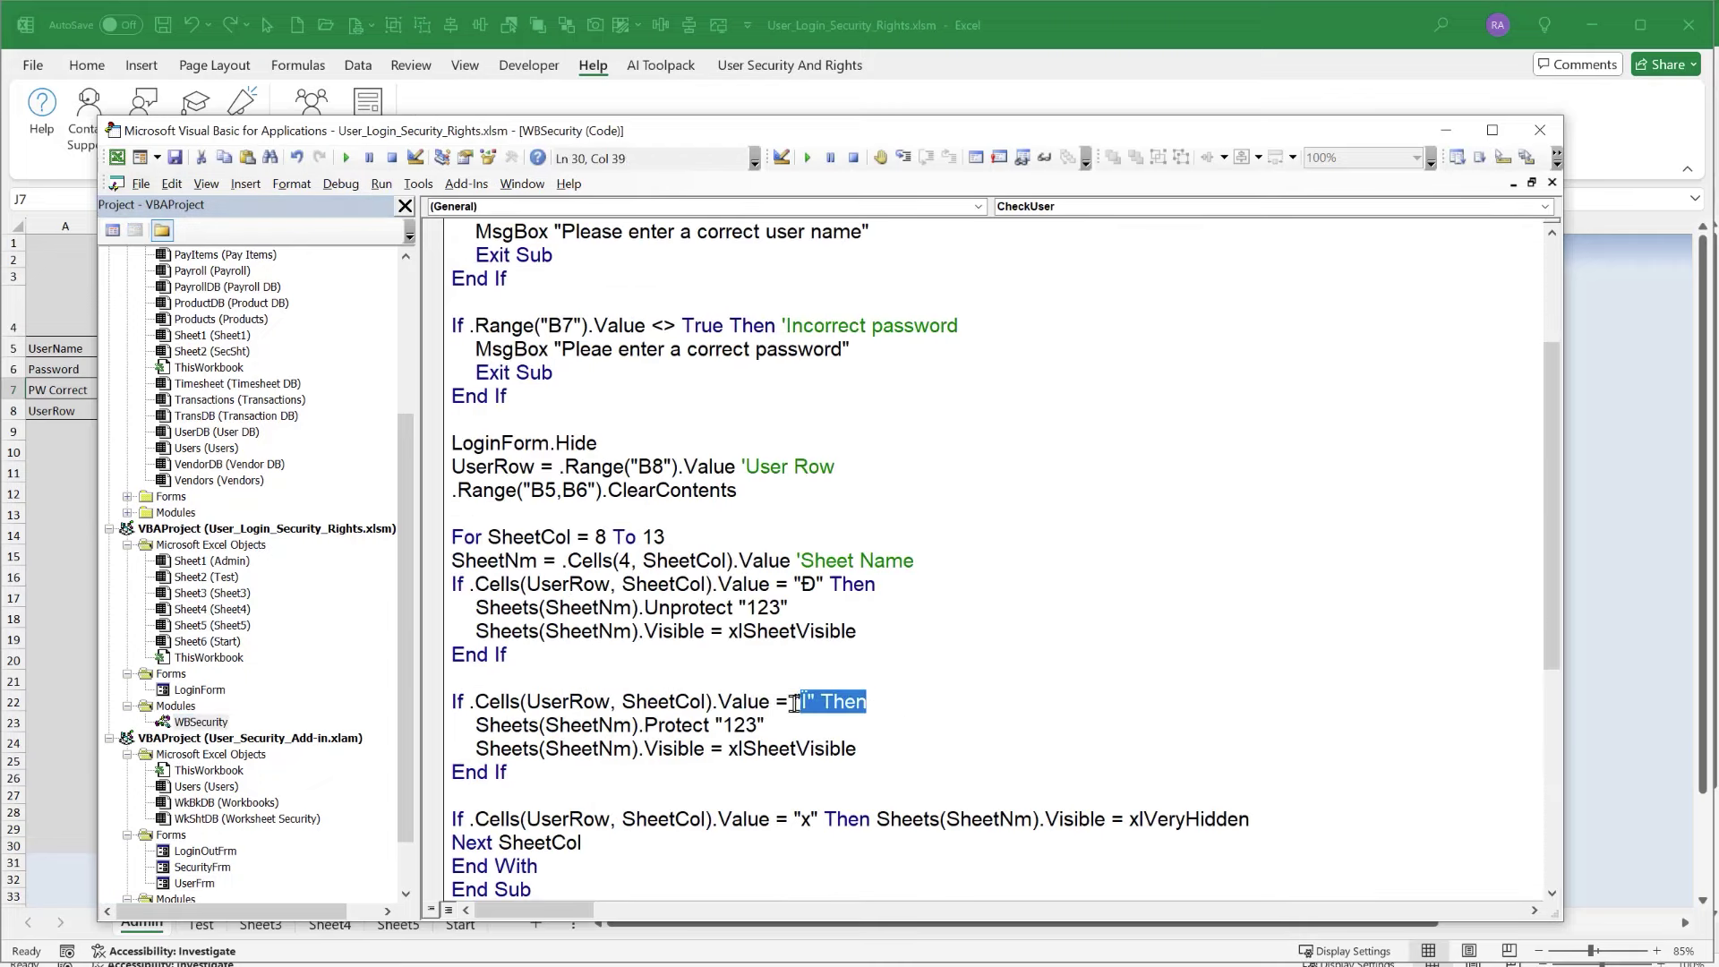
drag(873, 584, 801, 584)
click(805, 584)
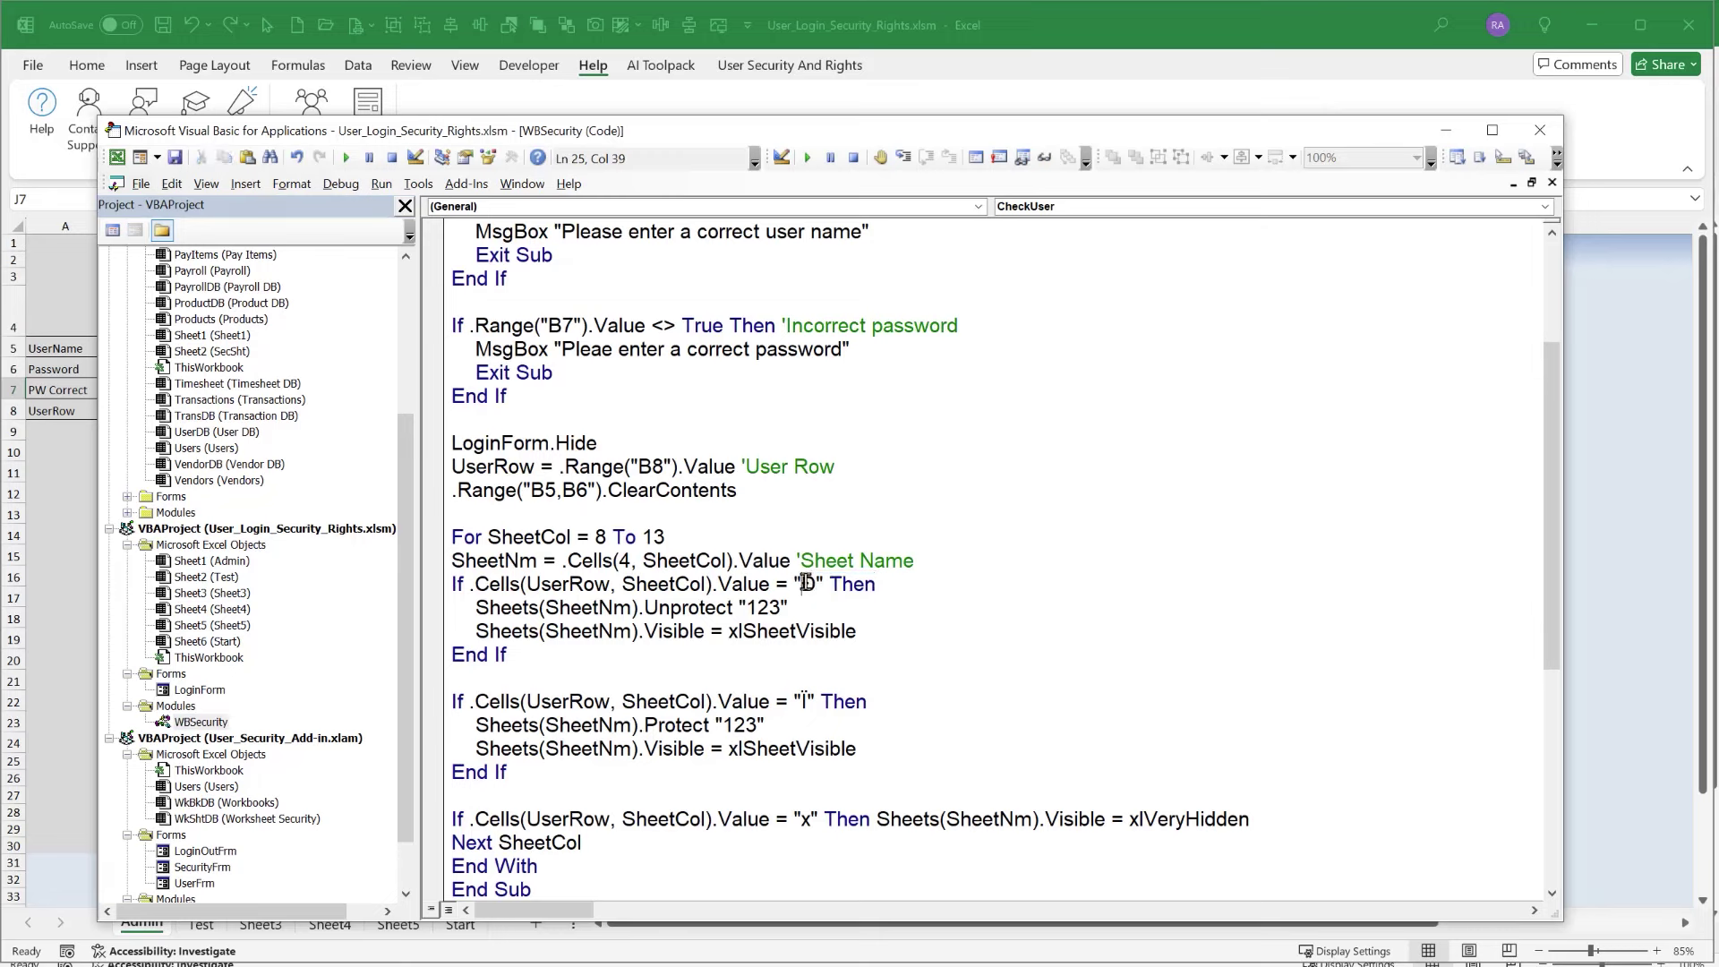
double_click(806, 584)
drag(875, 583, 714, 582)
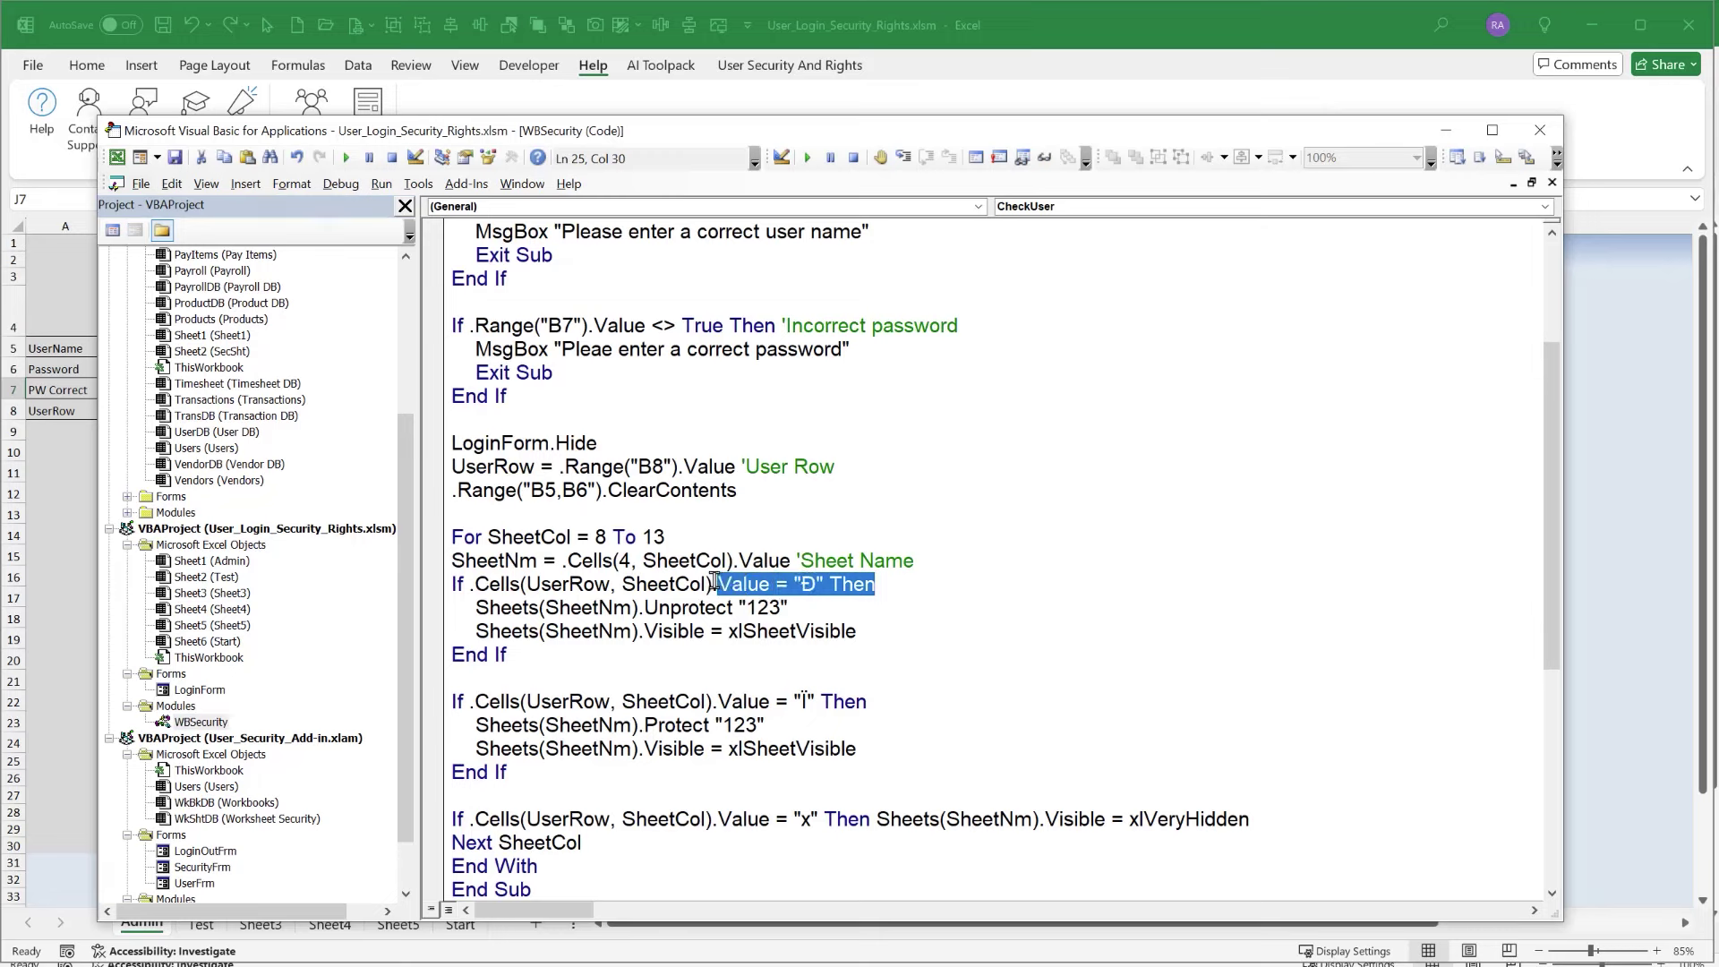
double_click(811, 583)
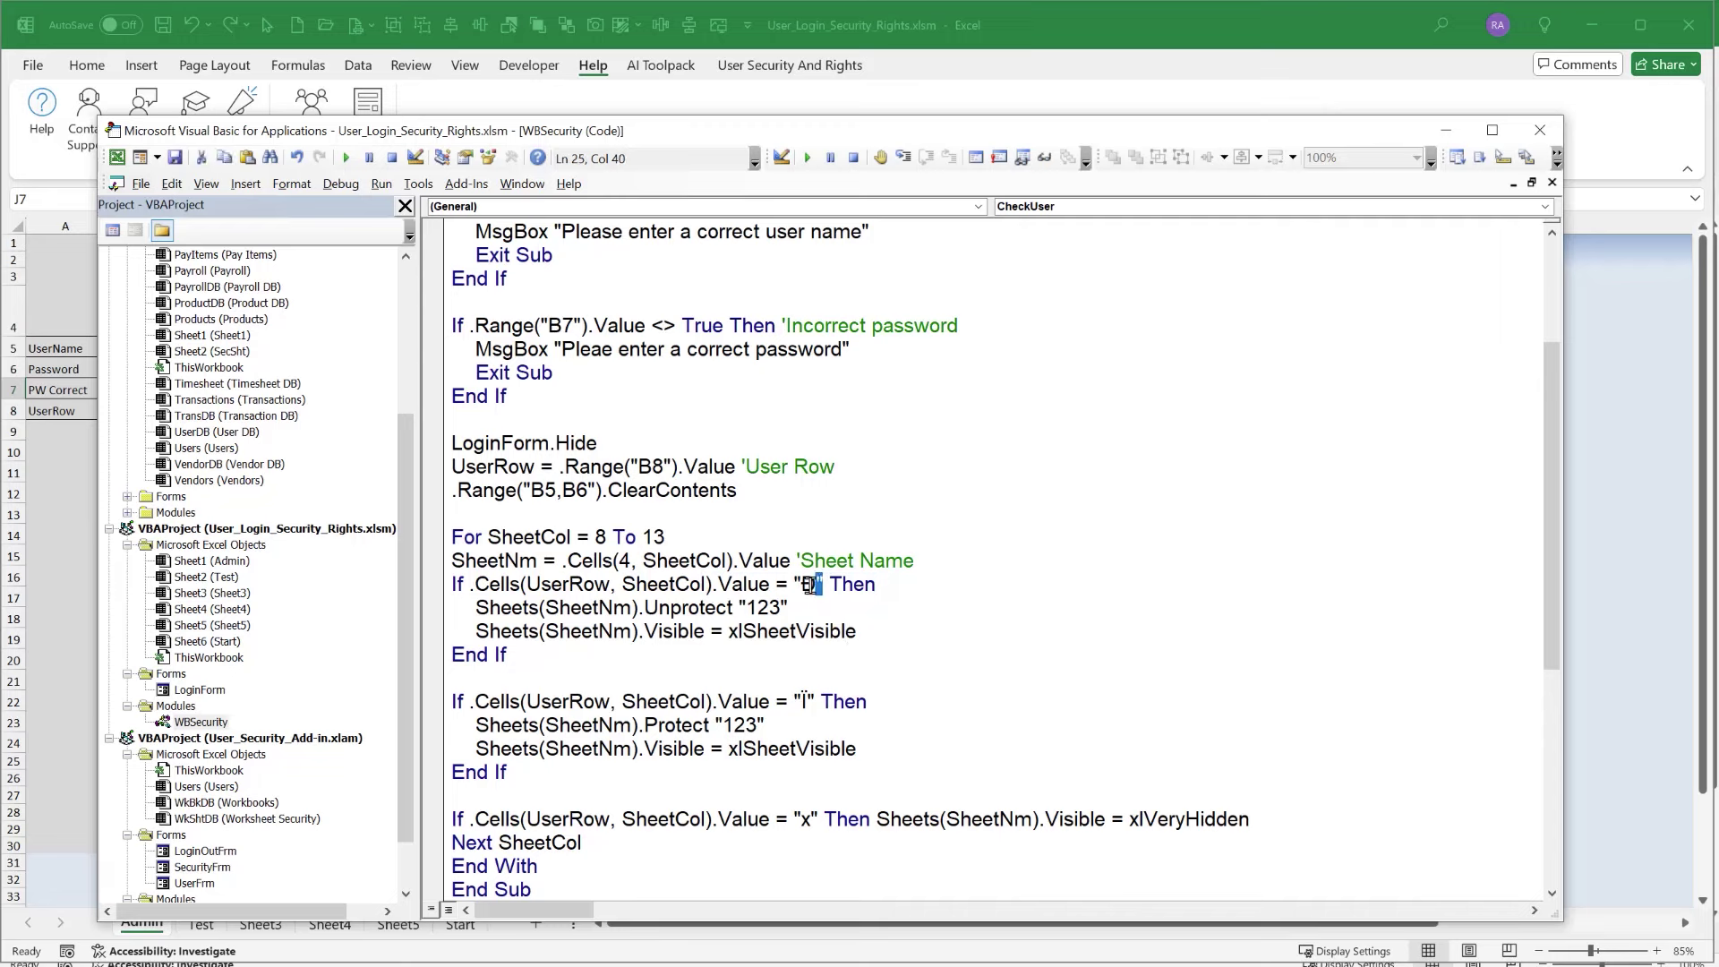
drag(822, 584, 793, 584)
- Replace the quoted Ð on line 25 with Chr(34)
text(Cjr)
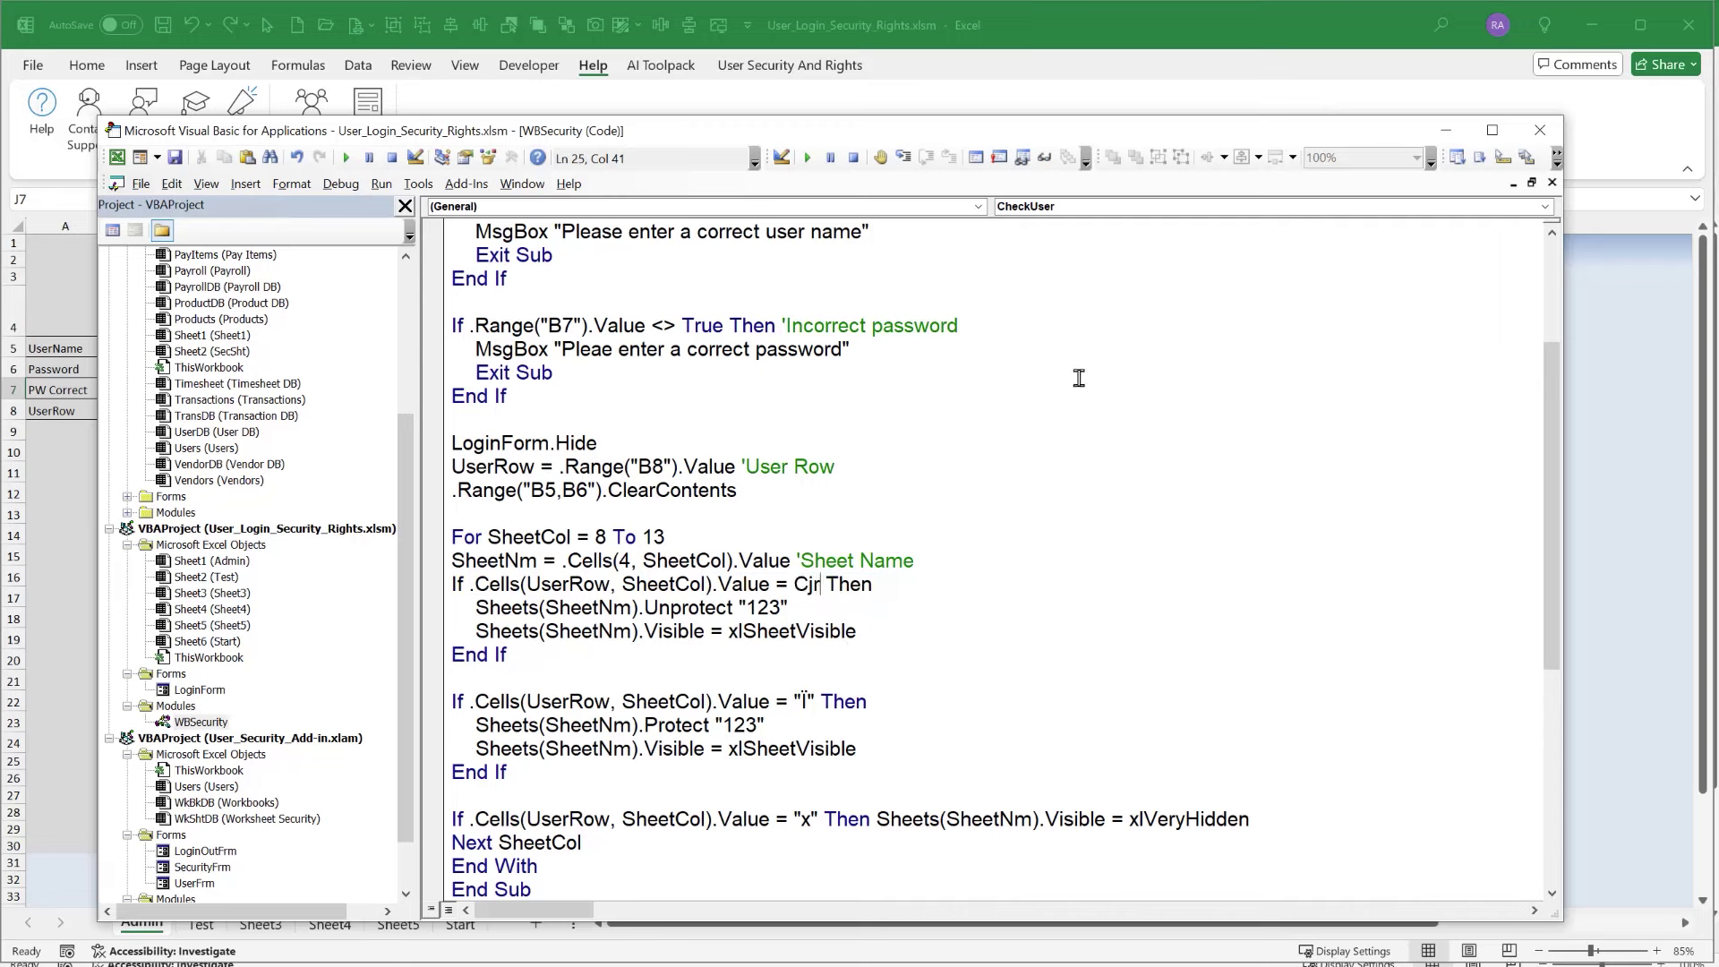
key(BackSpace)
key(BackSpace)
text(hr(34))
drag(864, 646, 794, 584)
click(802, 586)
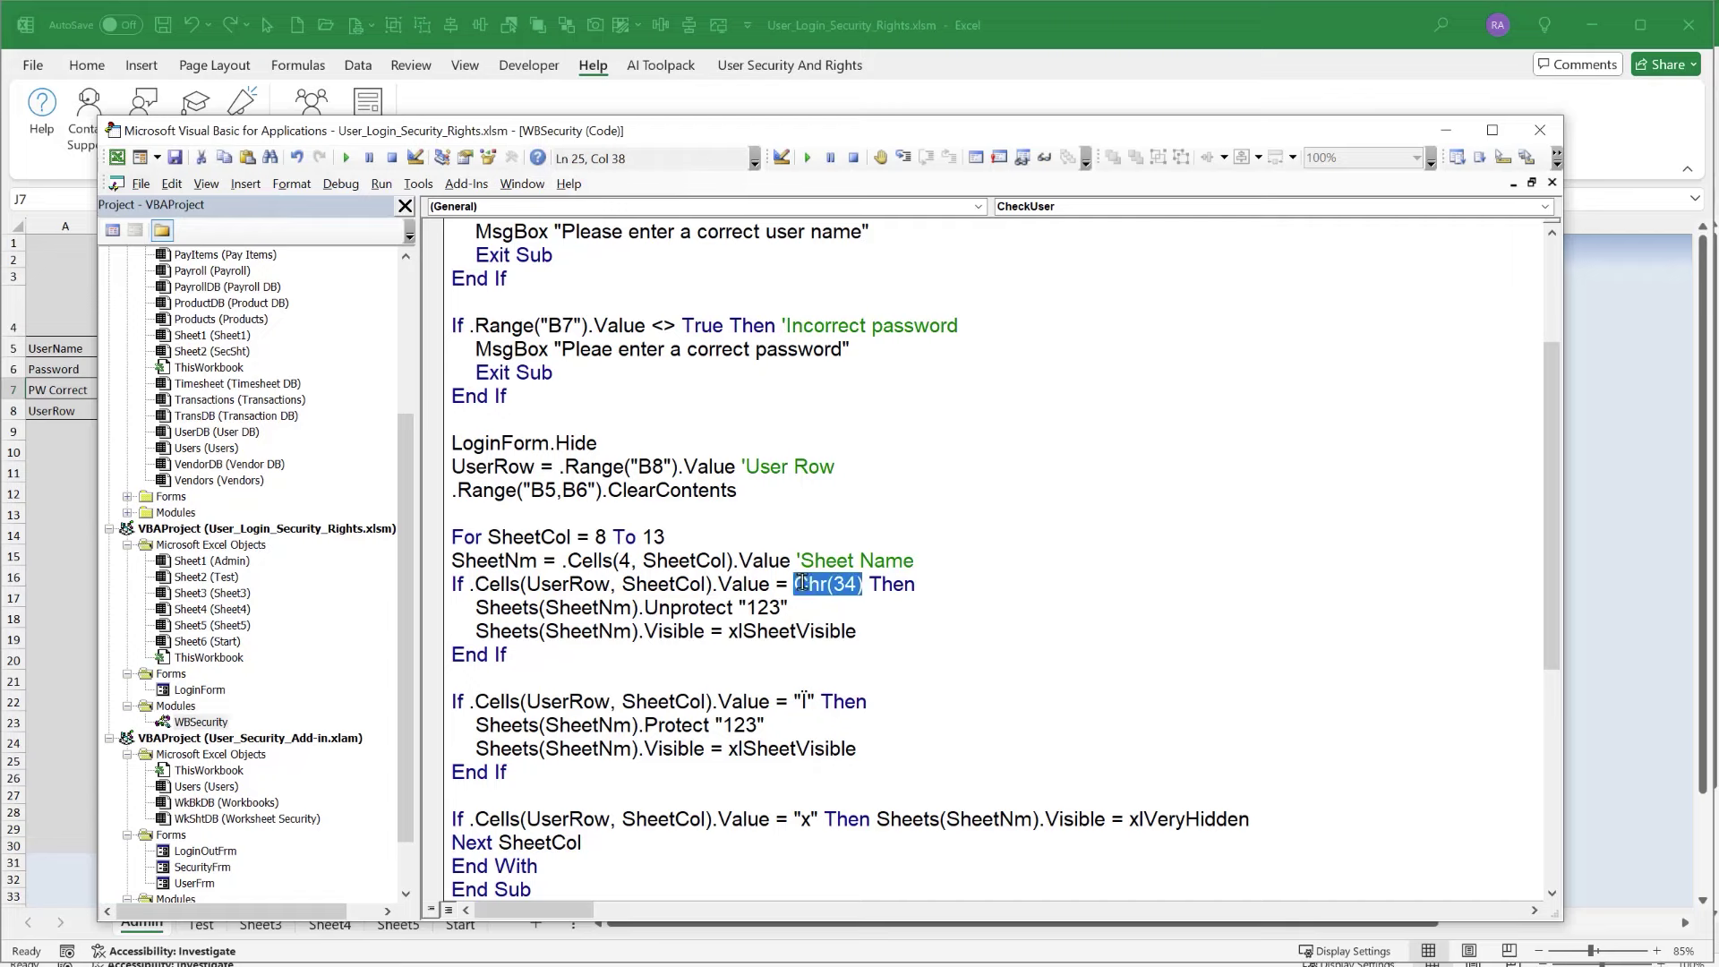
- Back in Excel, review the sheet-name formulas in header cells G4:M4
key(alt+F11)
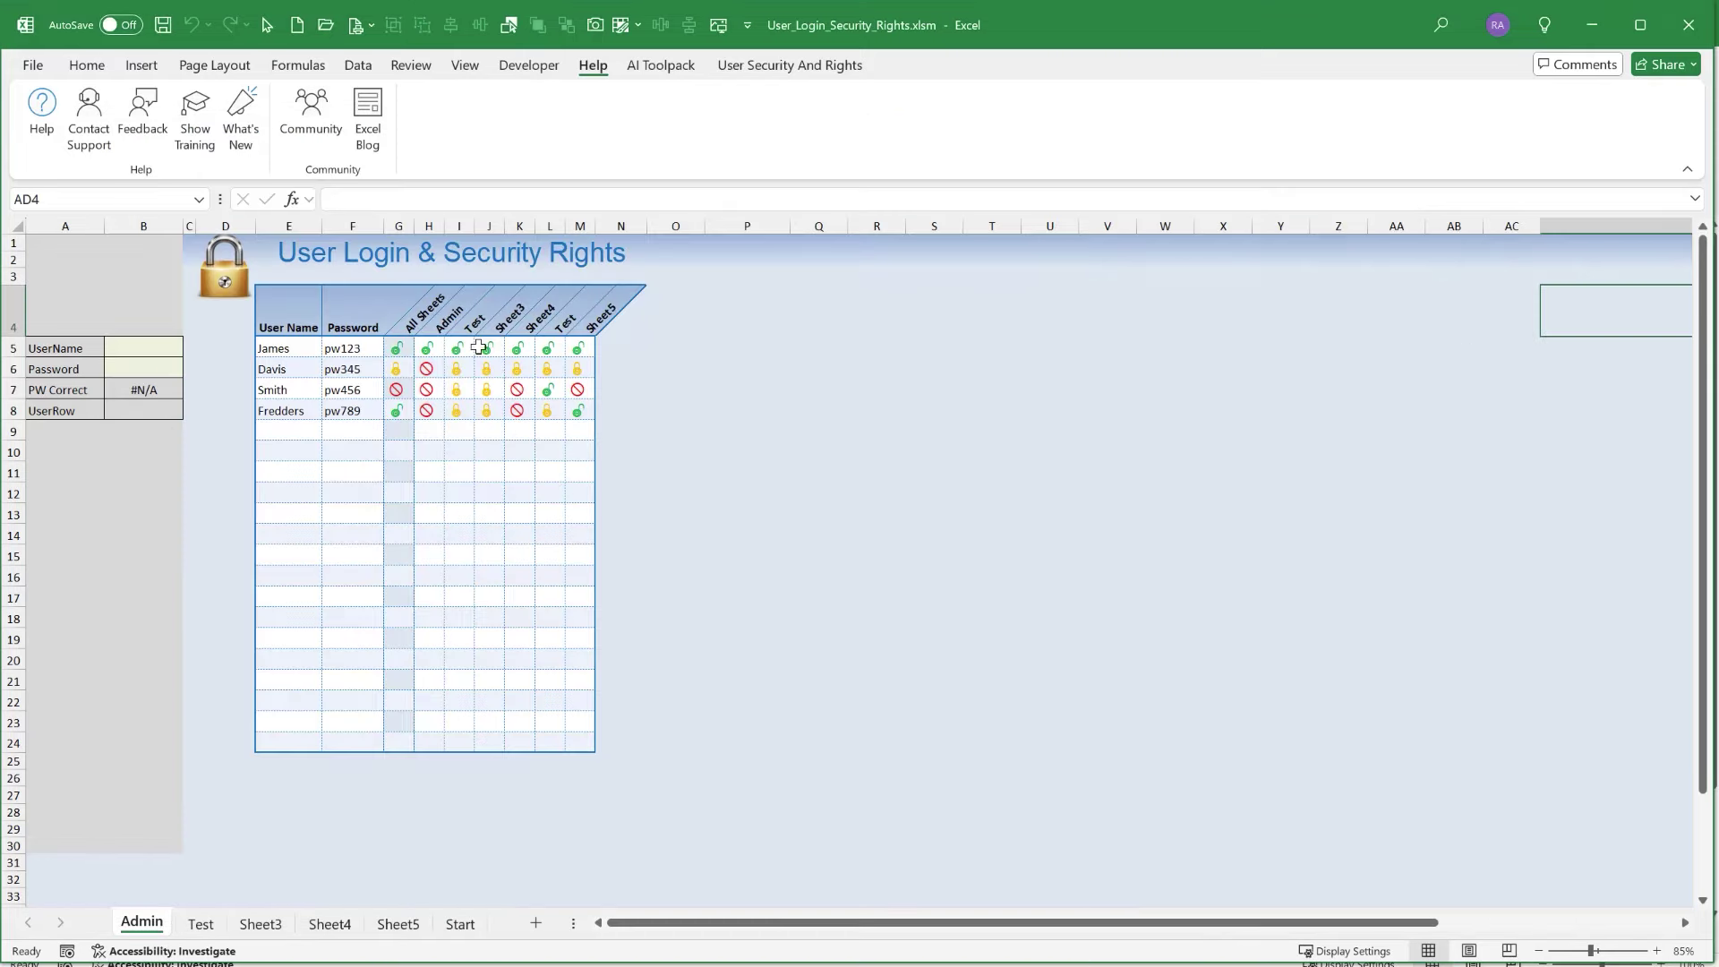
click(410, 328)
click(455, 322)
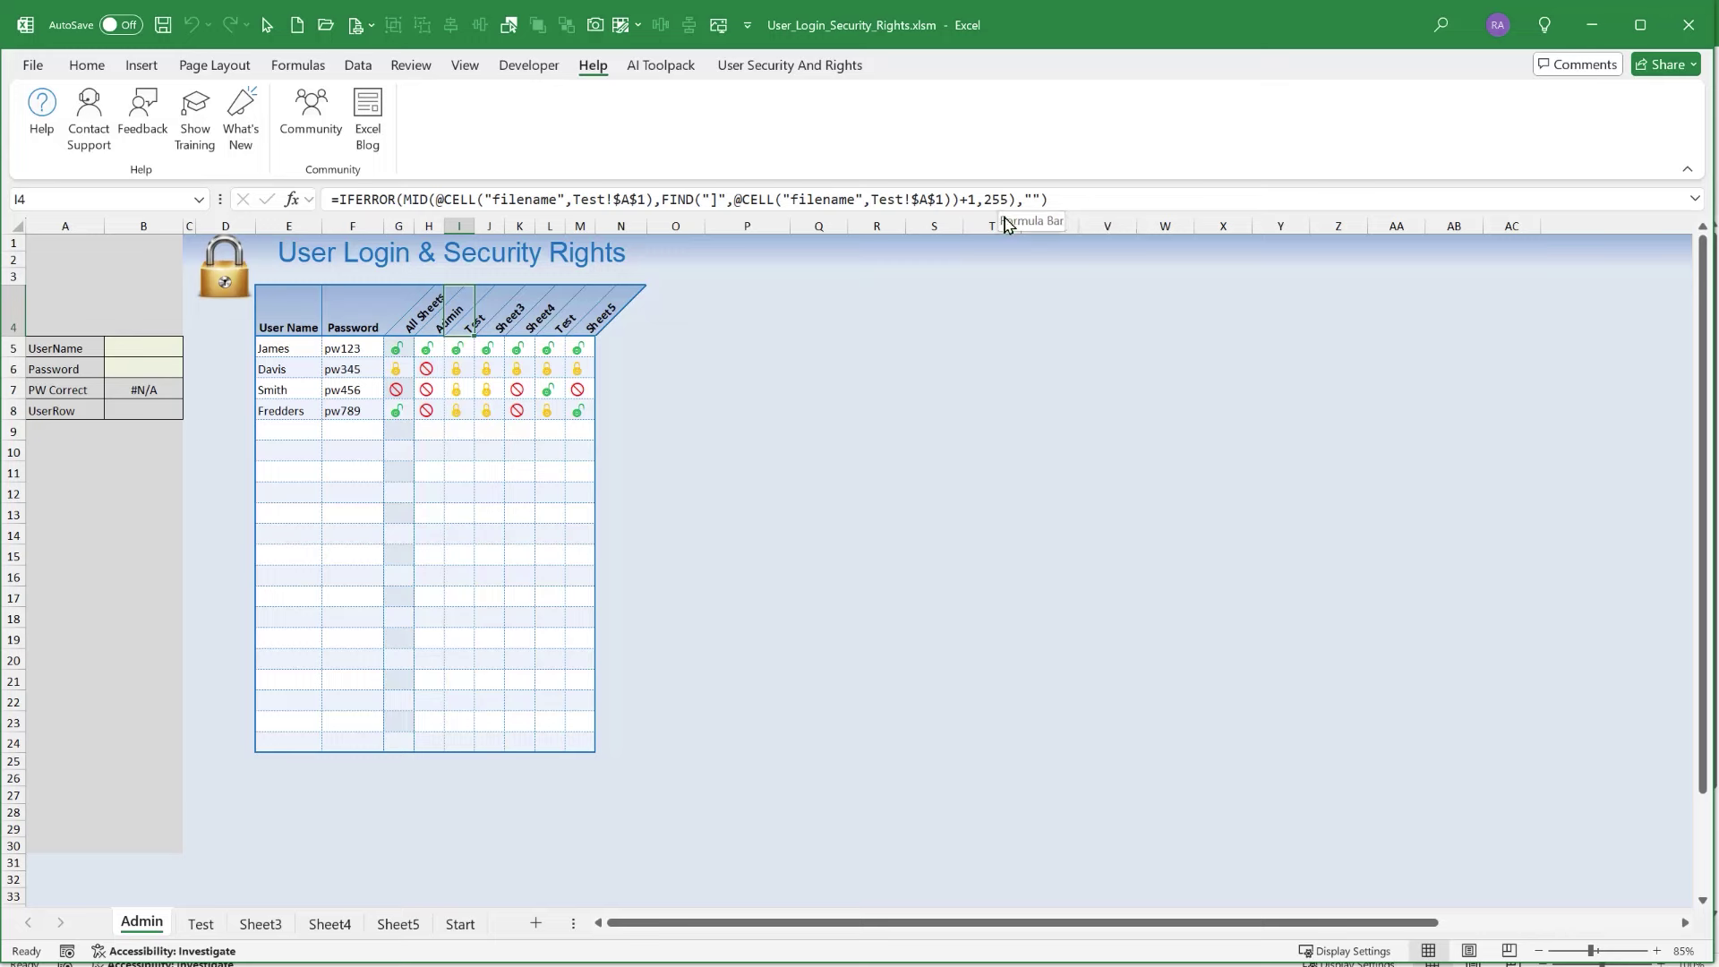
drag(407, 318, 587, 326)
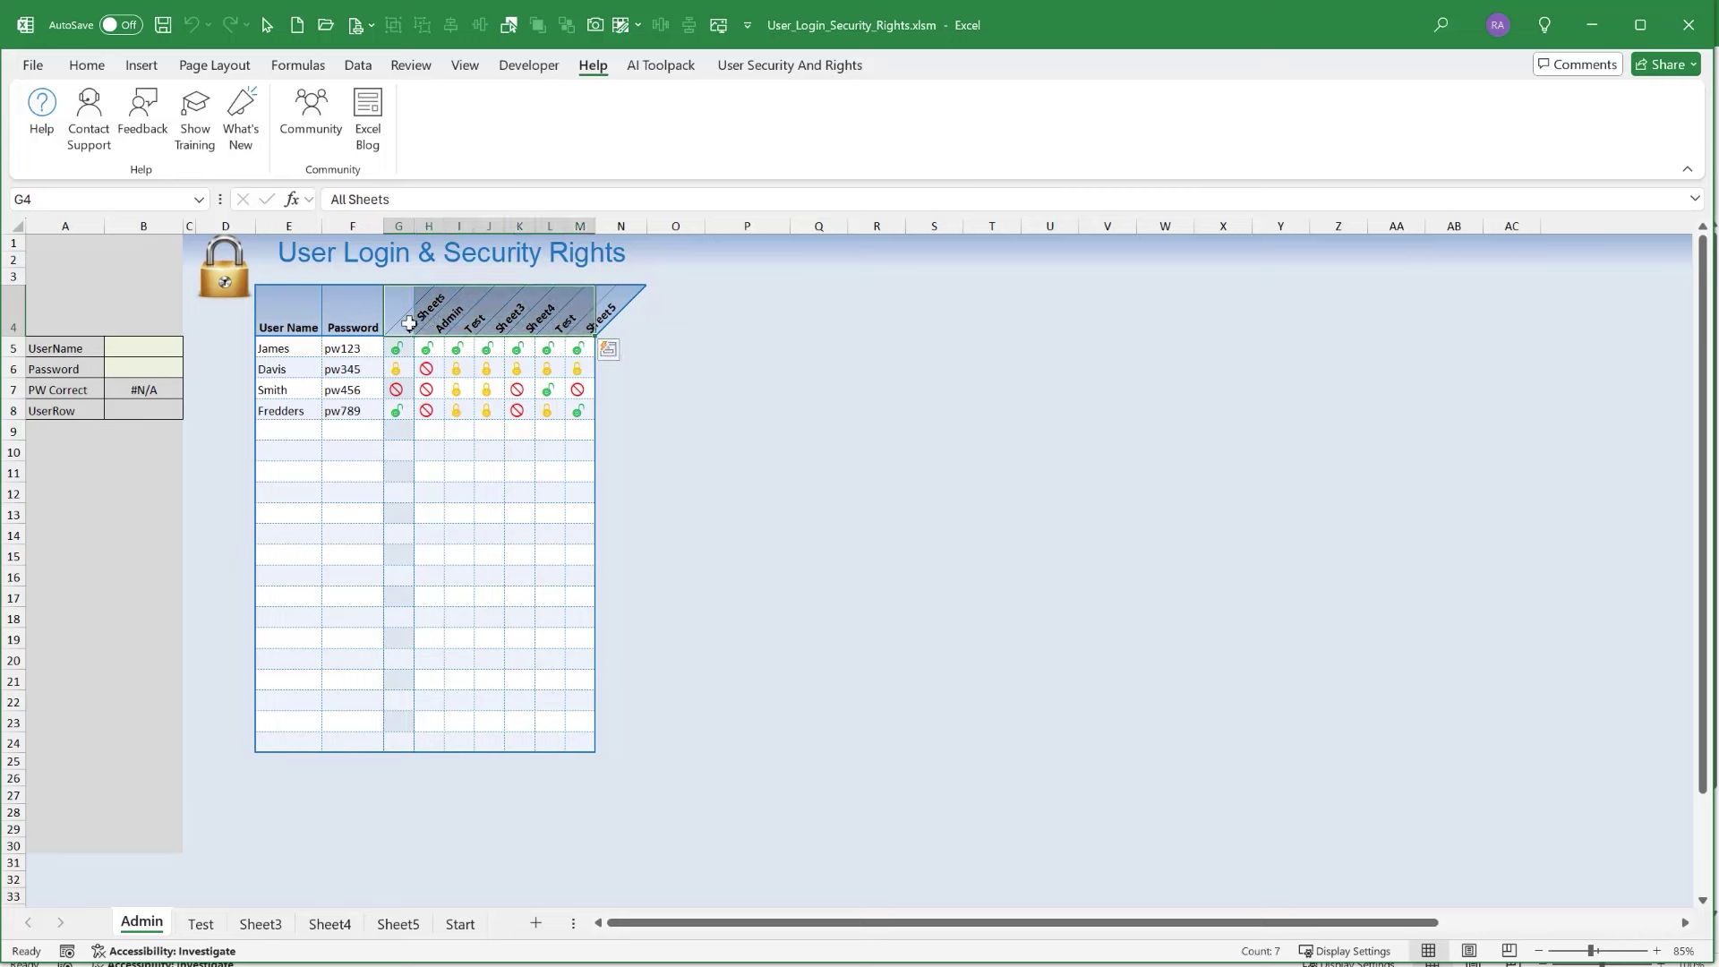
click(459, 324)
click(519, 324)
- Close the User_Login_Security_Rights workbook without saving changes
click(675, 310)
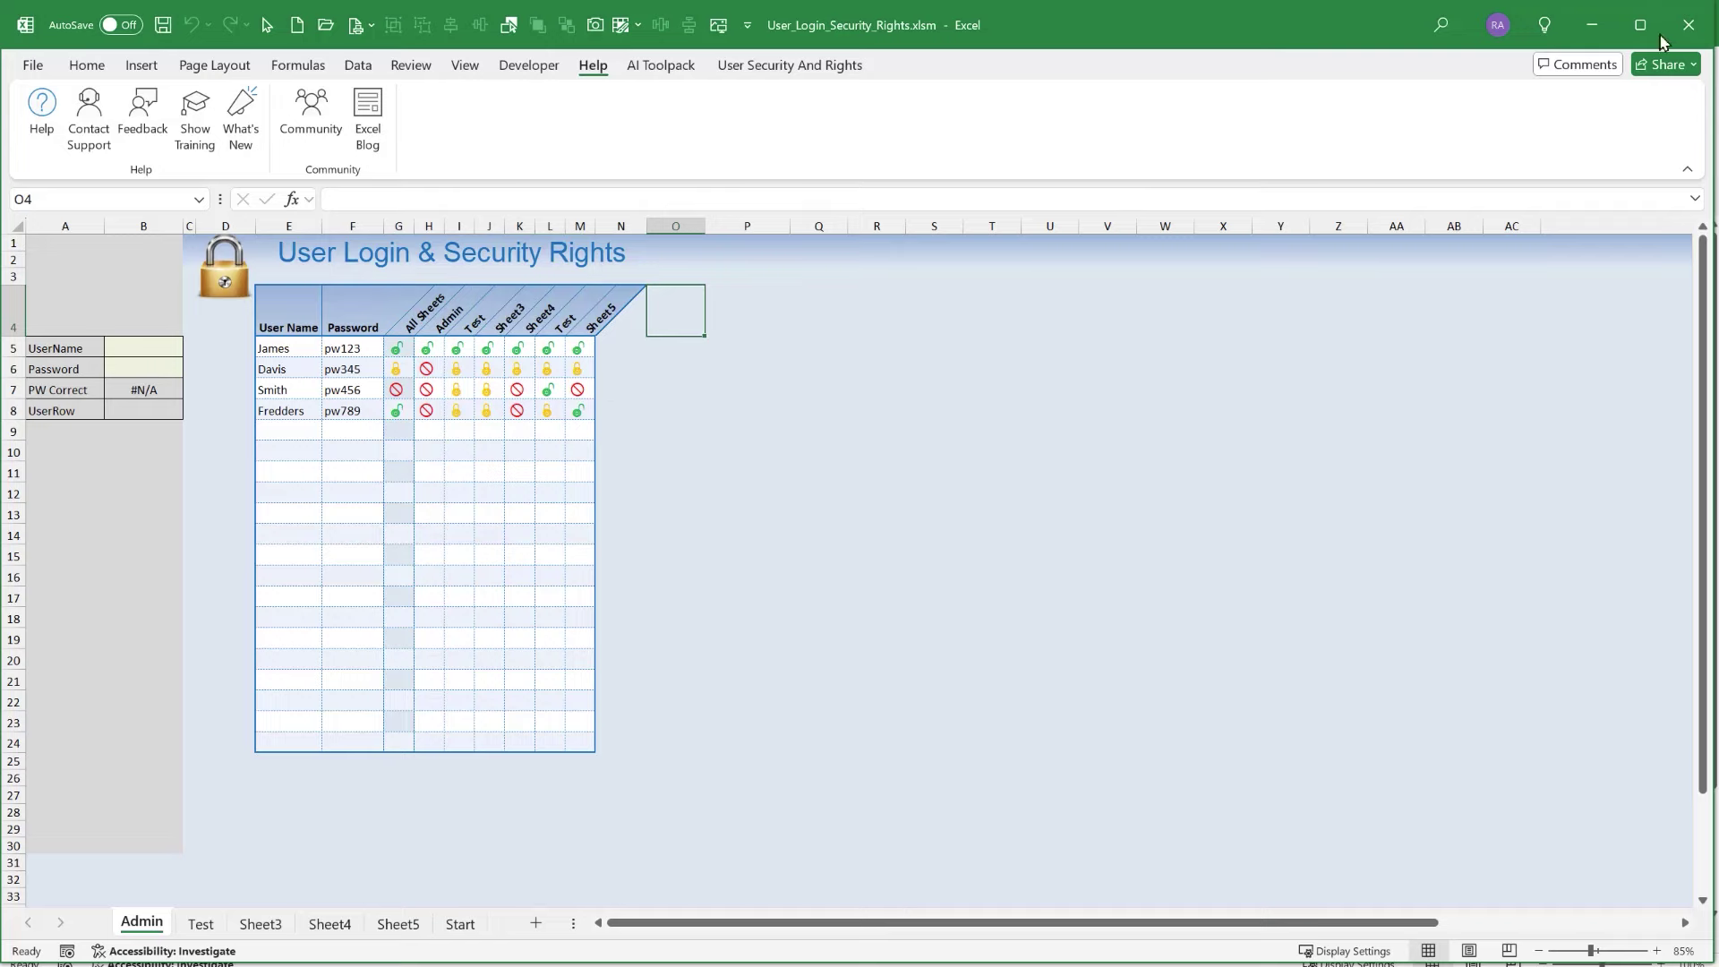
click(1688, 34)
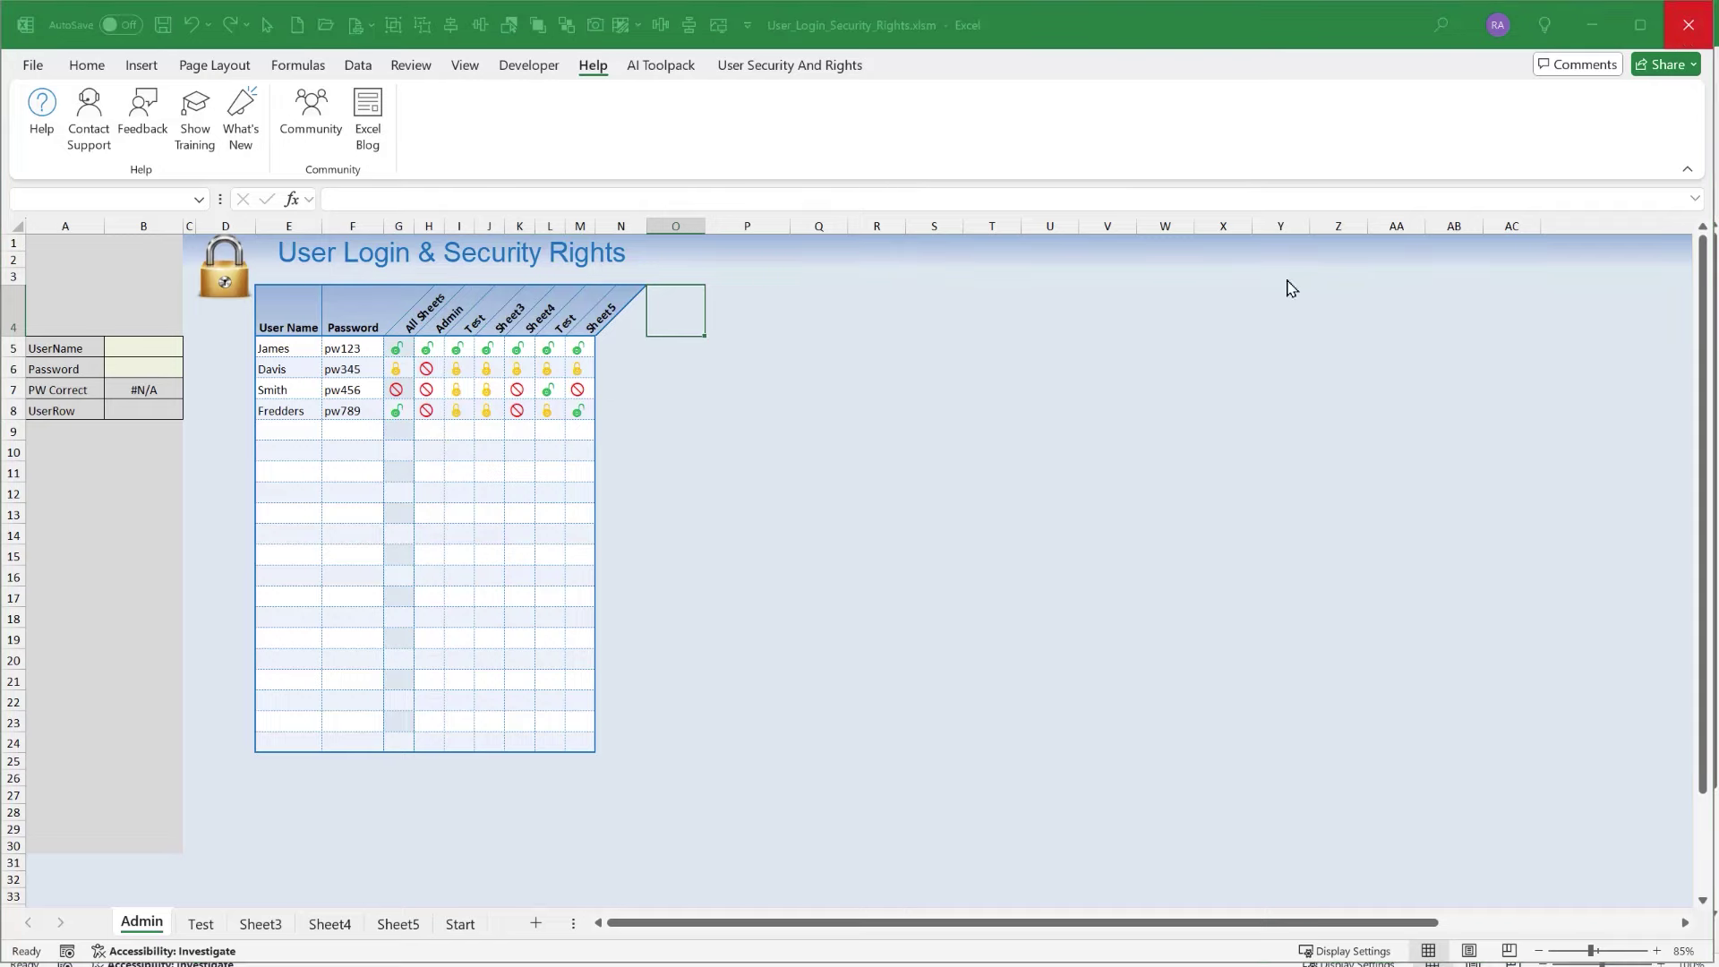
click(1147, 696)
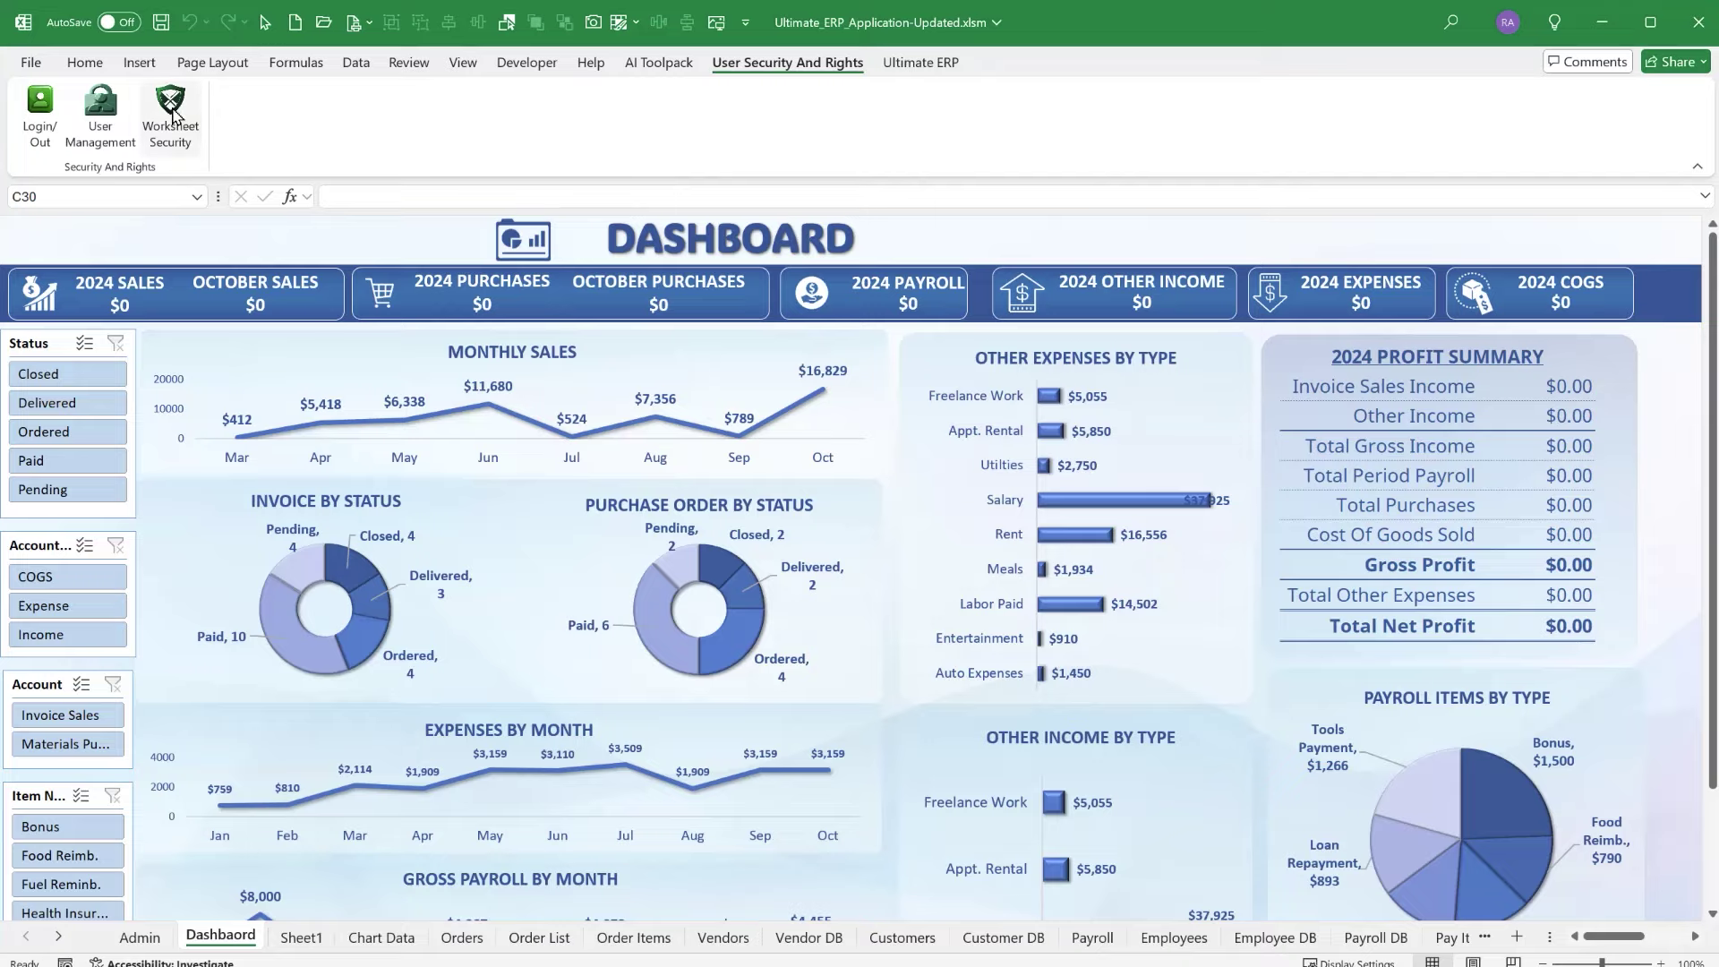
- Open the Worksheet Security form and check the Admin user's Dashboard lock level
click(171, 109)
click(663, 435)
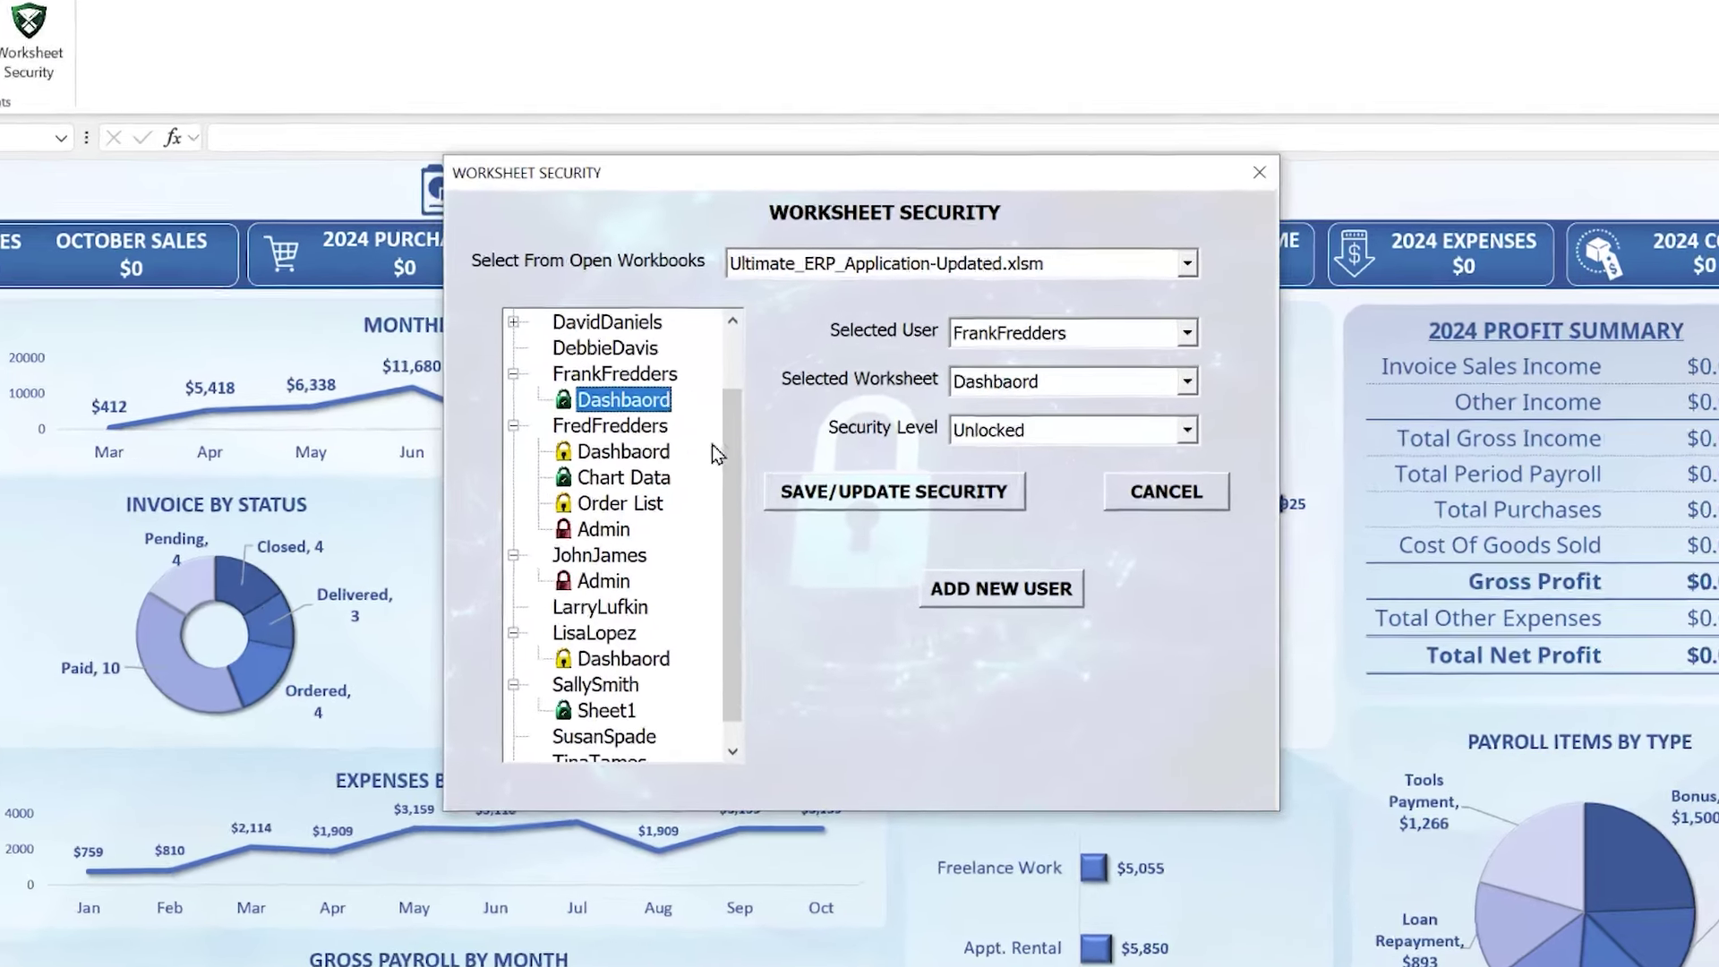
scroll(662, 501, up, 1)
click(663, 391)
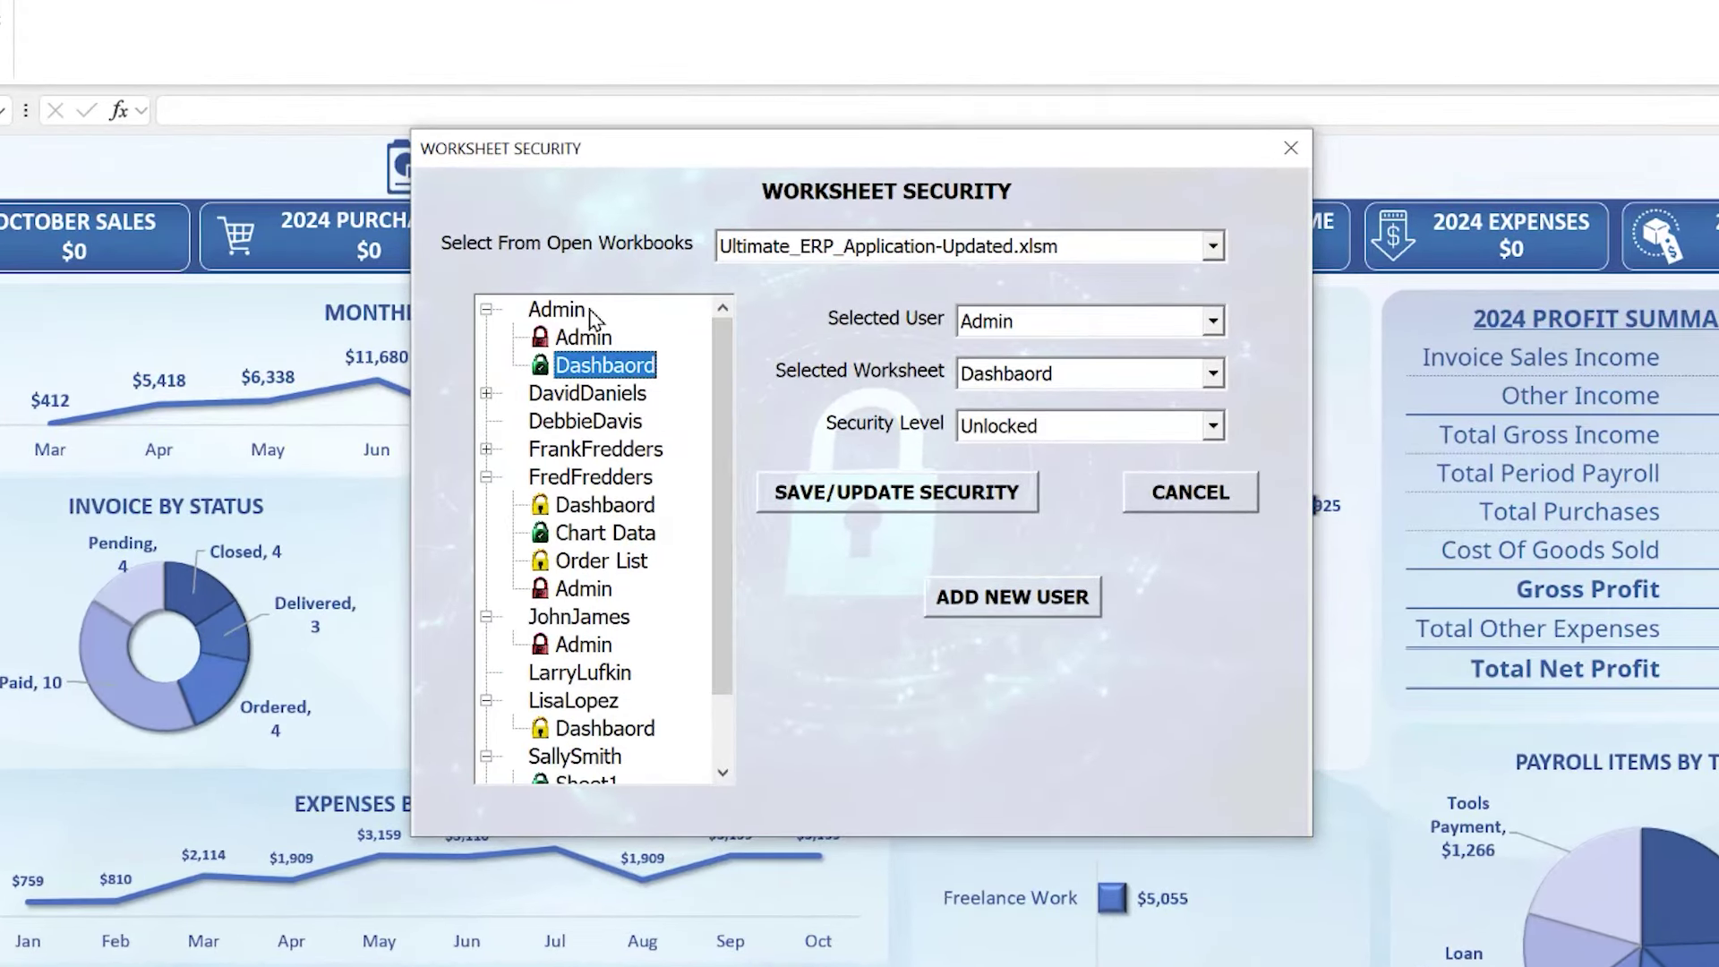
click(591, 315)
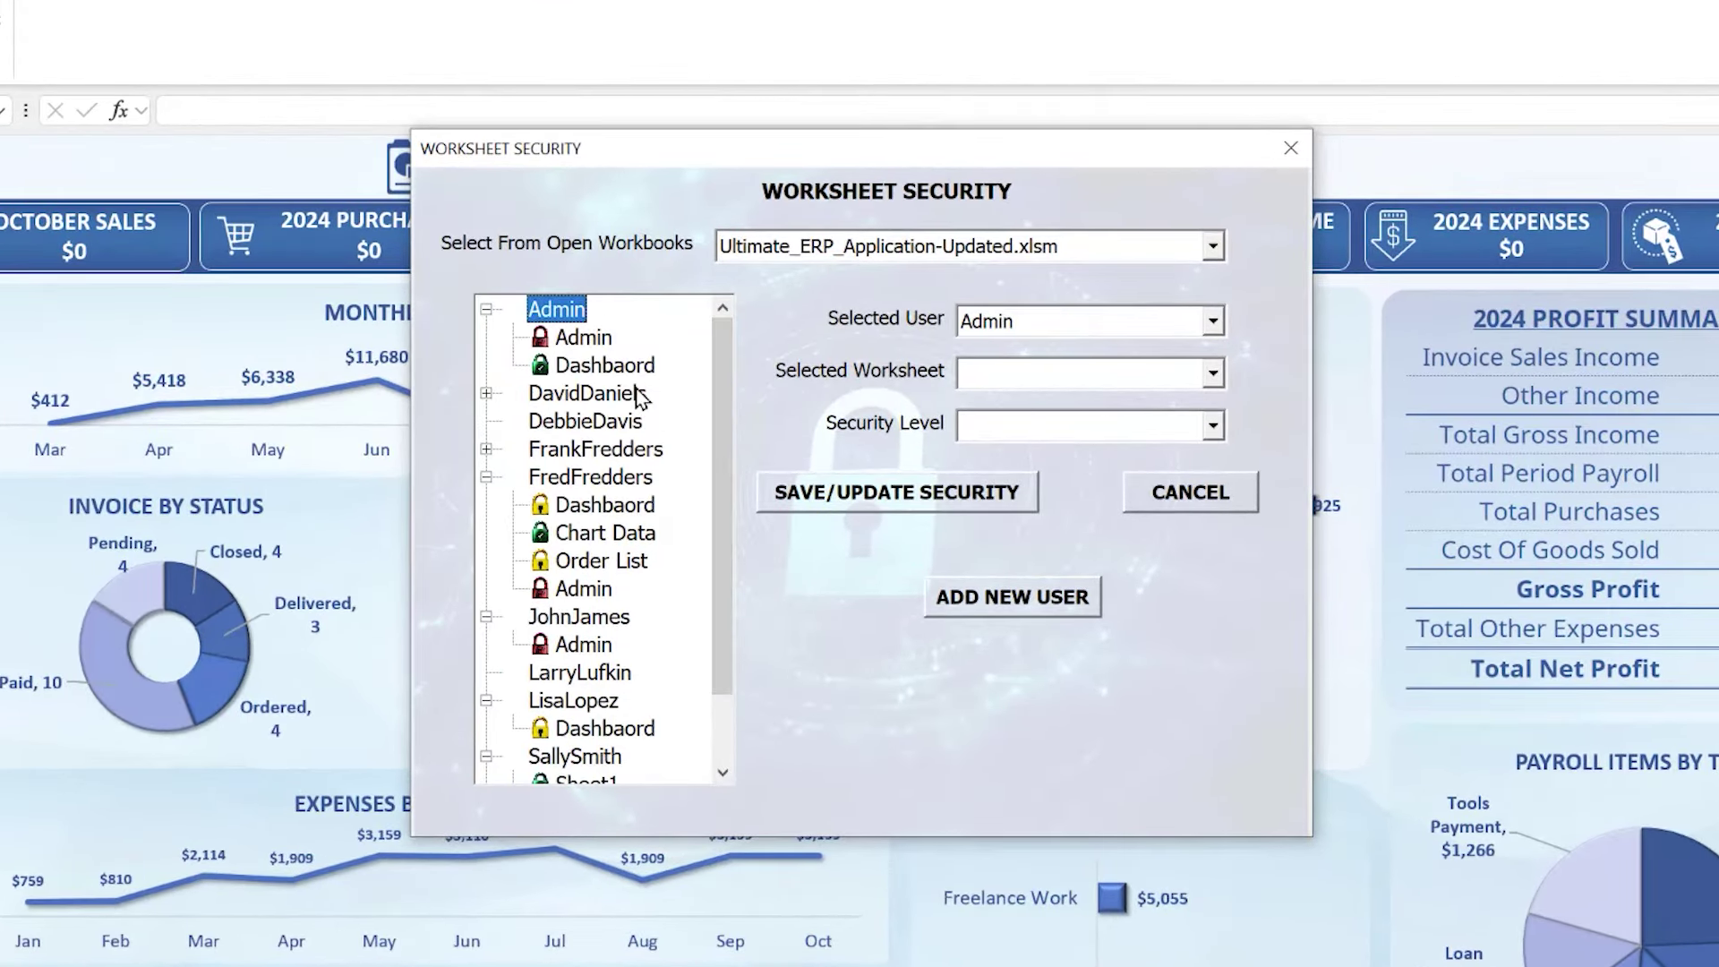
click(573, 395)
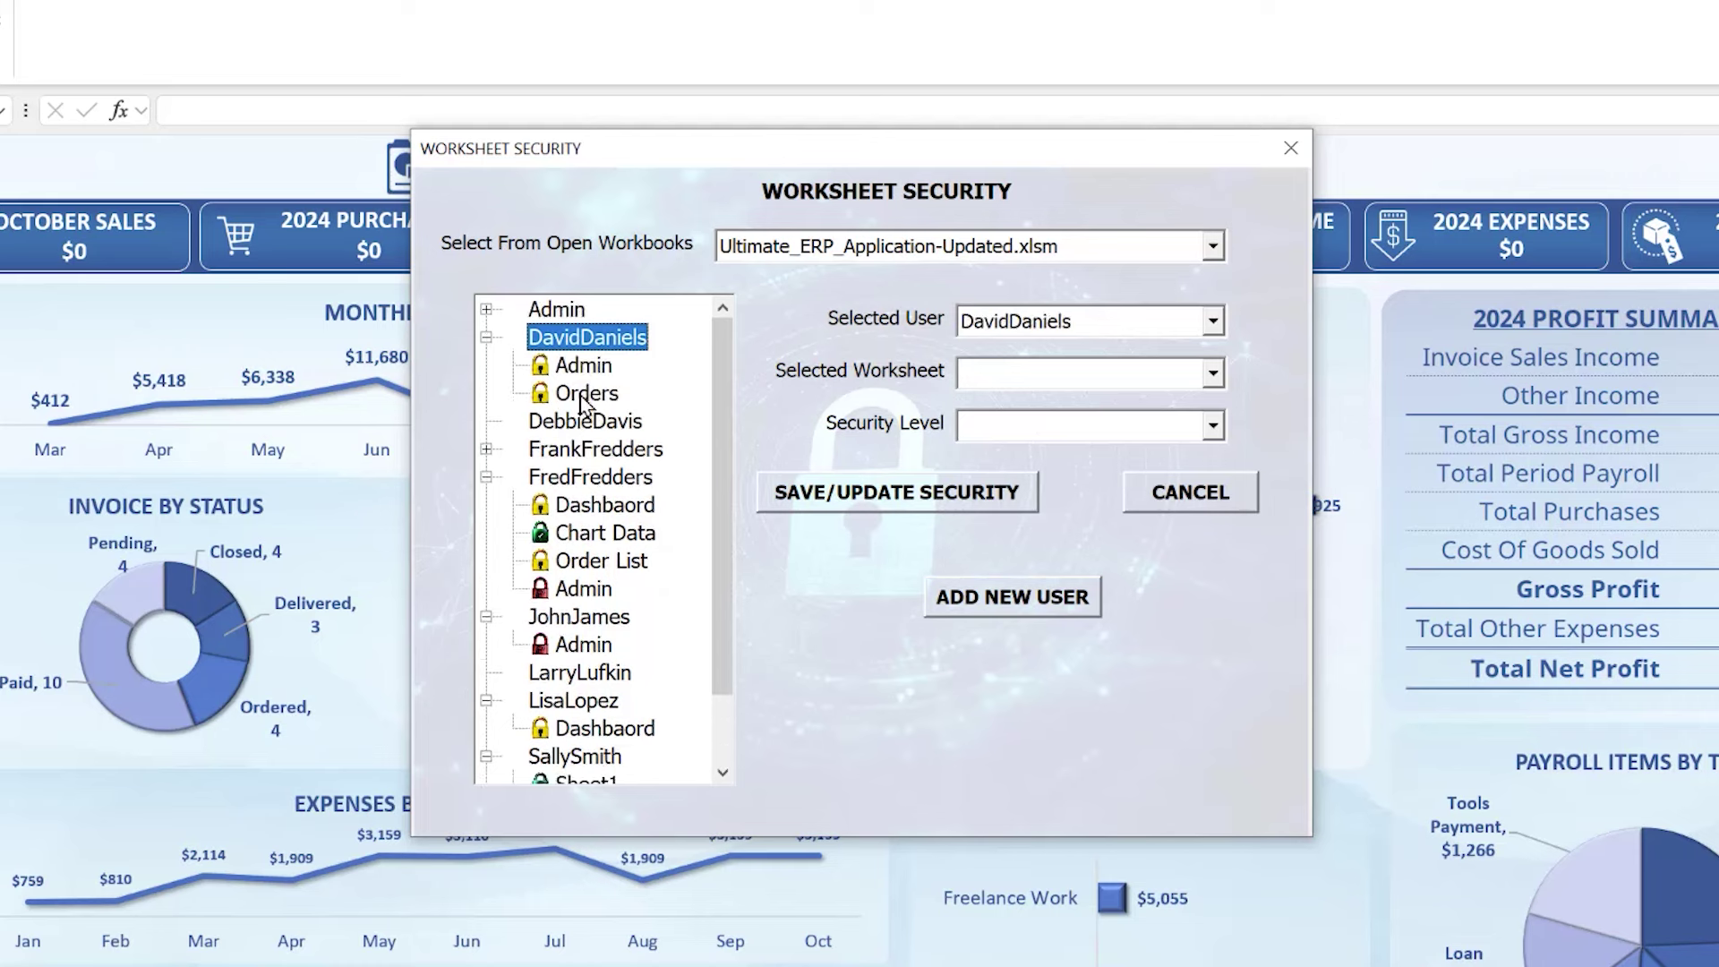
- Collapse all but two user nodes, leaving the four-sheet user expanded
click(487, 337)
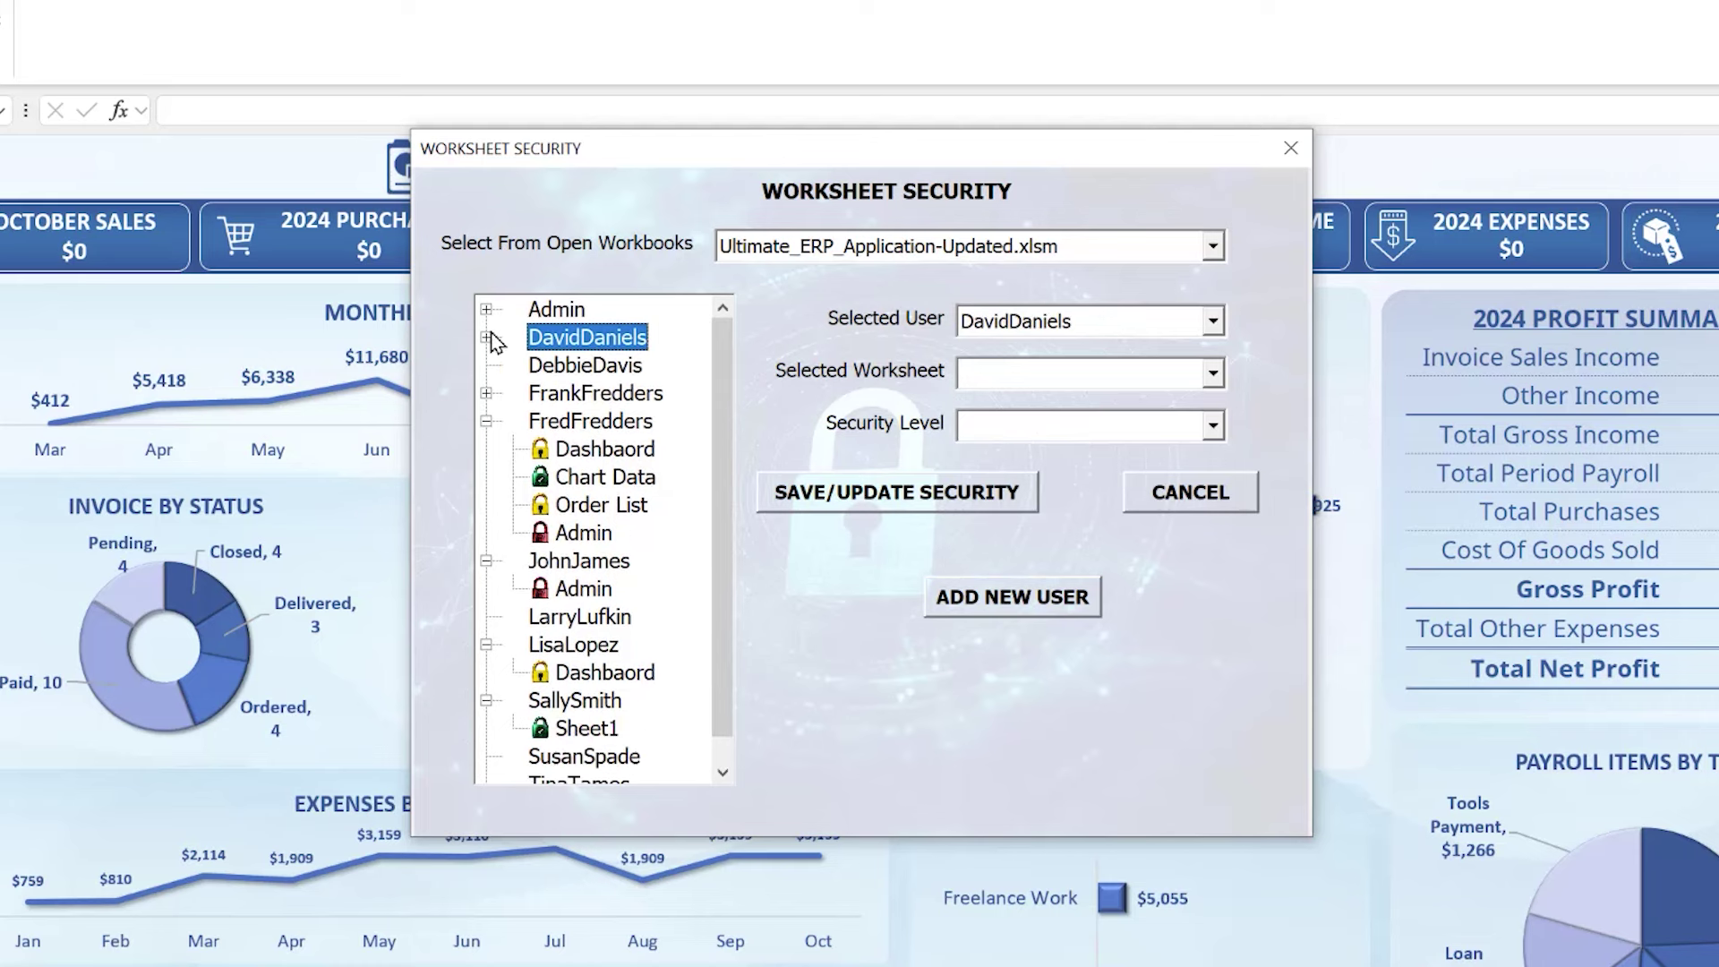
click(486, 392)
click(486, 449)
click(486, 476)
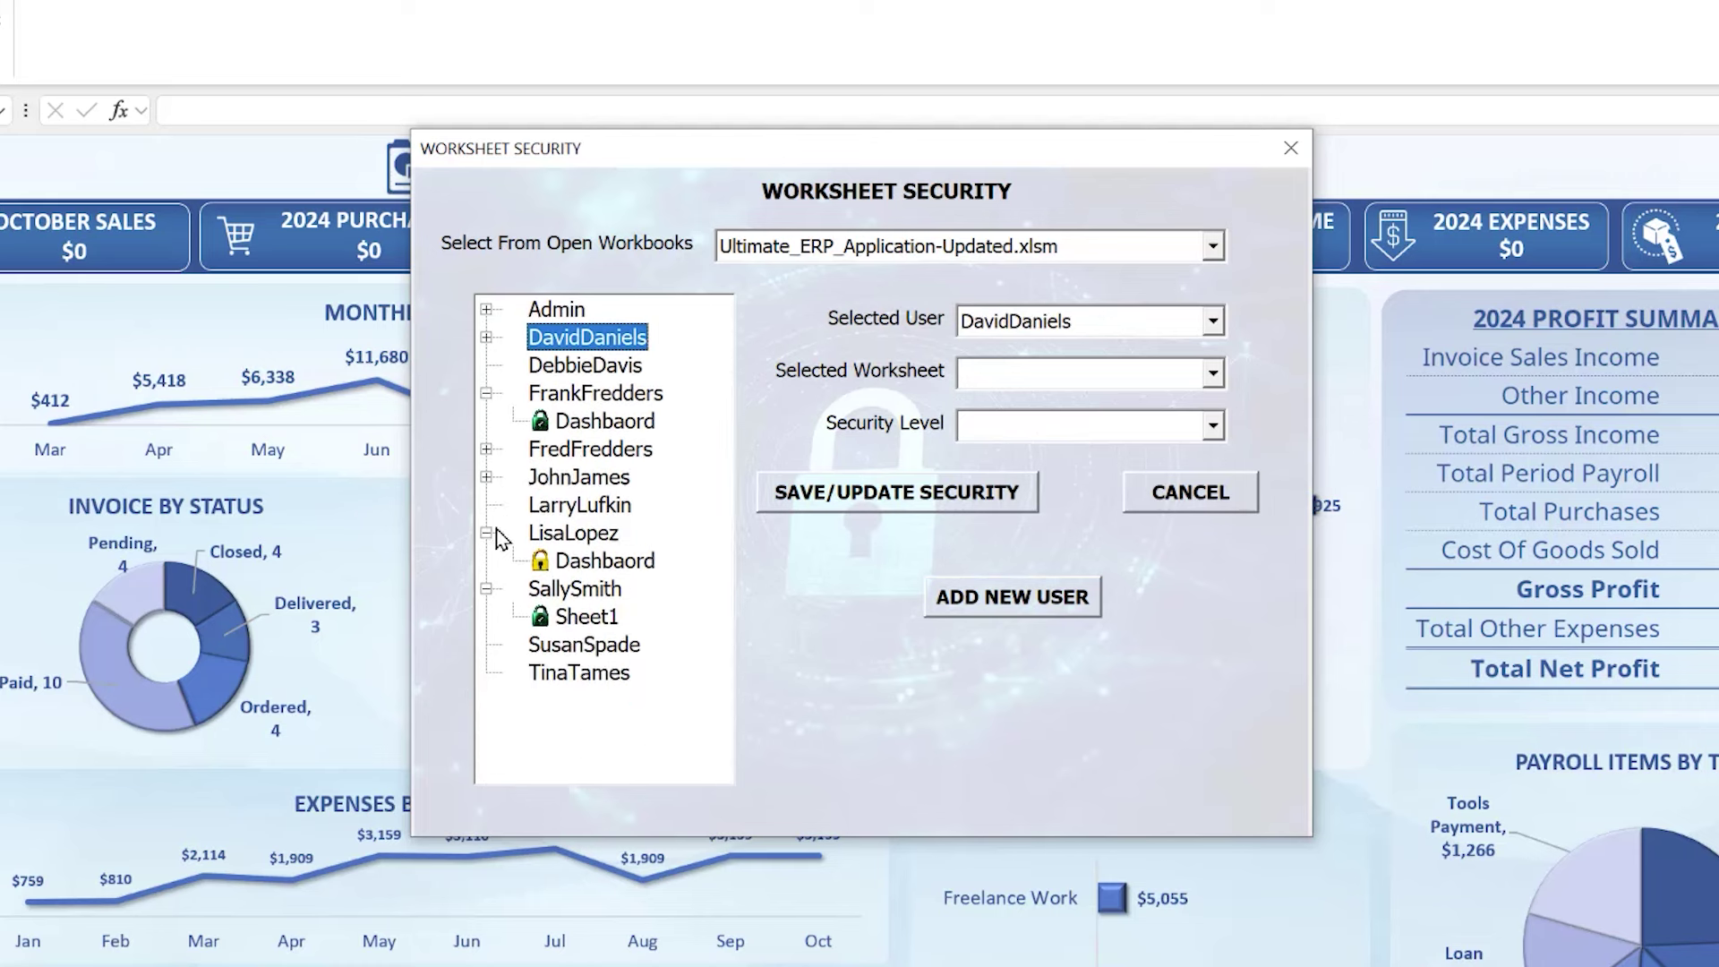
click(486, 533)
click(486, 561)
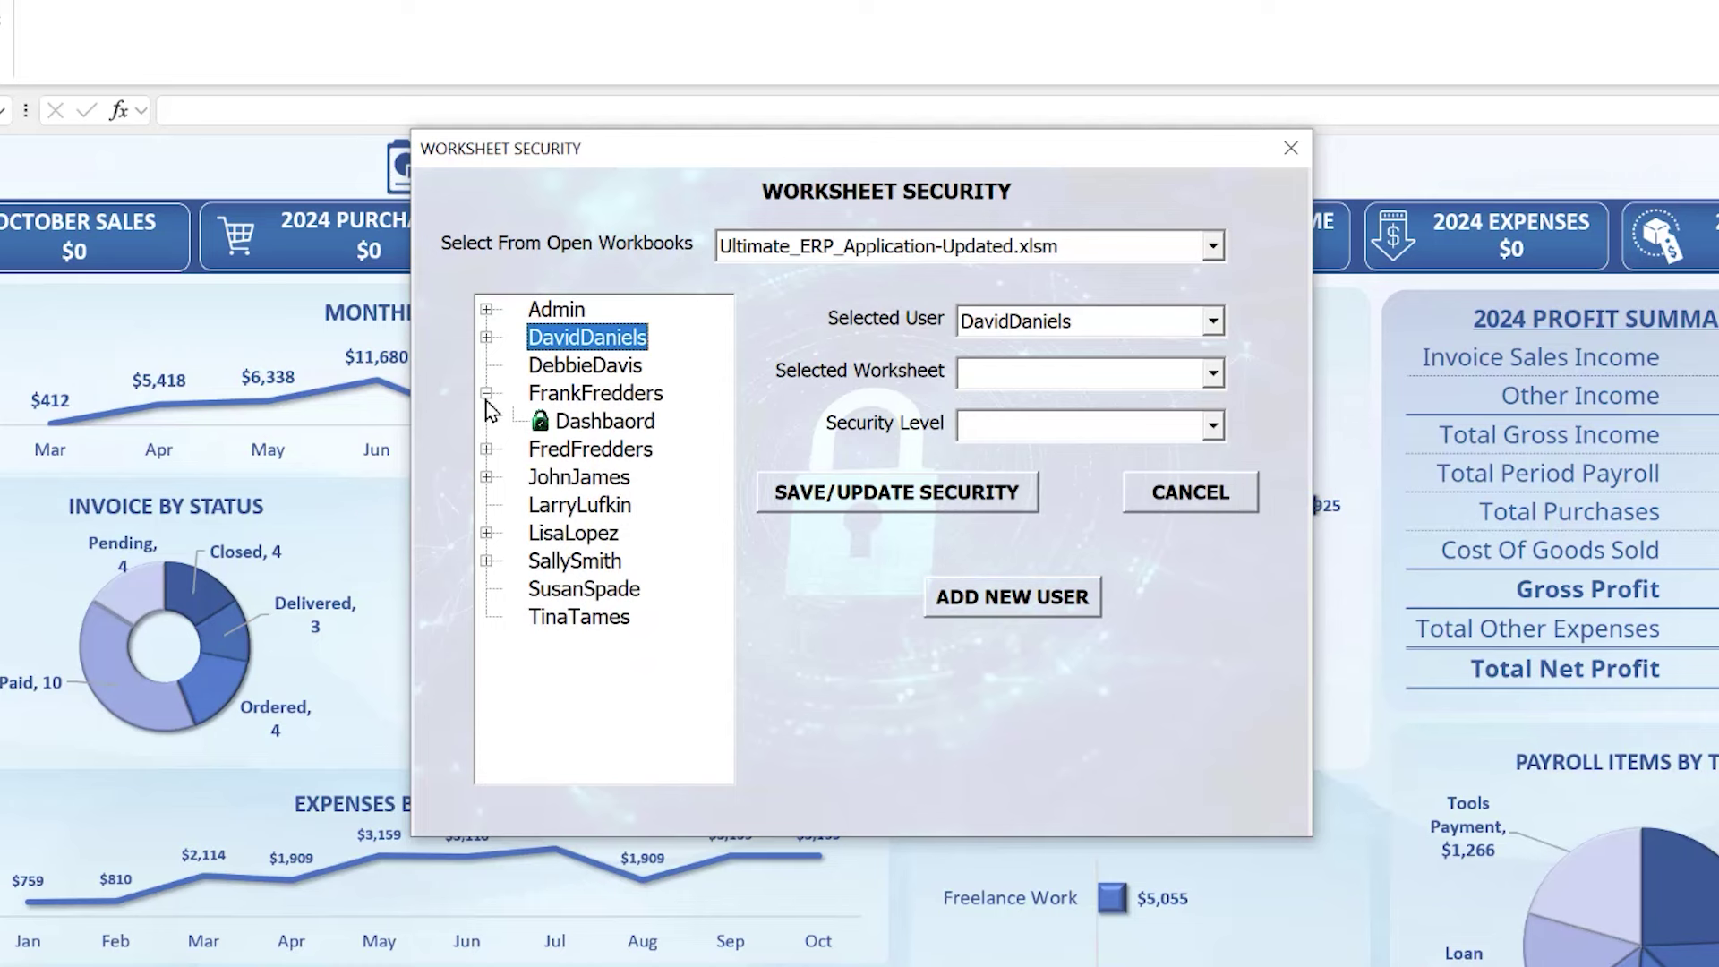
click(485, 449)
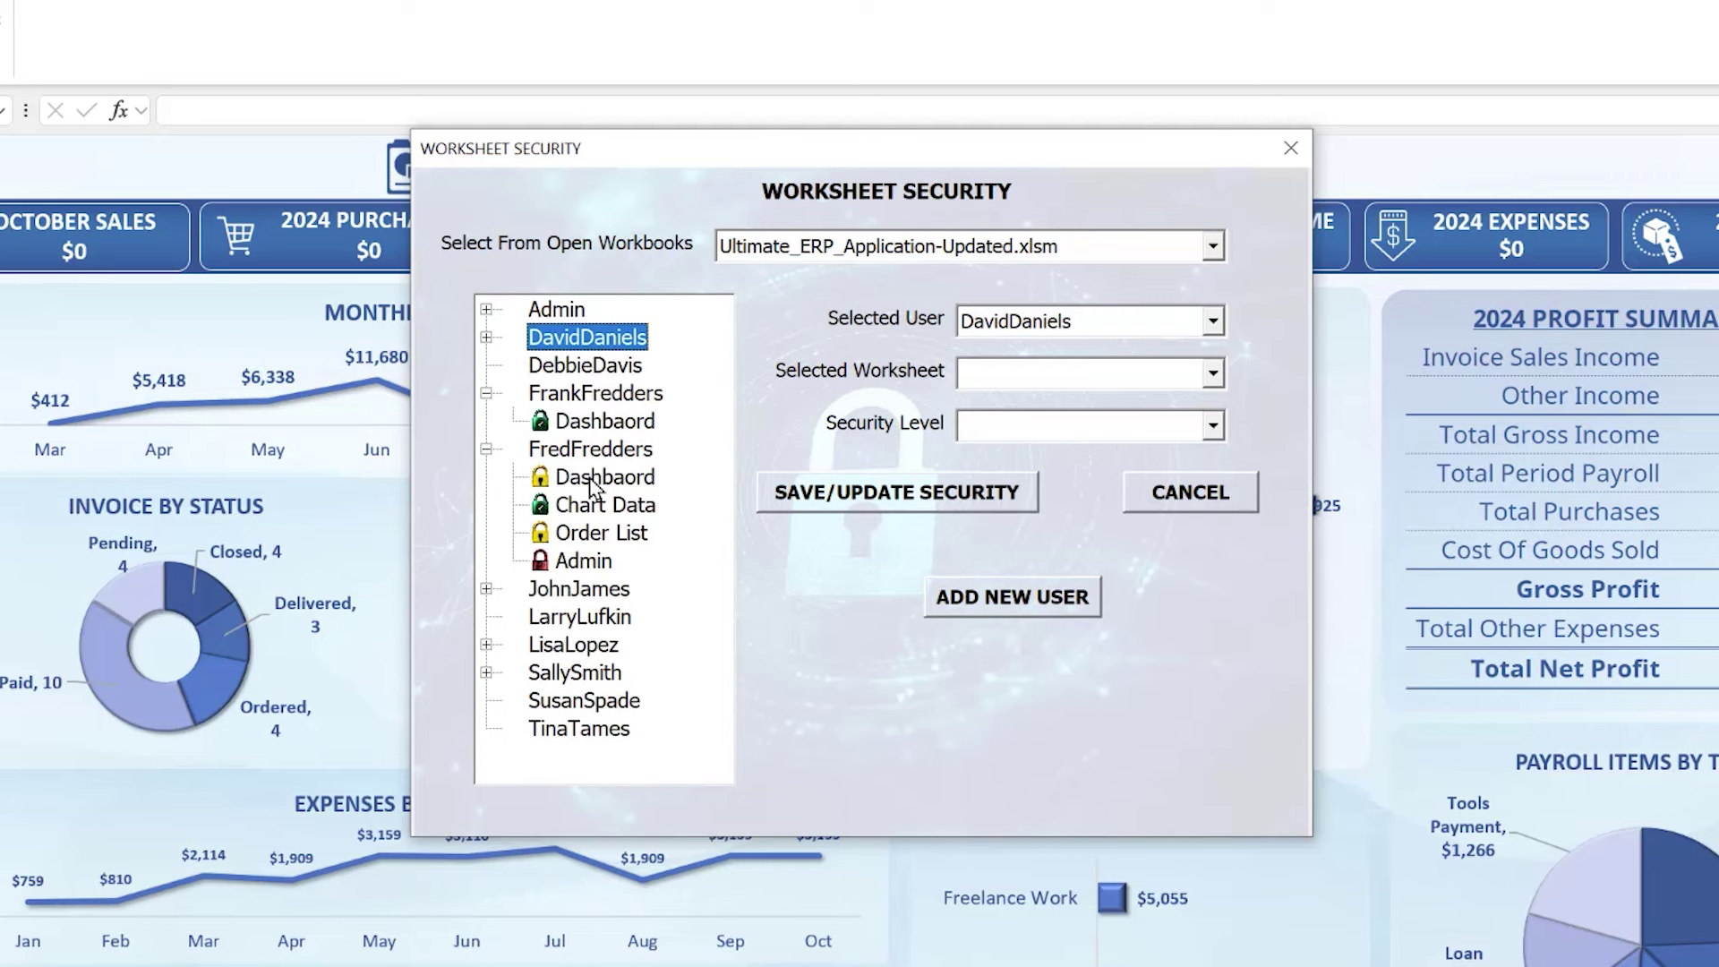
click(600, 480)
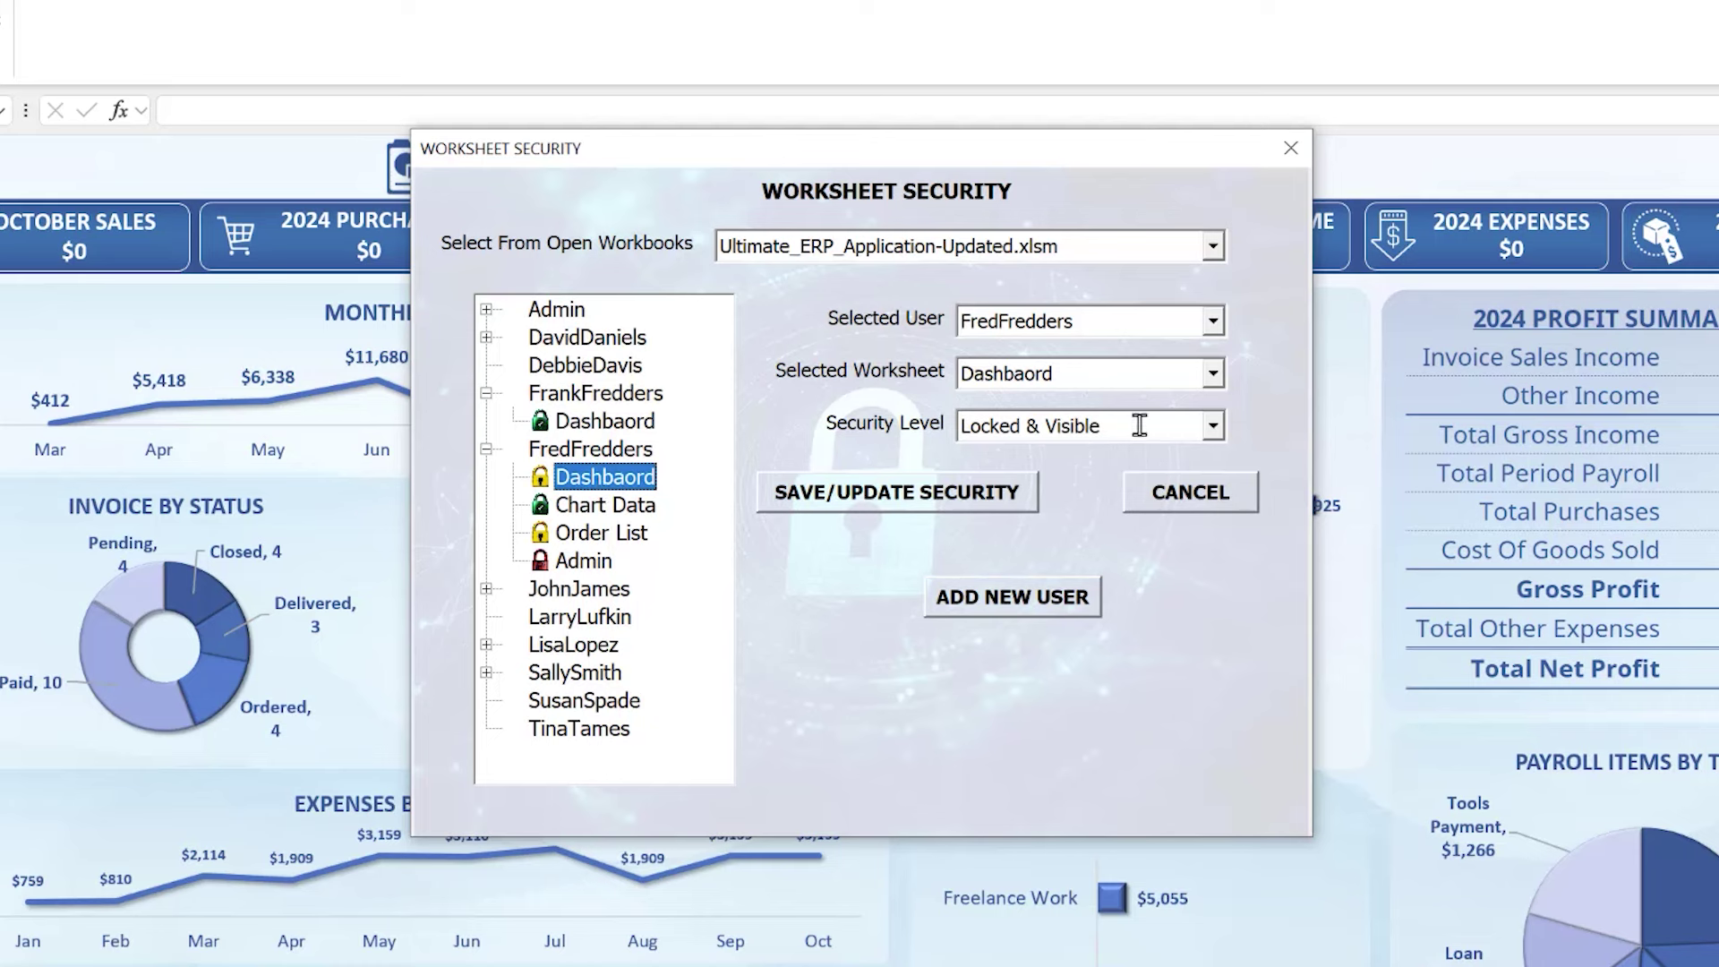
- Check the user's Chart Data and Admin lock levels, then load the Admin-only user
click(638, 508)
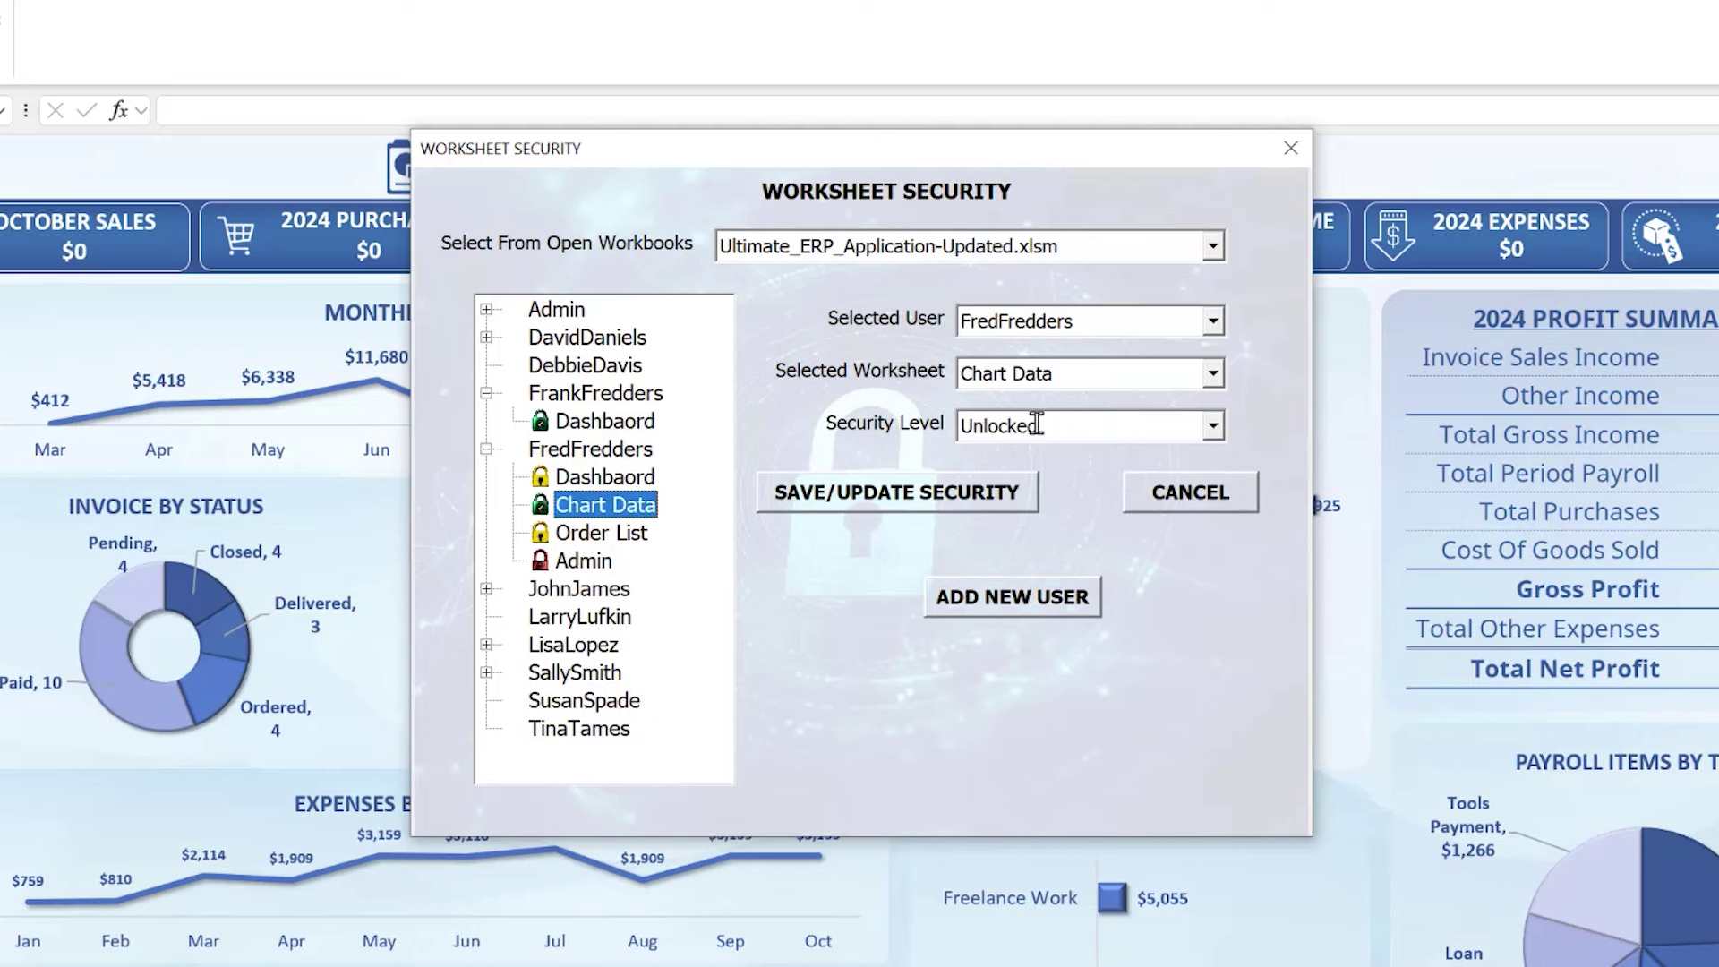
click(607, 562)
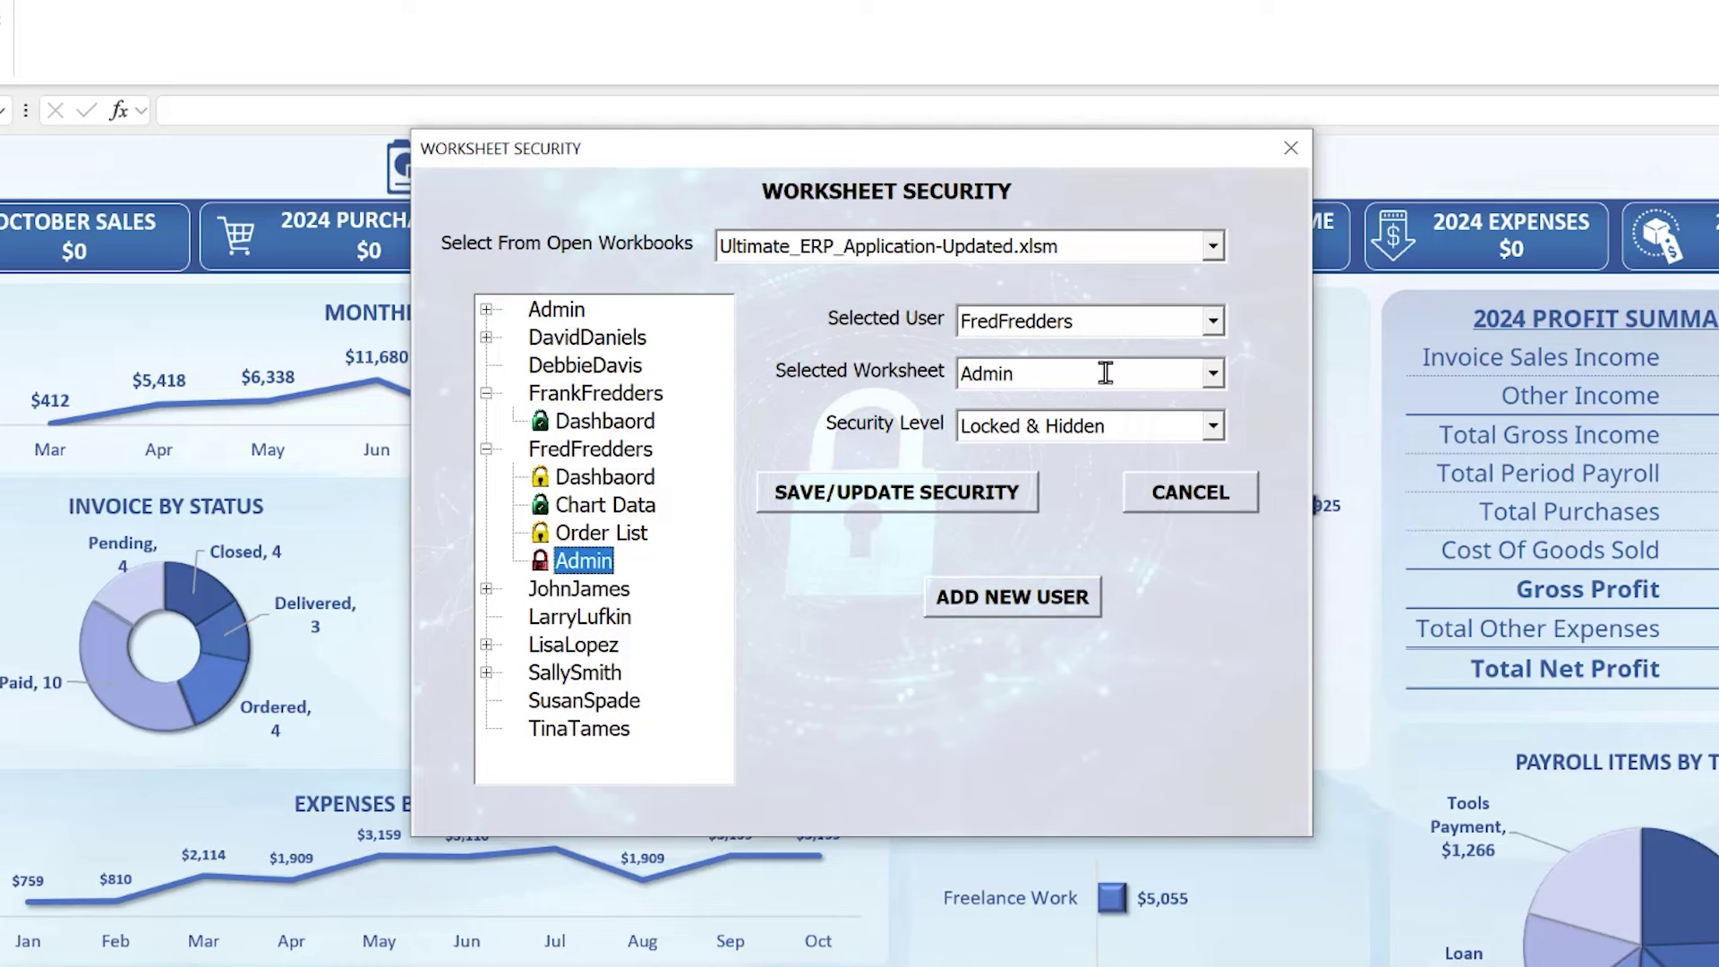
key(Tab)
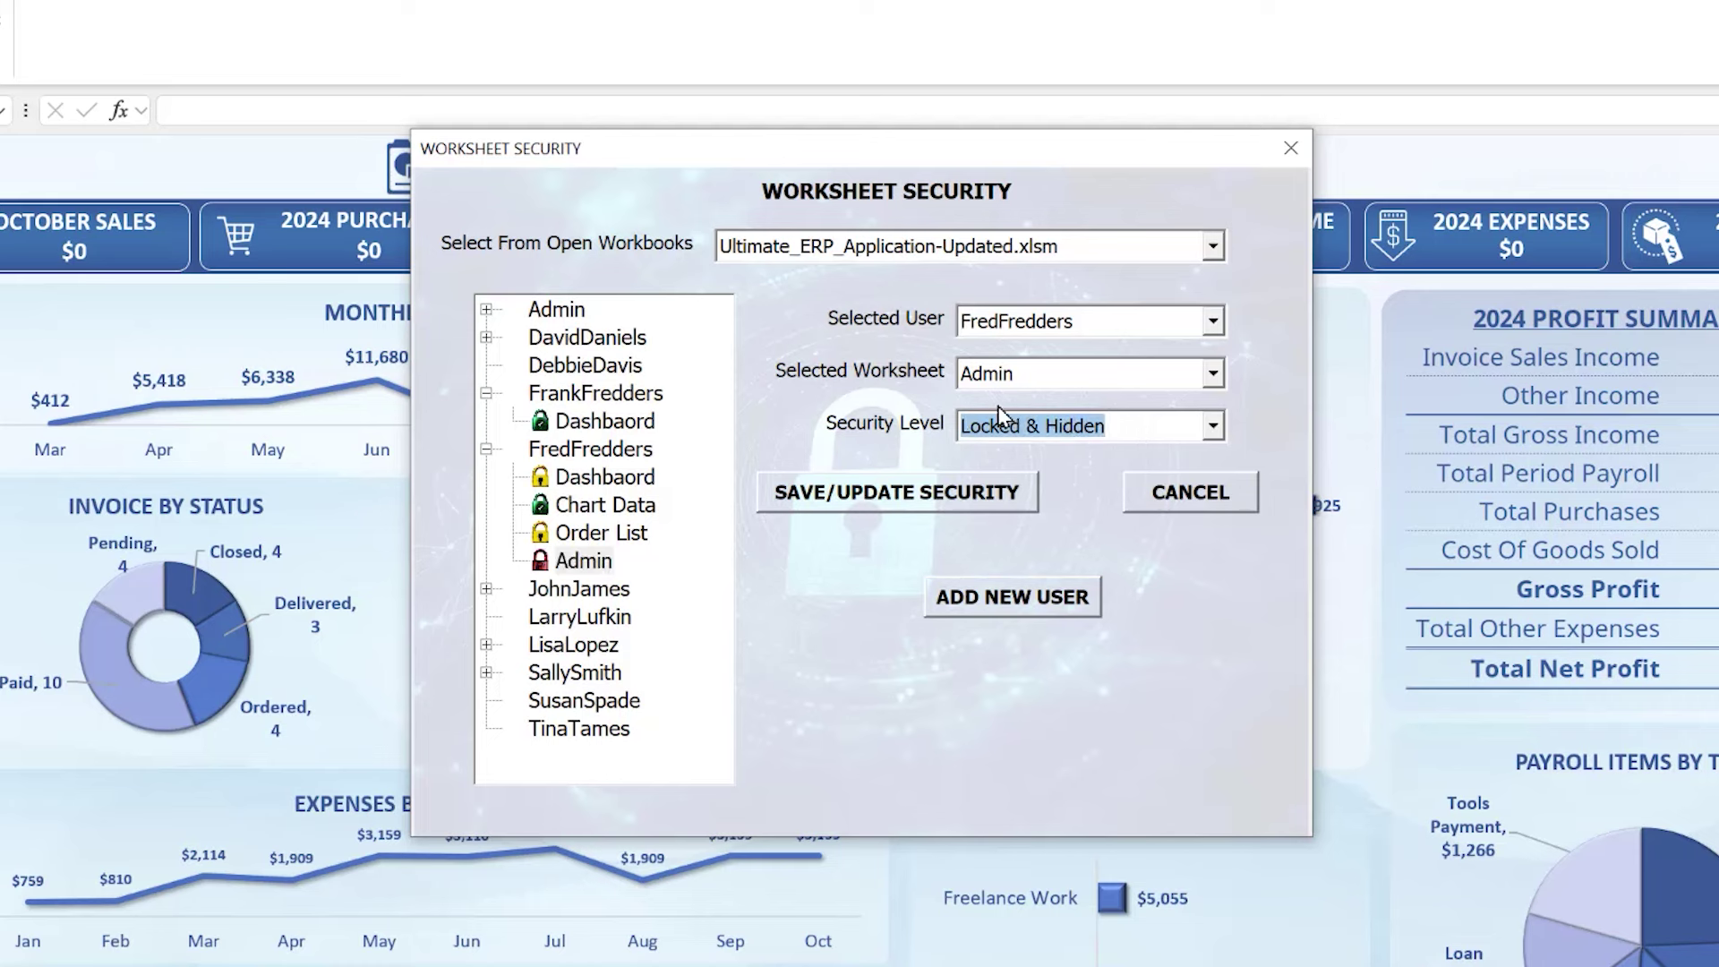
click(1096, 372)
click(1136, 320)
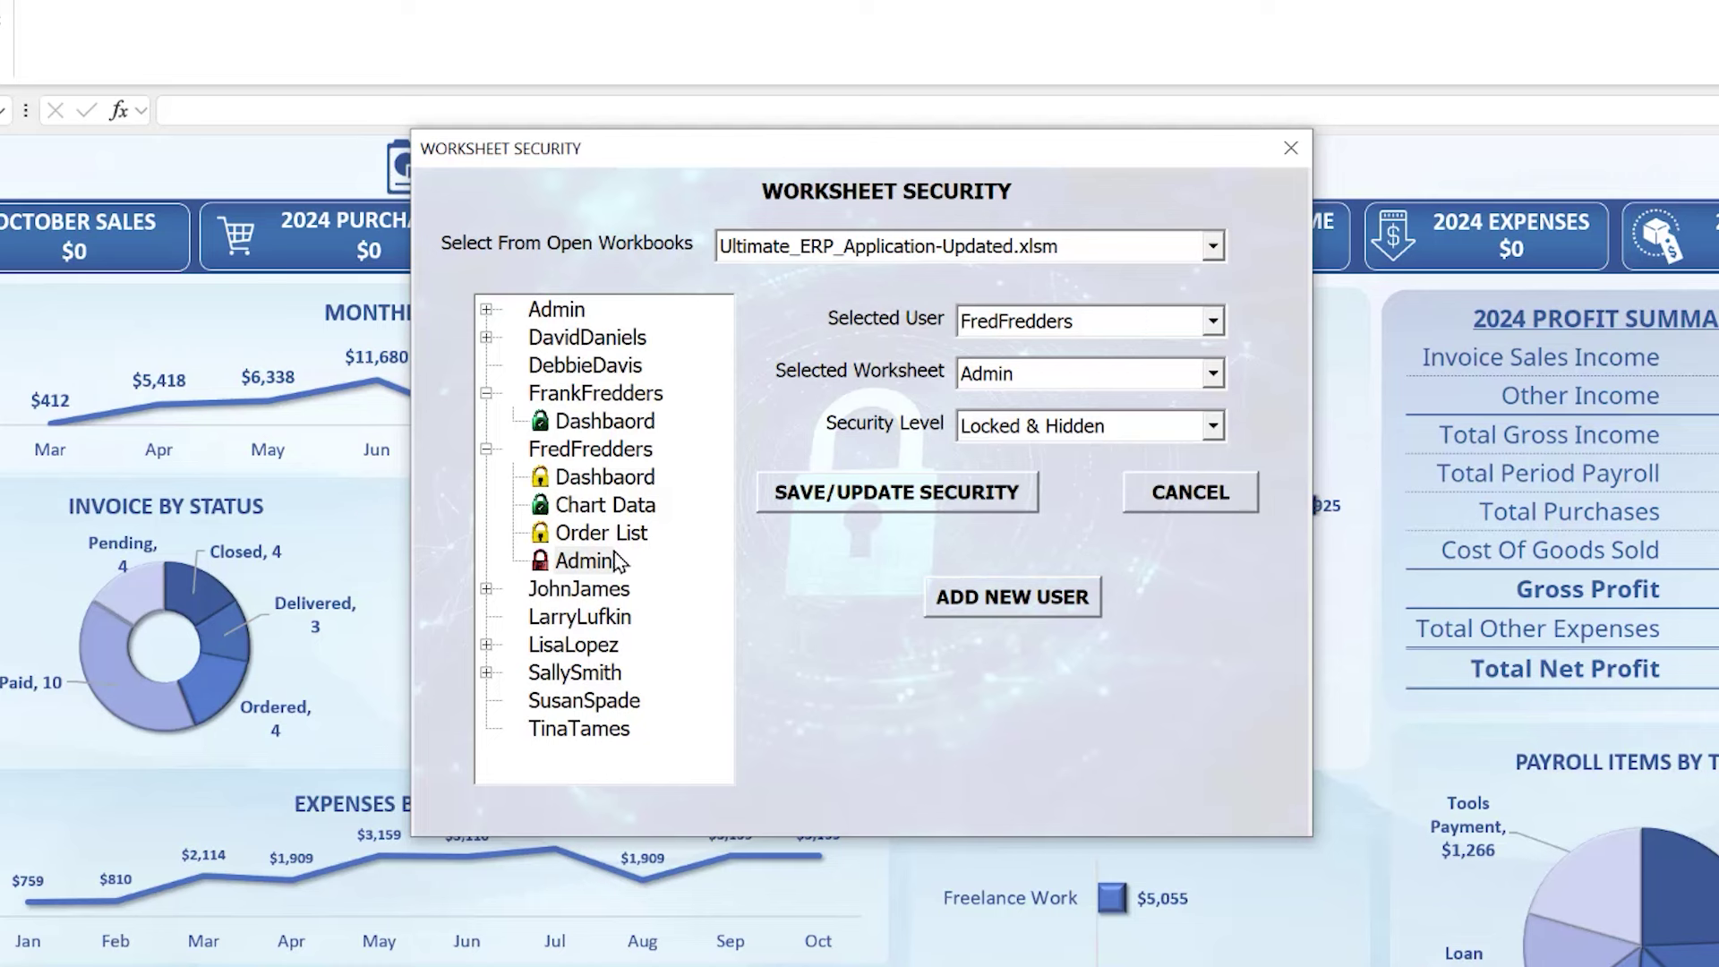
click(604, 593)
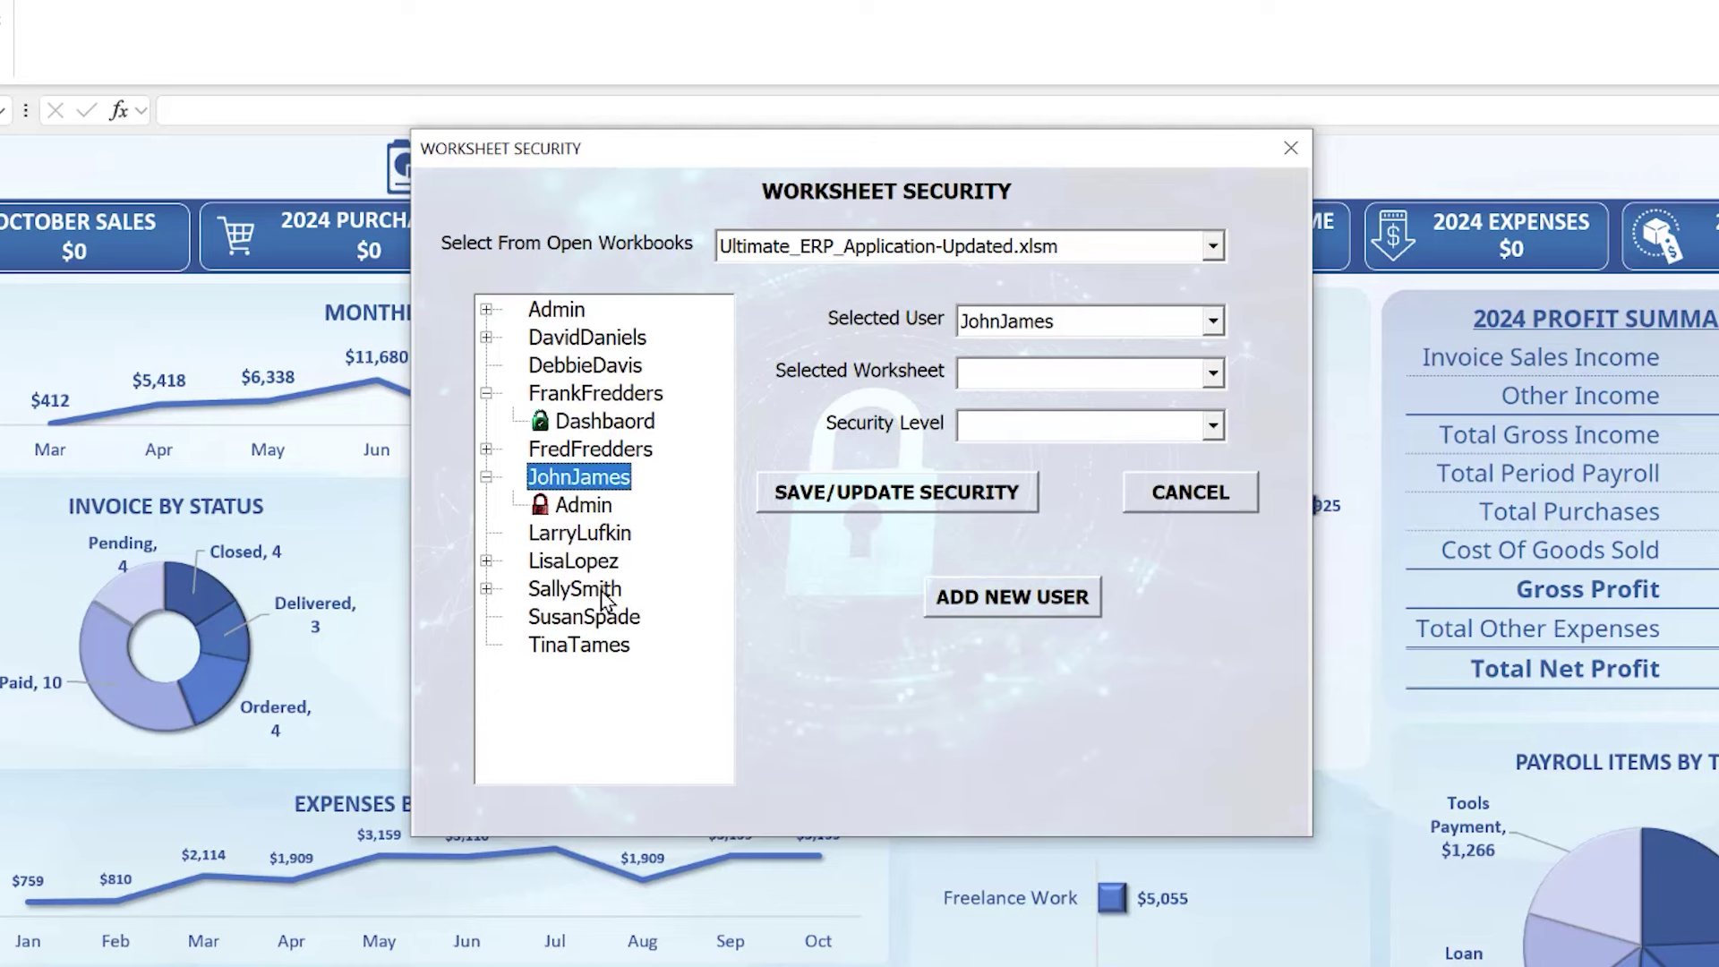
- Assign the Orders sheet with Unlocked security to this user and save it
click(1215, 380)
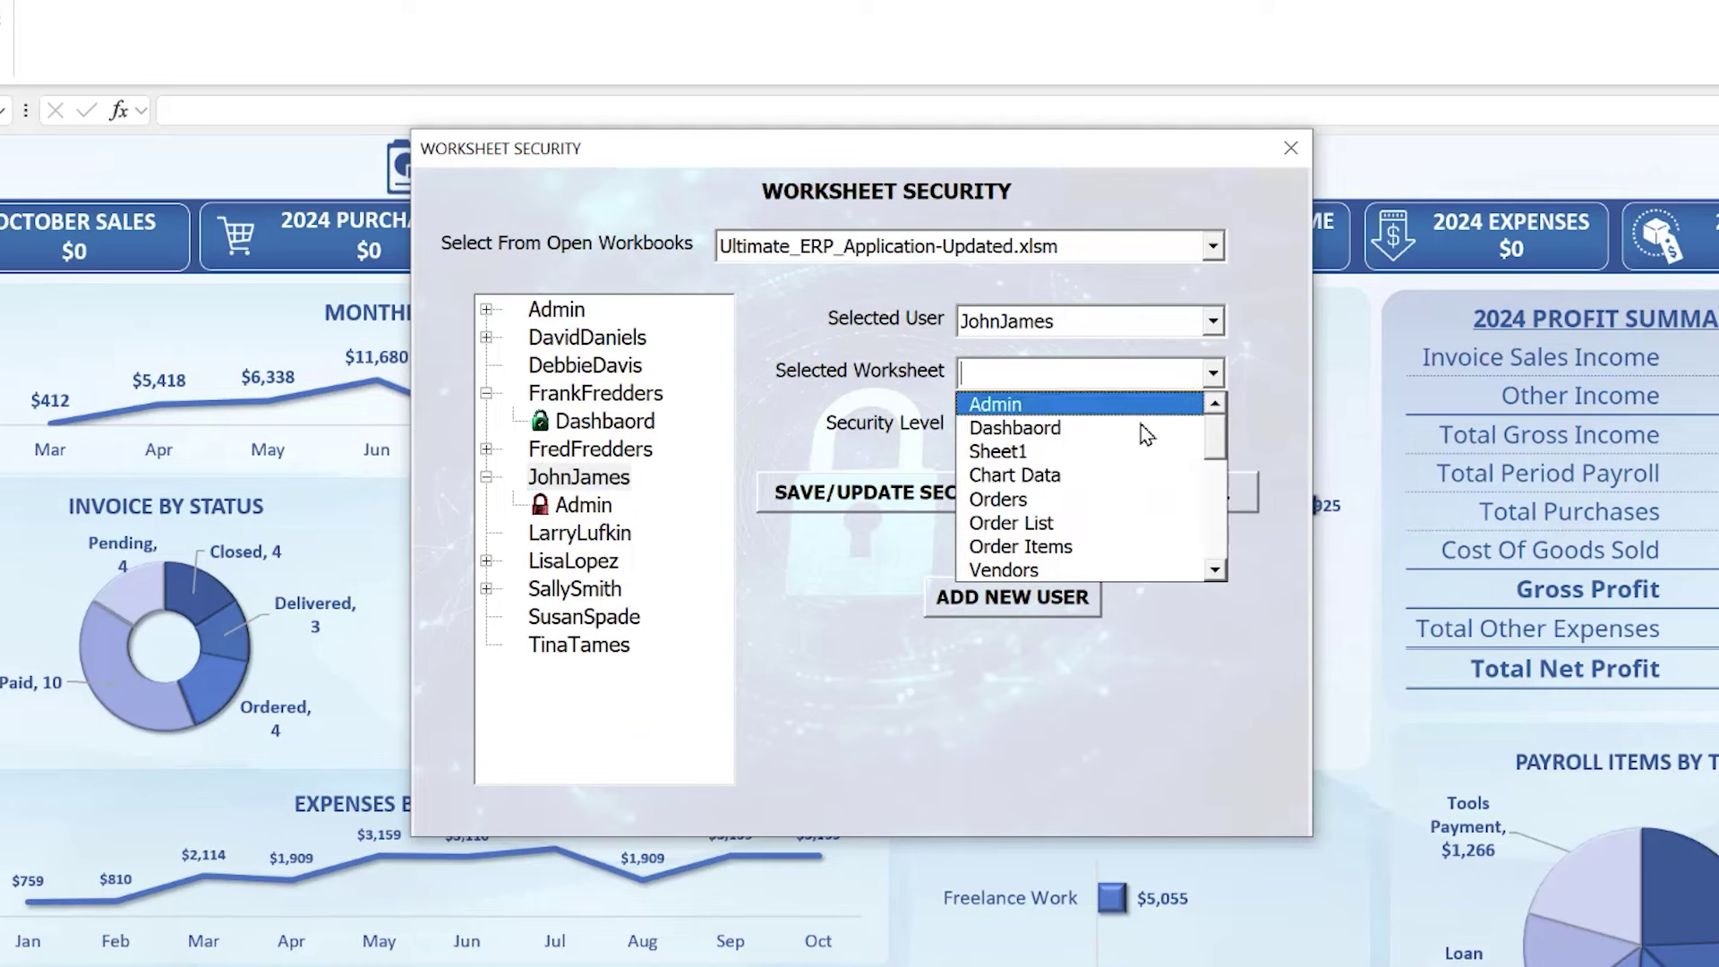
click(1072, 507)
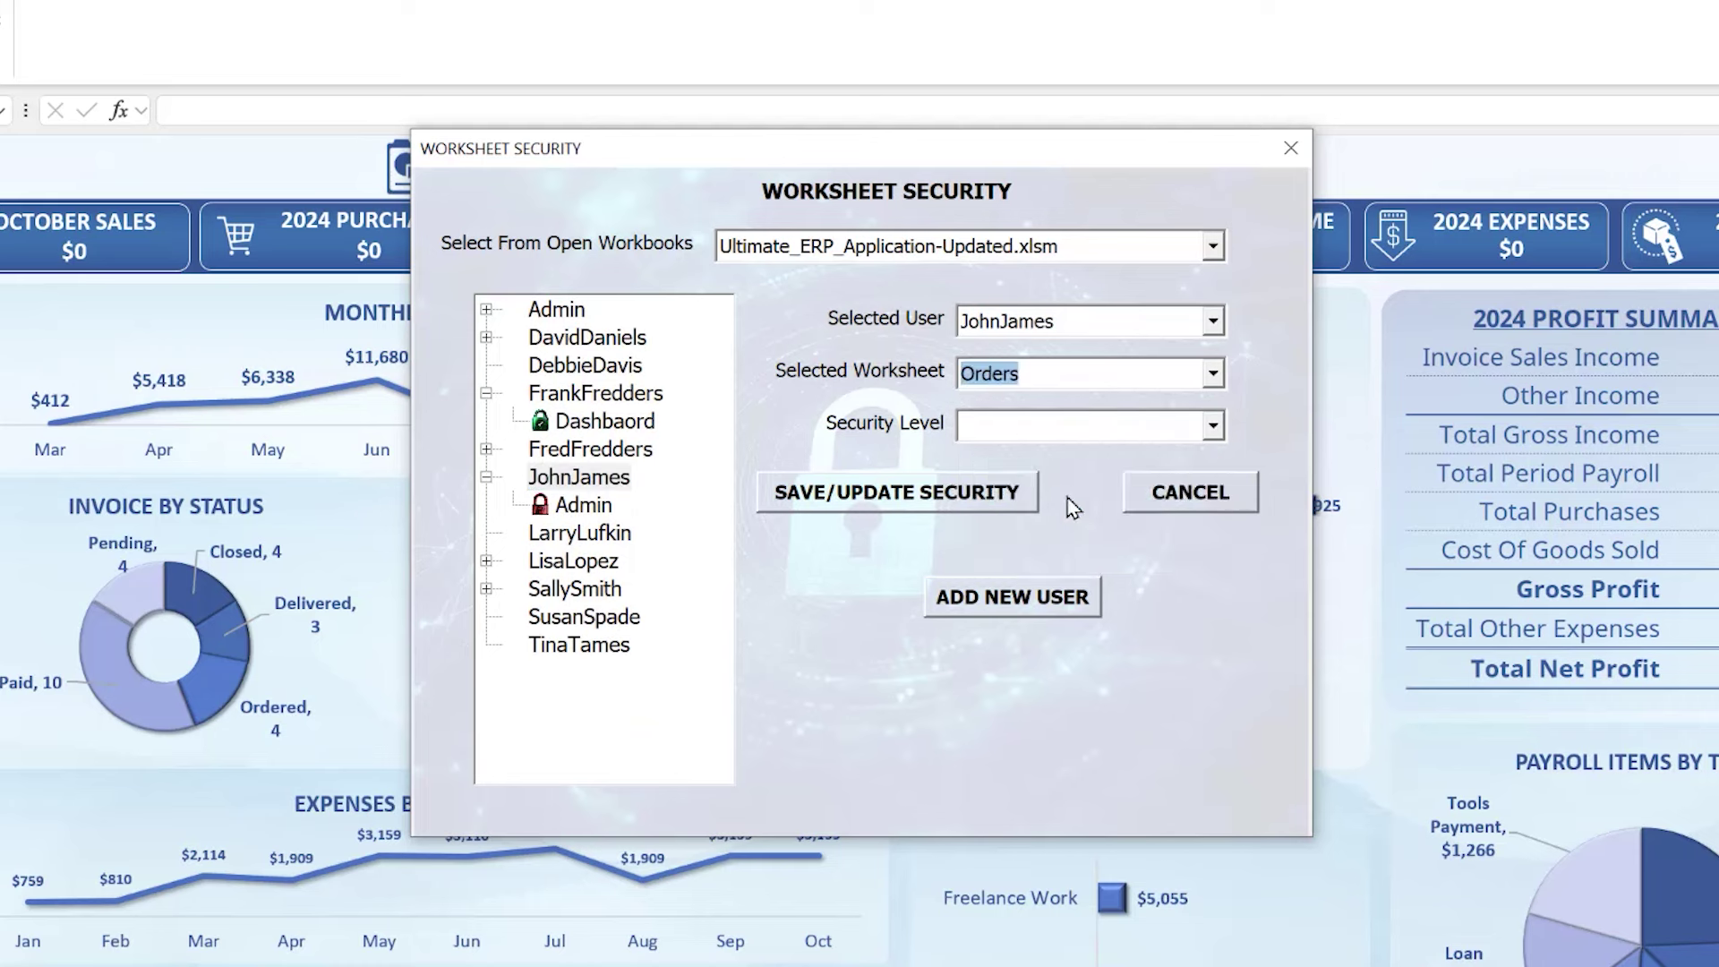
click(1213, 426)
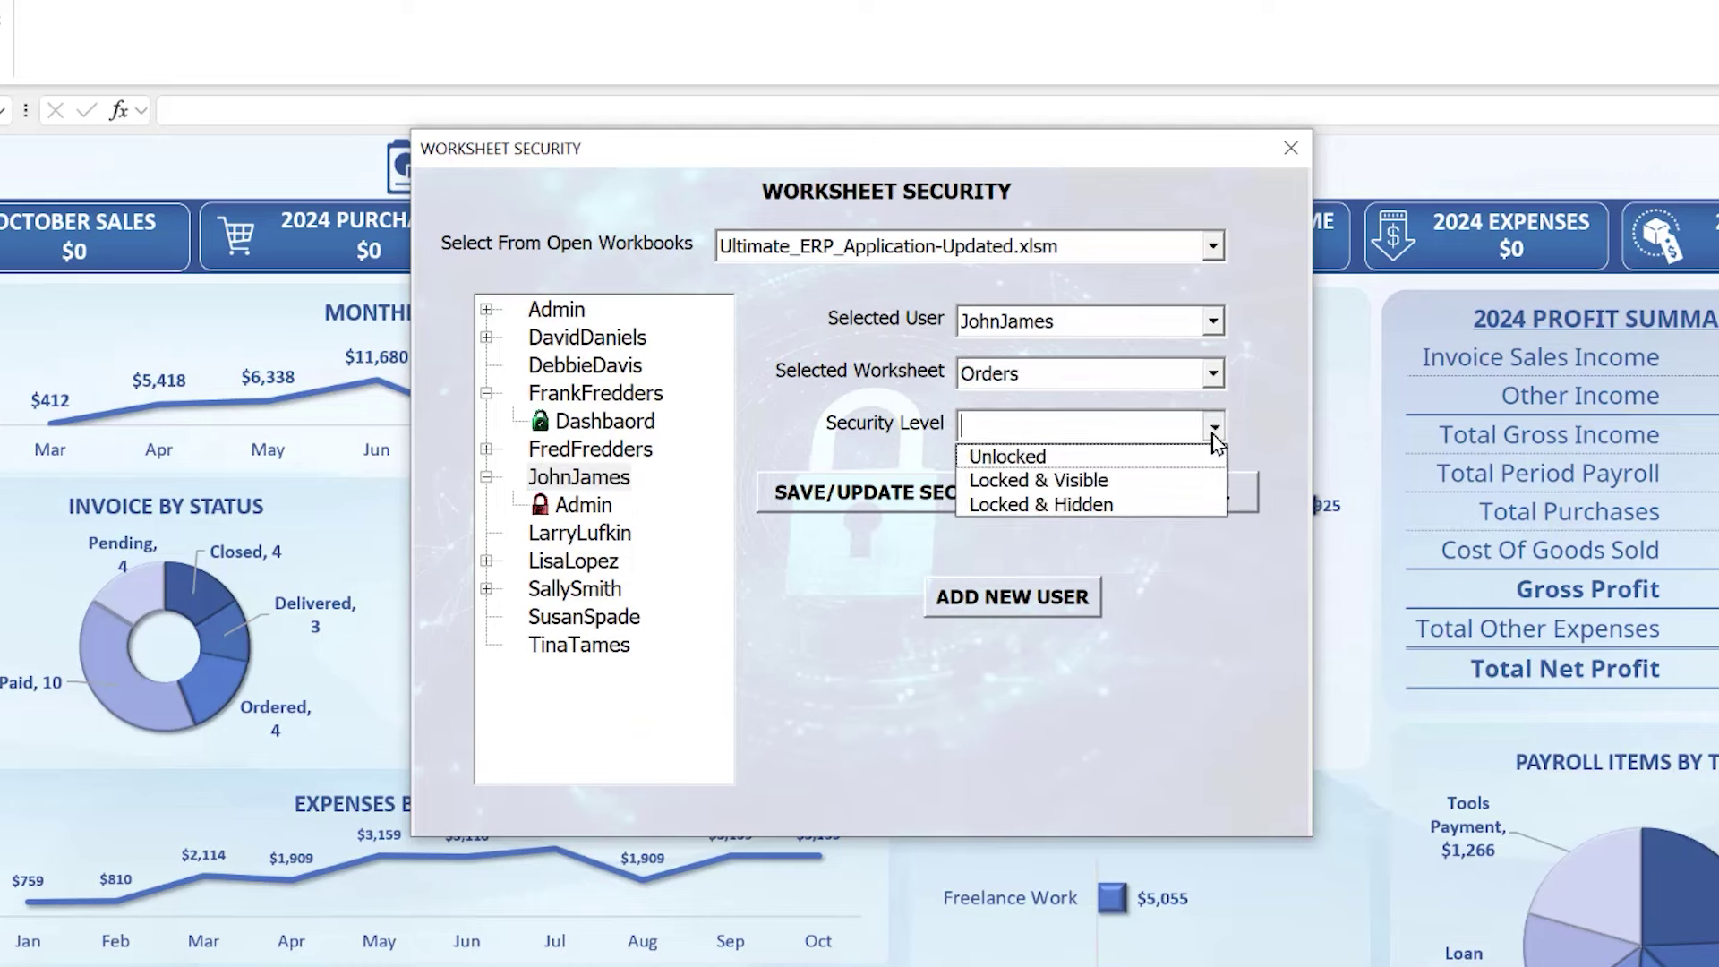
click(1121, 461)
click(963, 509)
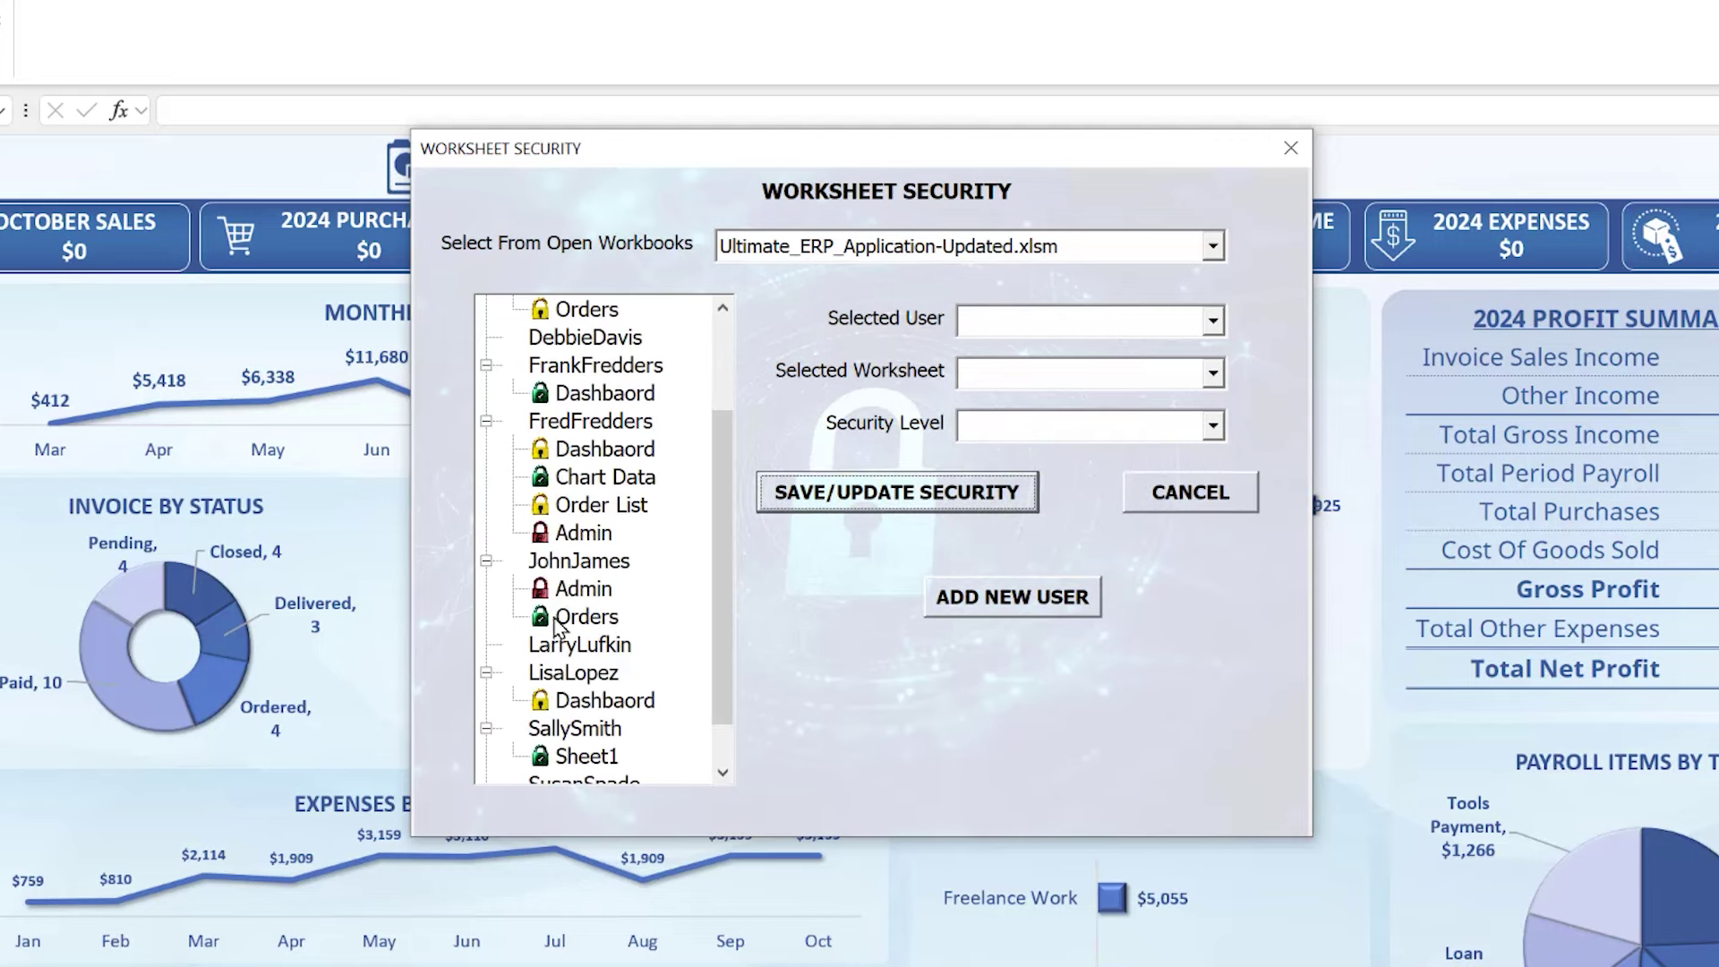
click(587, 617)
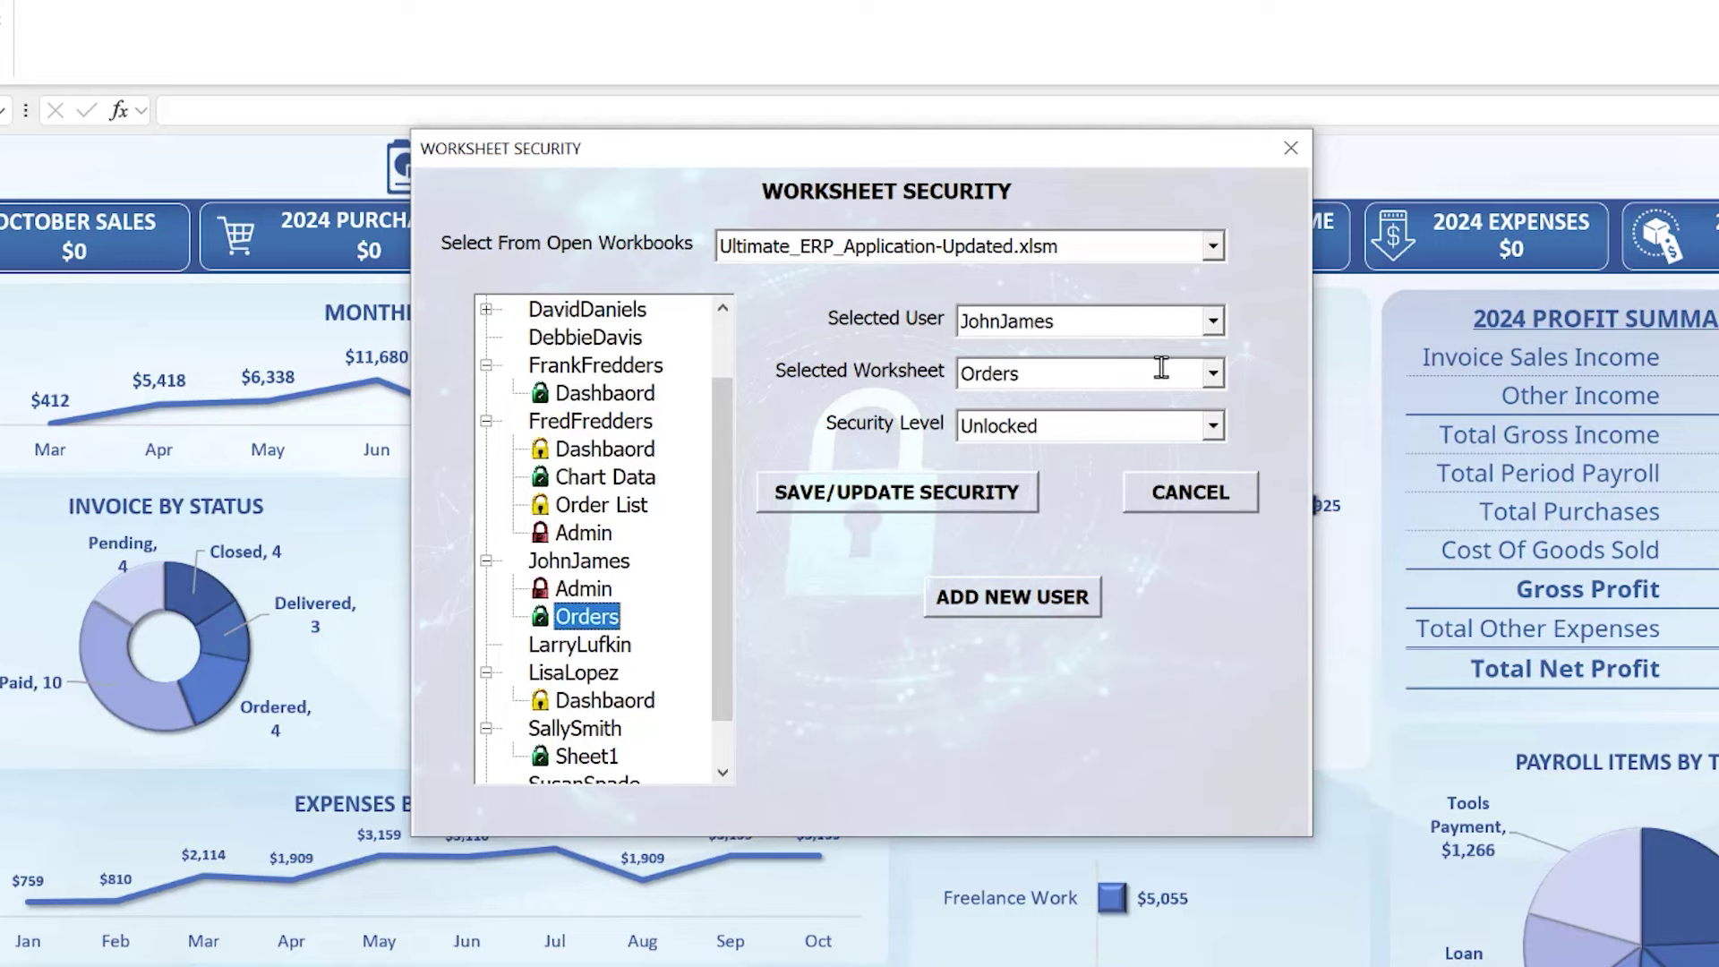
- Set the Orders security level to Locked & Visible and save the update
click(1212, 427)
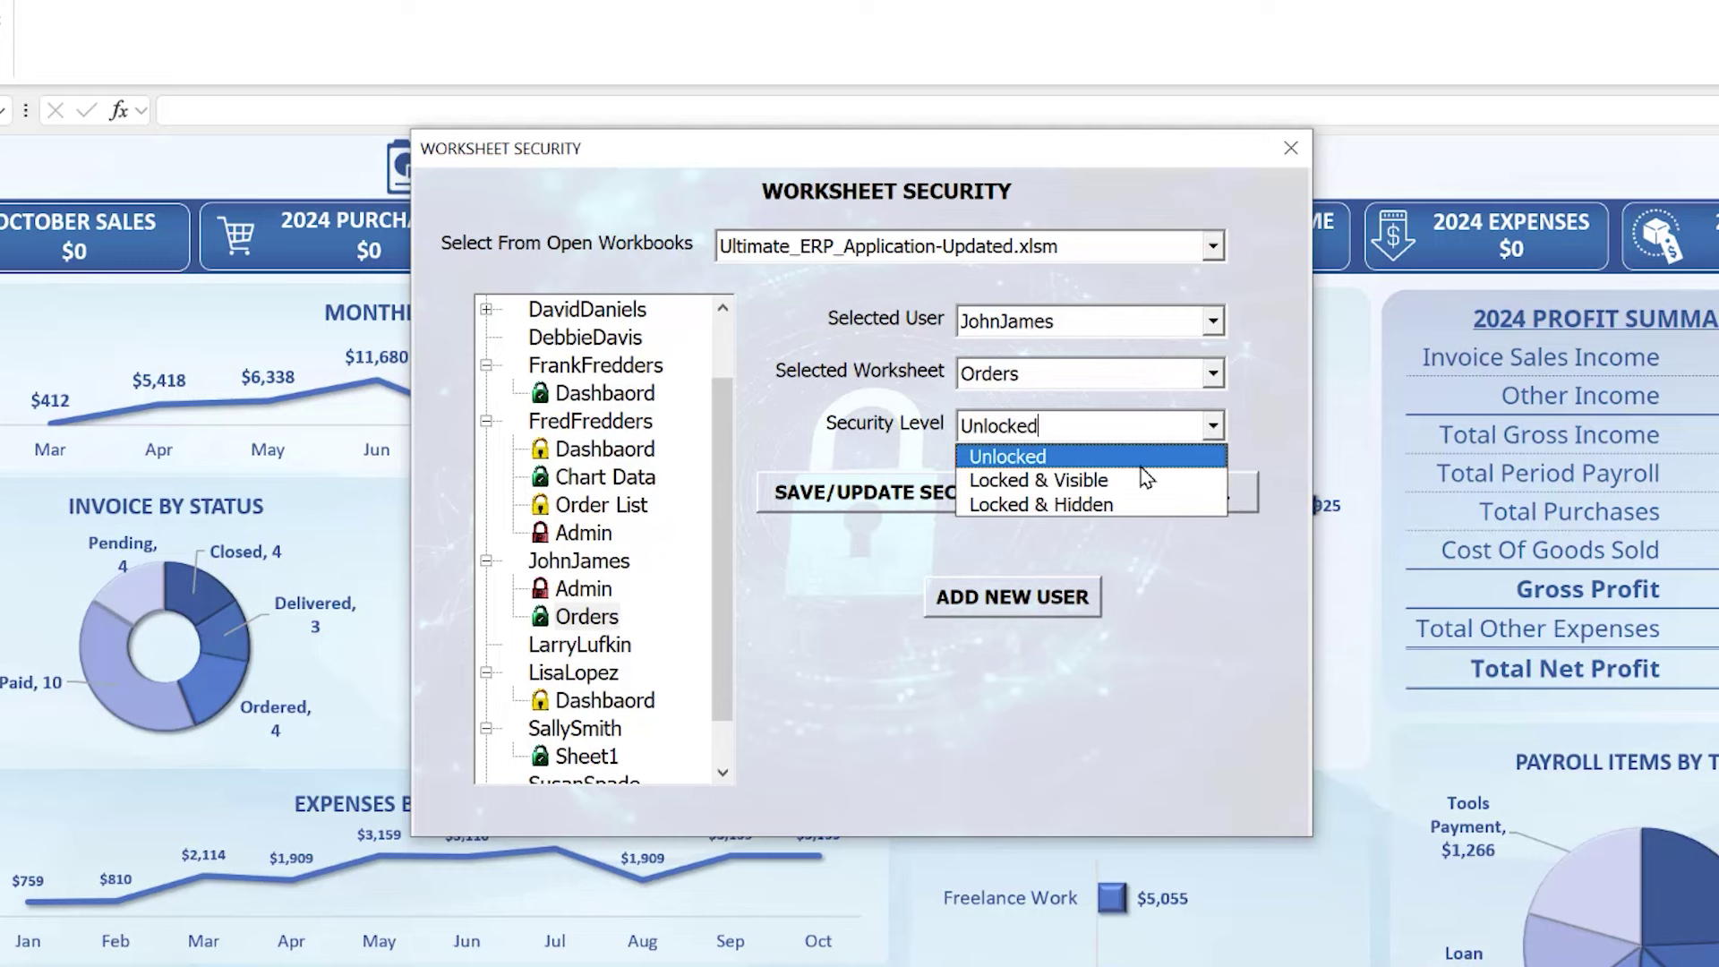
click(1121, 482)
click(944, 492)
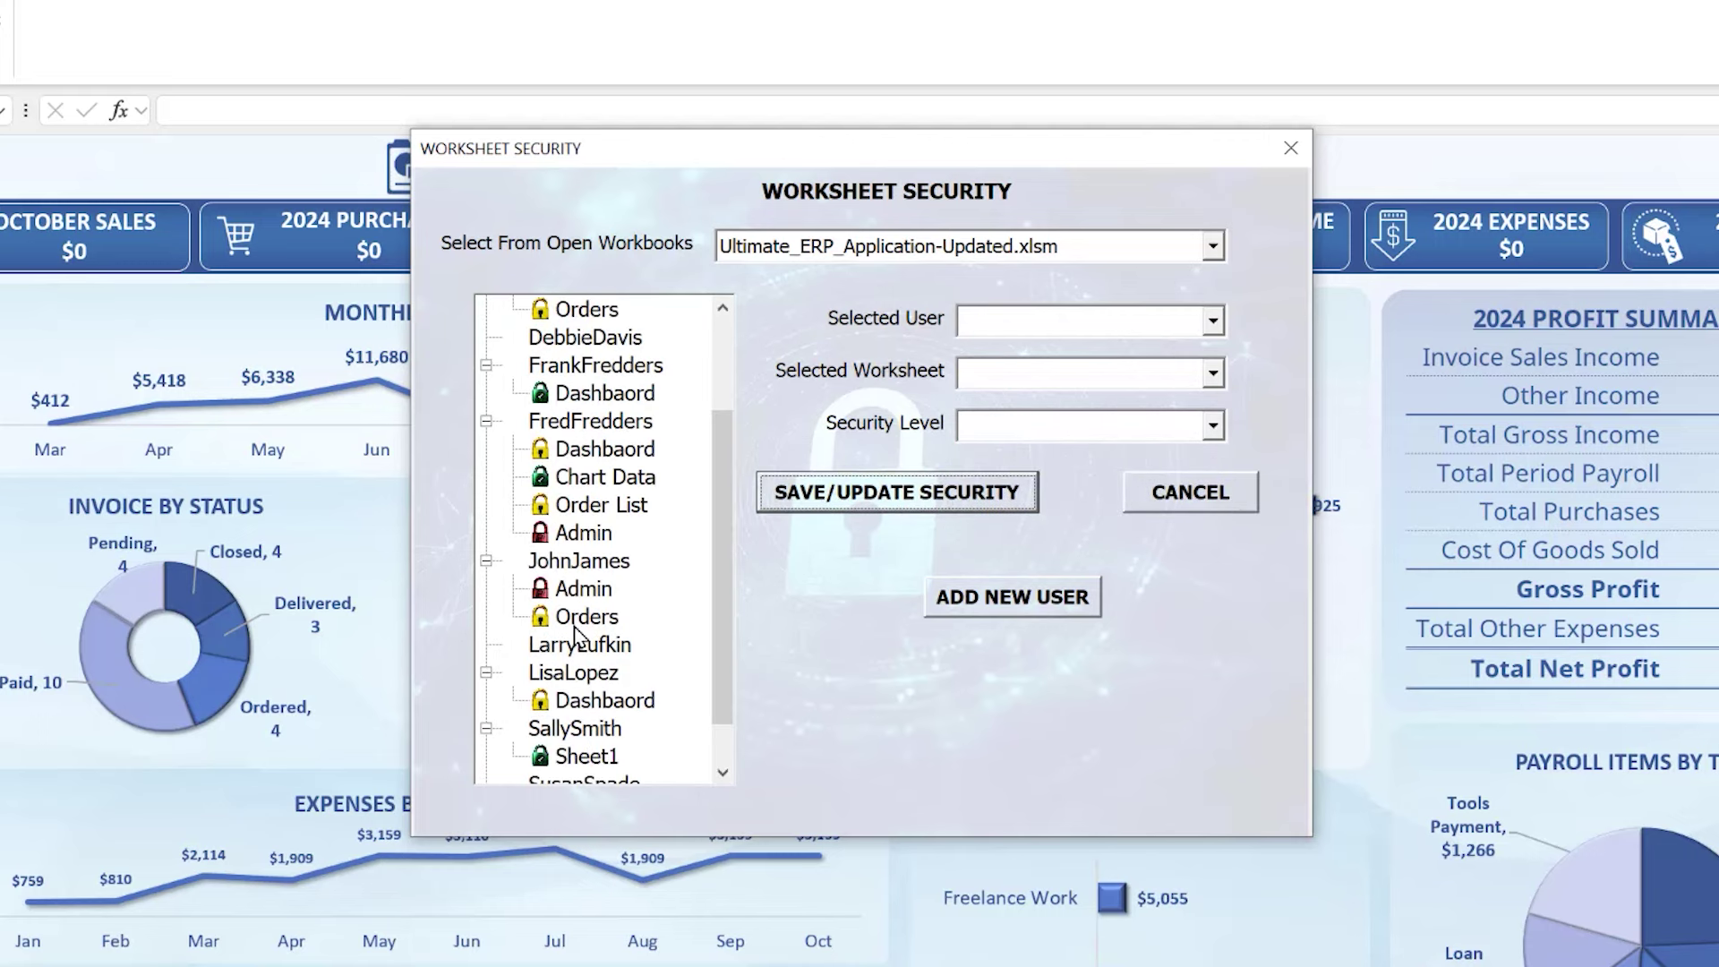
click(558, 625)
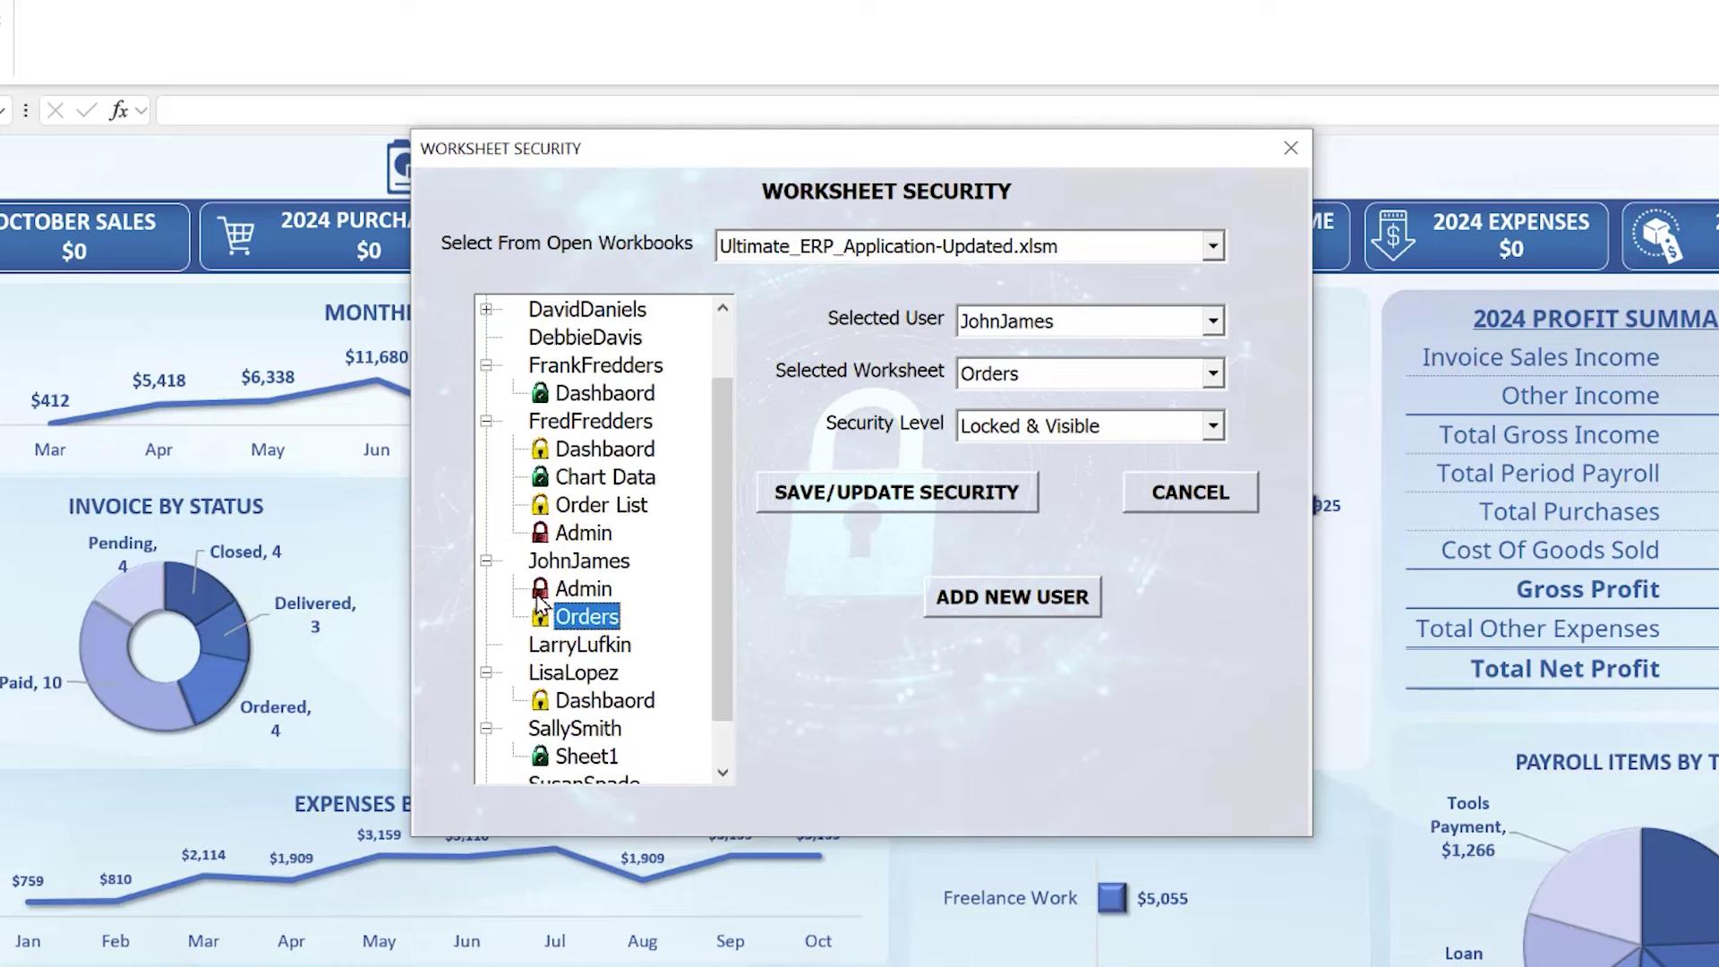
- Verify the lock levels of Admin, Orders and another user's Sheet1
click(540, 598)
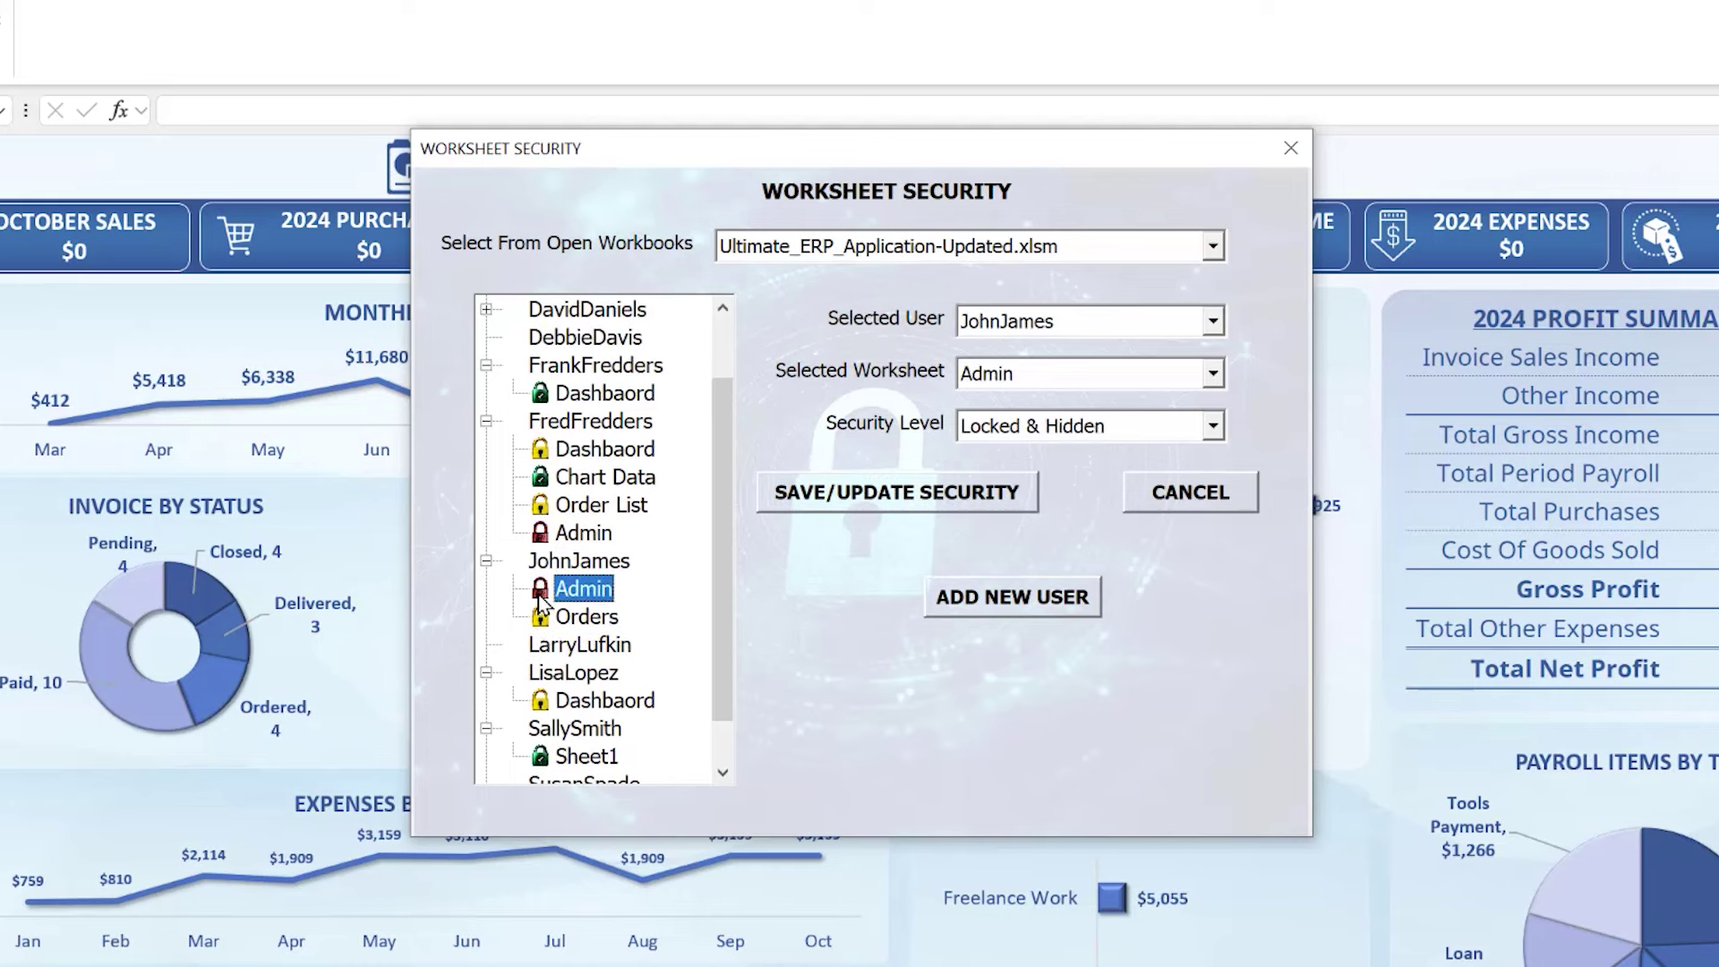
click(564, 627)
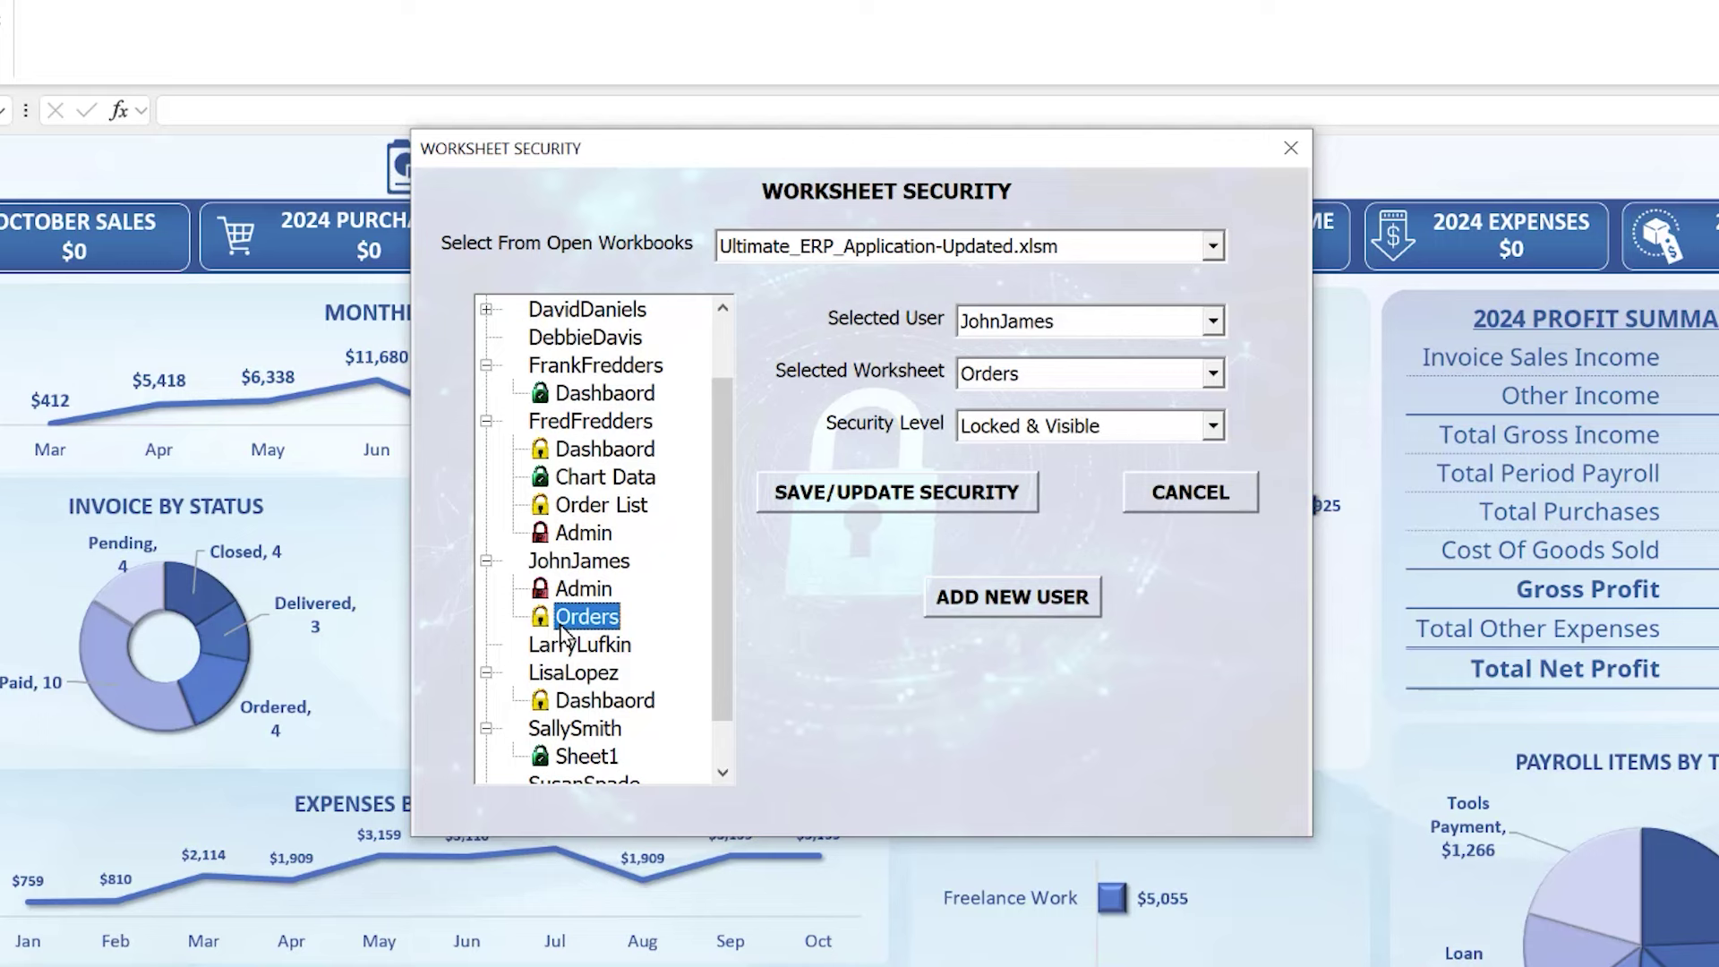
click(586, 757)
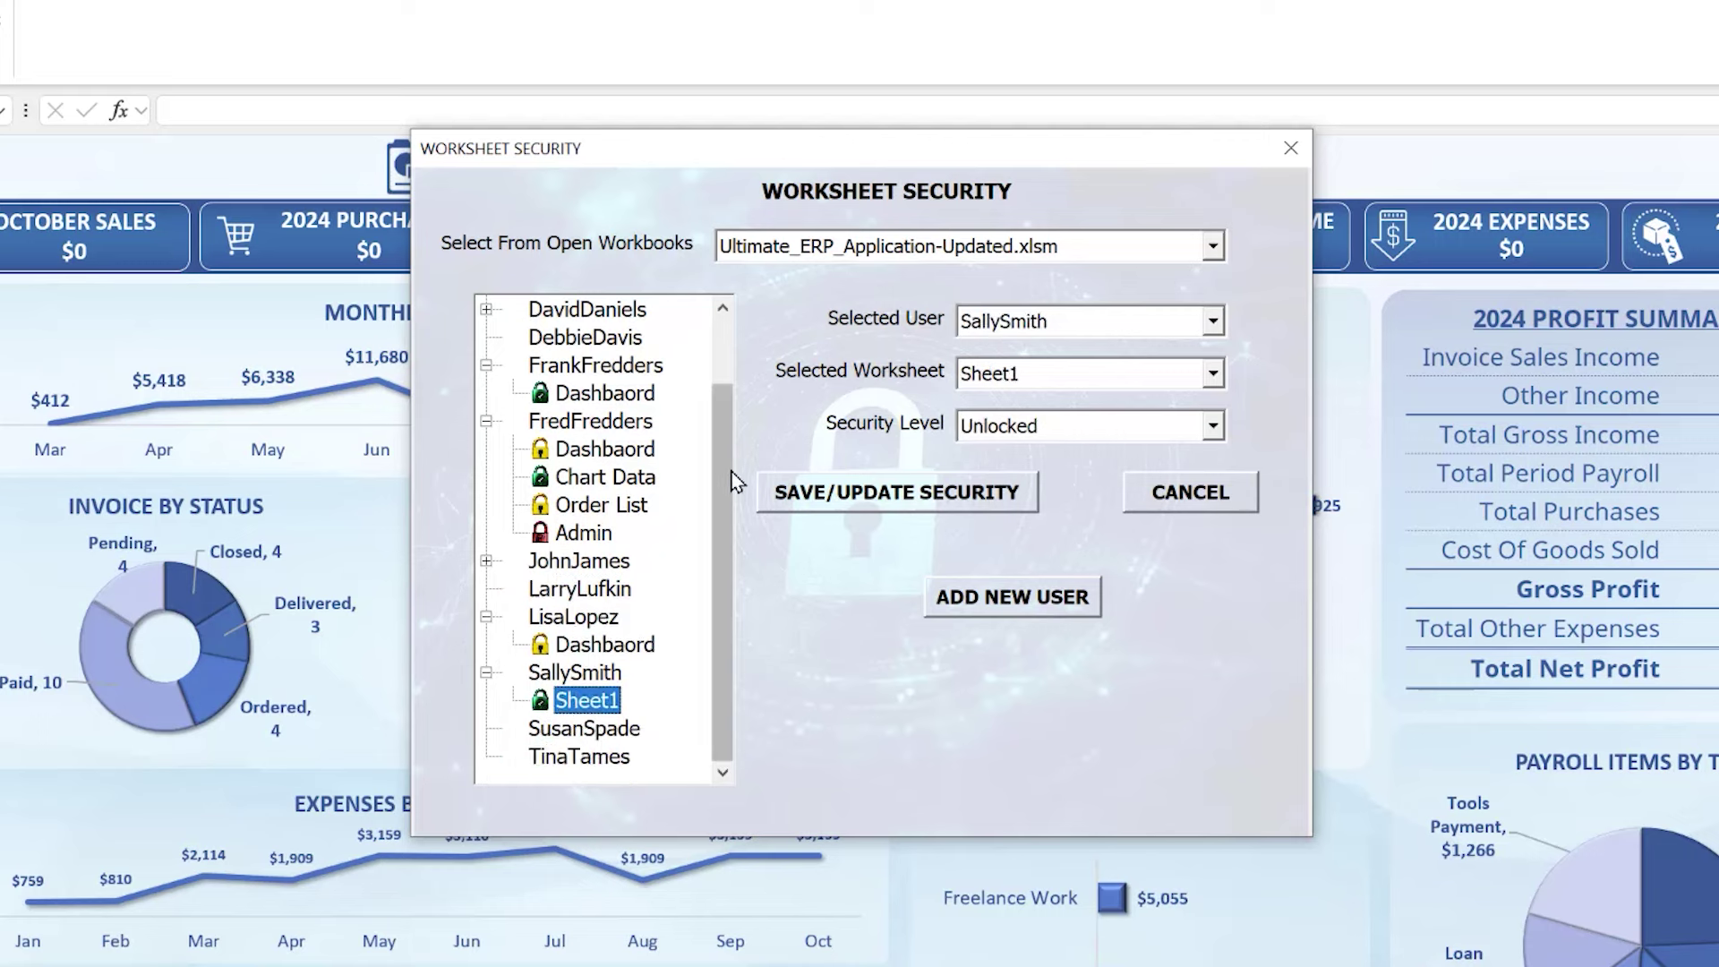
scroll(723, 398, up, 1)
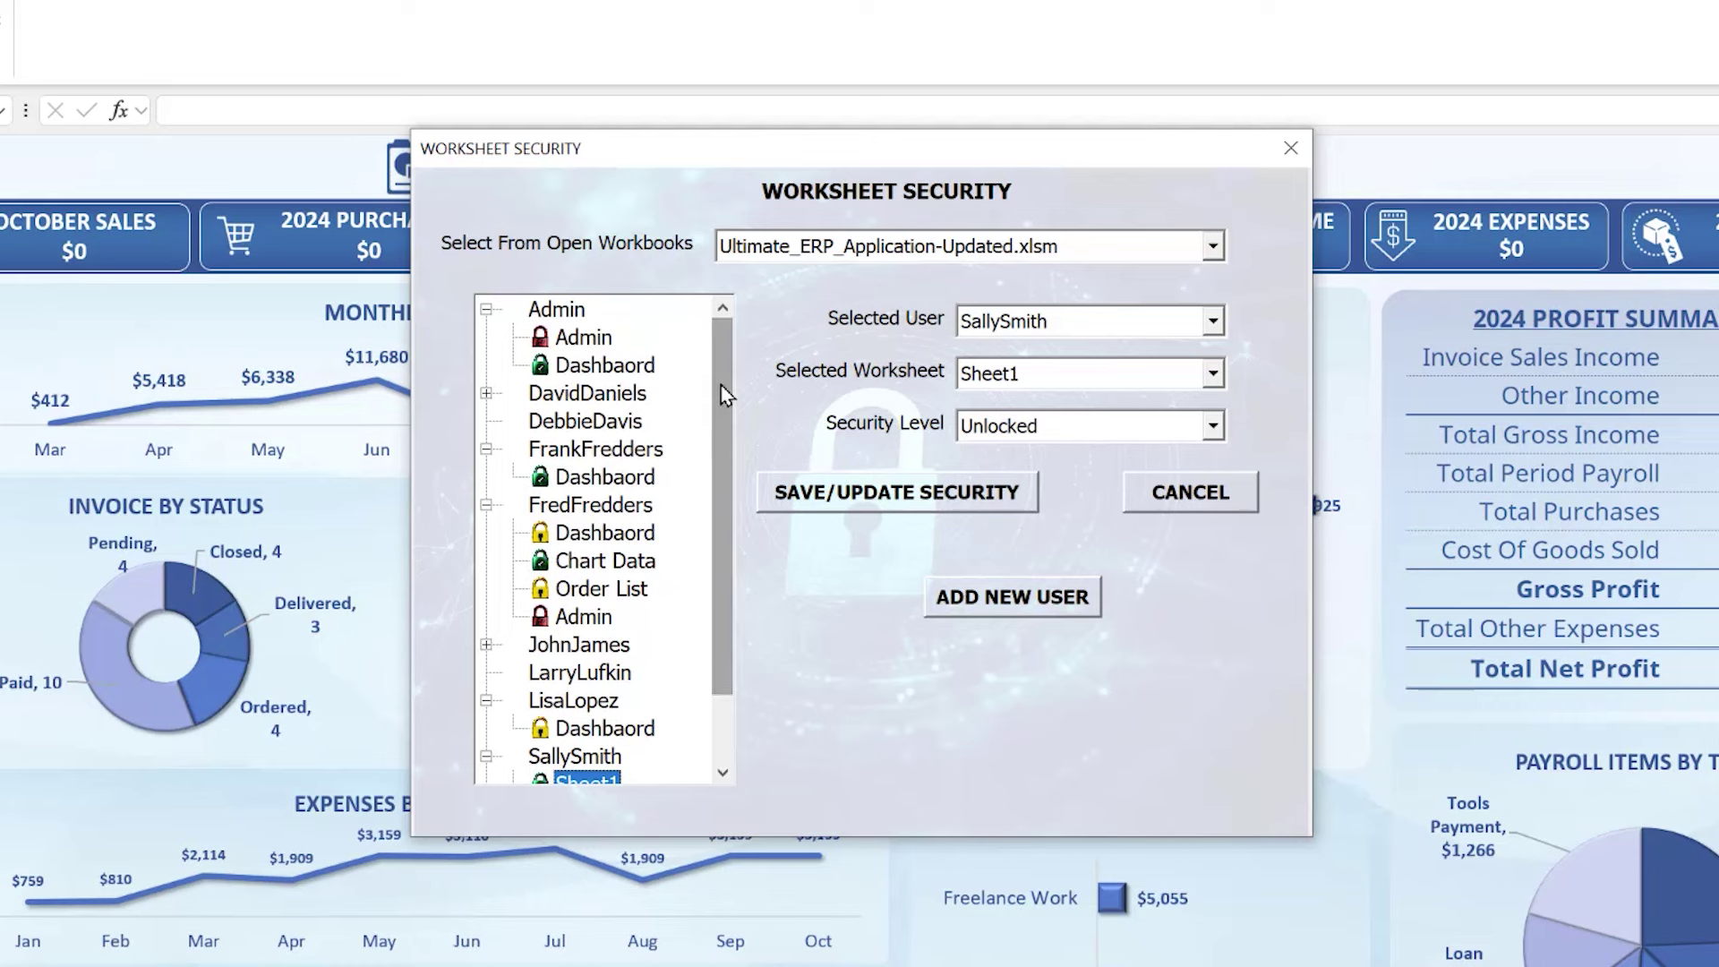
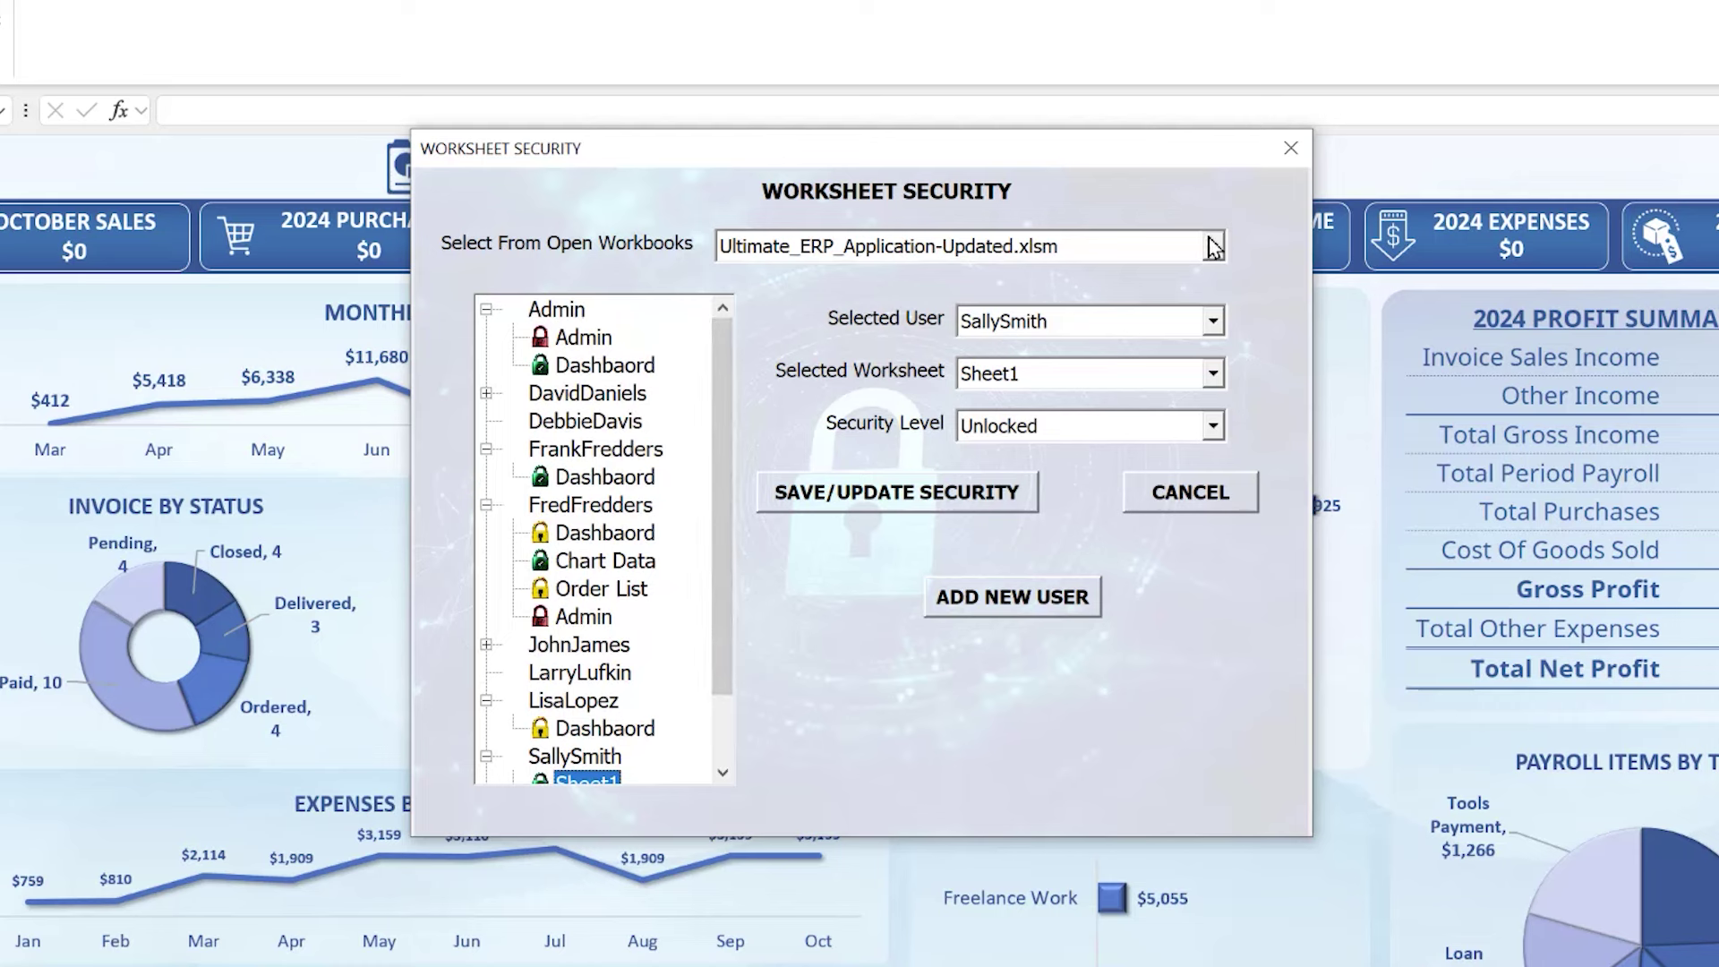
click(1213, 247)
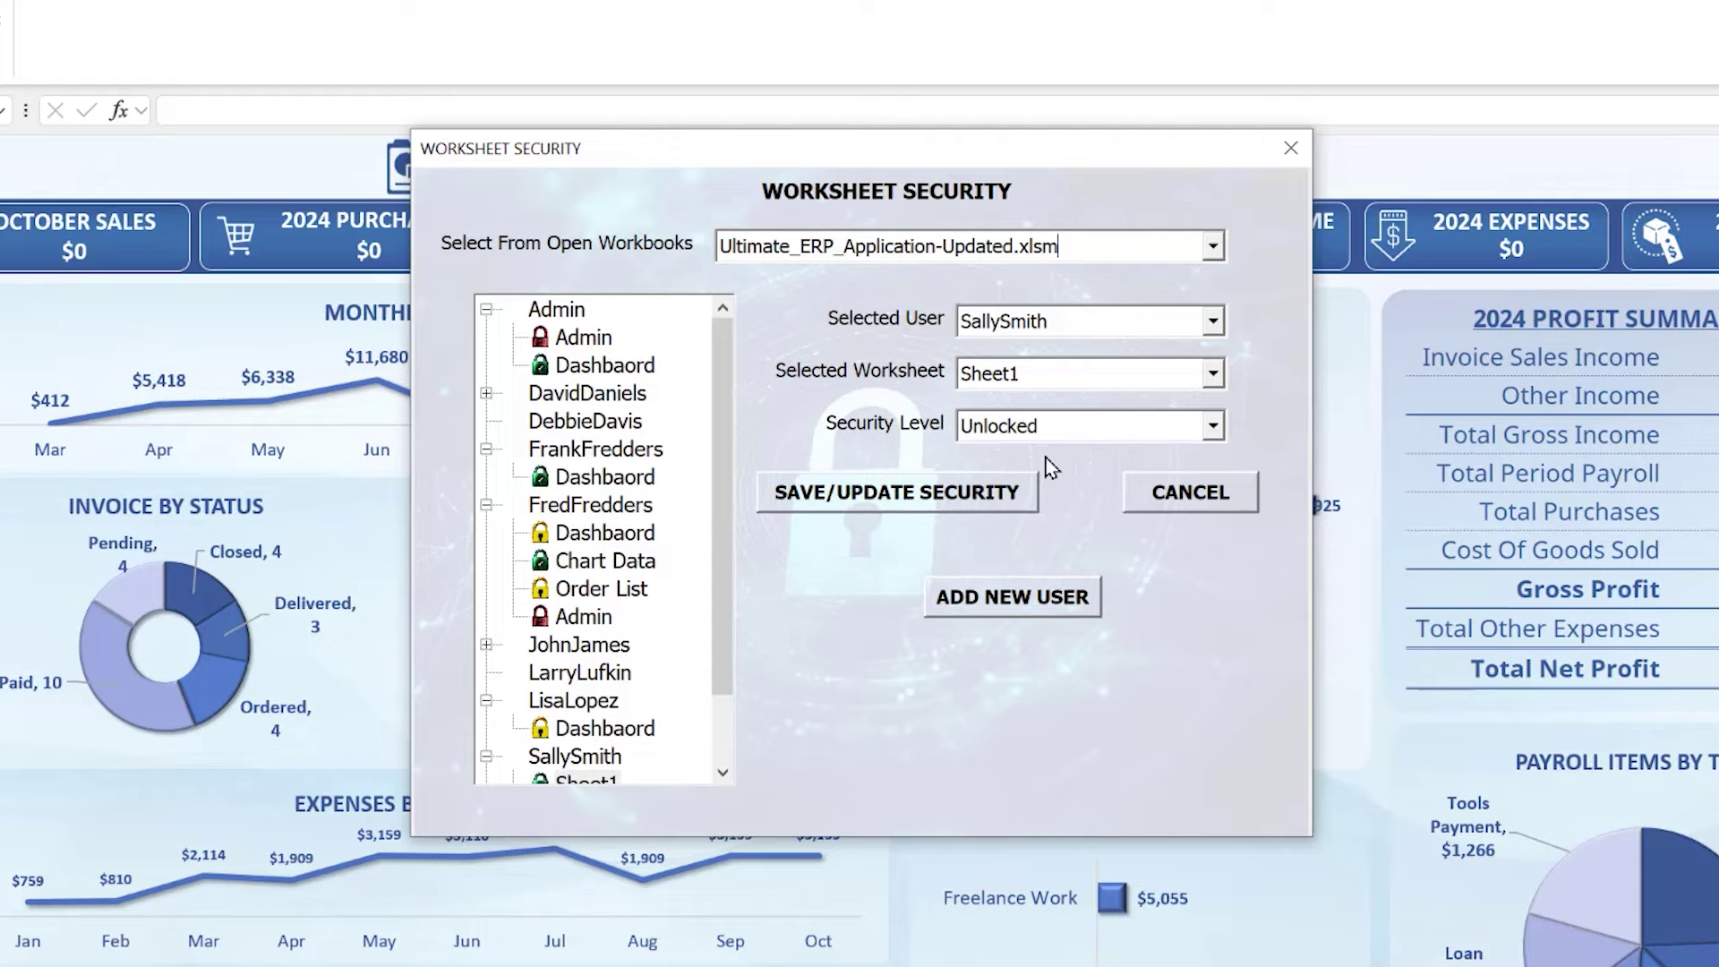
- Check the open workbooks list, then close the Worksheet Security dialog with SallySmith's Sheet1 Unlocked
click(1290, 147)
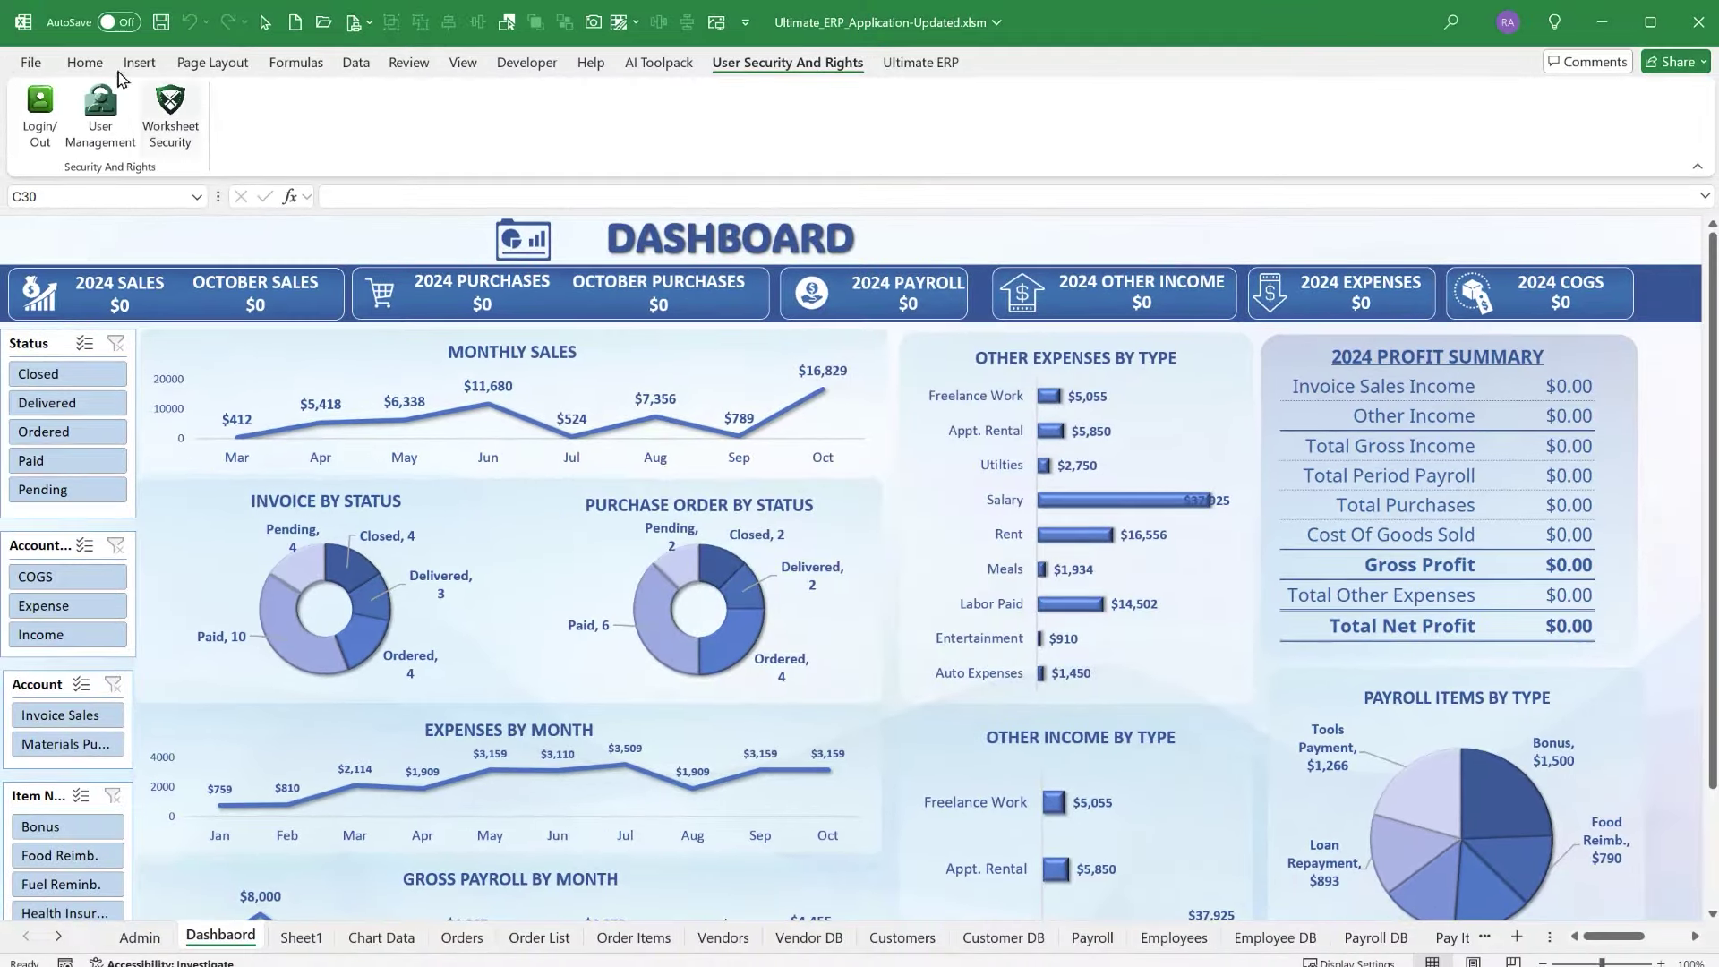
- Open Tree_View_Control_Updated.xlsm from the File menu's recent files
click(32, 70)
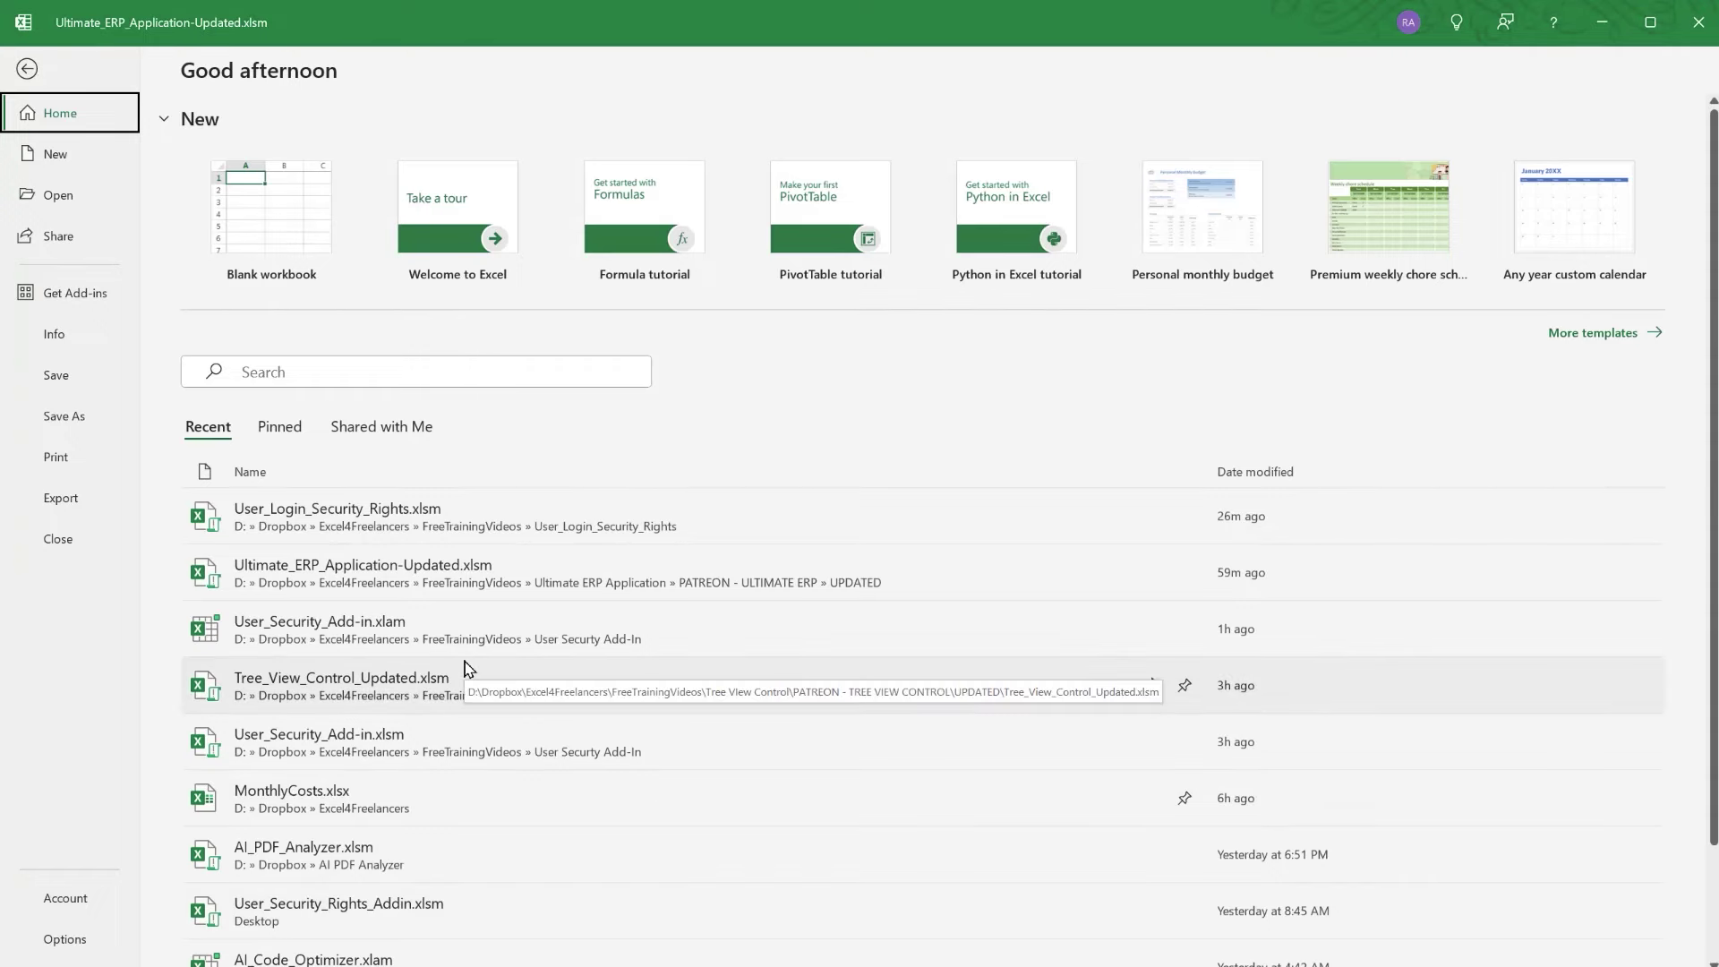
key(Escape)
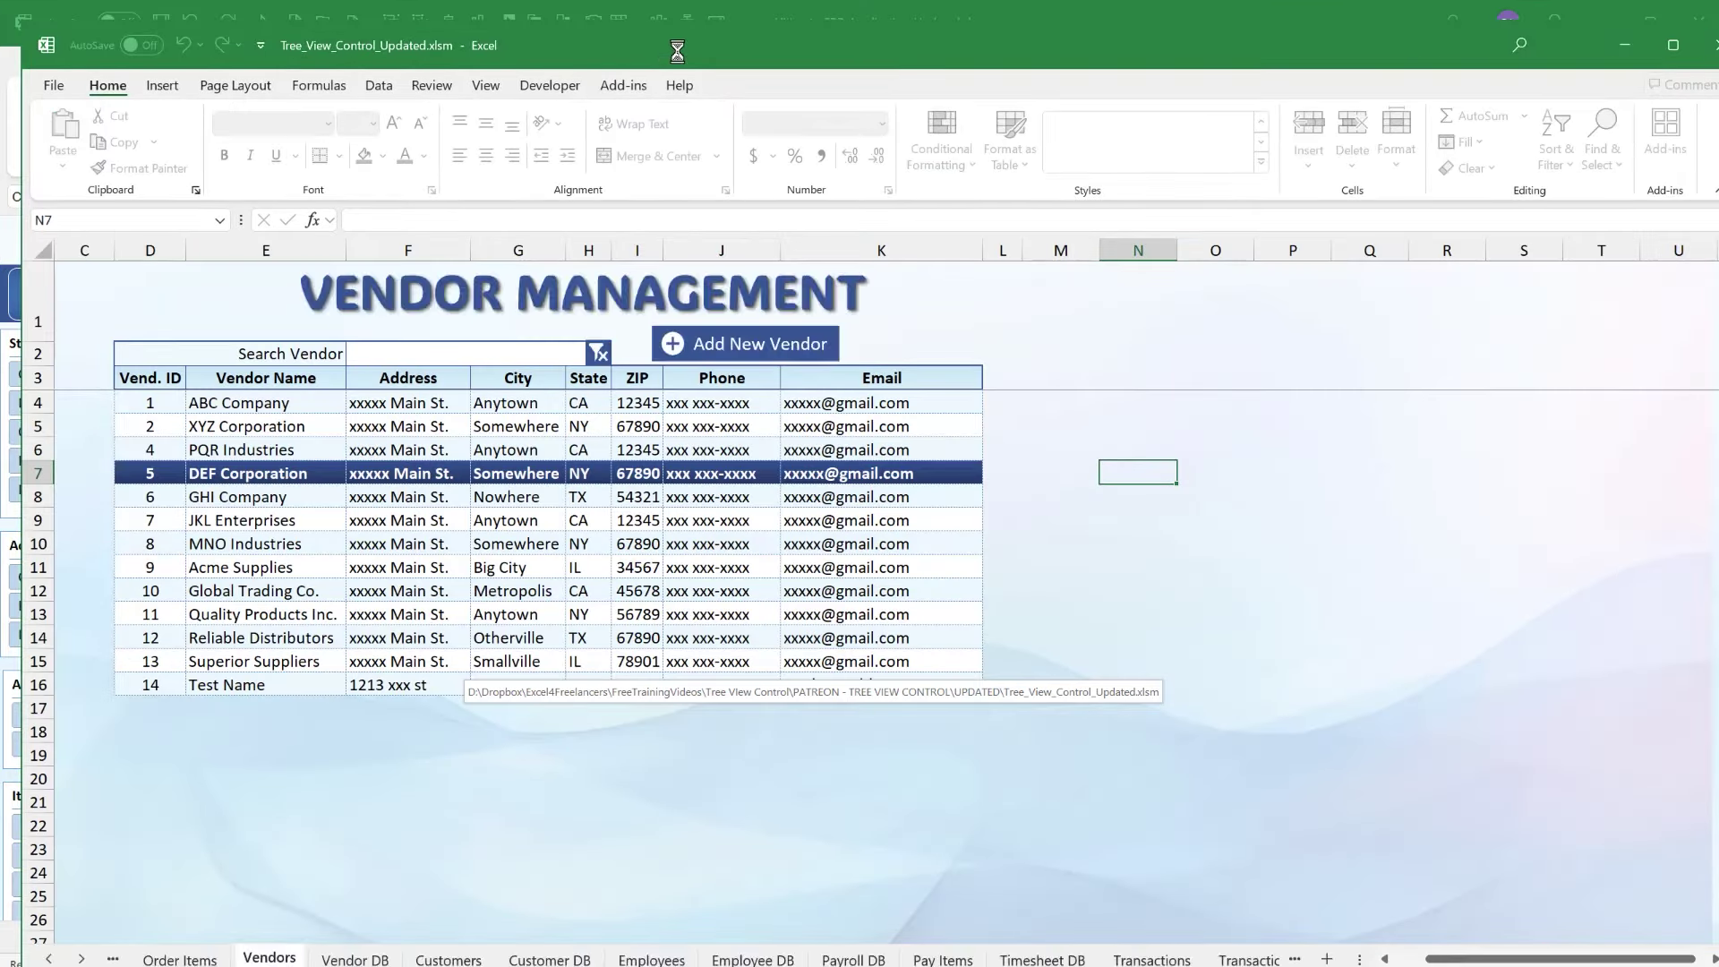
click(825, 86)
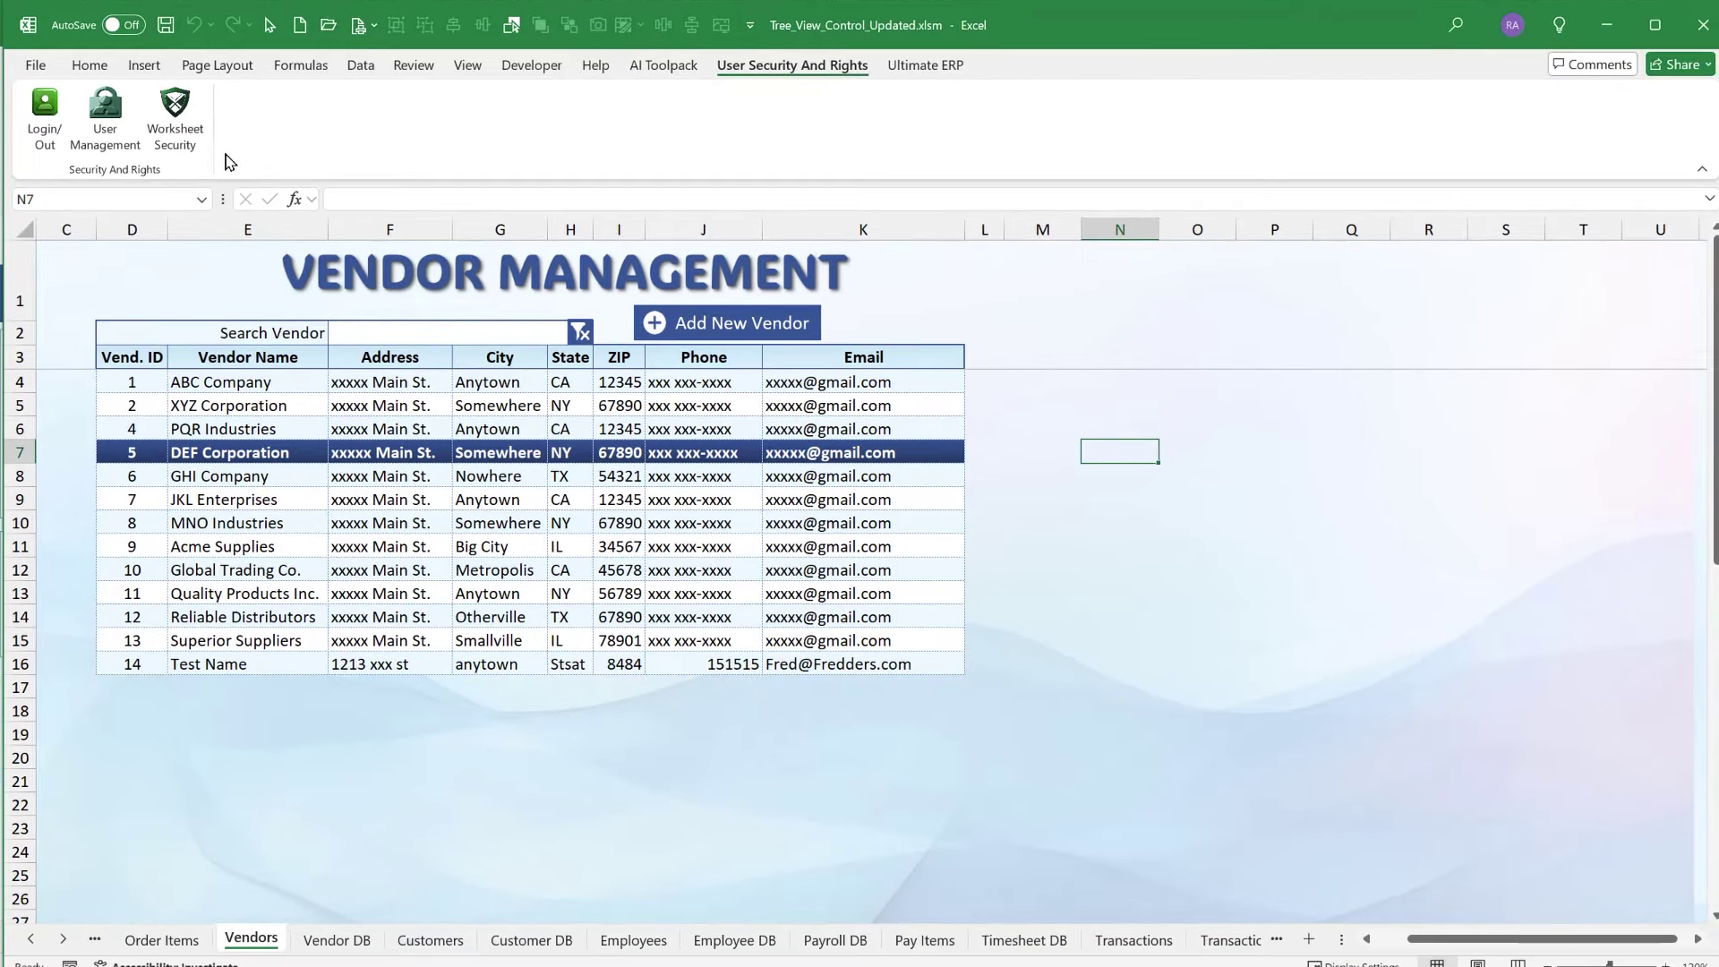
click(174, 117)
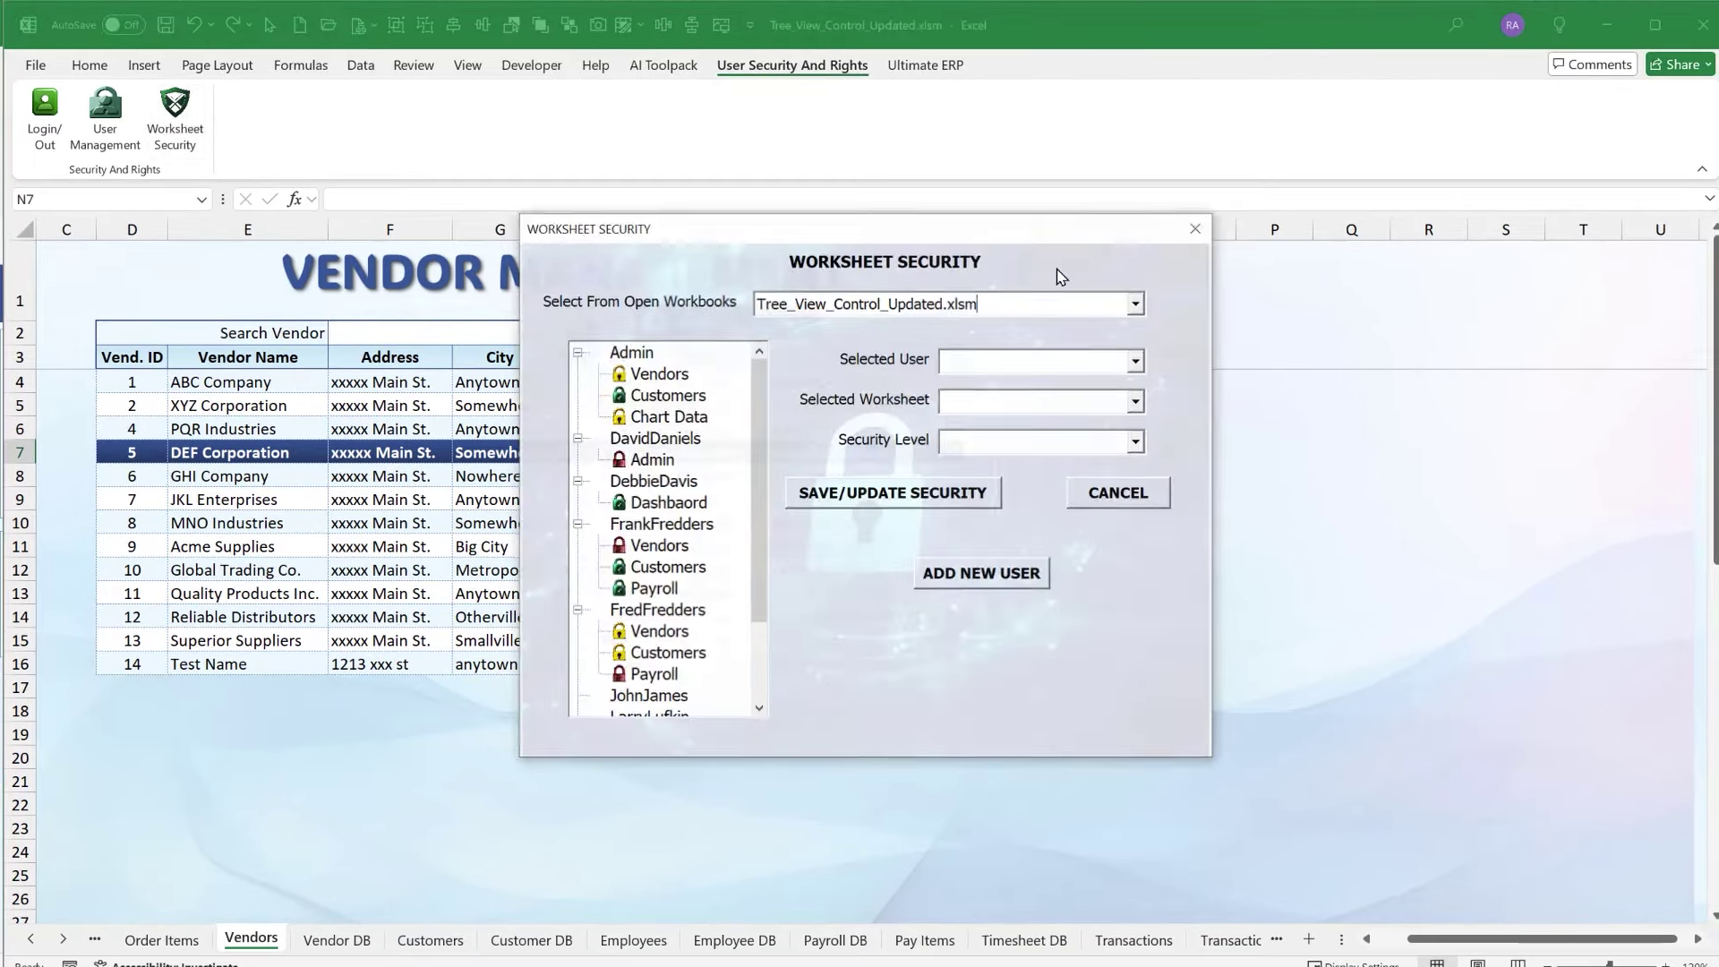
click(1136, 304)
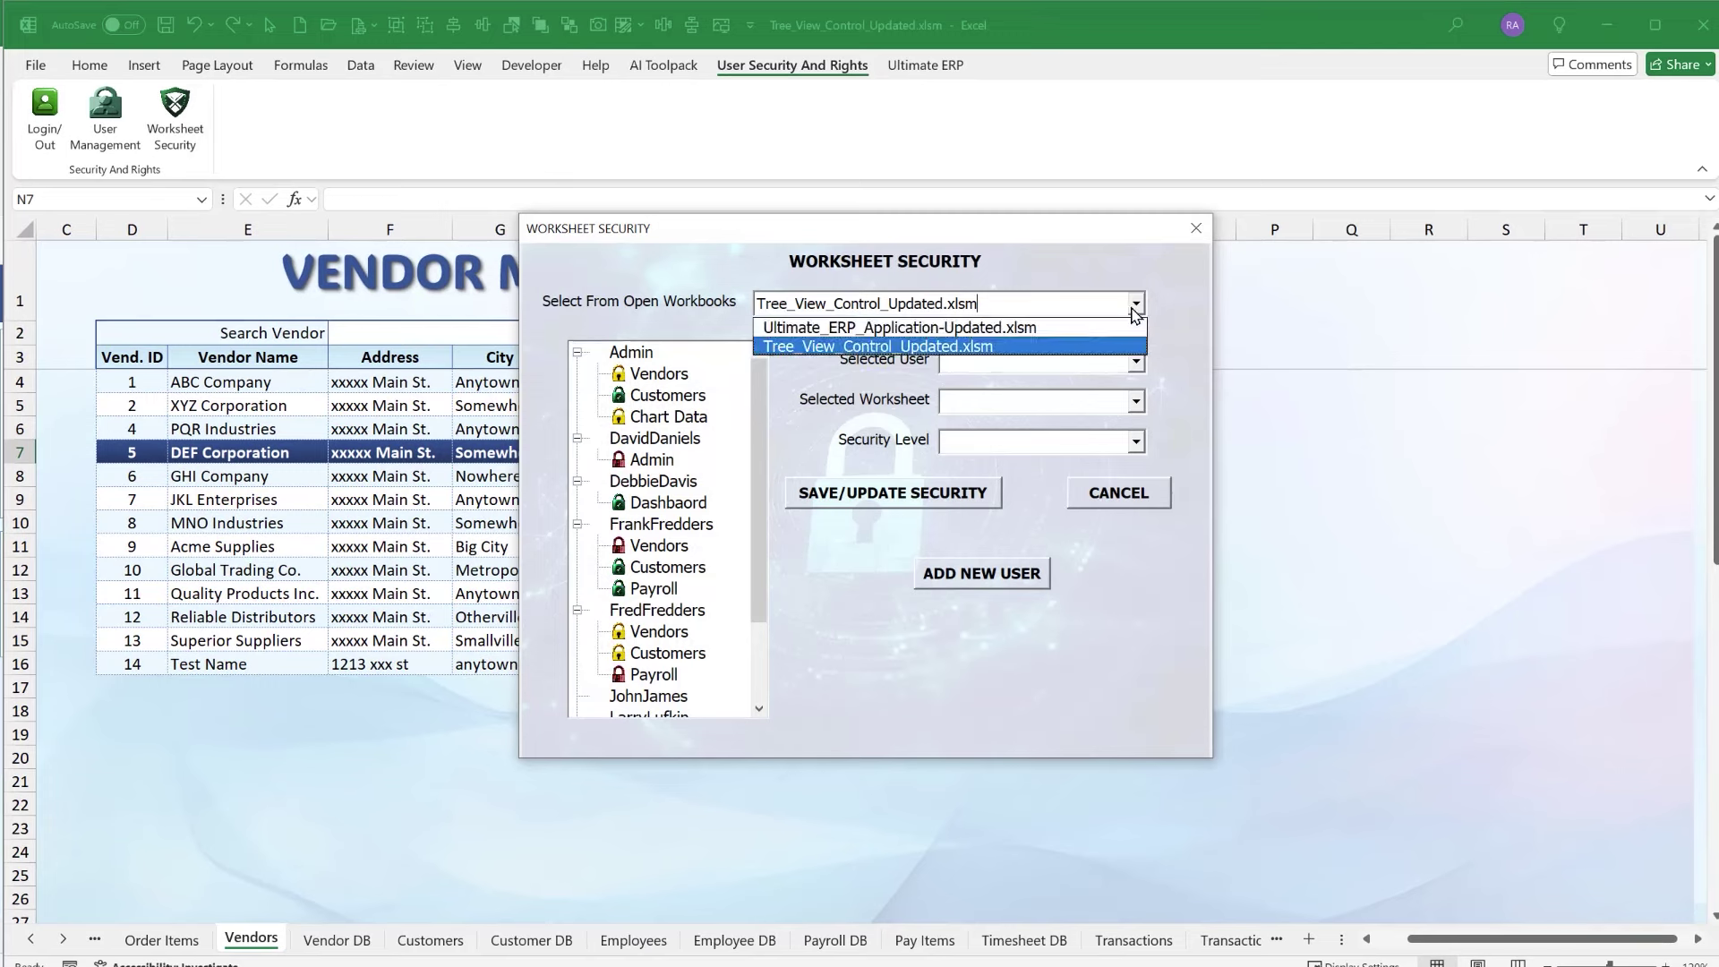
click(1074, 349)
click(662, 375)
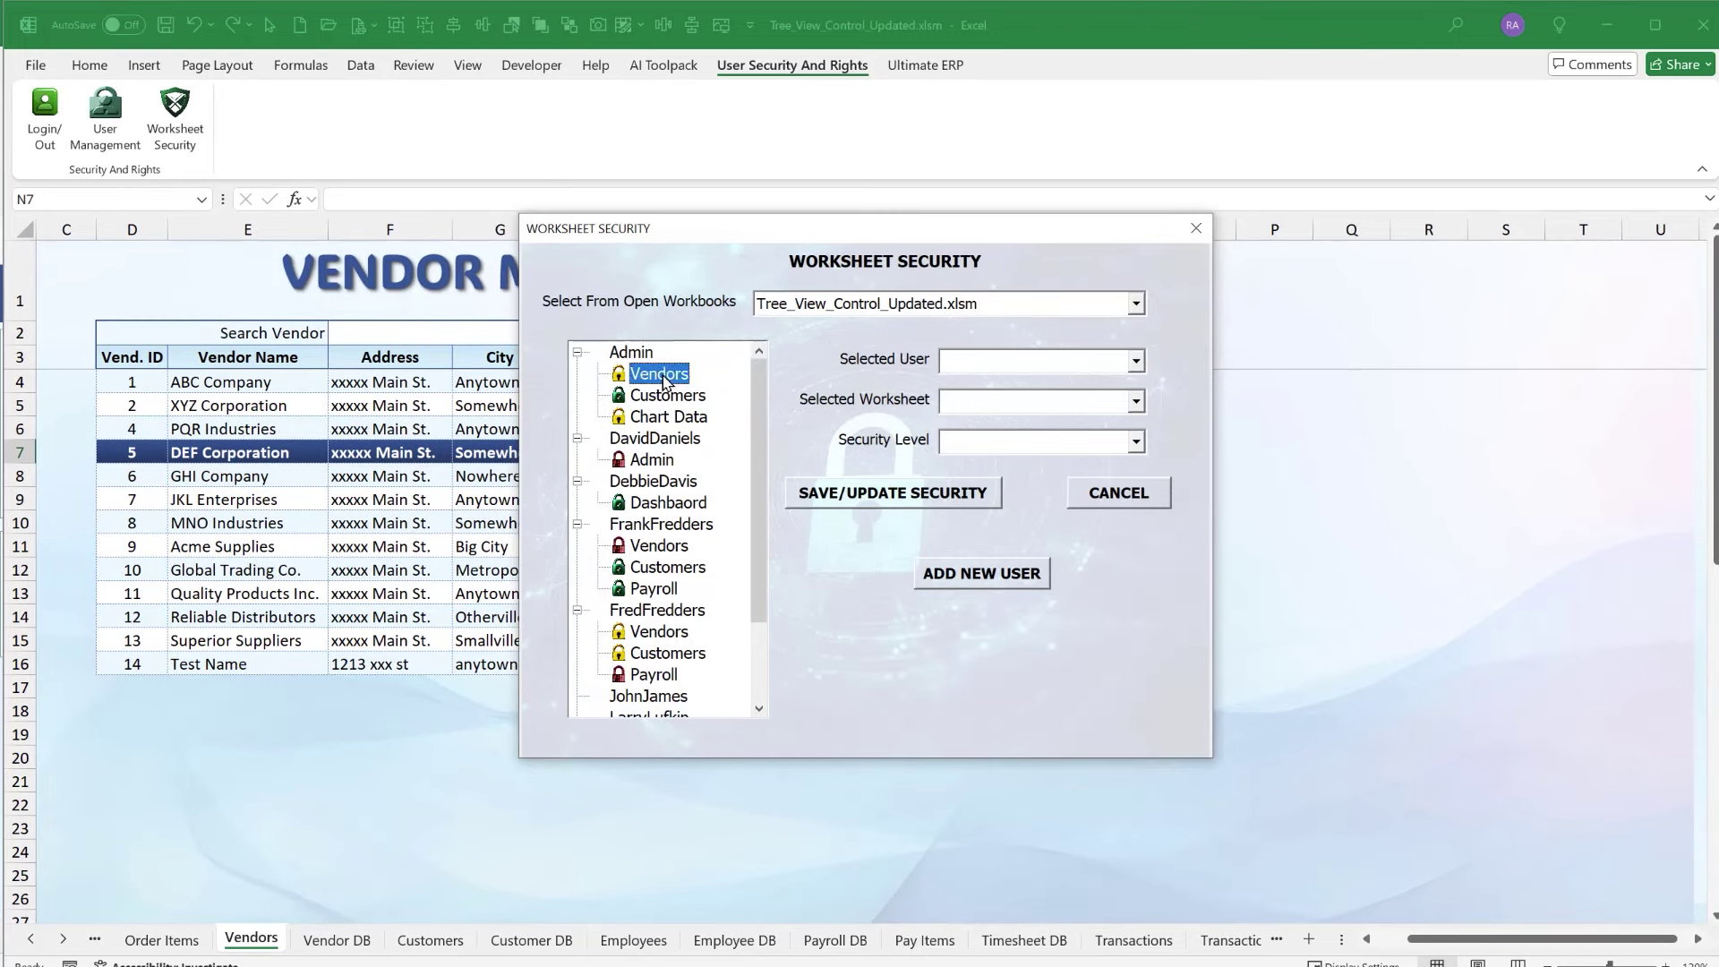
click(671, 396)
click(667, 483)
click(689, 590)
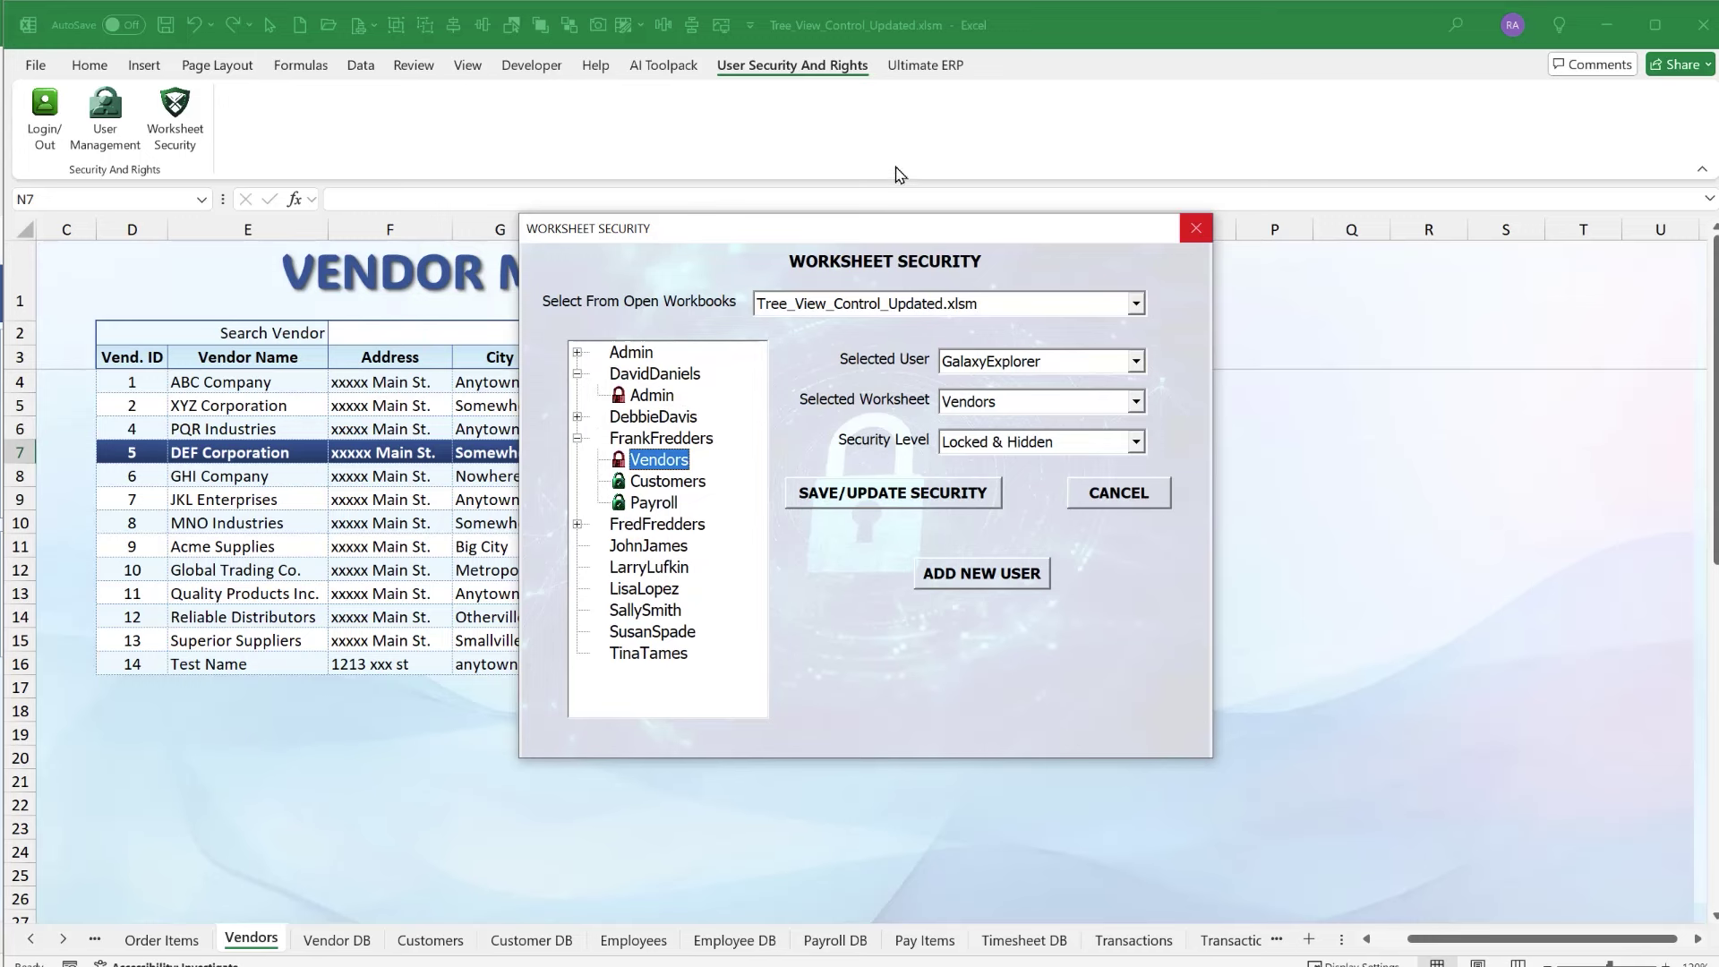
click(1196, 230)
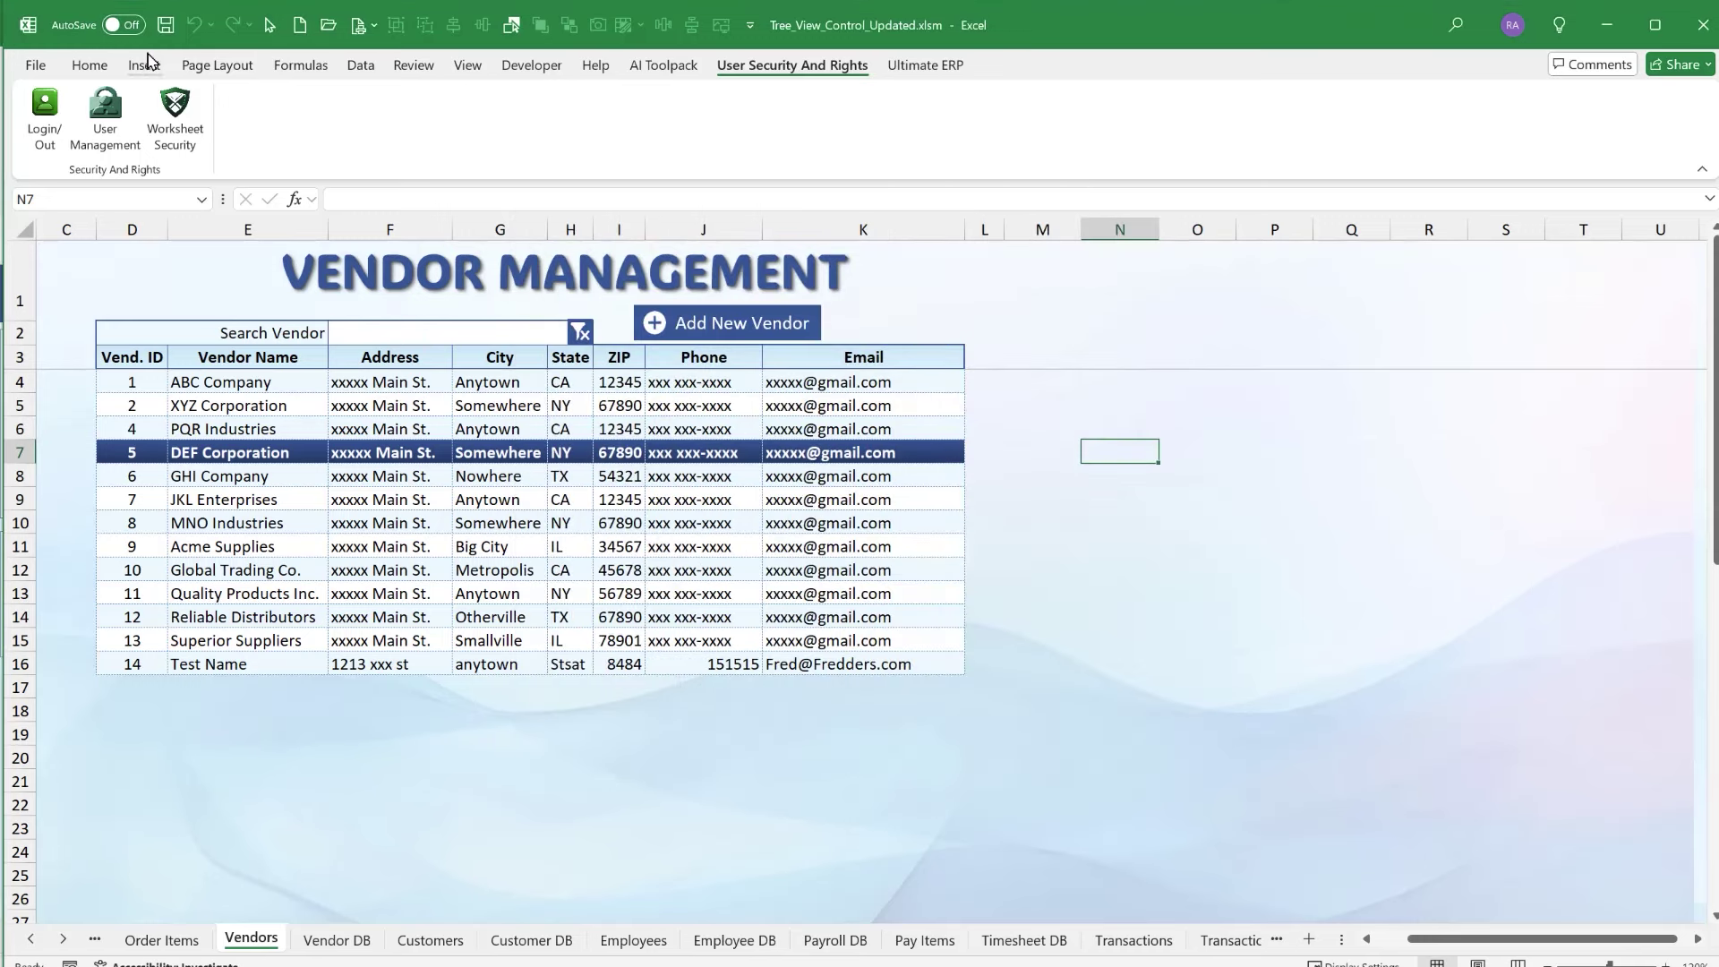
- Create and maximize Book2, then save it as Excel Macro-Enabled Workbook named Test
click(300, 26)
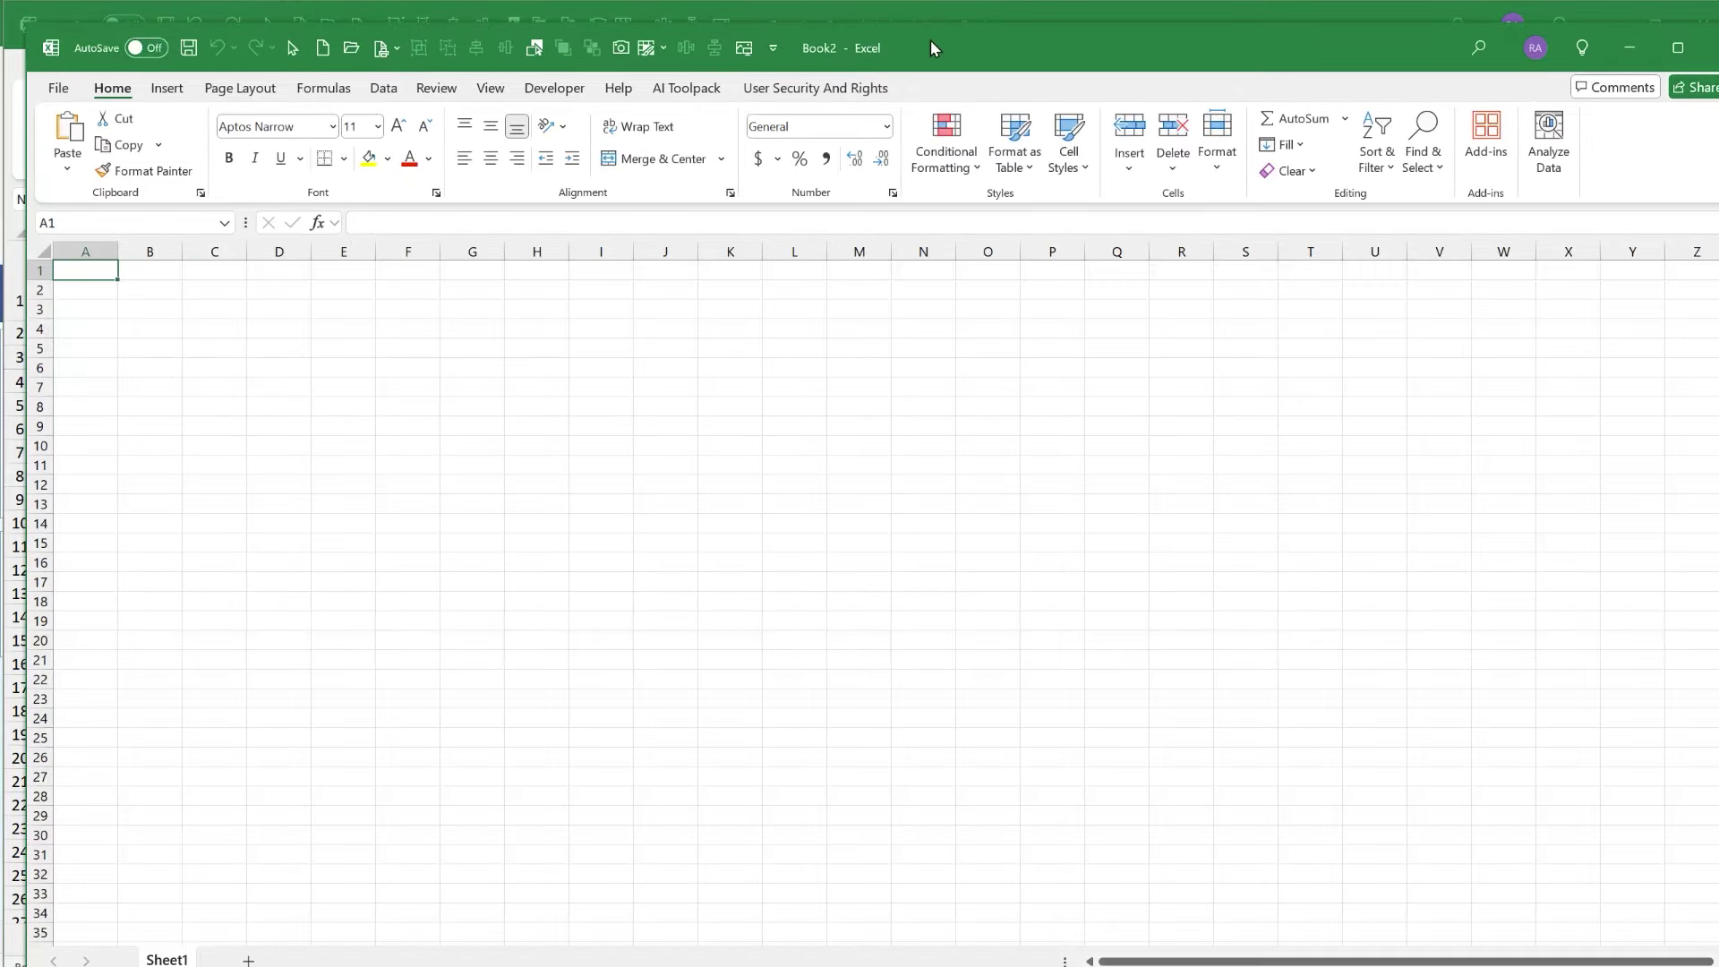
double_click(922, 36)
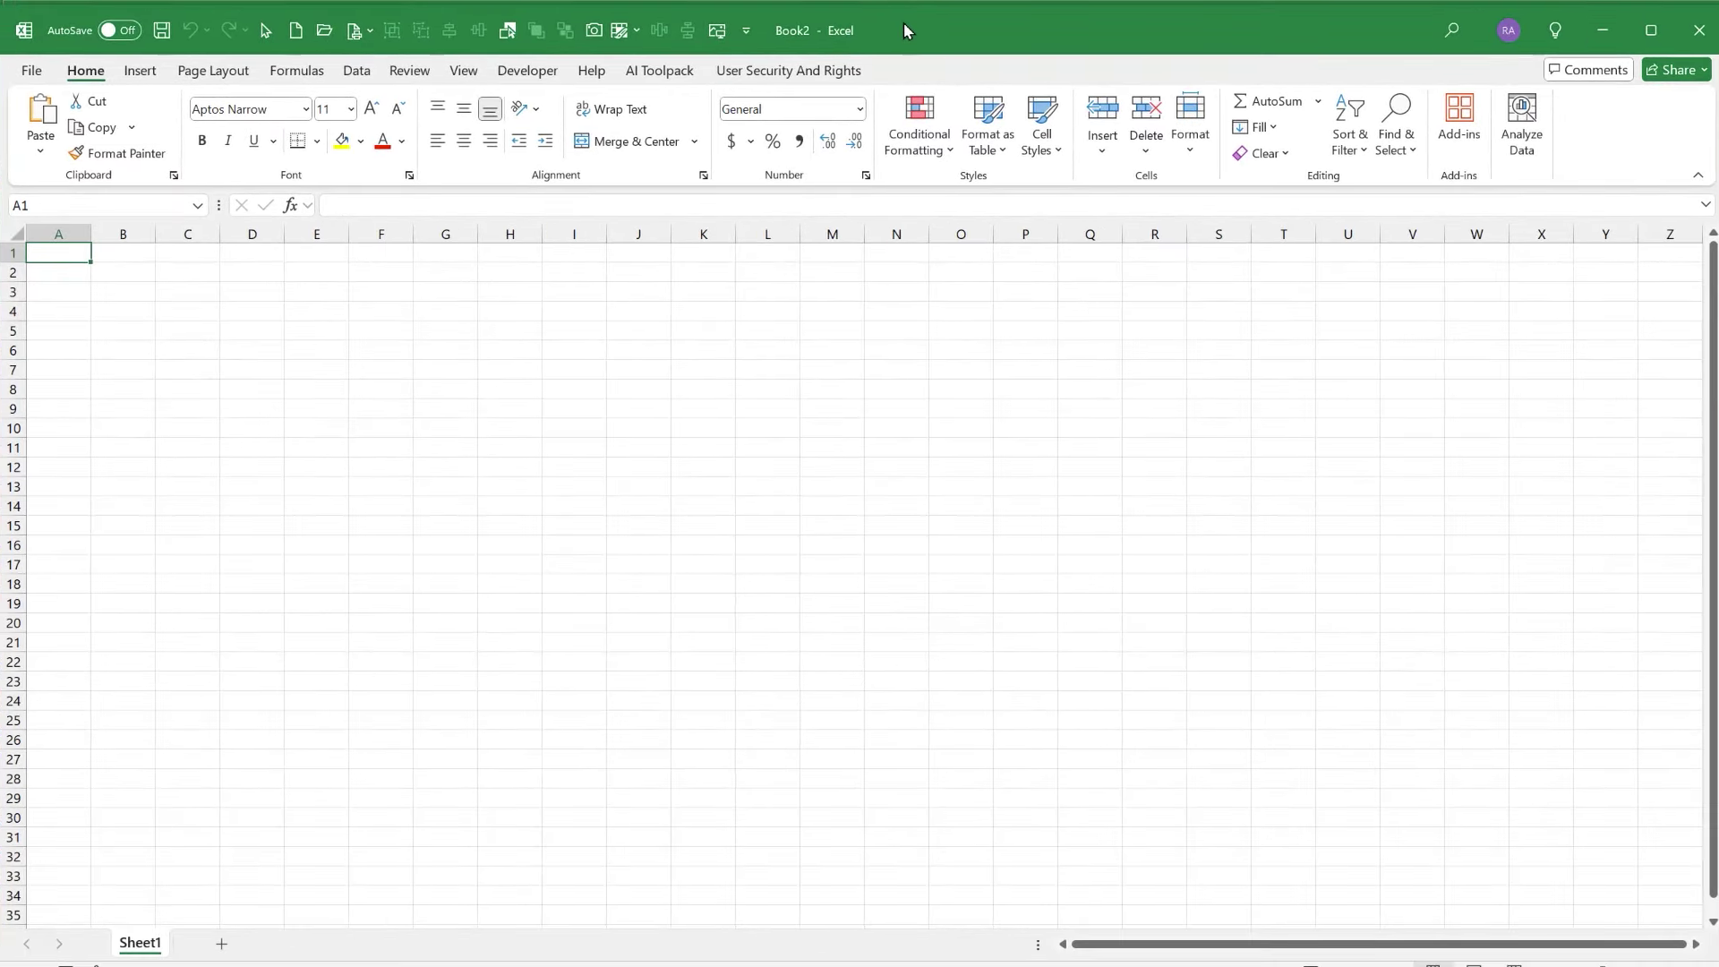
click(32, 74)
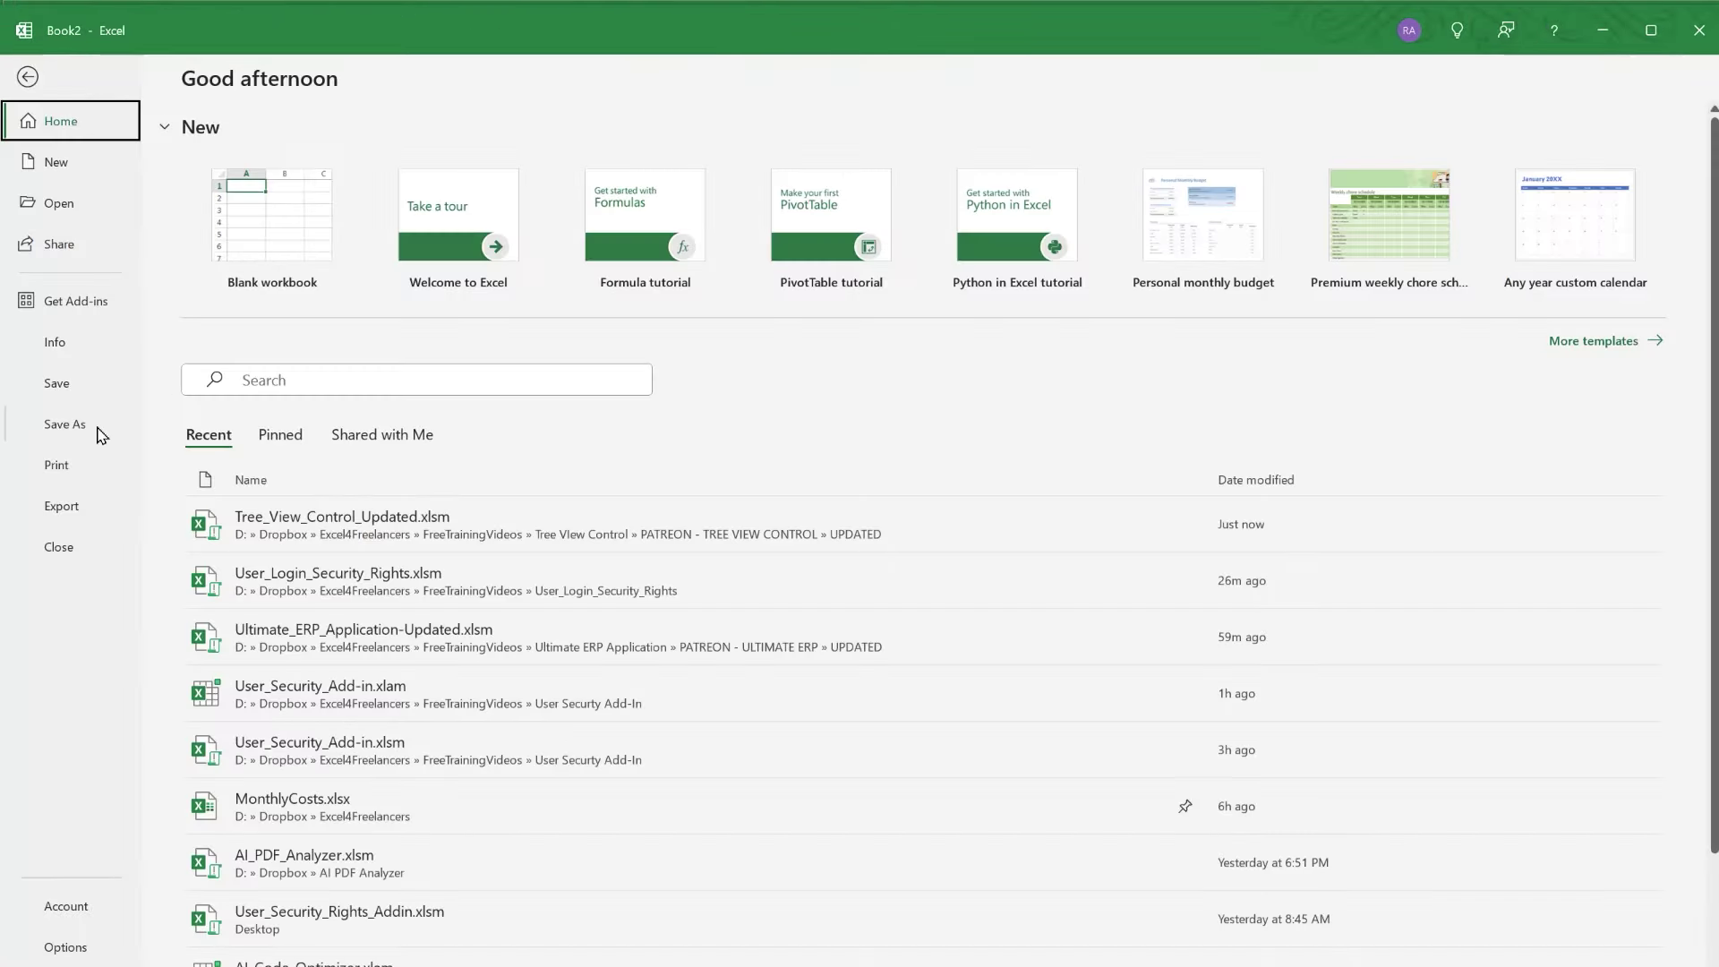
click(83, 428)
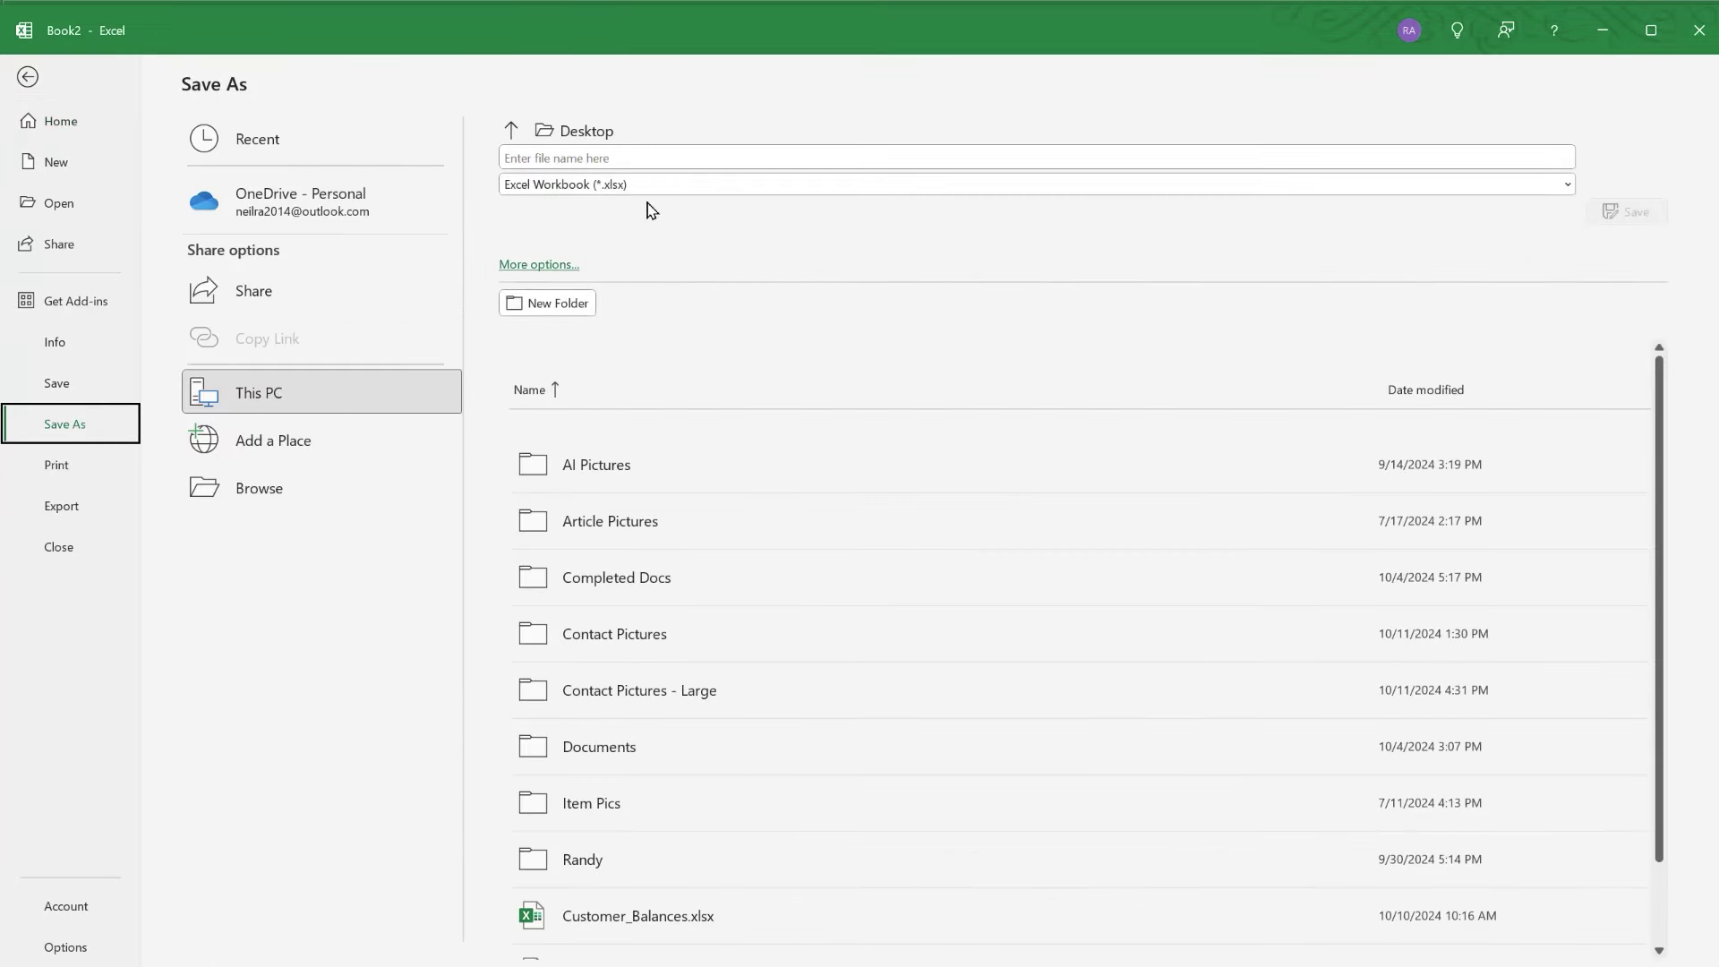
click(649, 184)
click(700, 230)
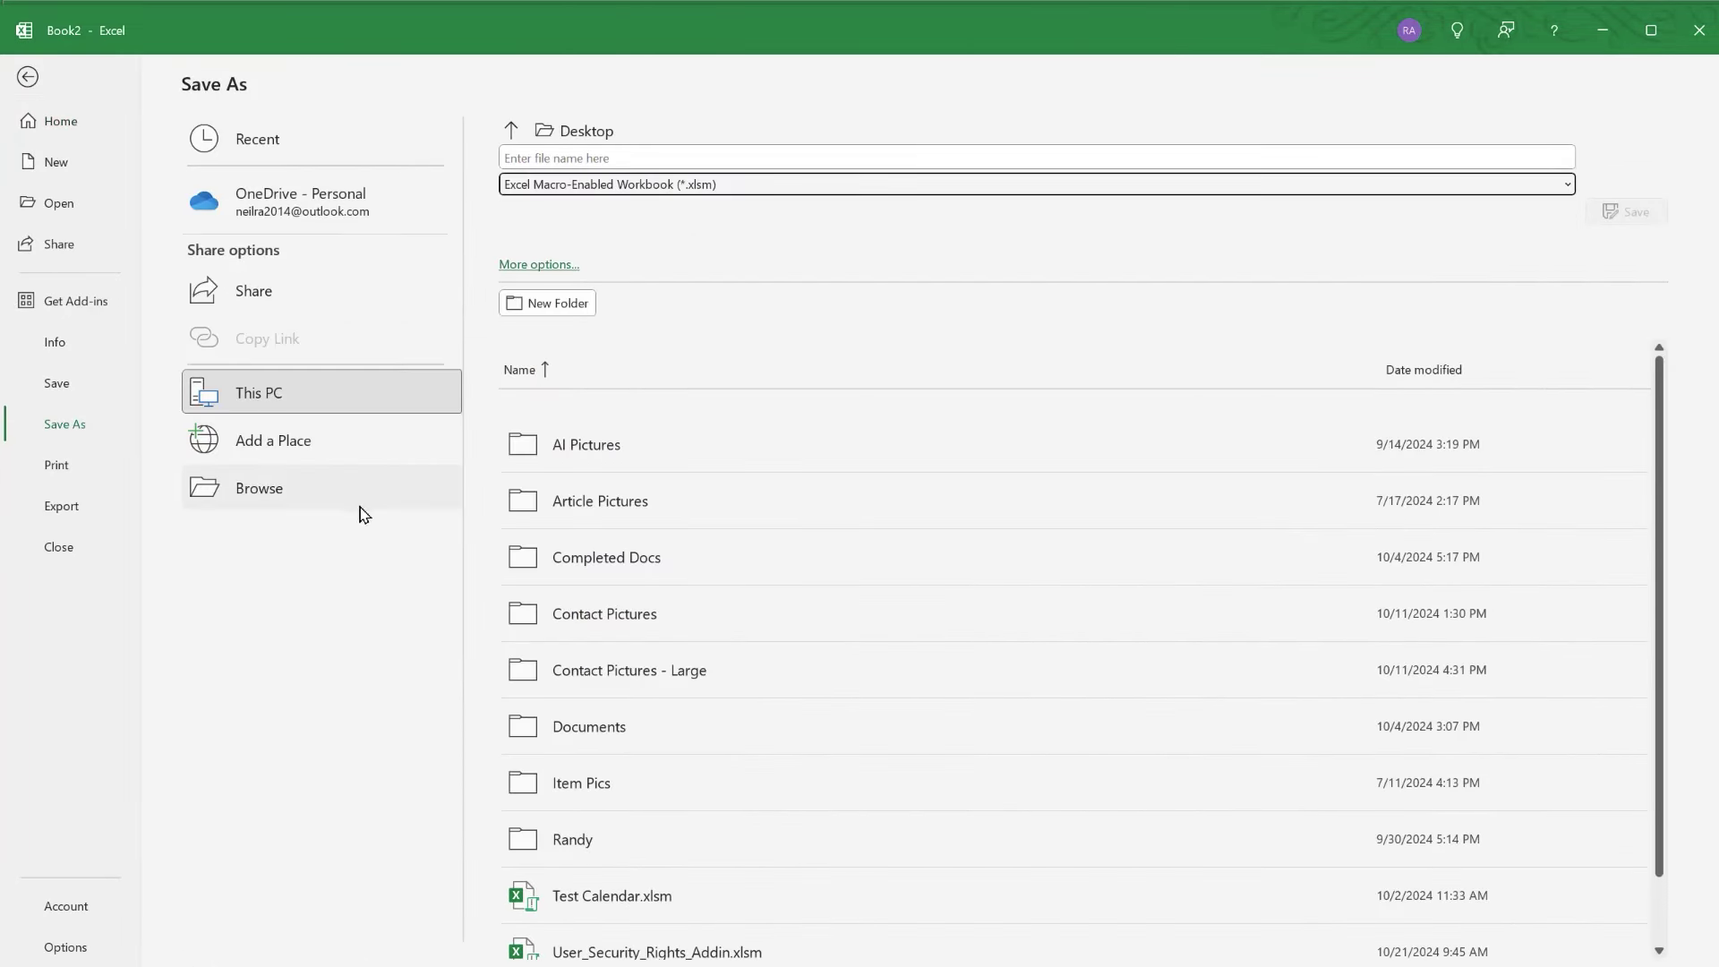
click(598, 157)
text(Test)
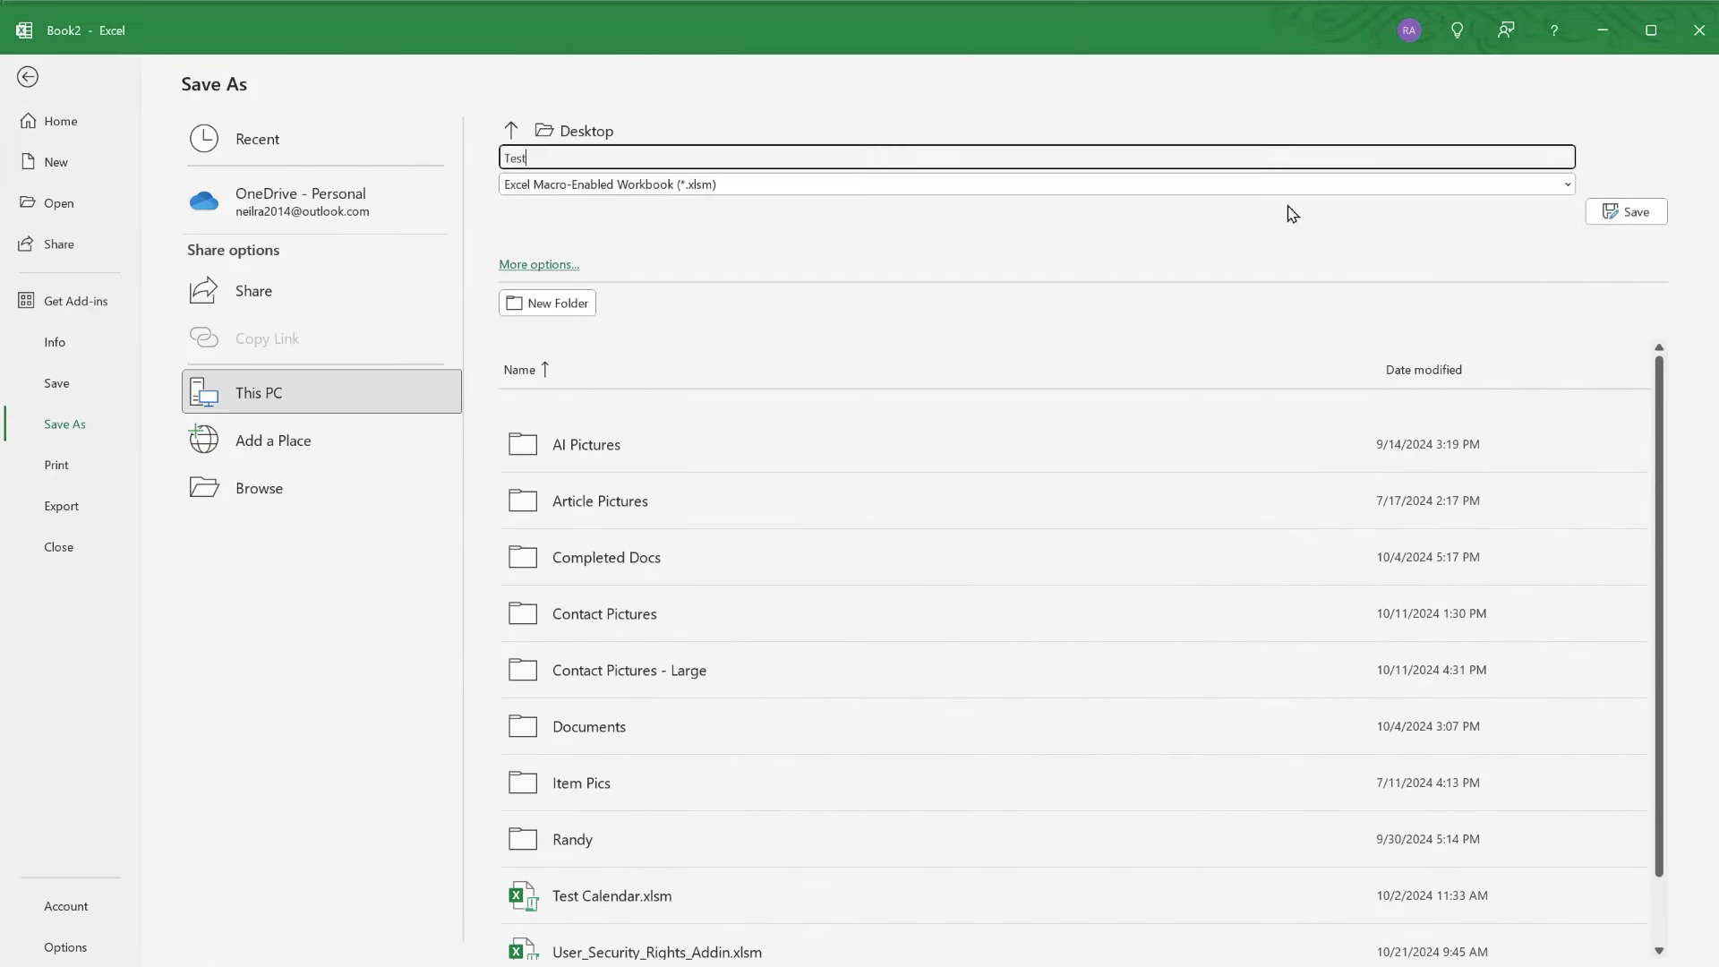
click(1631, 211)
click(746, 76)
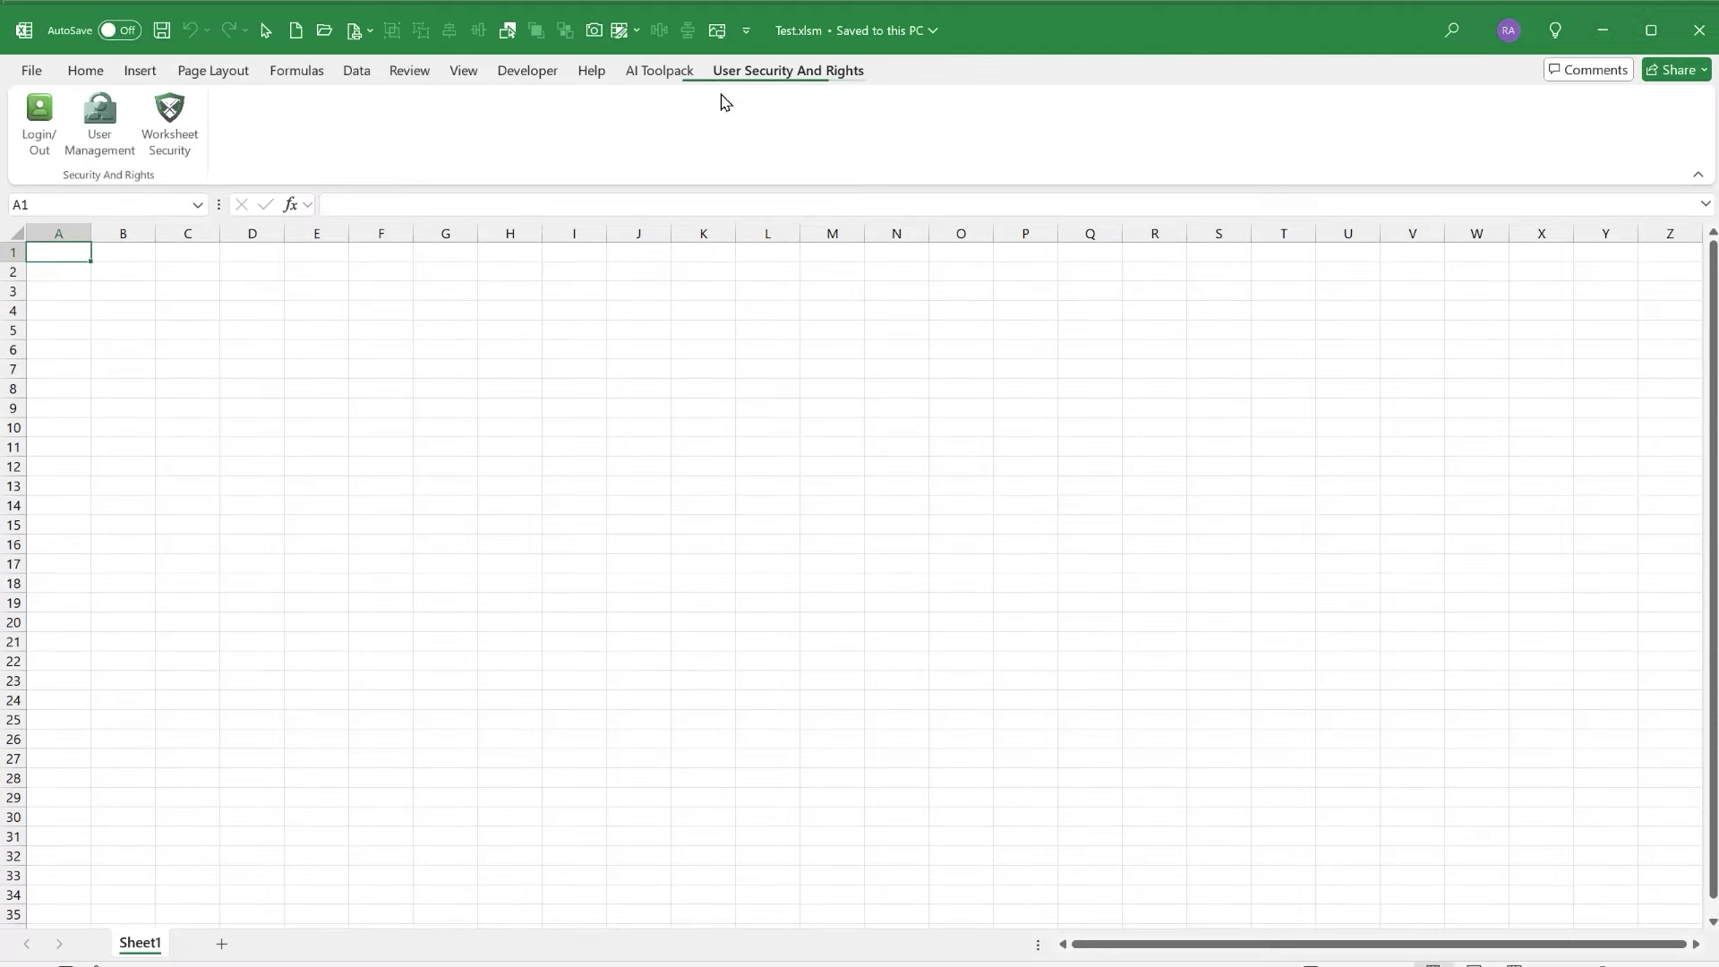
click(176, 140)
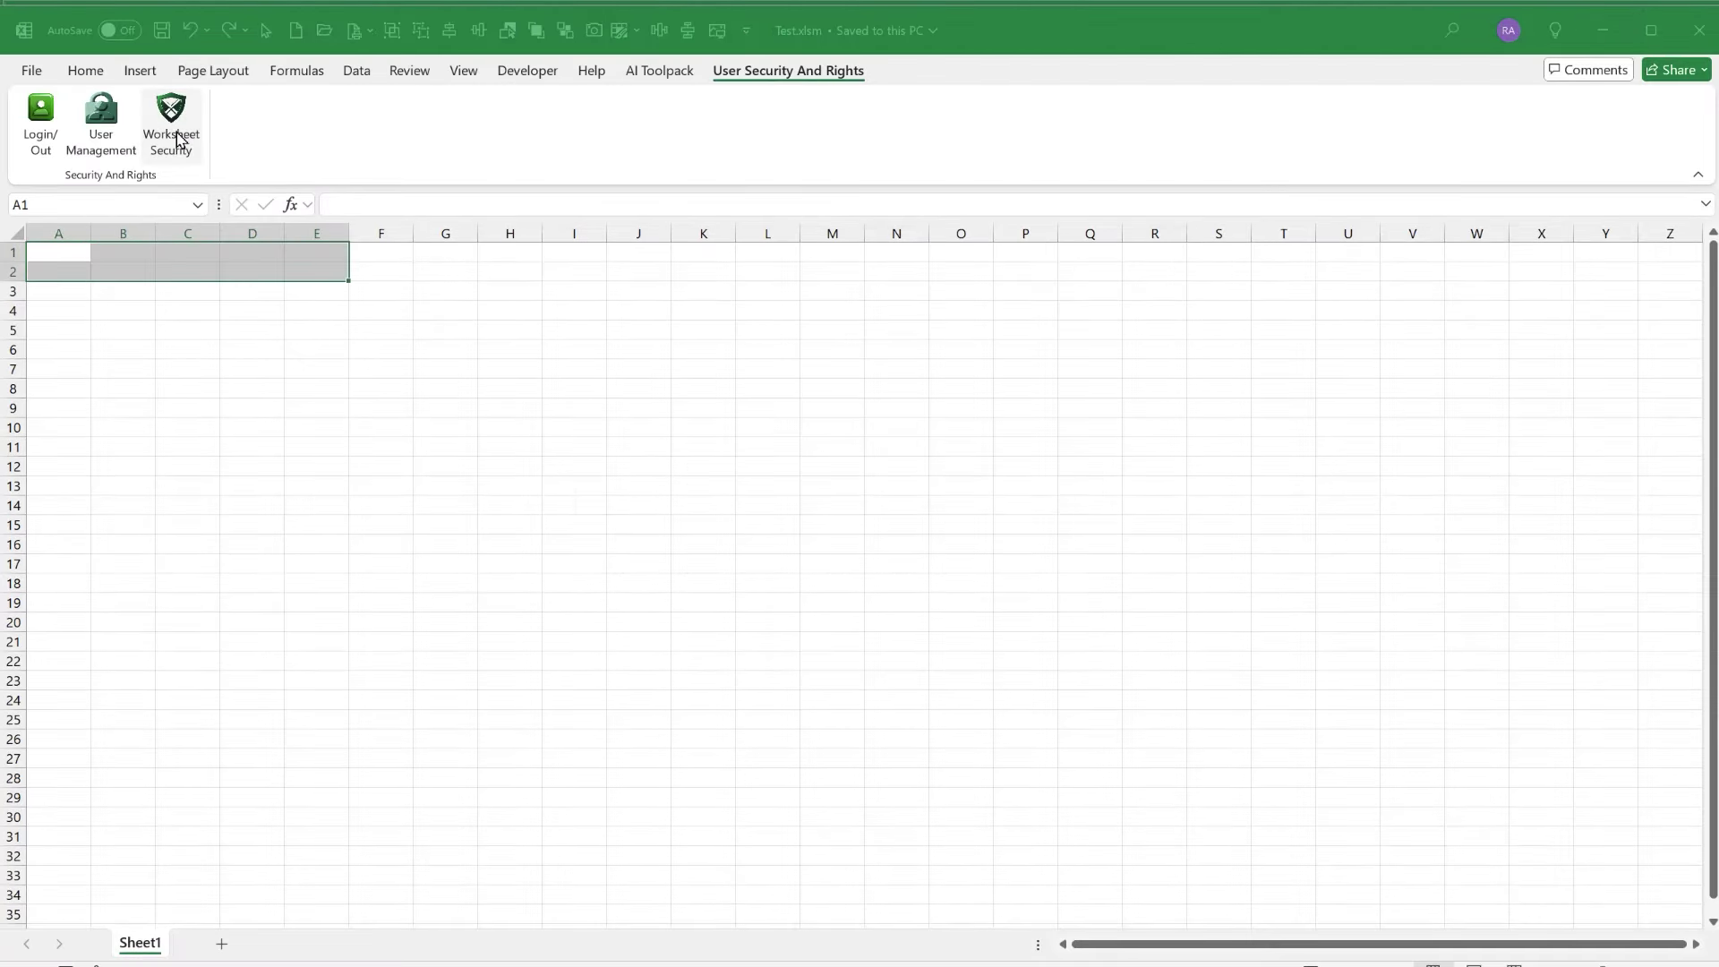
click(1133, 310)
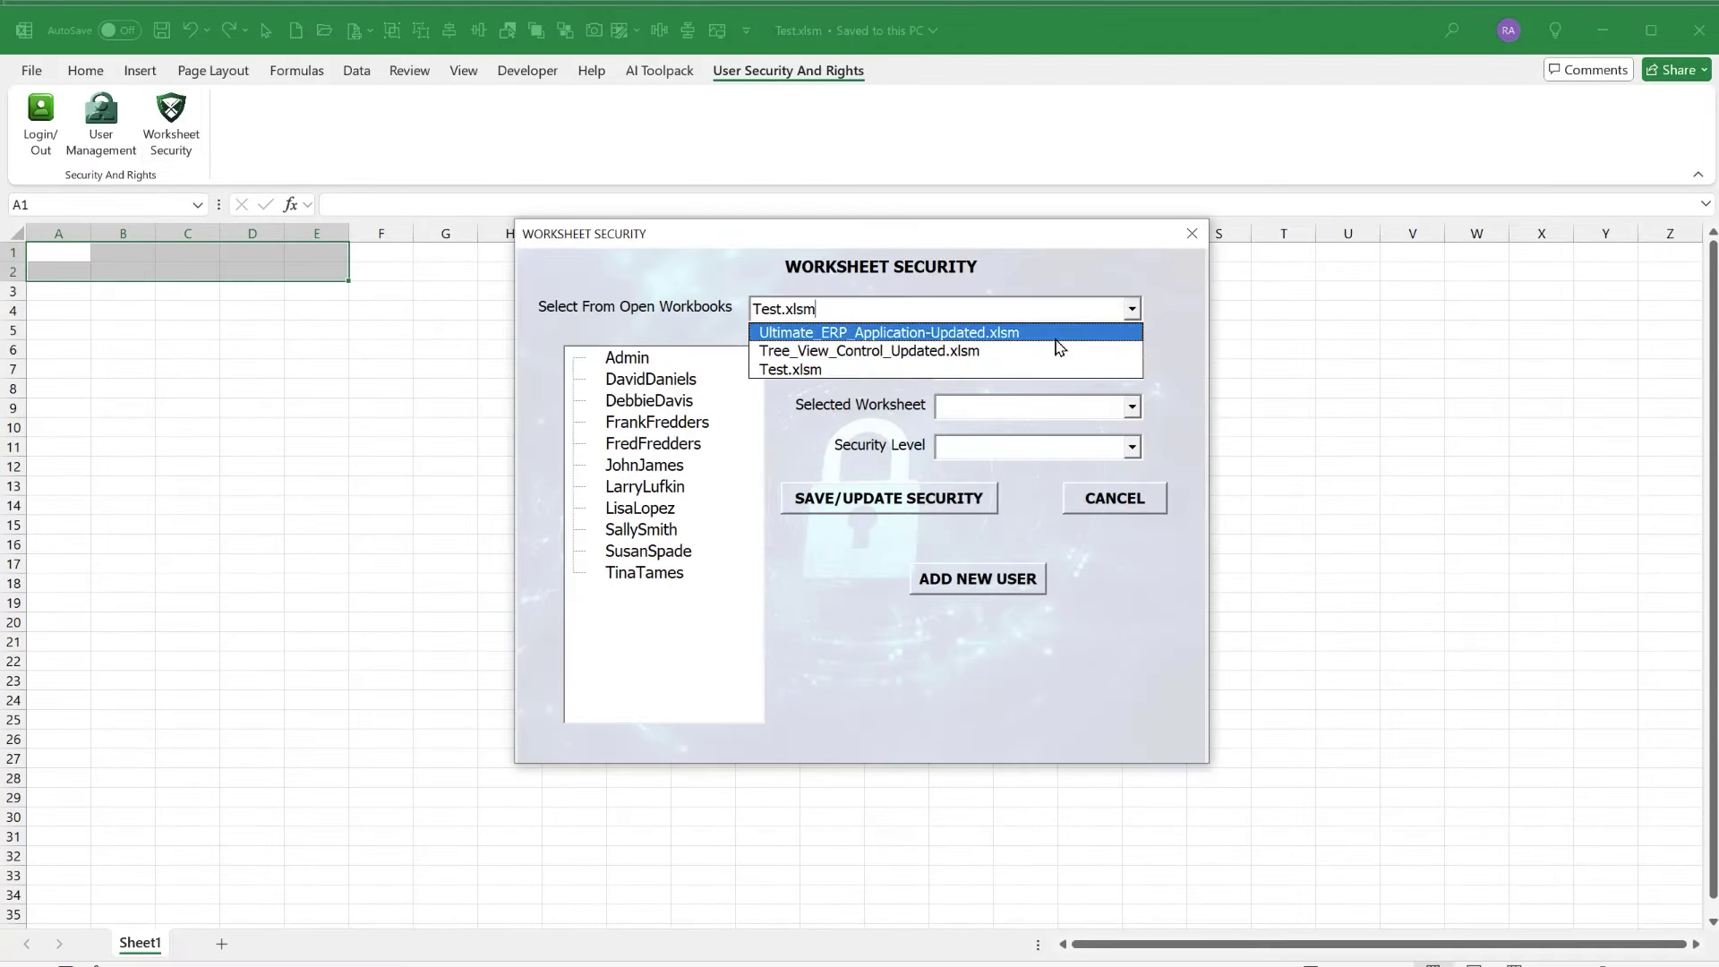
click(1041, 369)
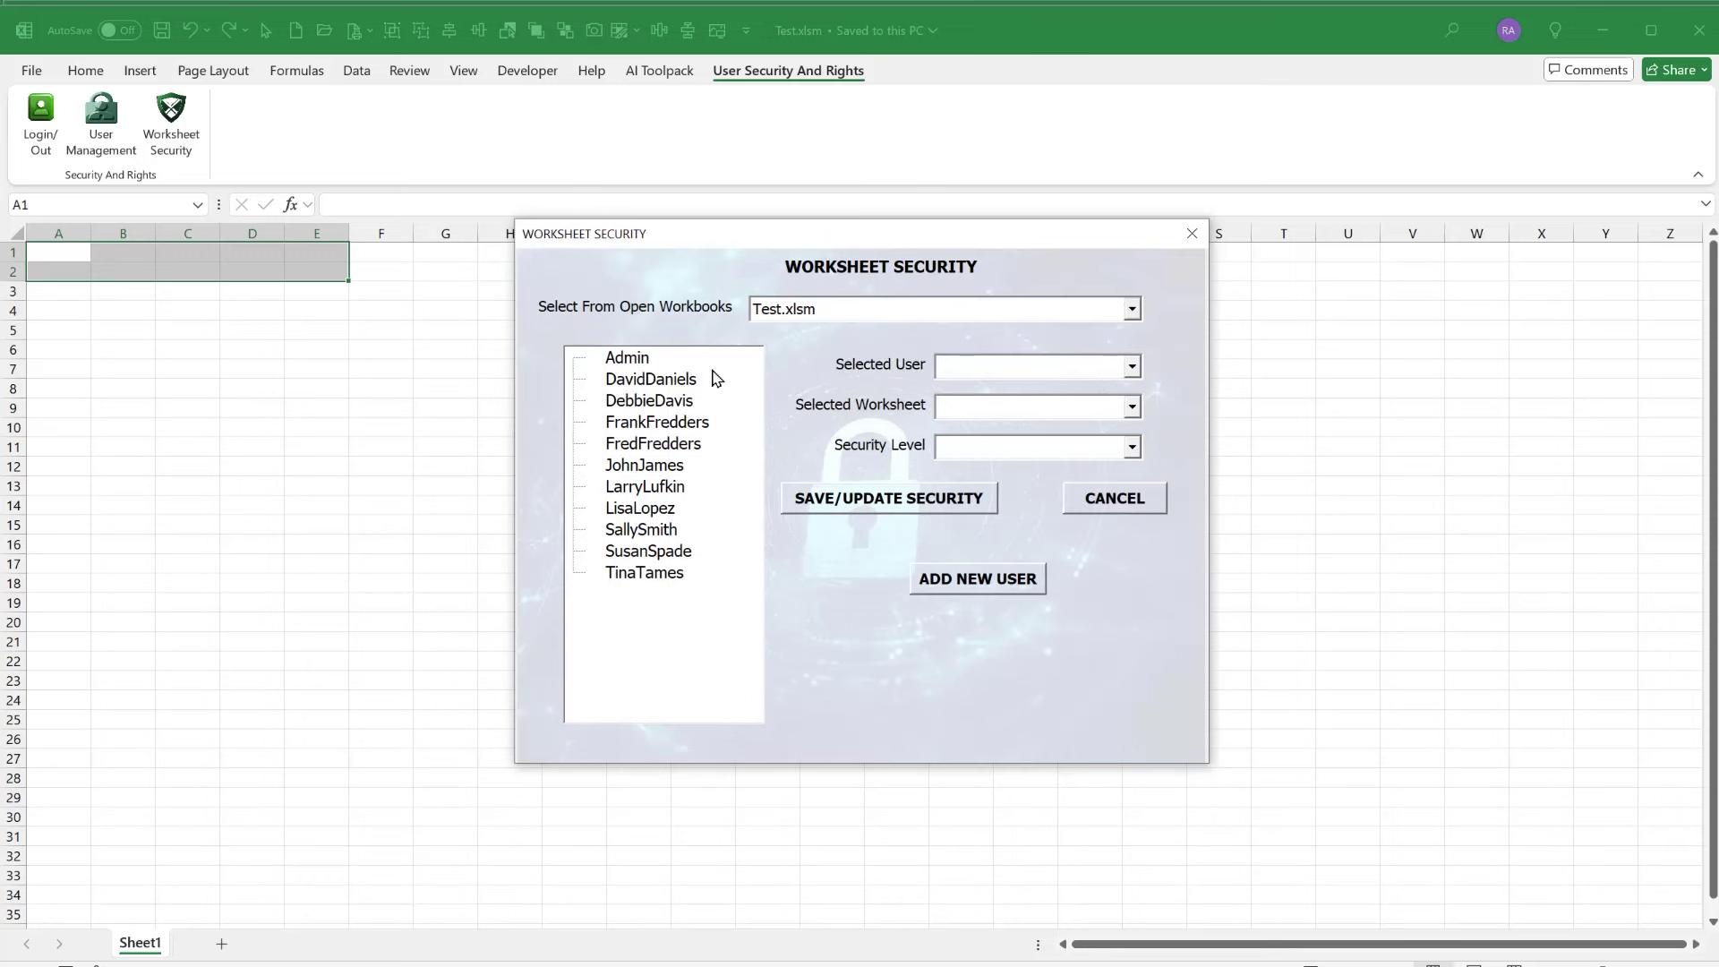
click(1126, 366)
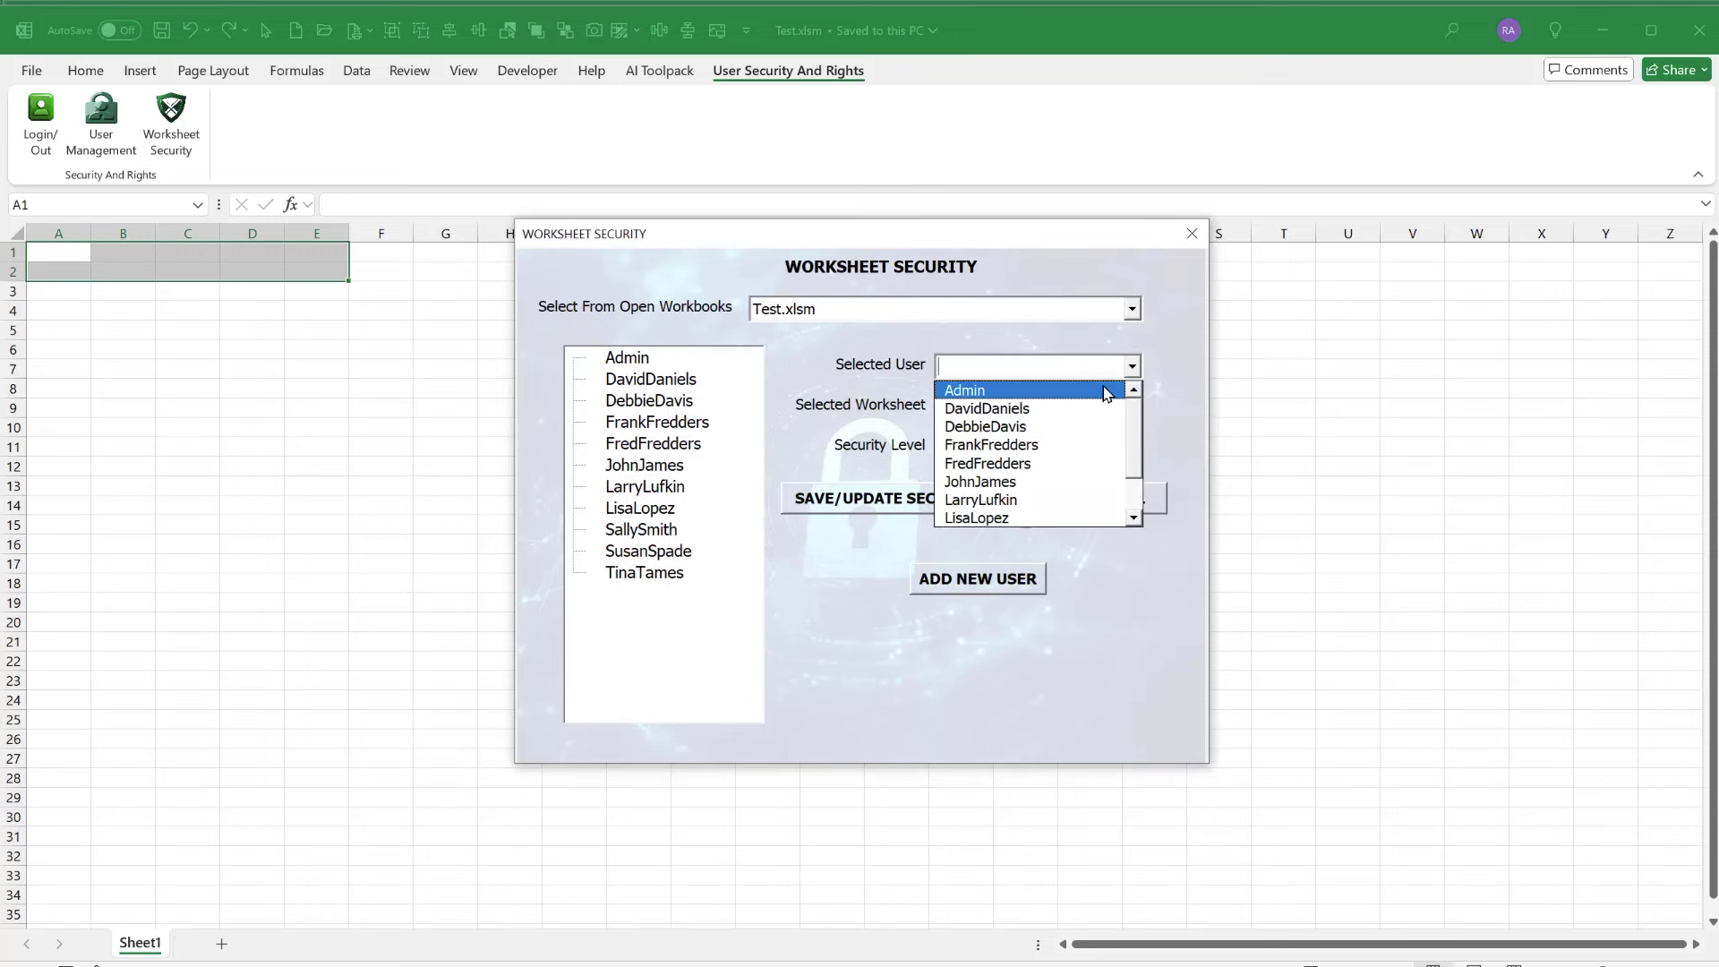
click(1107, 394)
key(Down)
key(Down)
key(Down)
key(Down)
key(Down)
key(Down)
key(Down)
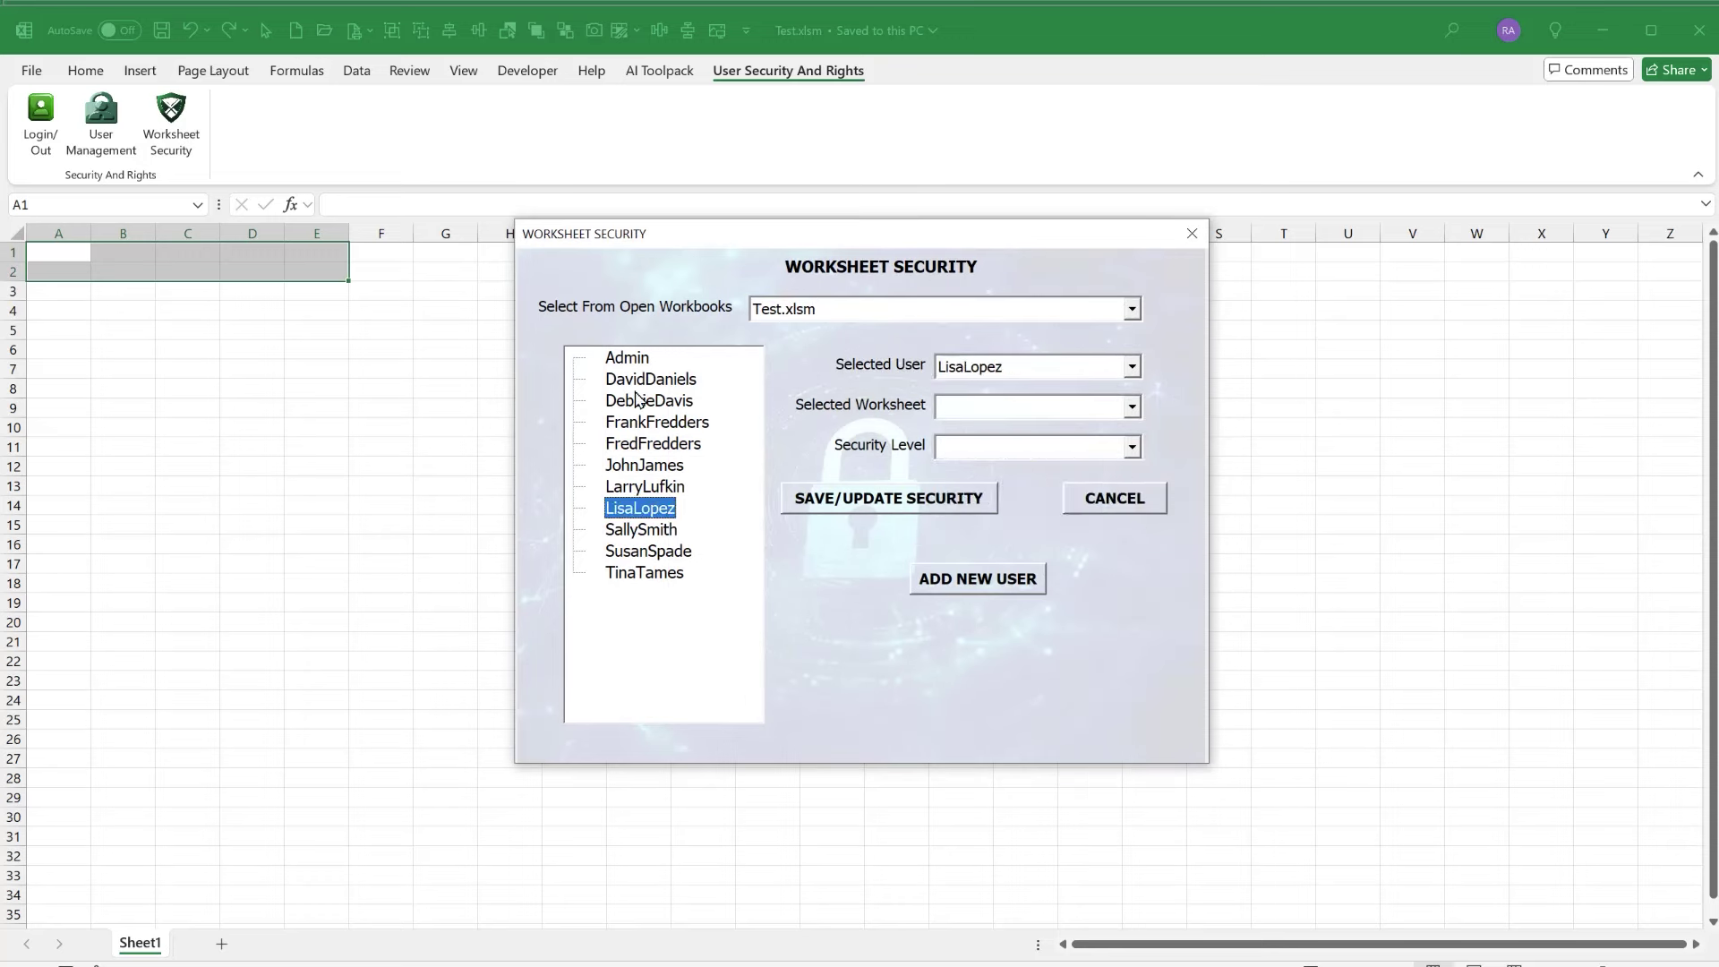
click(637, 399)
click(1134, 367)
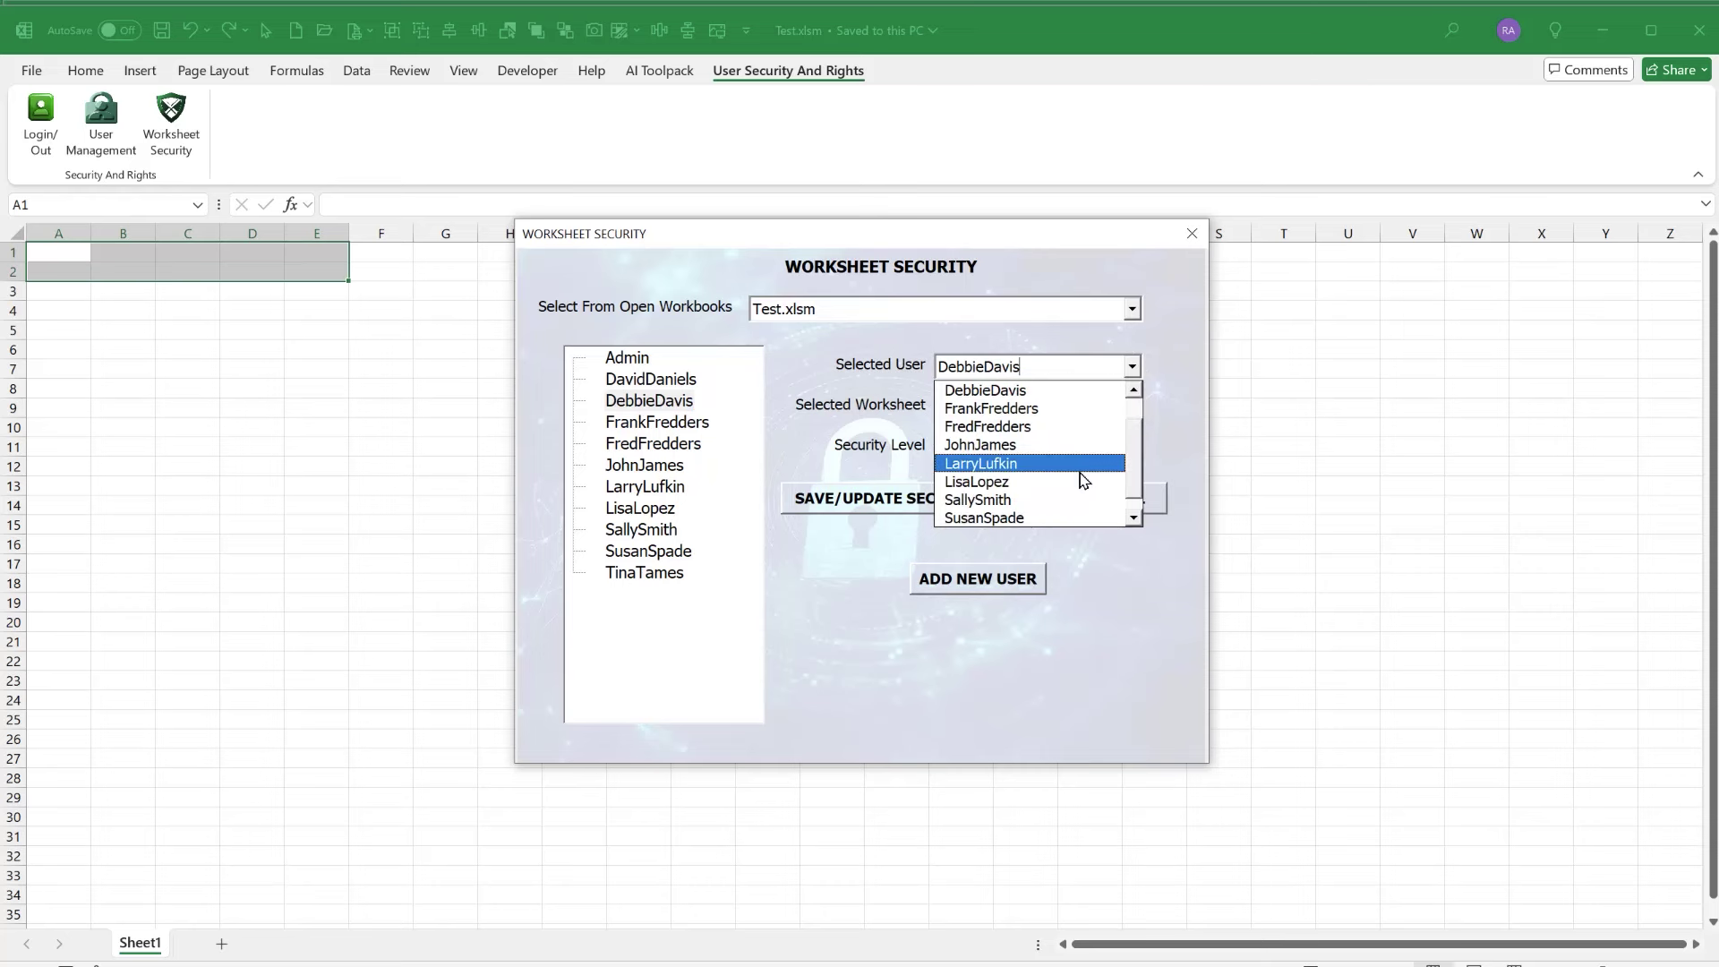
click(1130, 370)
click(681, 491)
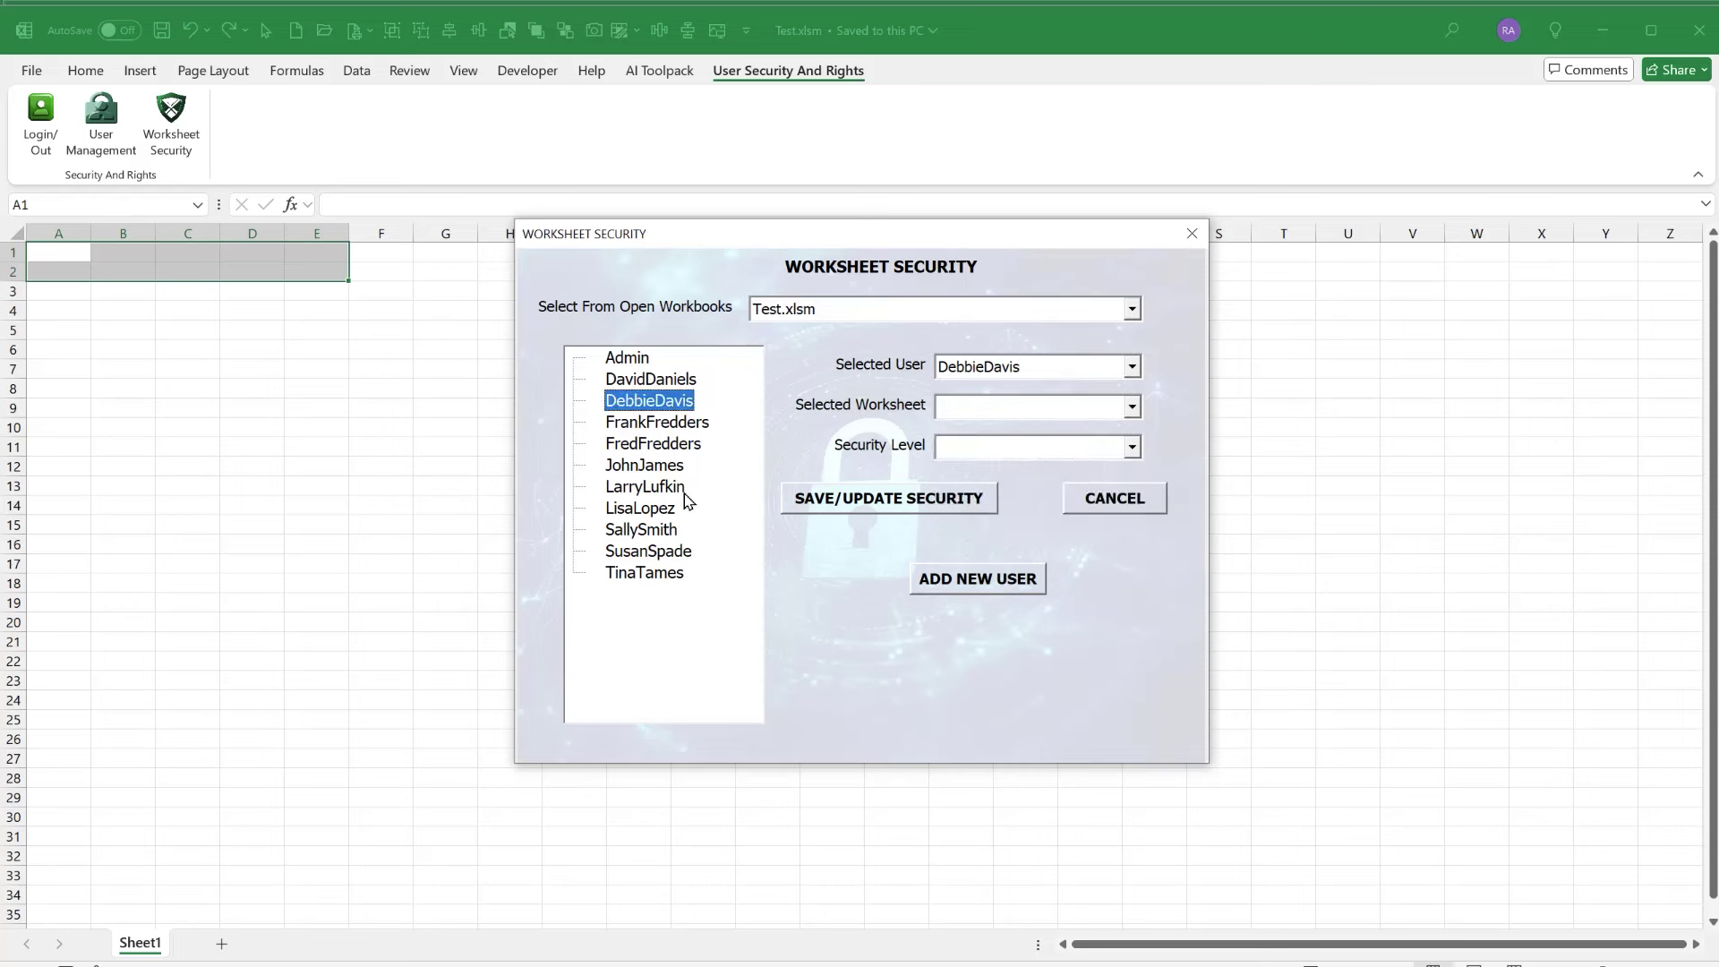
click(1132, 407)
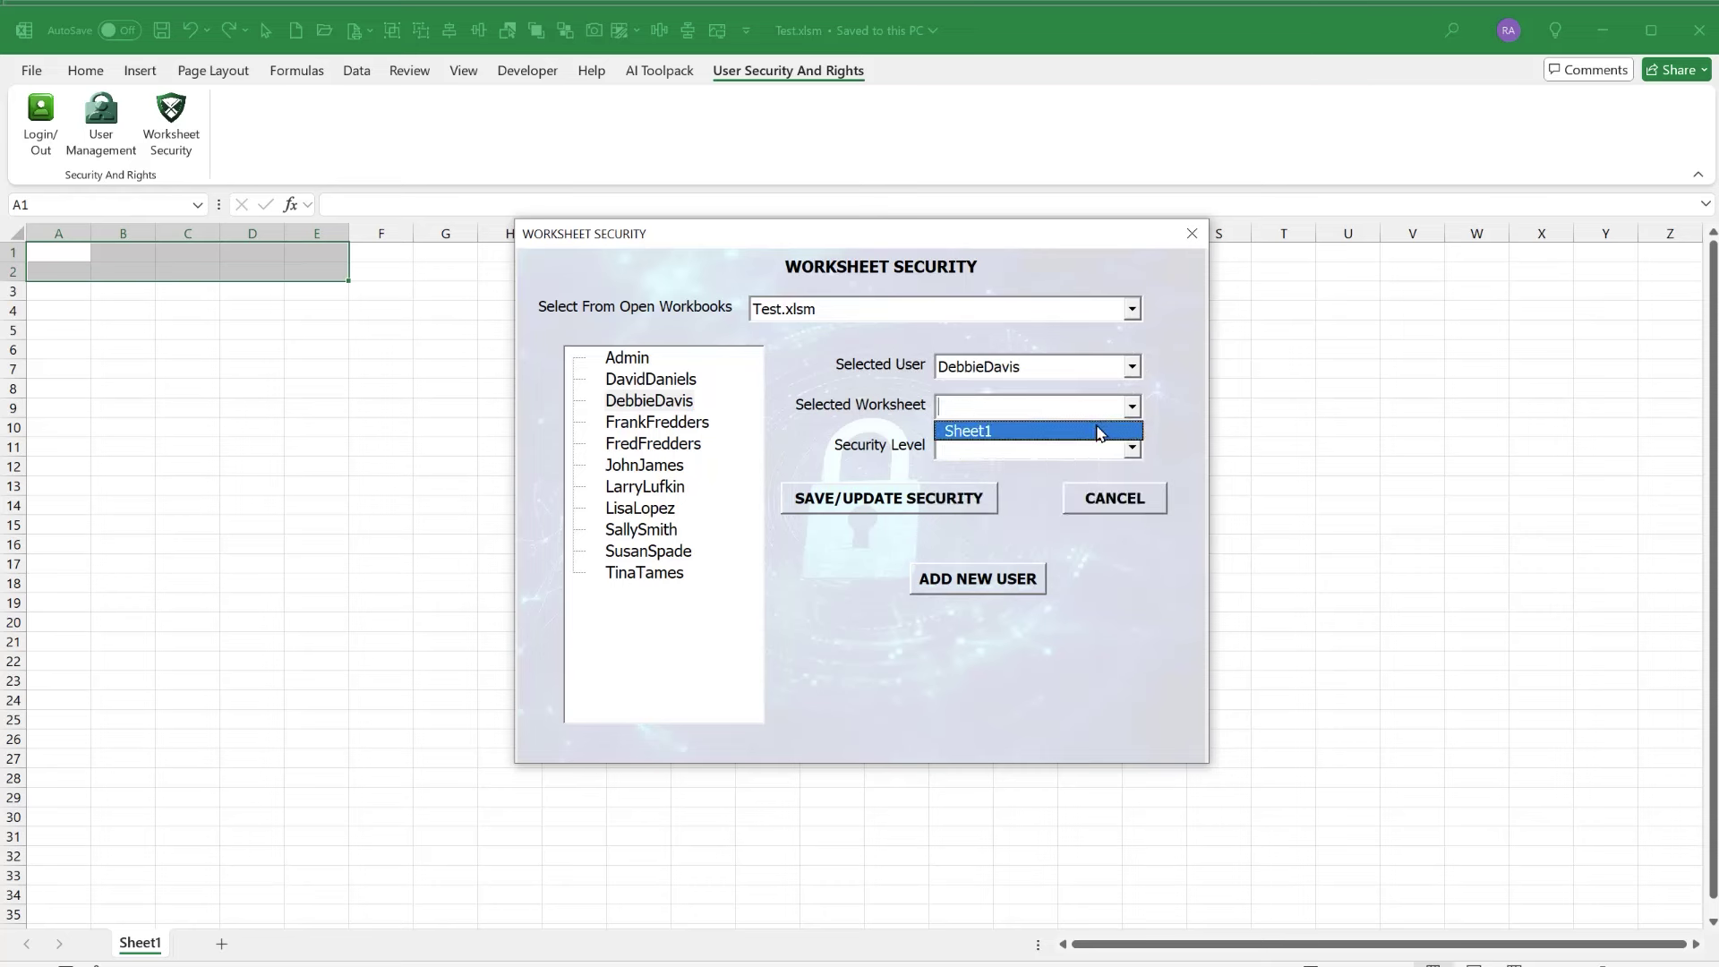
click(1092, 433)
click(1132, 446)
click(1083, 472)
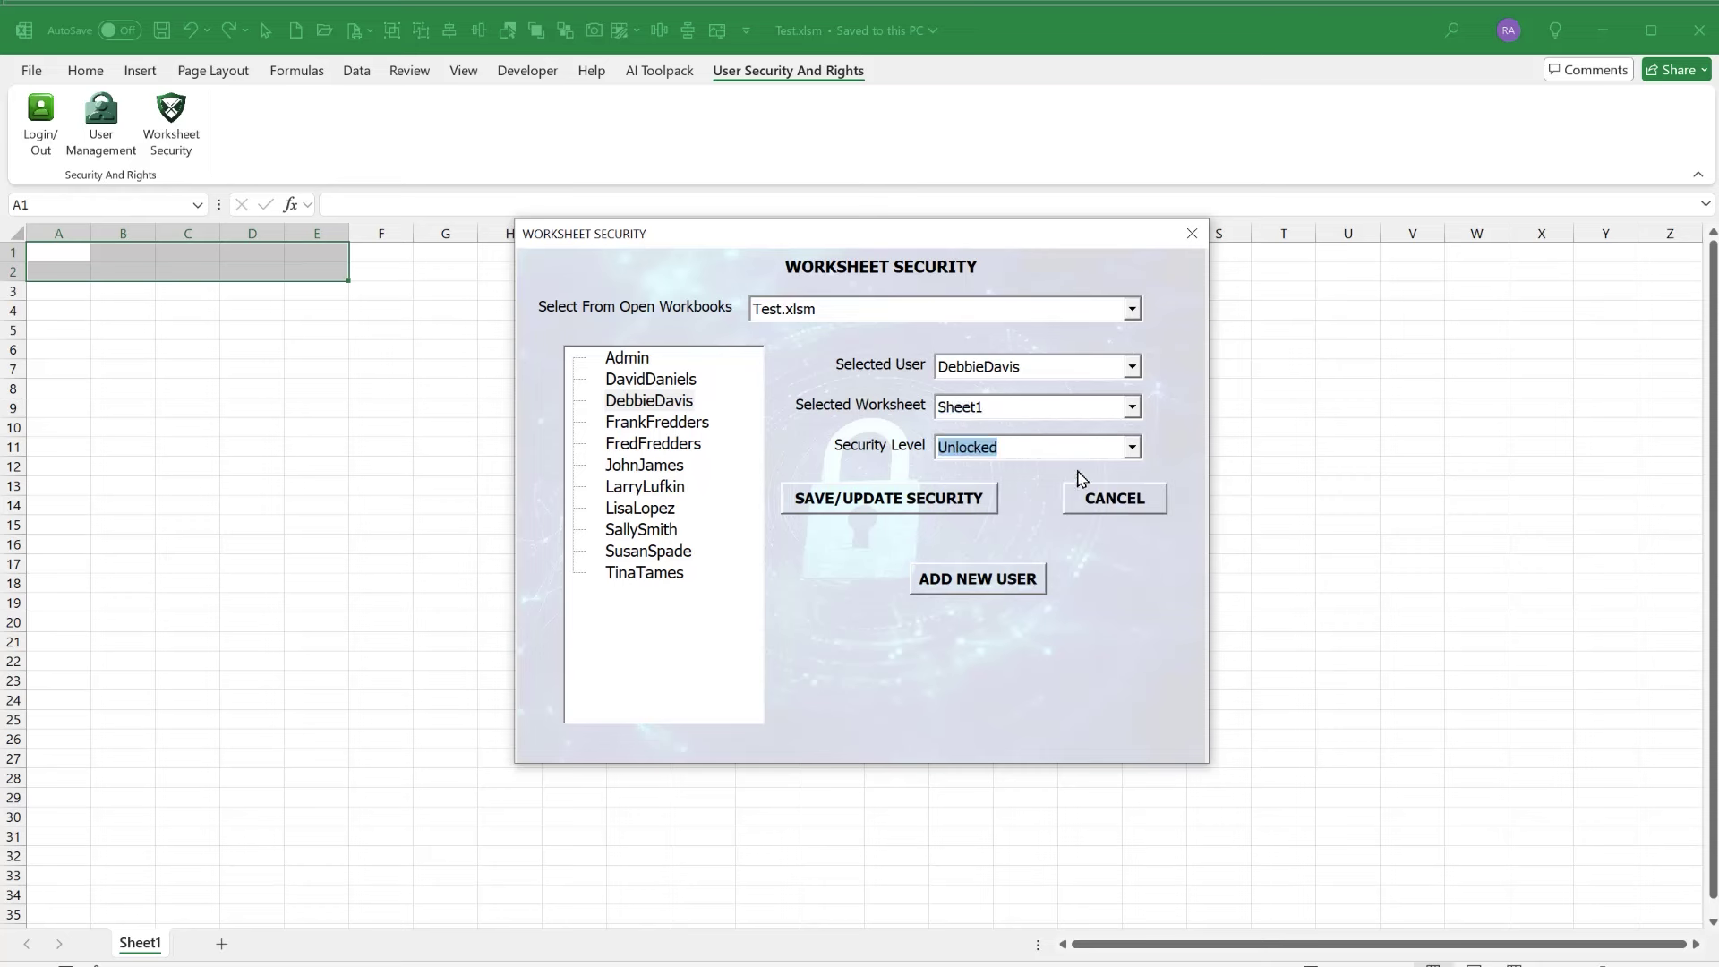
click(944, 505)
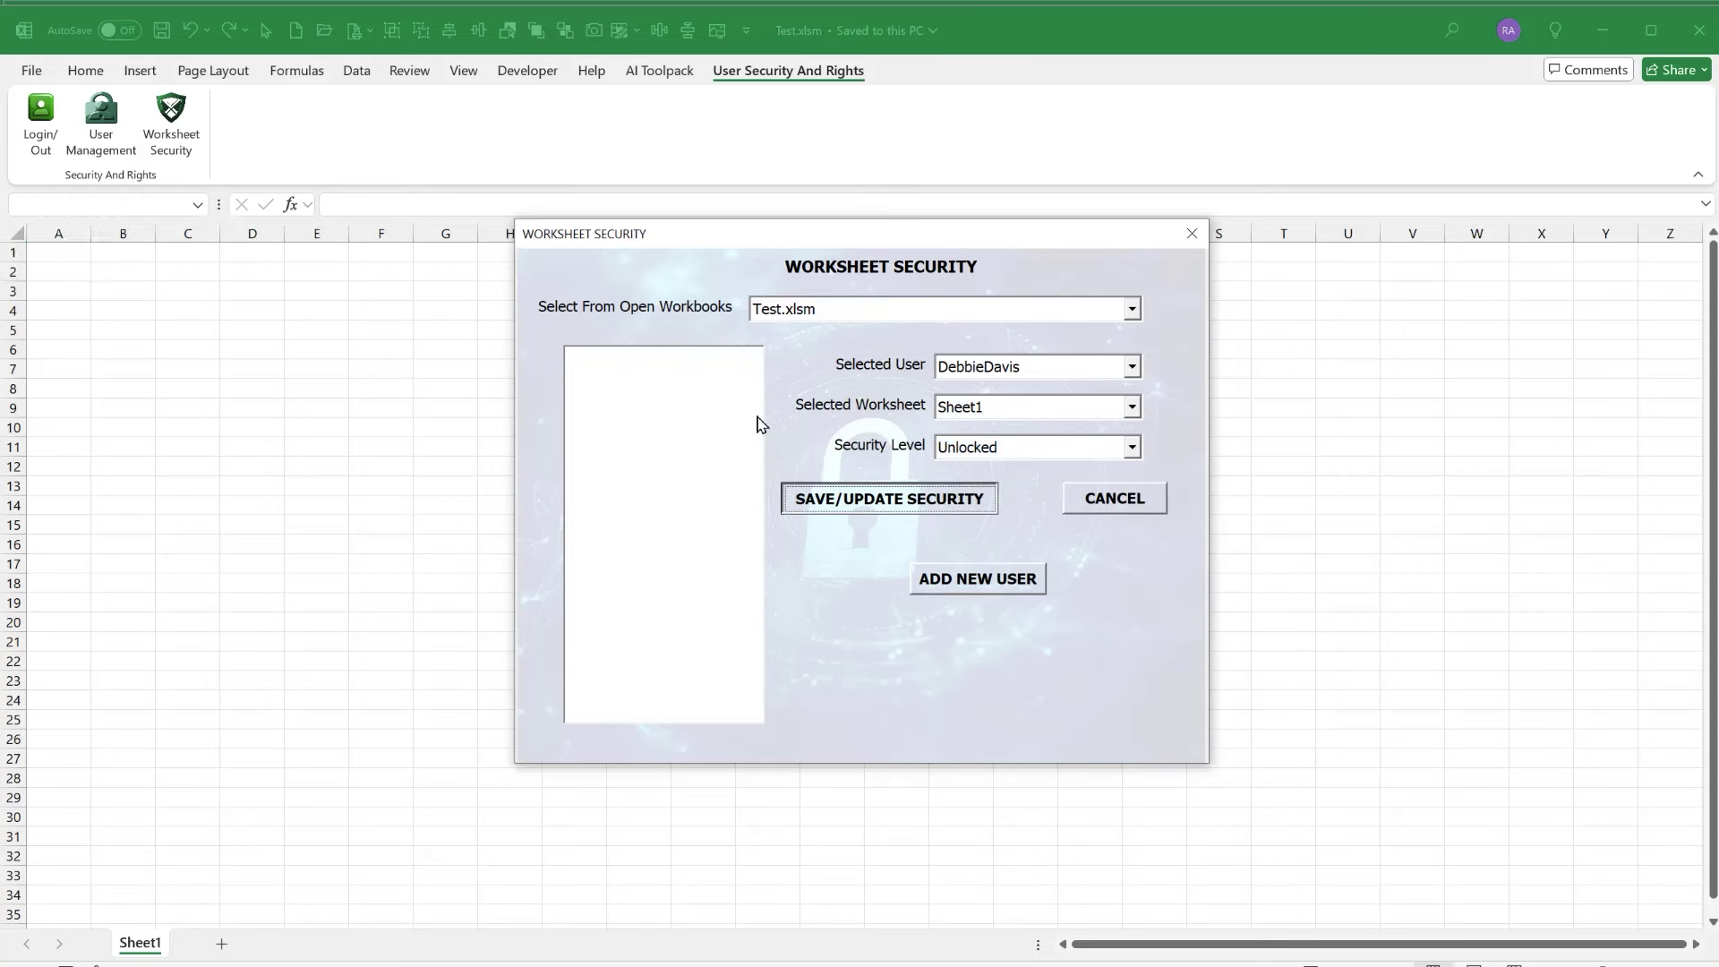
click(705, 421)
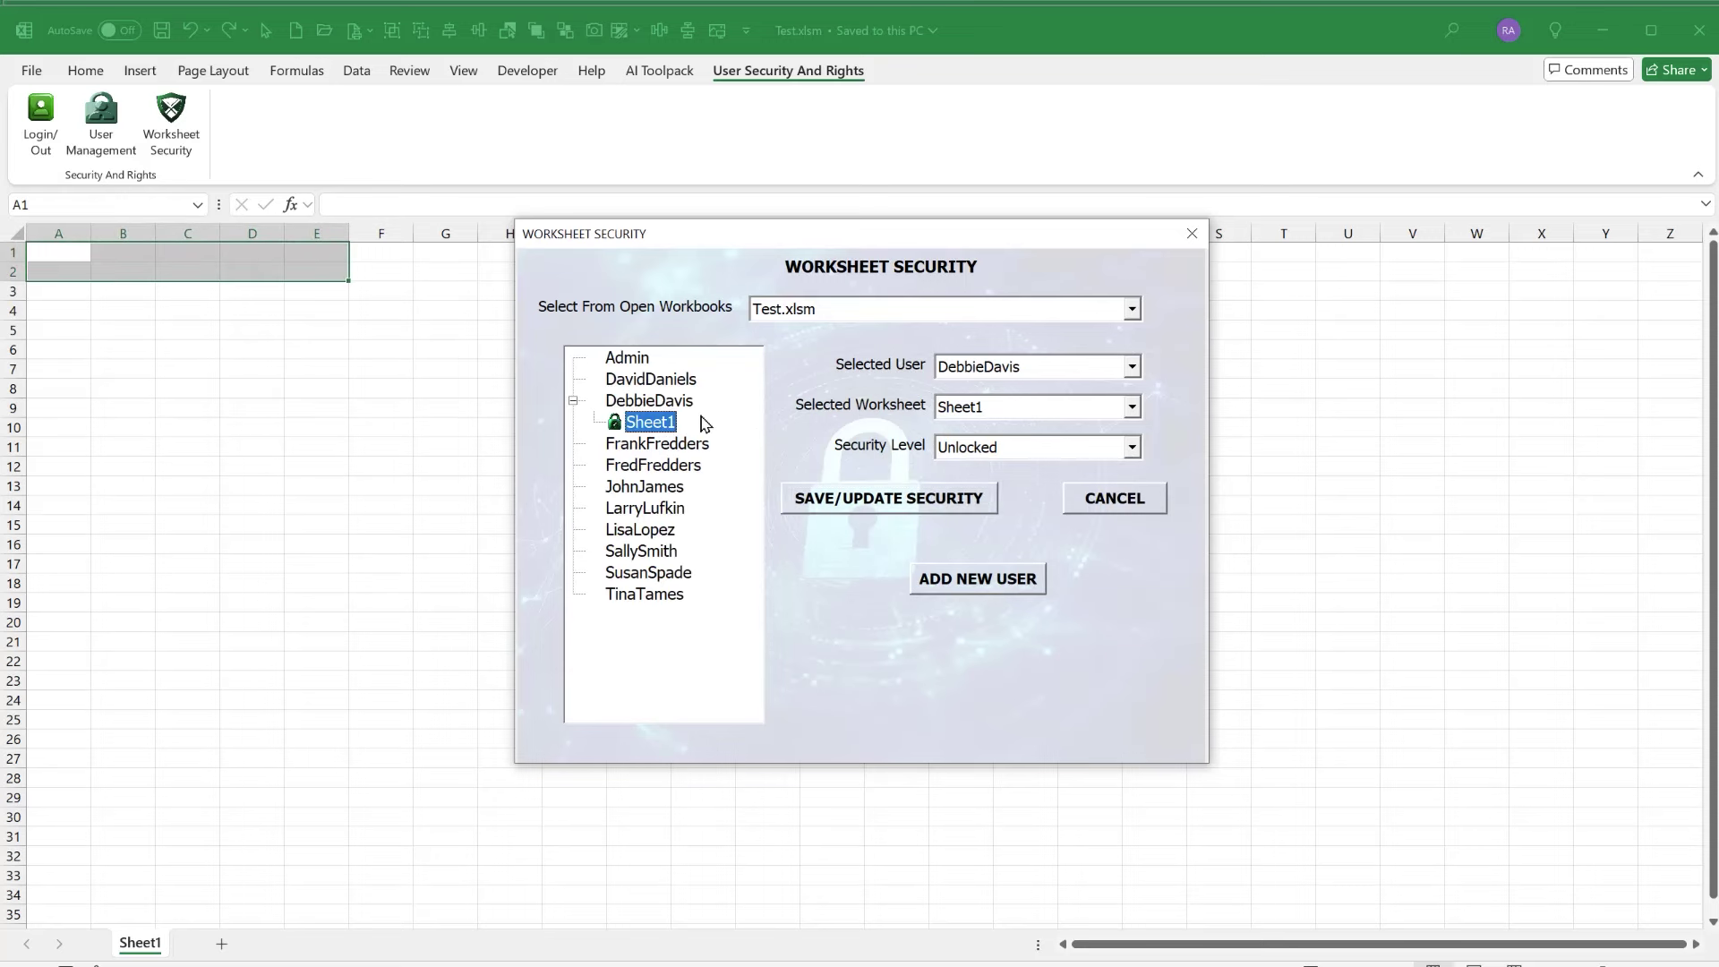
click(1132, 448)
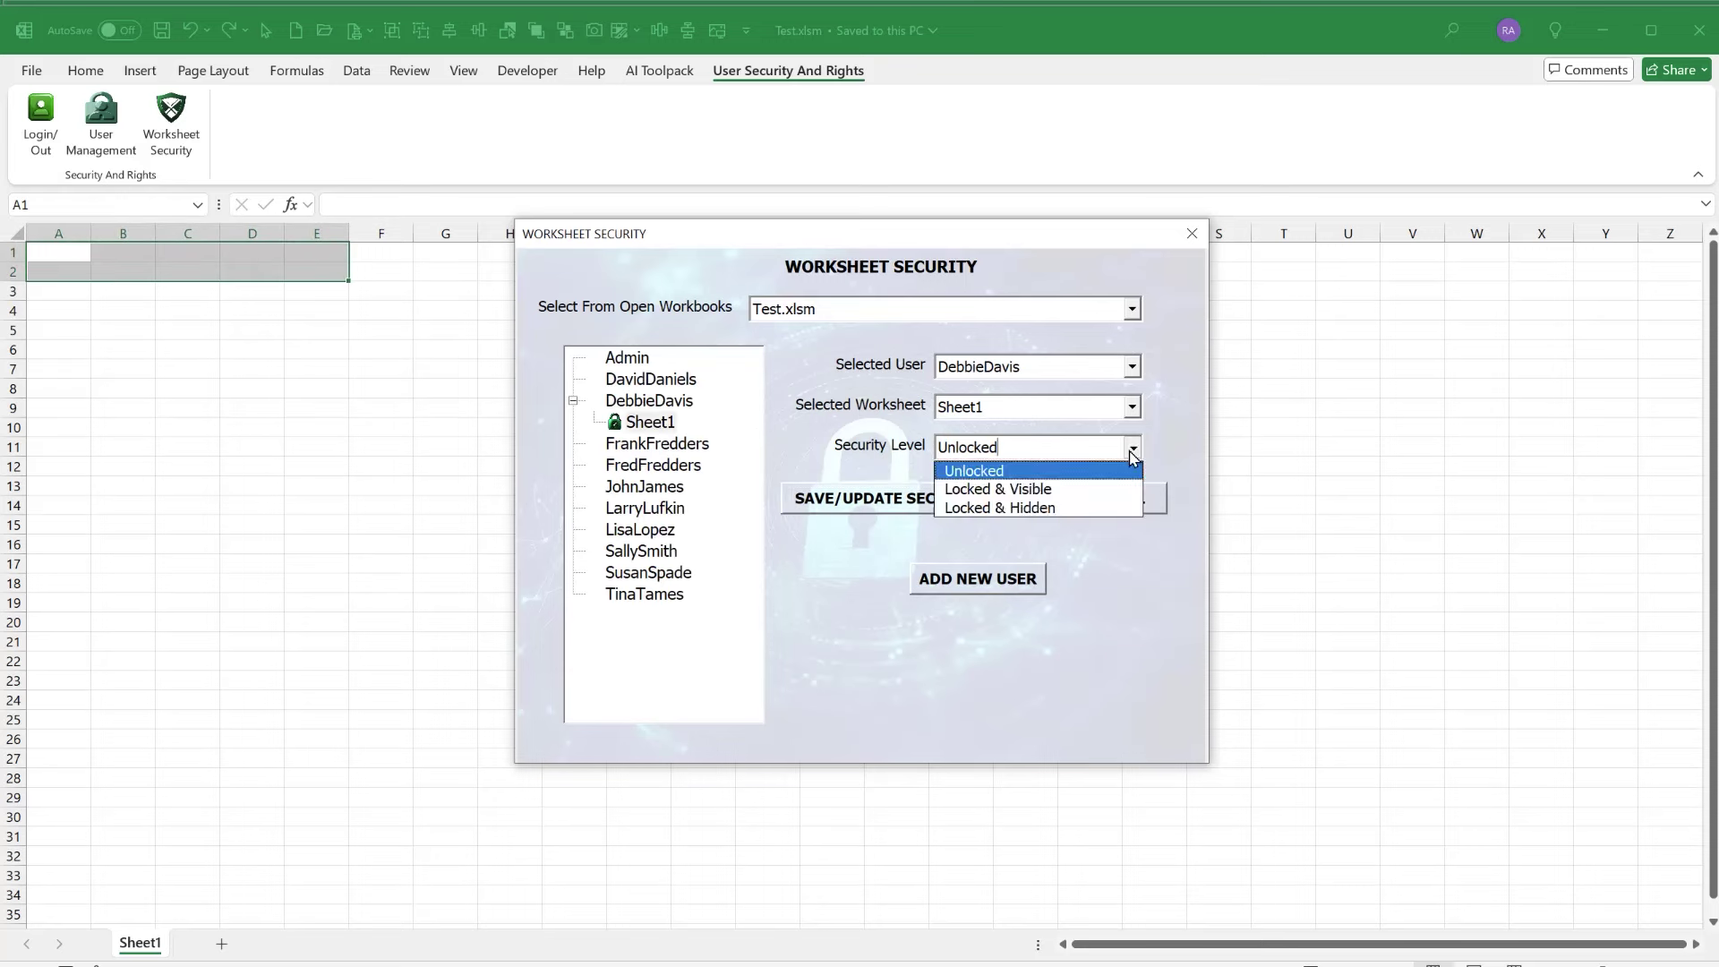
click(1038, 490)
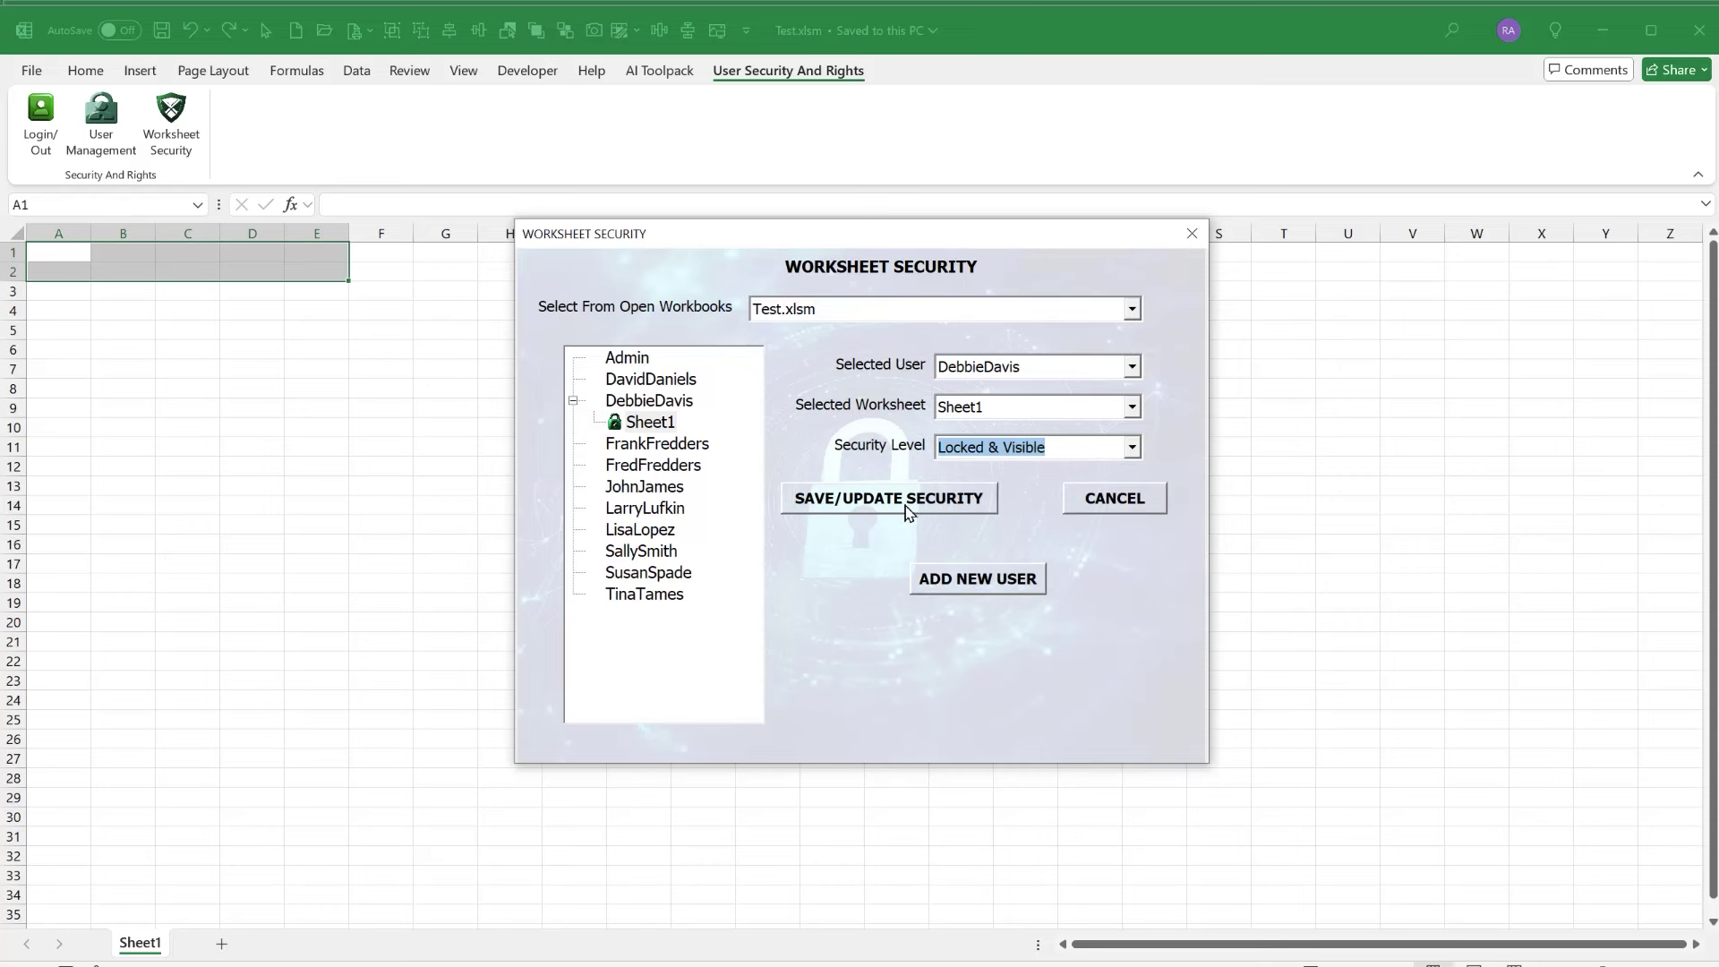
click(1132, 308)
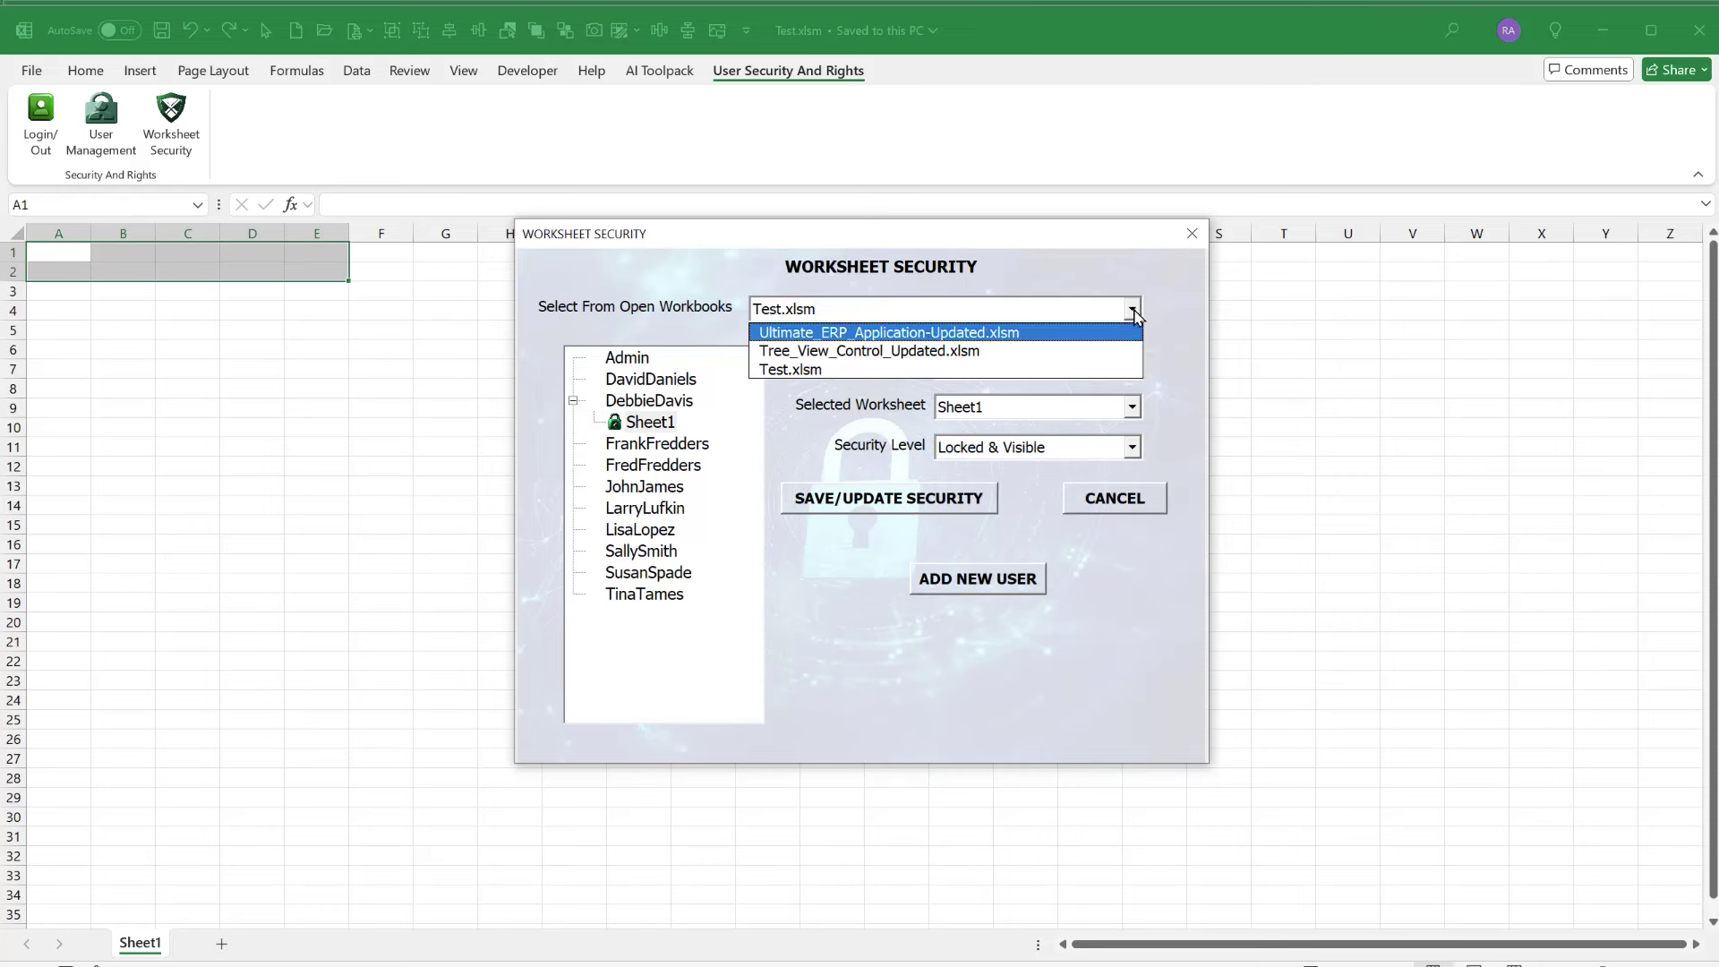
click(1132, 309)
click(947, 507)
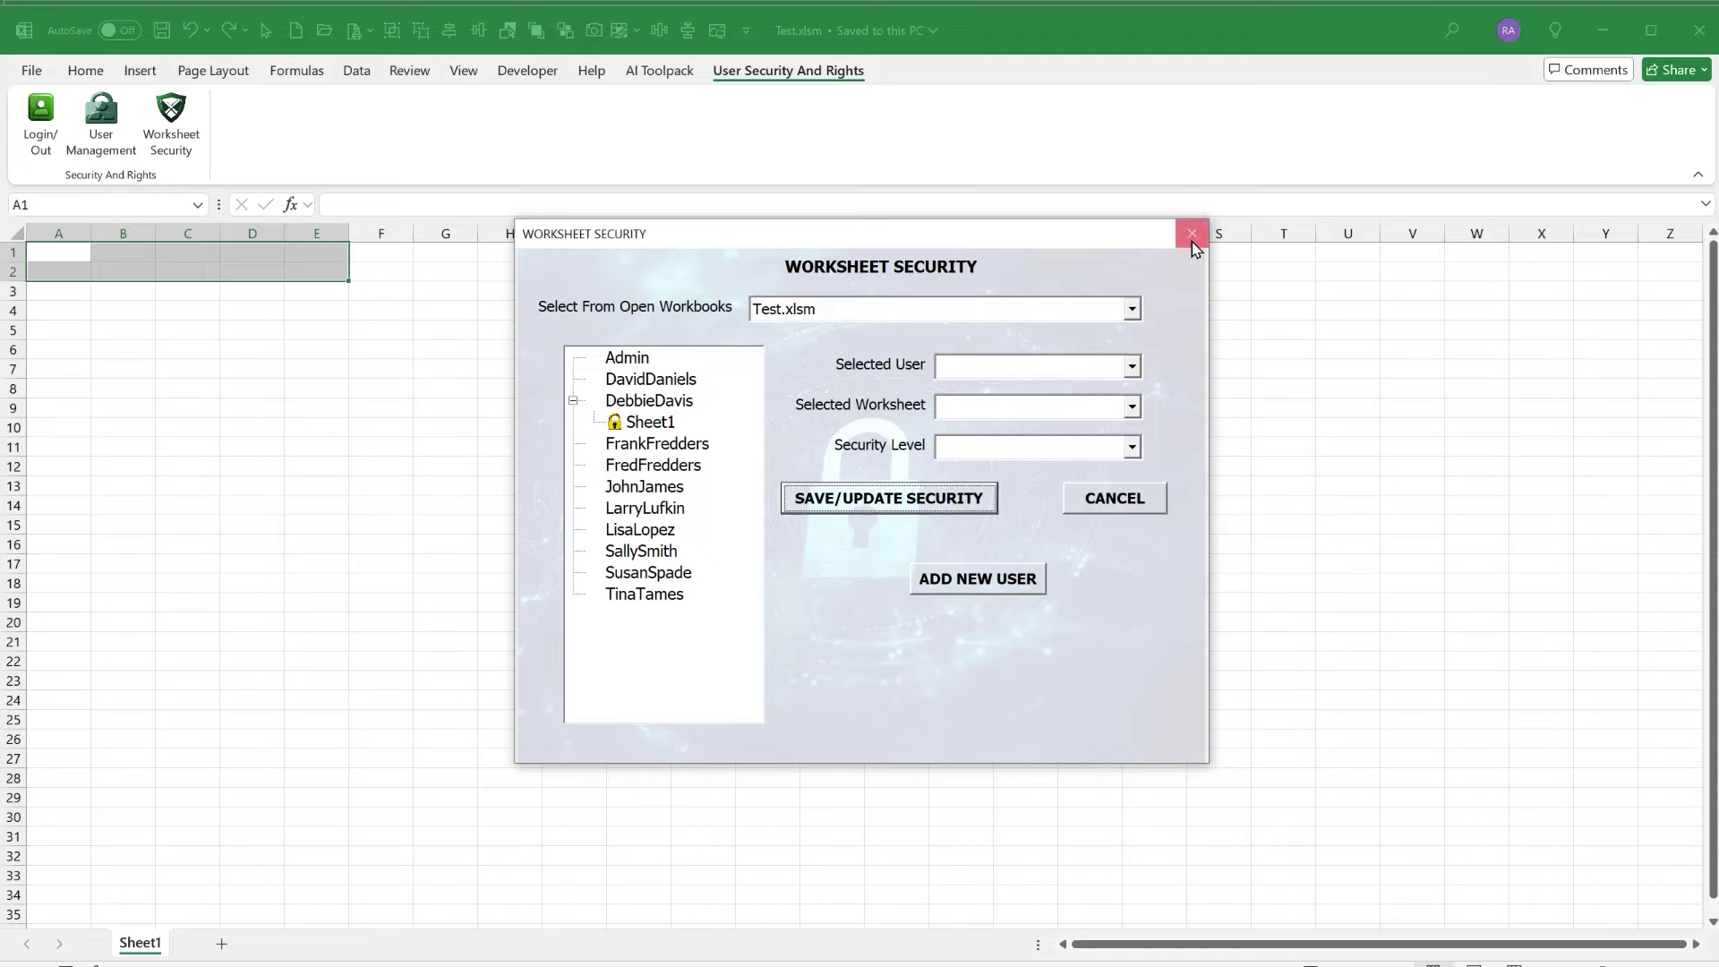
click(1192, 233)
click(101, 112)
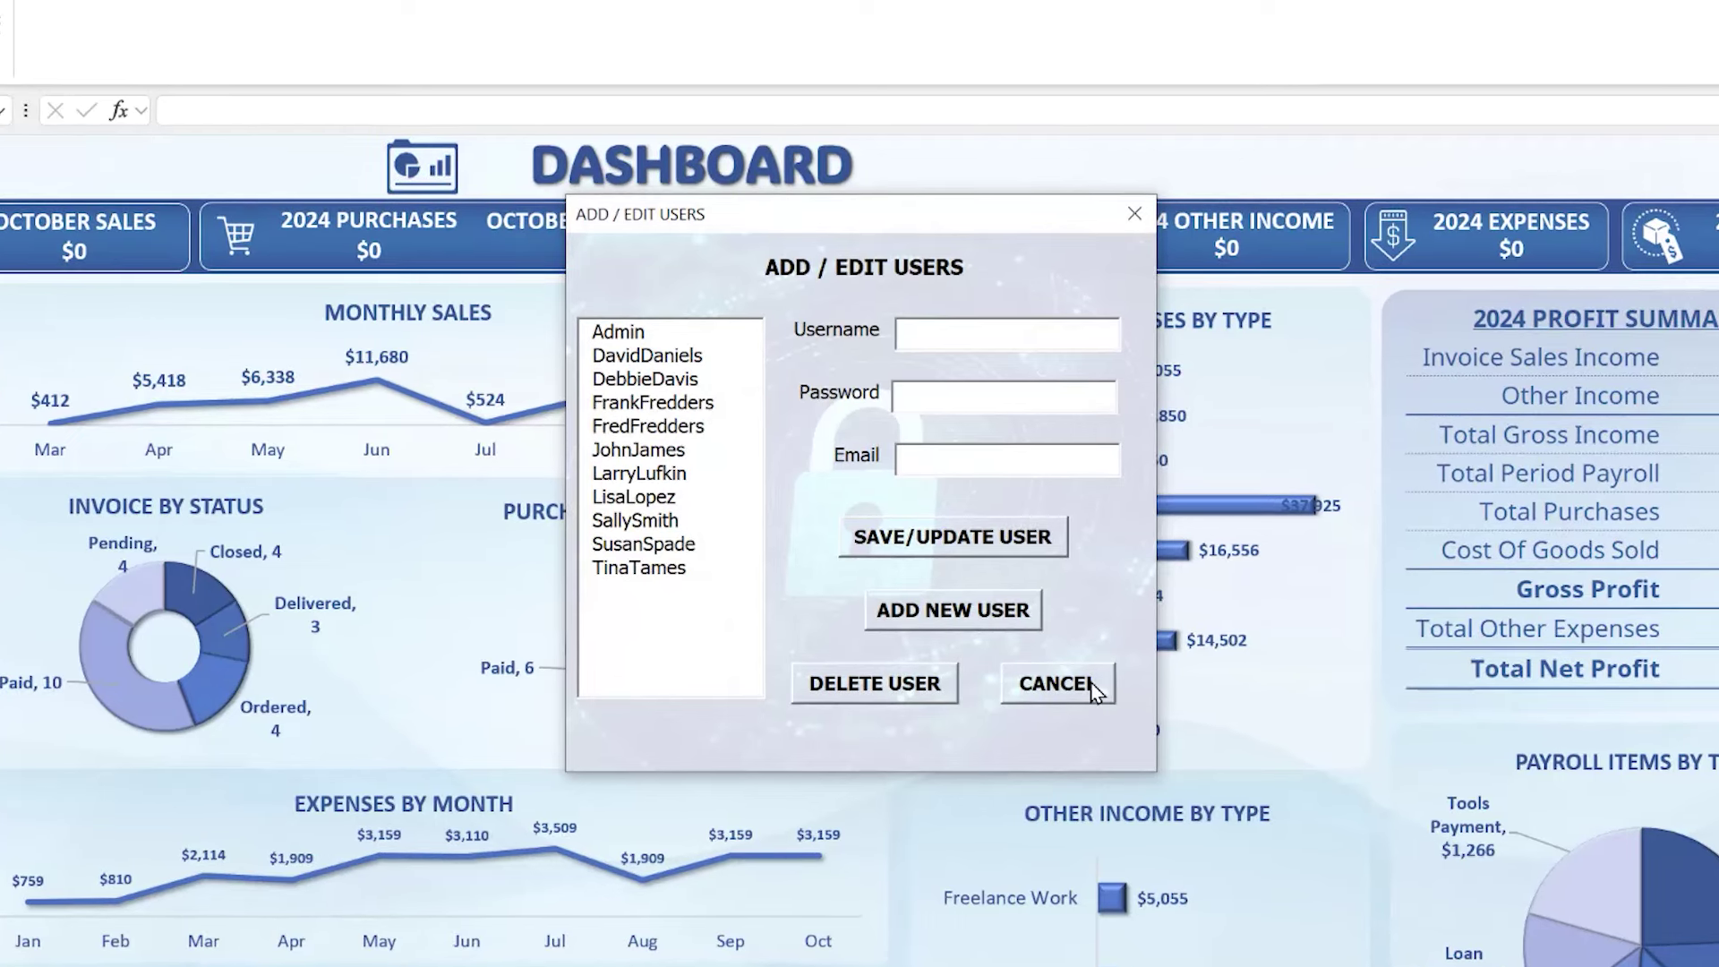
- Add a new user named Test with the value 1454 and save the entry
drag(663, 403, 662, 544)
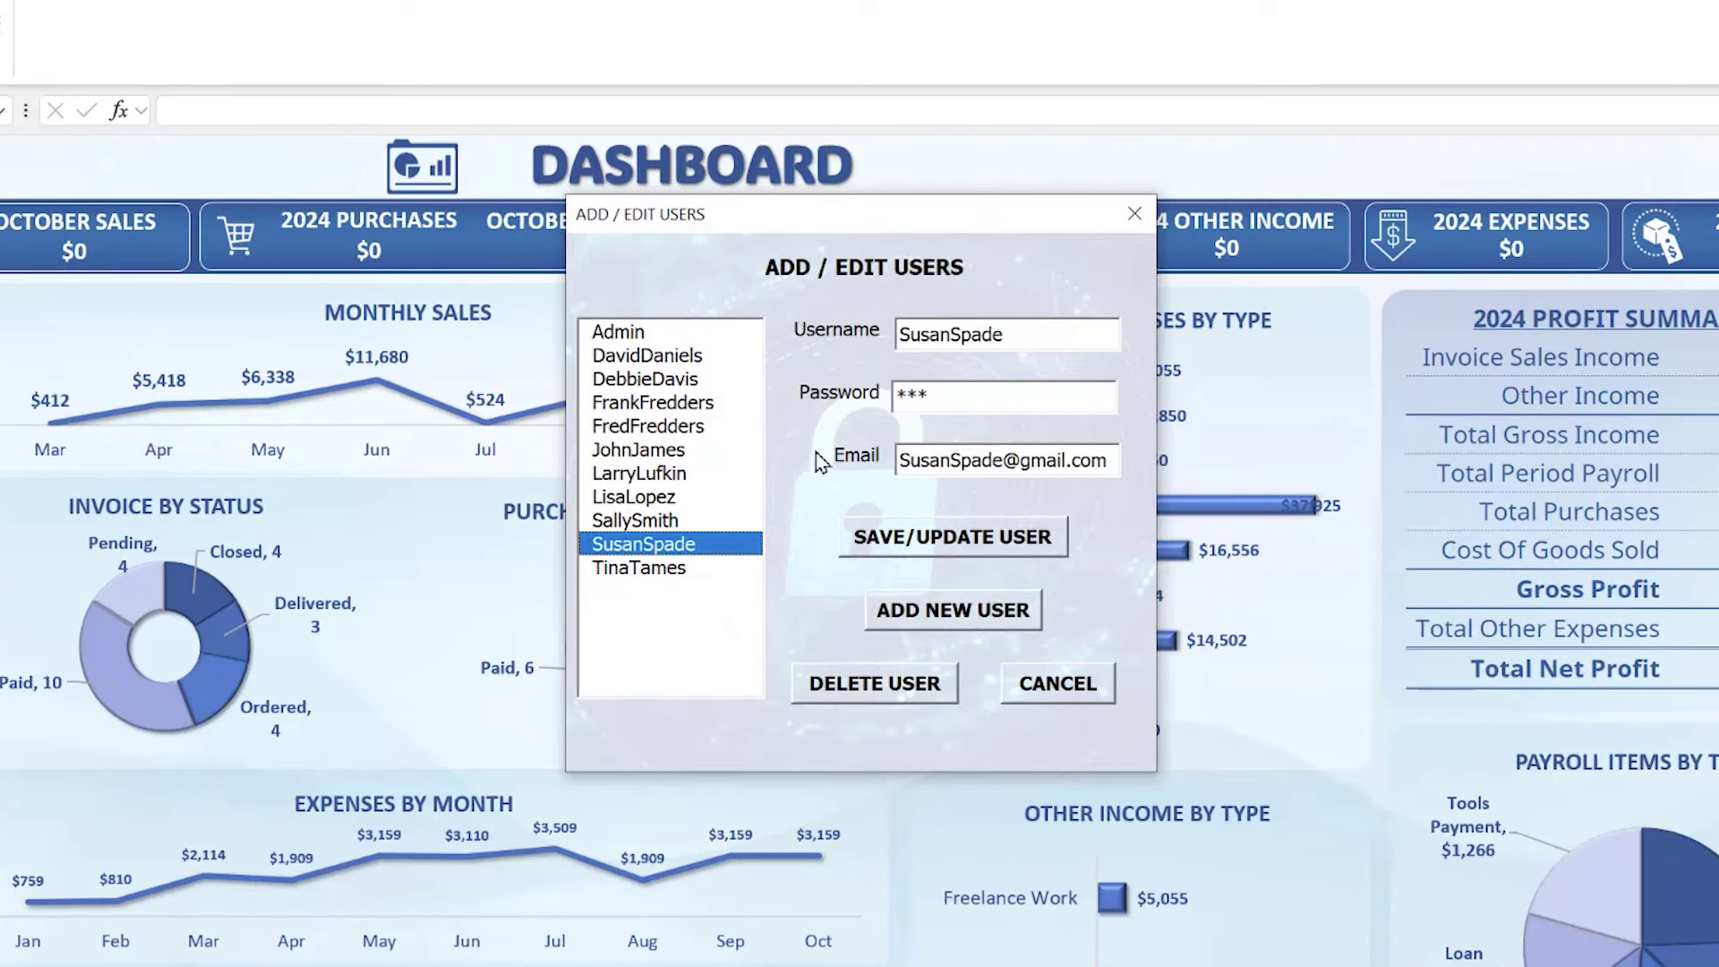
click(662, 428)
click(951, 609)
text(Test)
click(1004, 398)
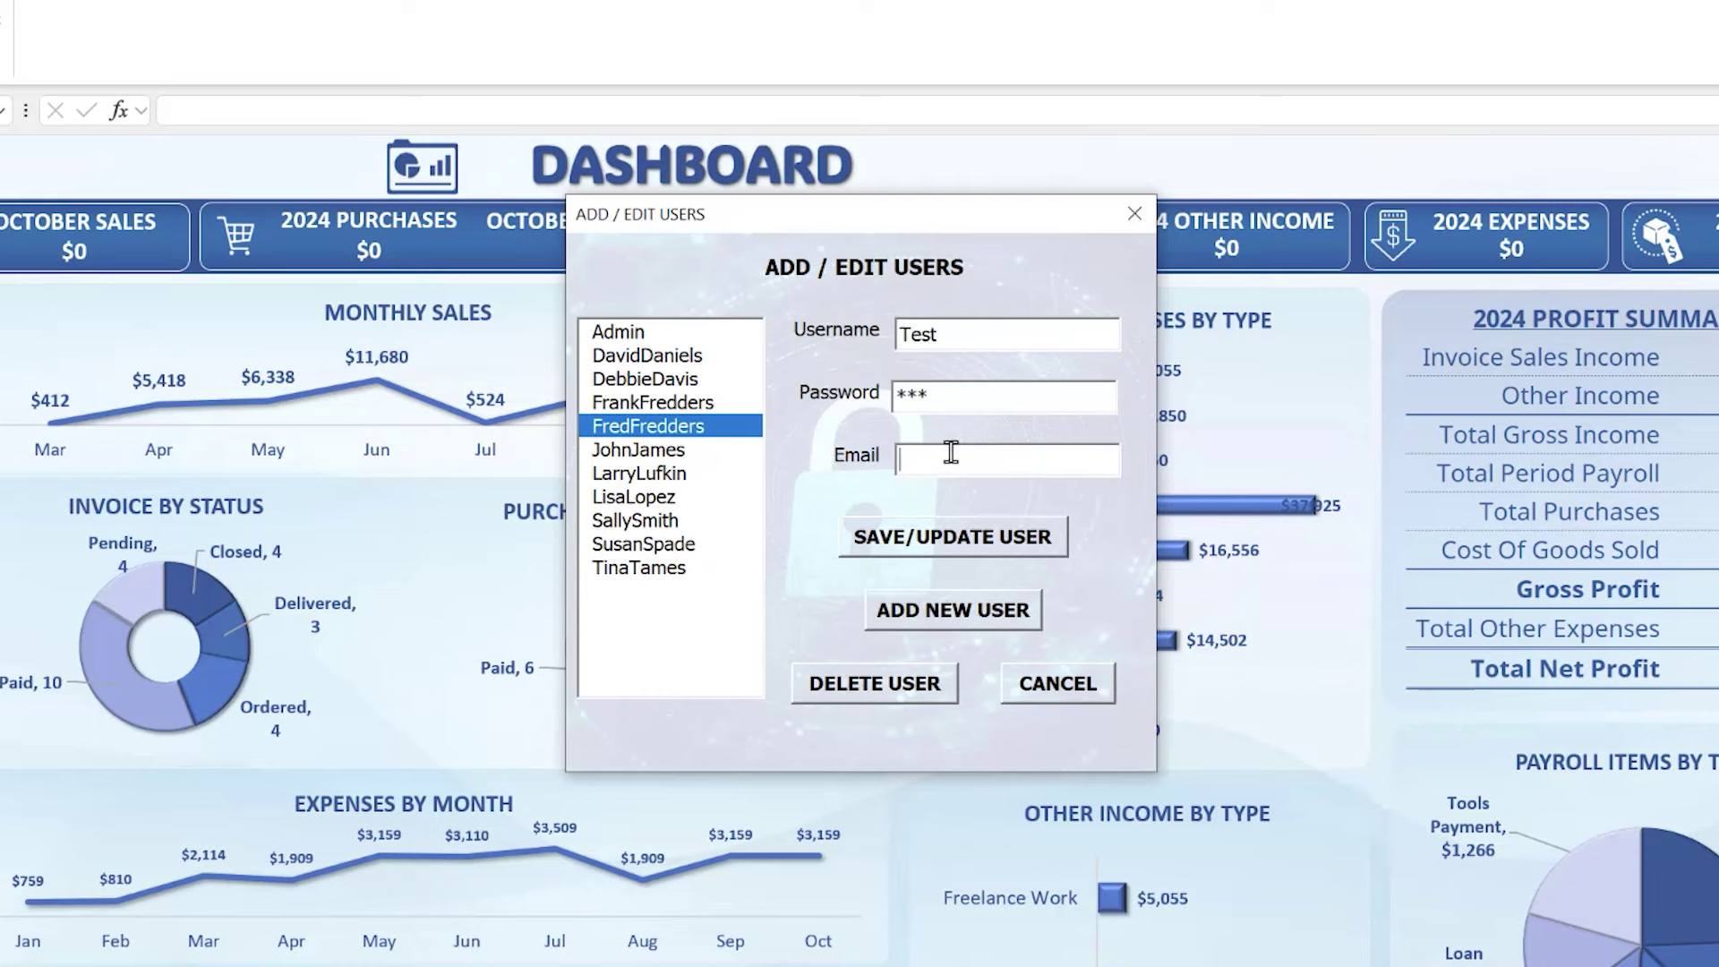
click(911, 548)
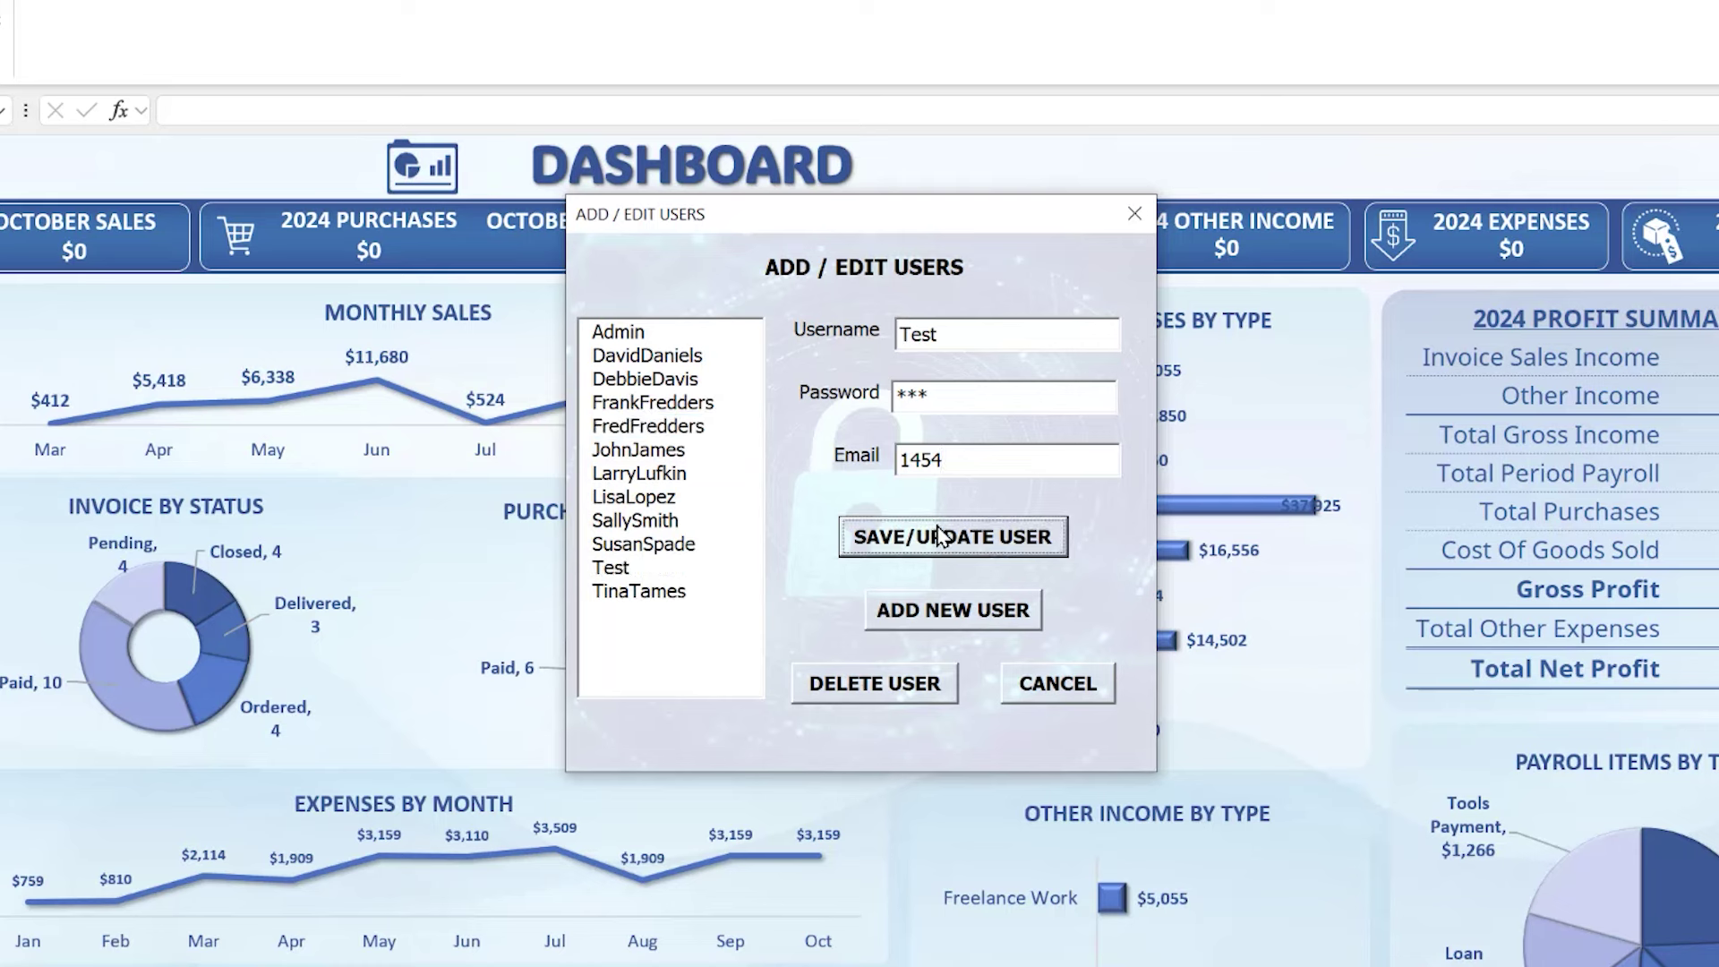
click(942, 537)
- Review the new Test user's details in the list, then close the user editor
click(623, 570)
click(640, 592)
click(627, 569)
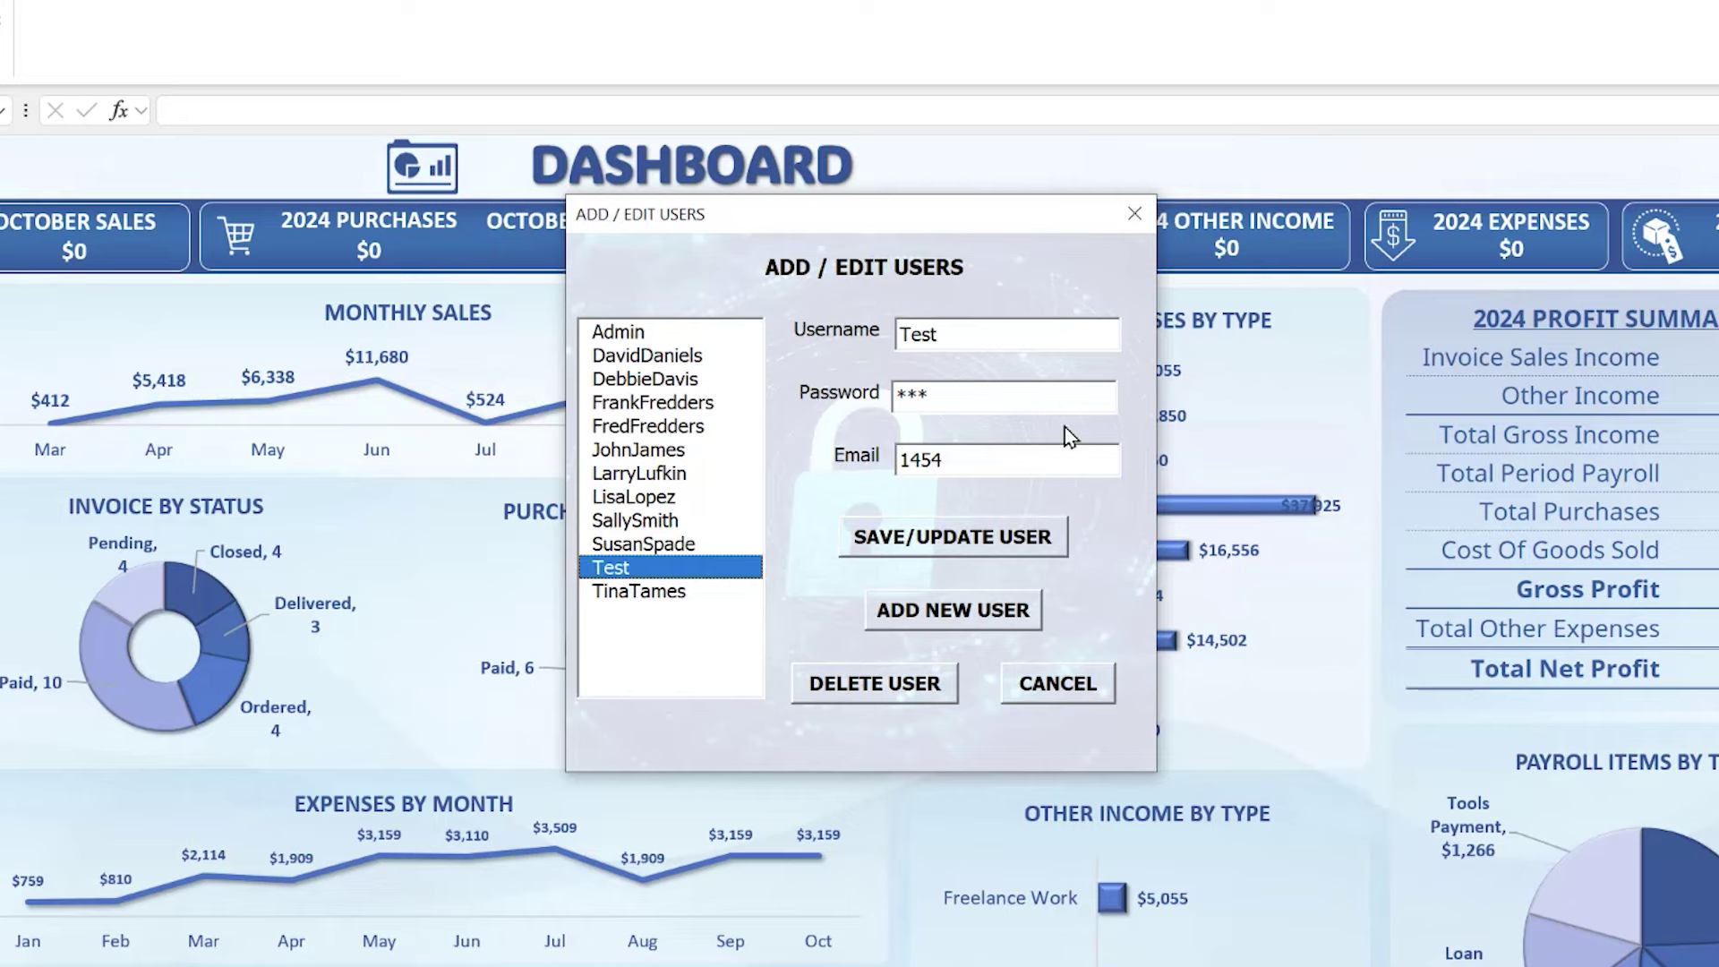
click(1056, 687)
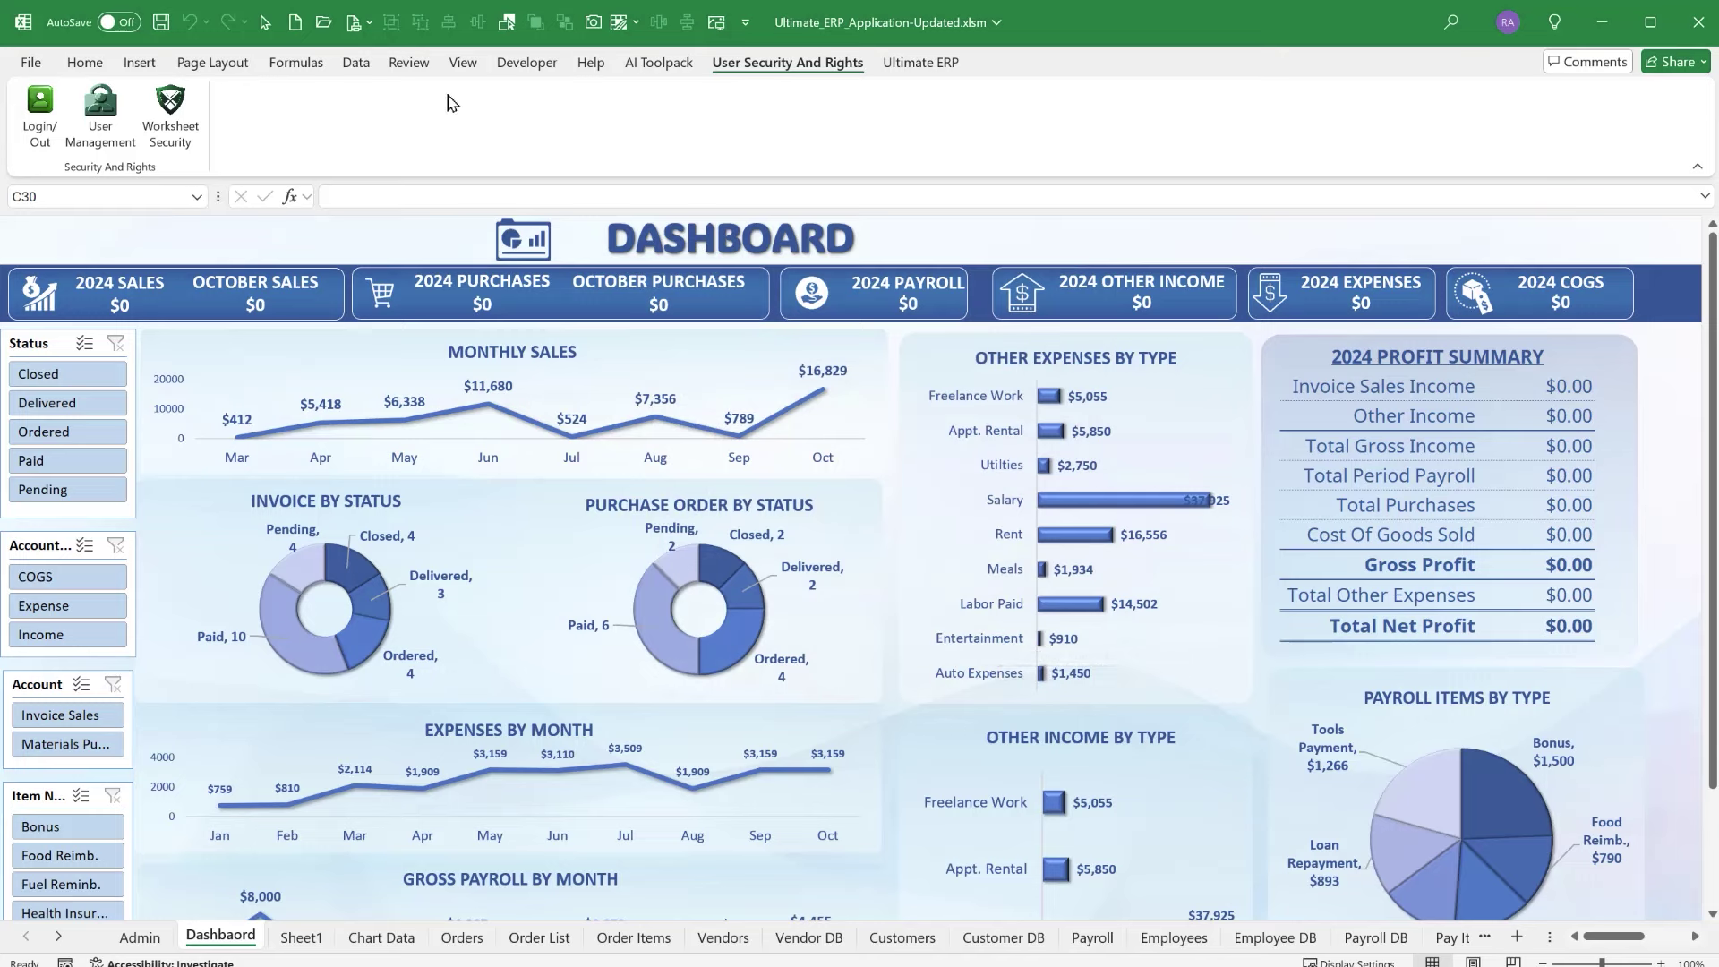
- Log in to the security add-in as the Test user and dismiss the login message
click(39, 112)
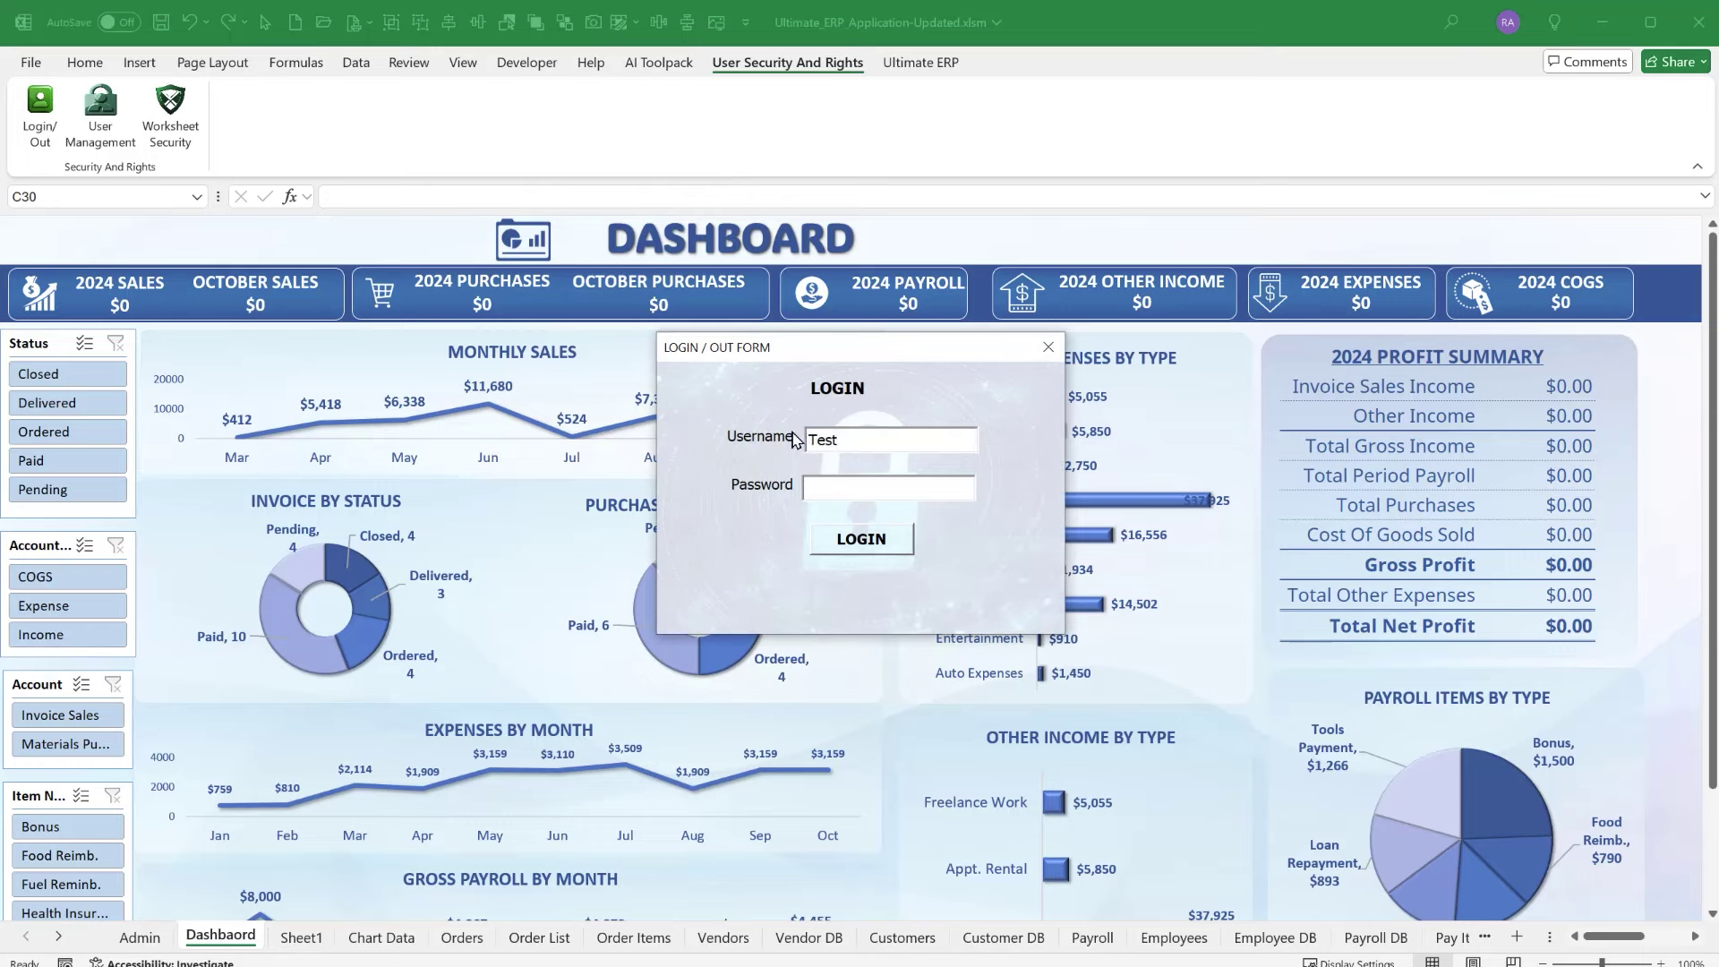
click(857, 542)
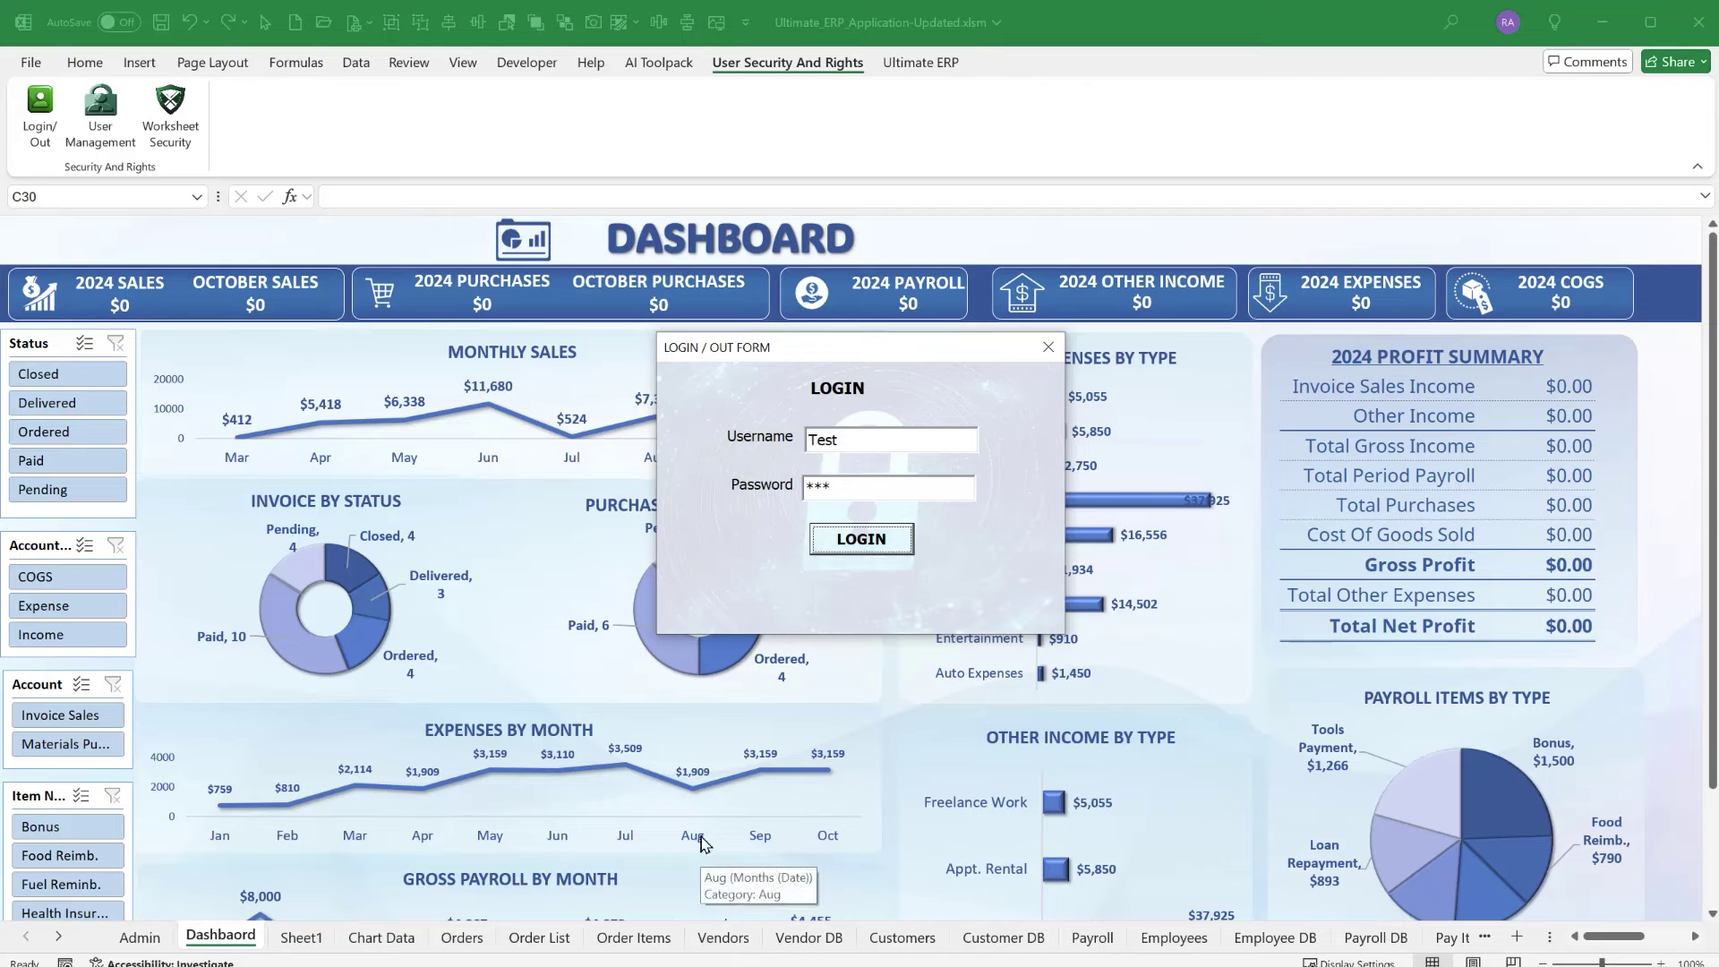
key(Return)
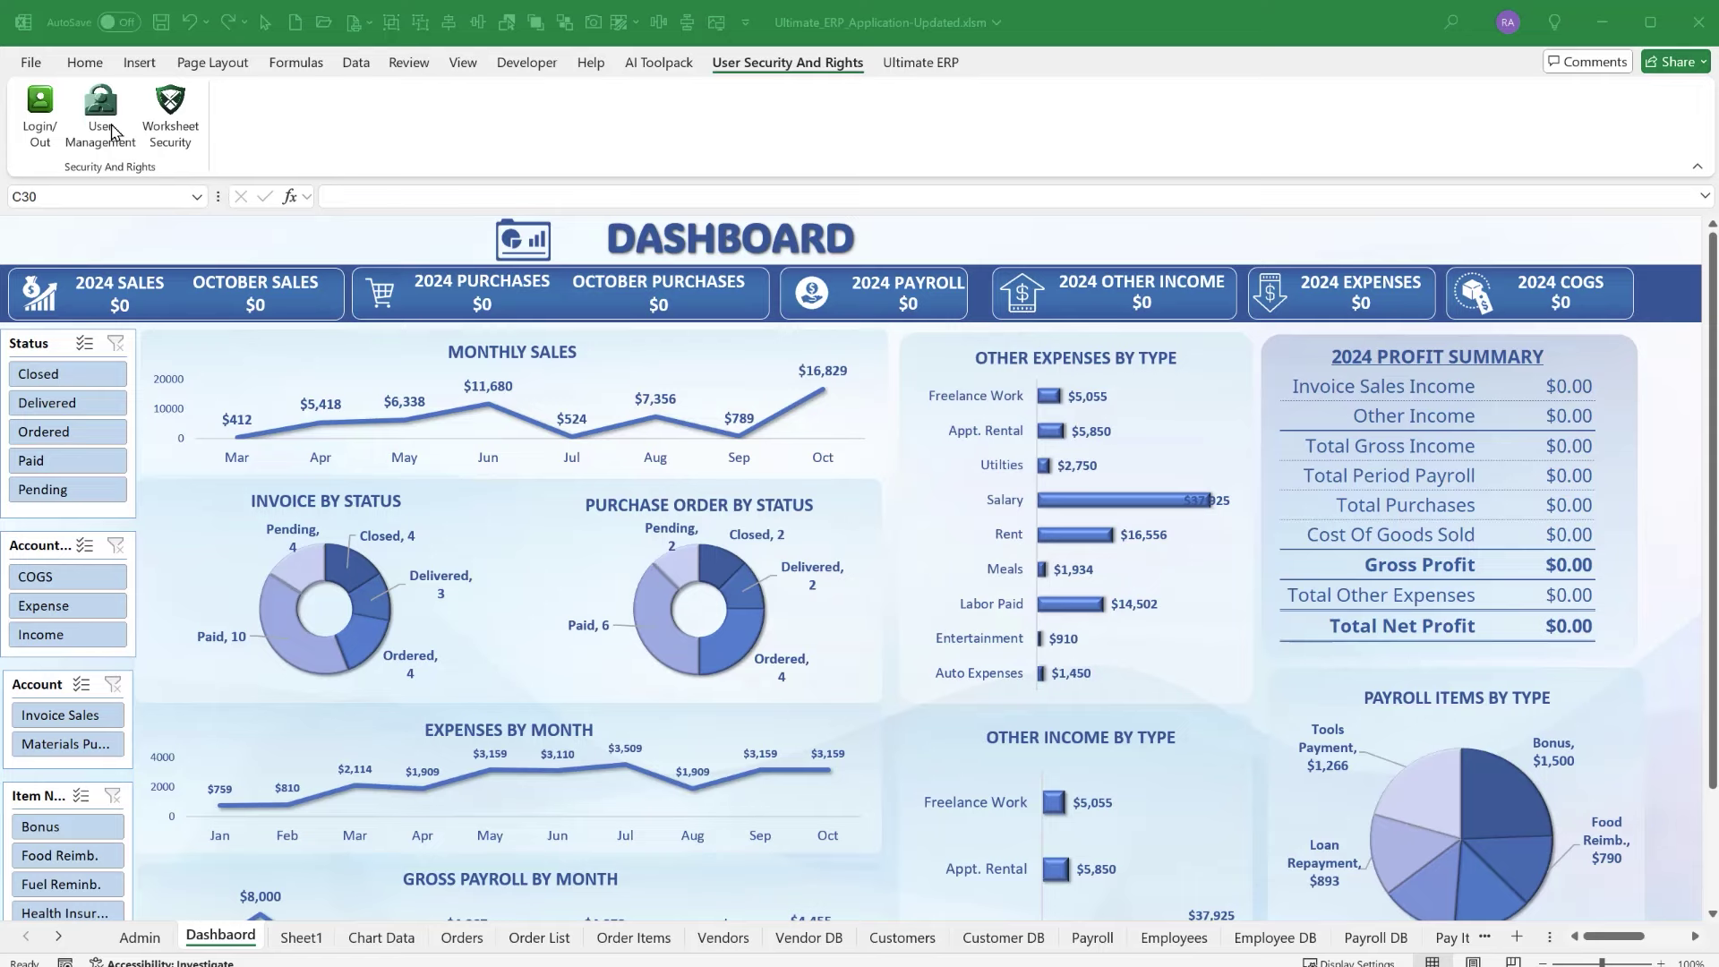
- Open Worksheet Security from the User Security And Rights ribbon tab
click(183, 109)
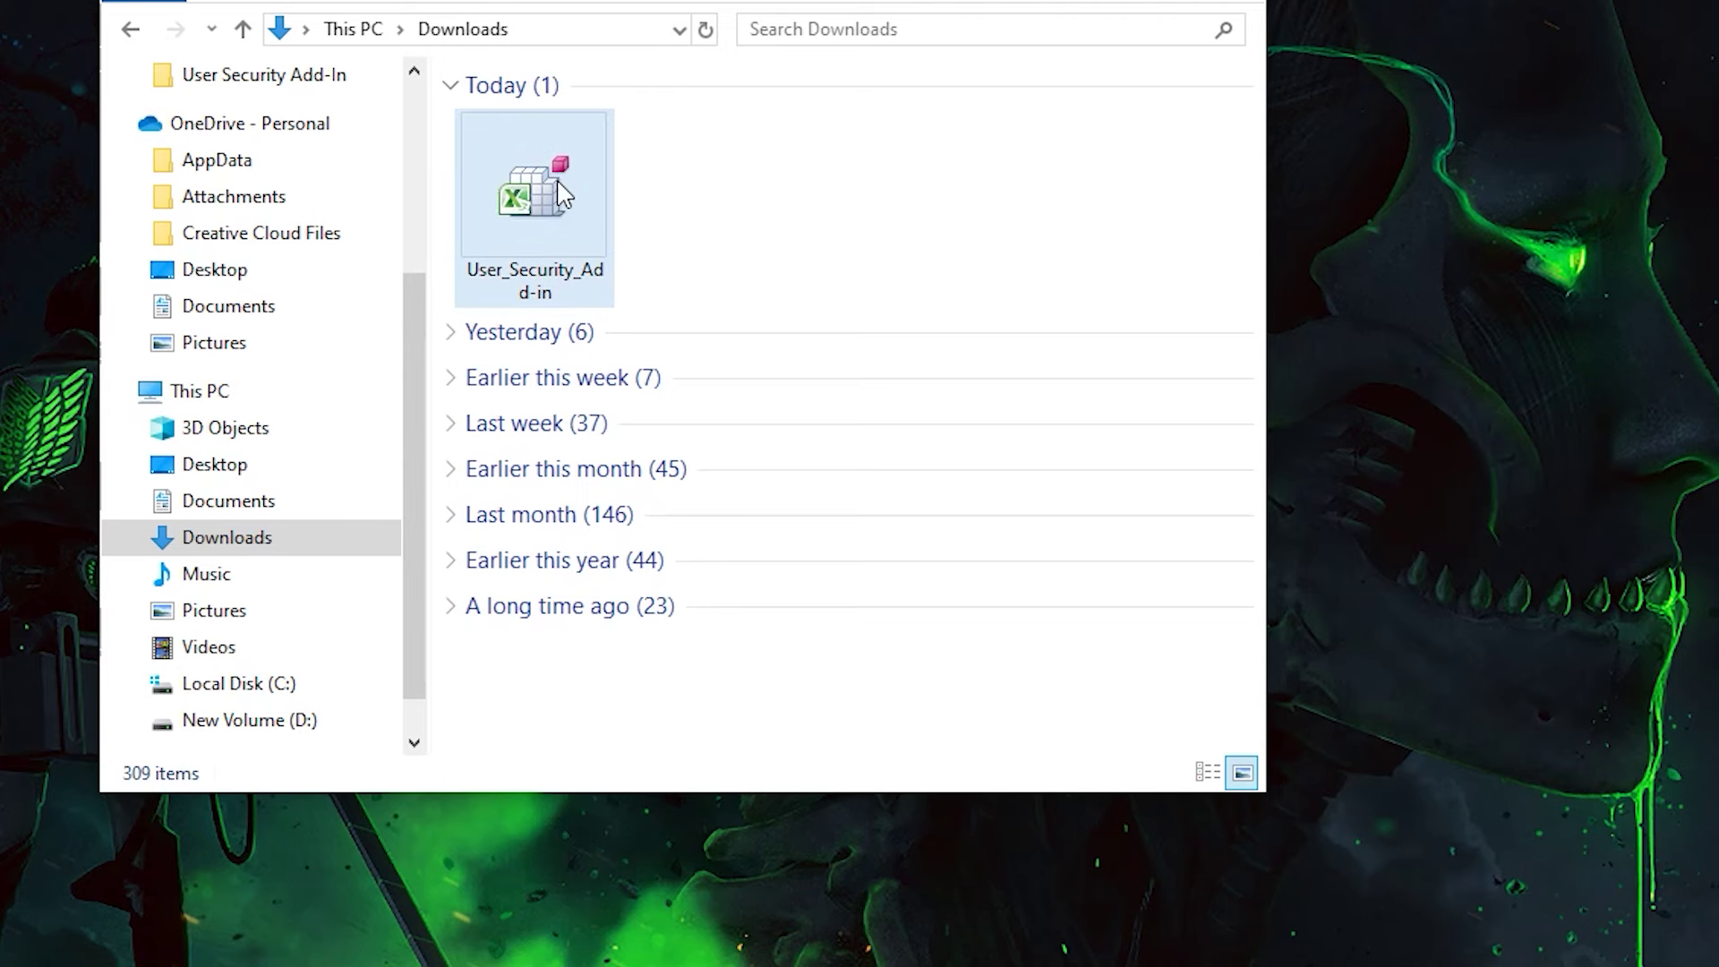
- Unblock User_Security_Add-in in its file Properties, then close Excel's Worksheet Security window
click(550, 186)
right_click(557, 182)
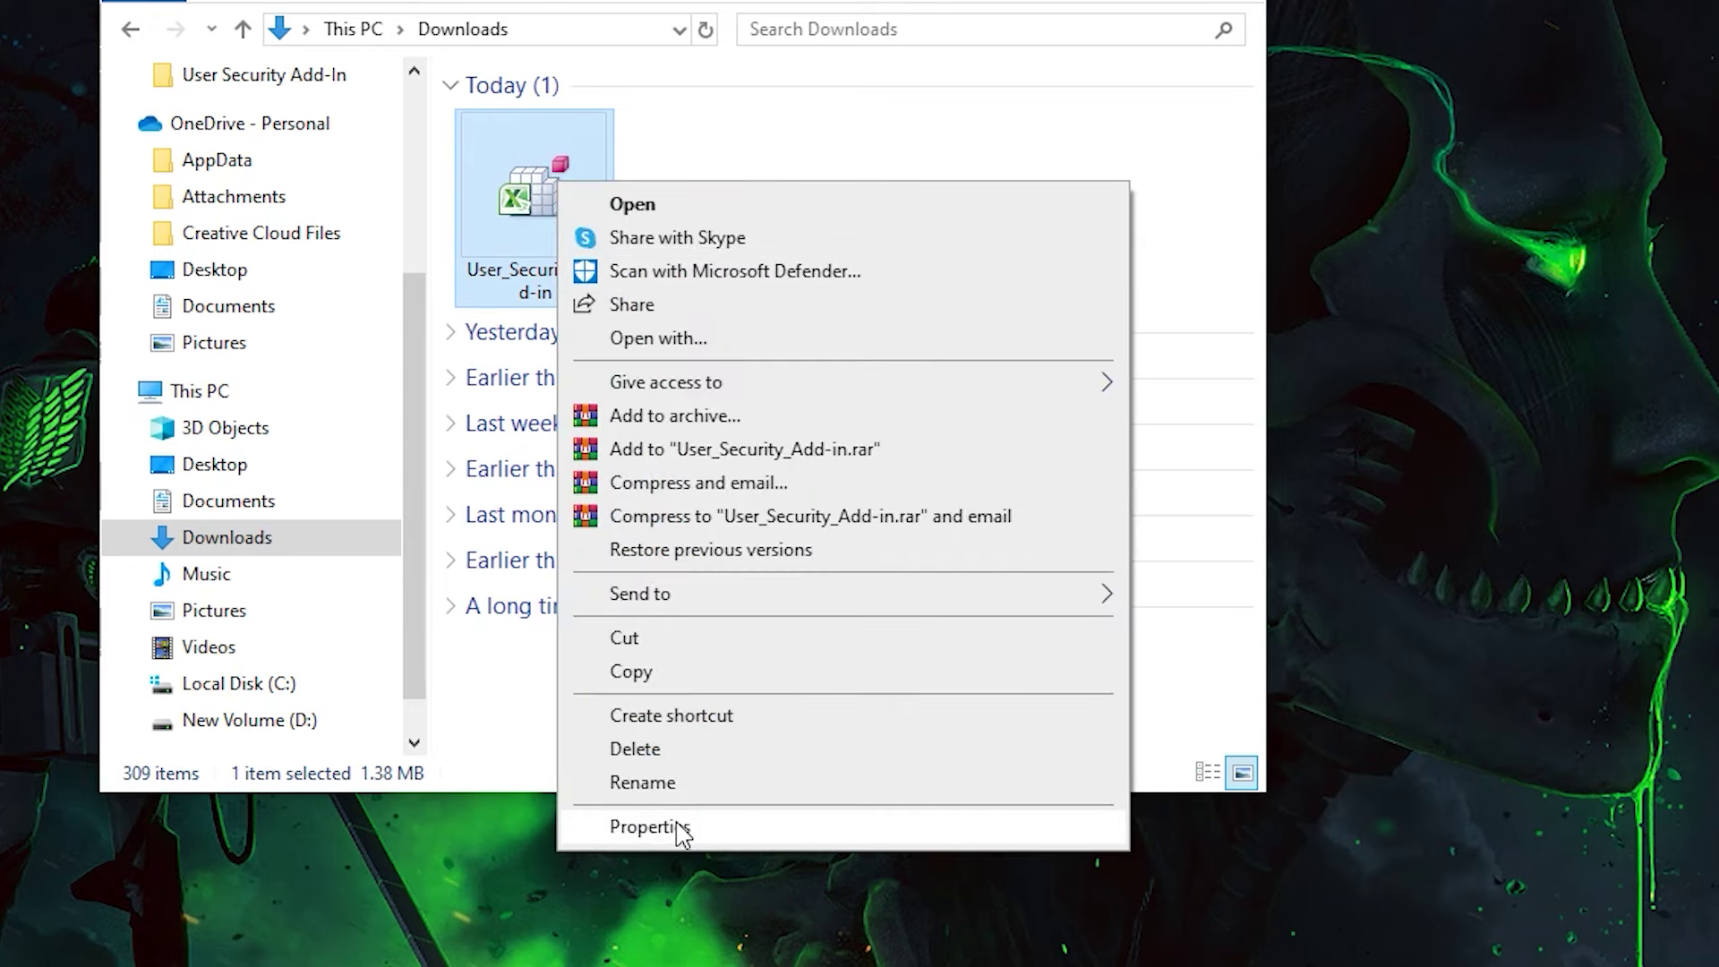
click(679, 826)
click(980, 811)
click(1041, 924)
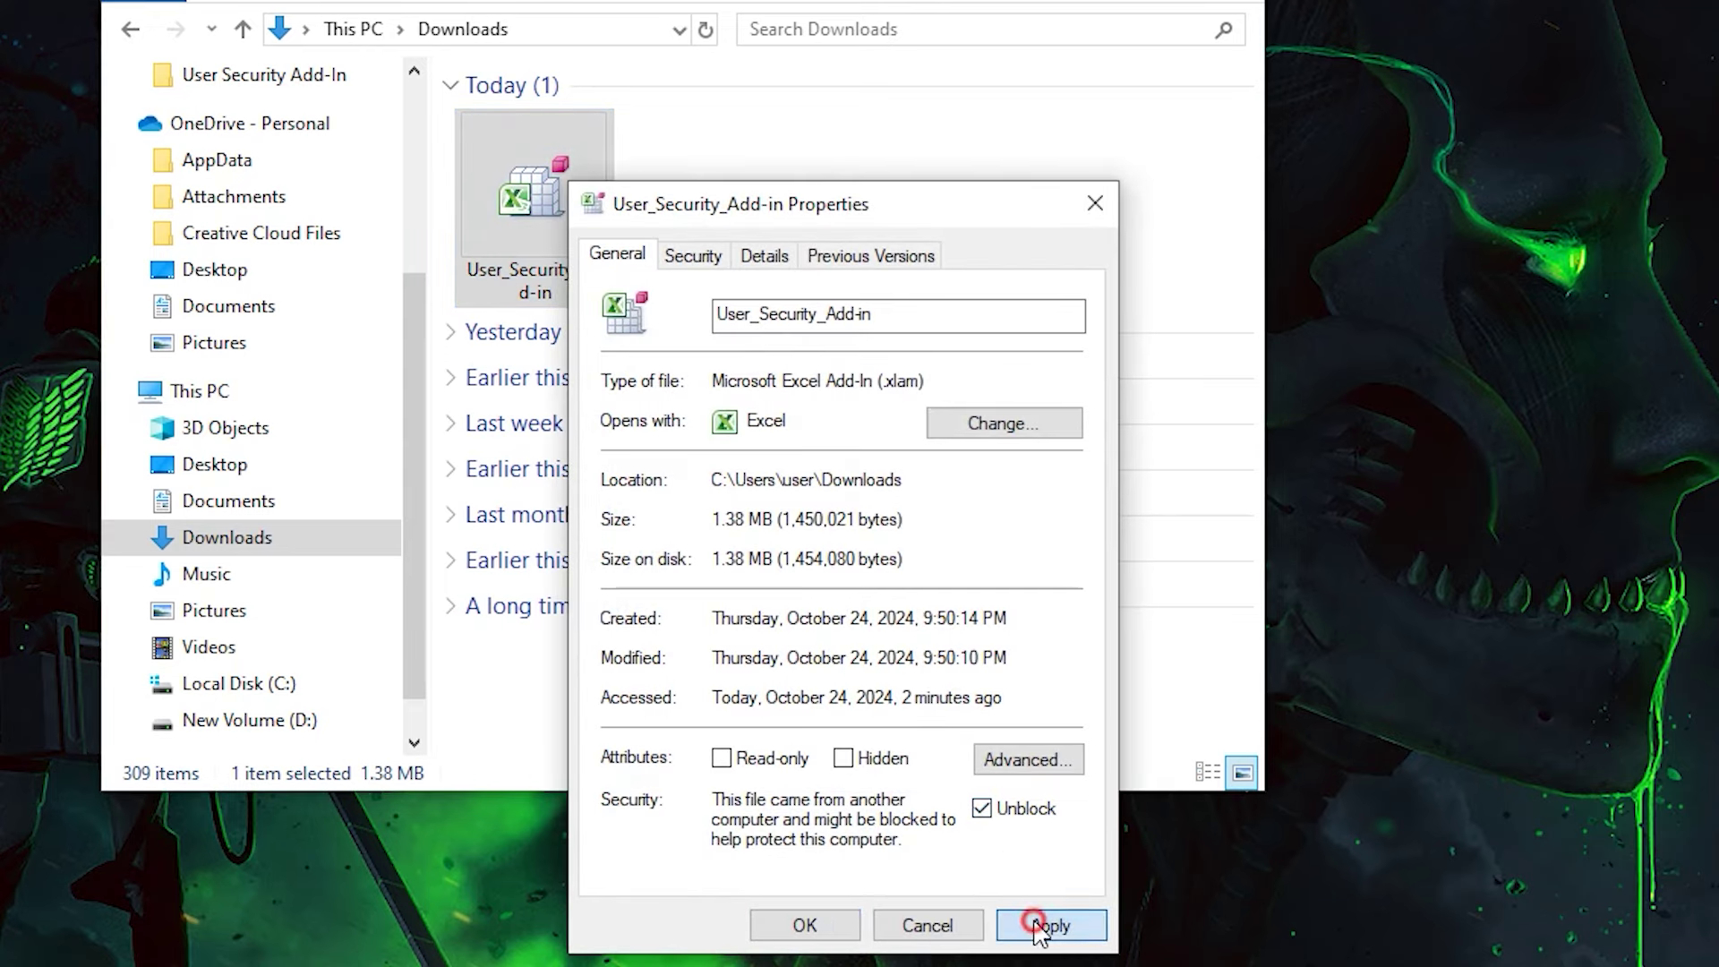
click(825, 931)
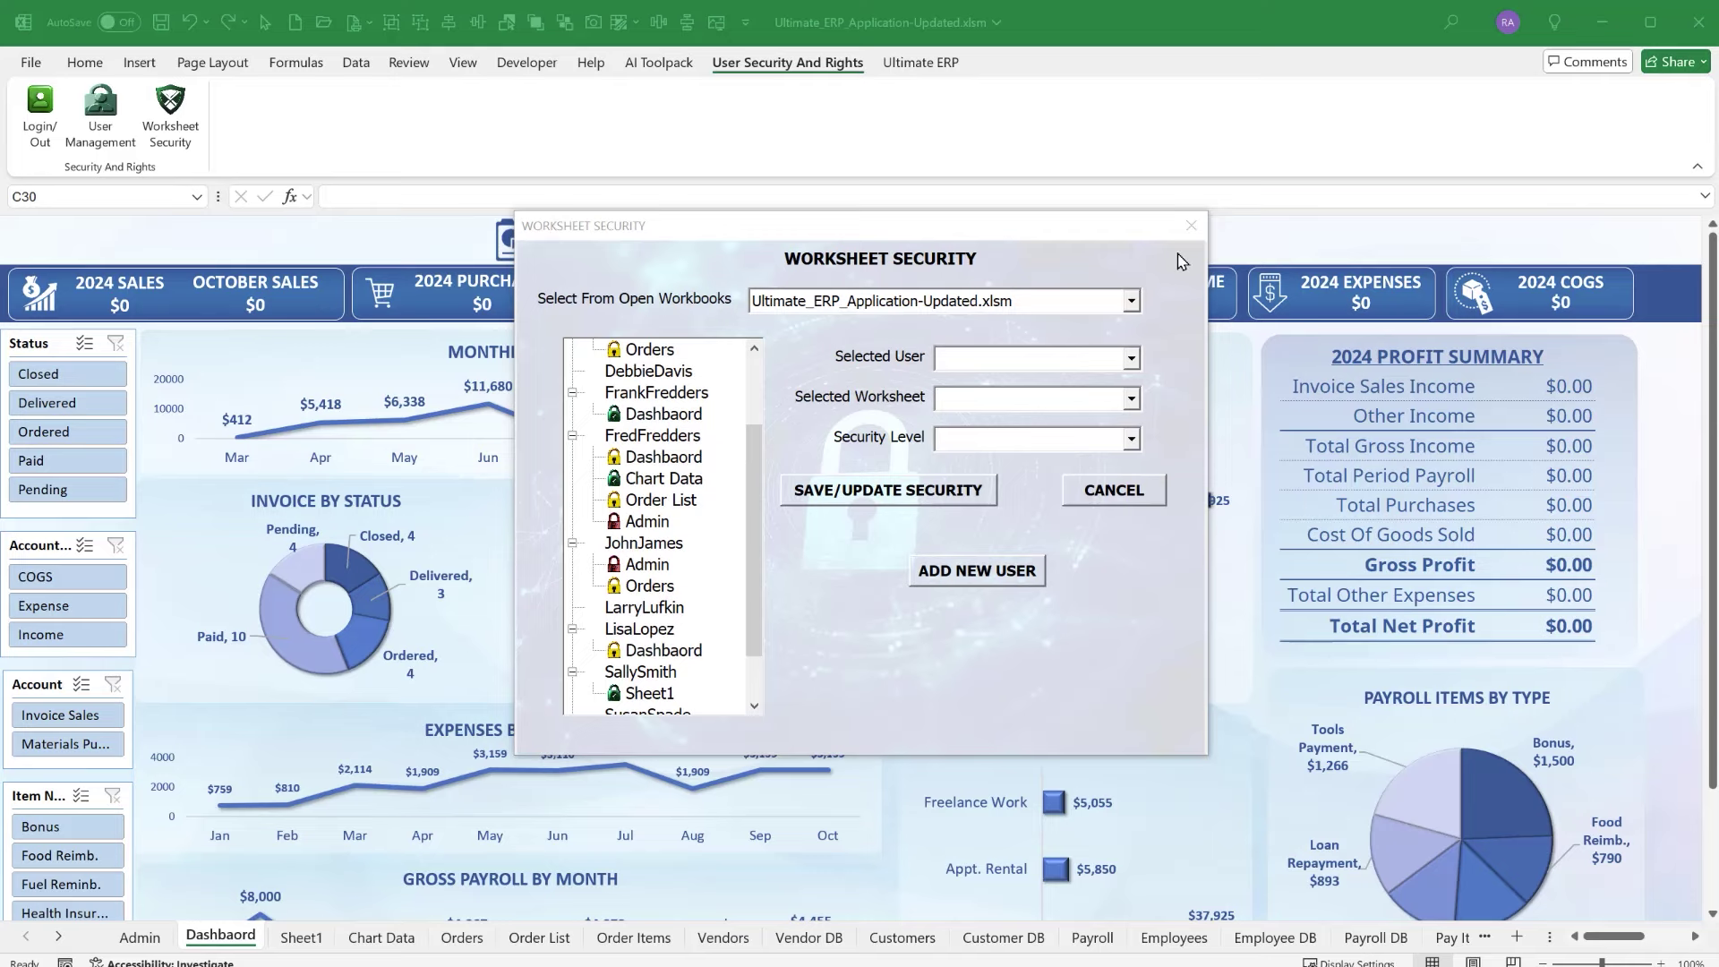
click(1190, 225)
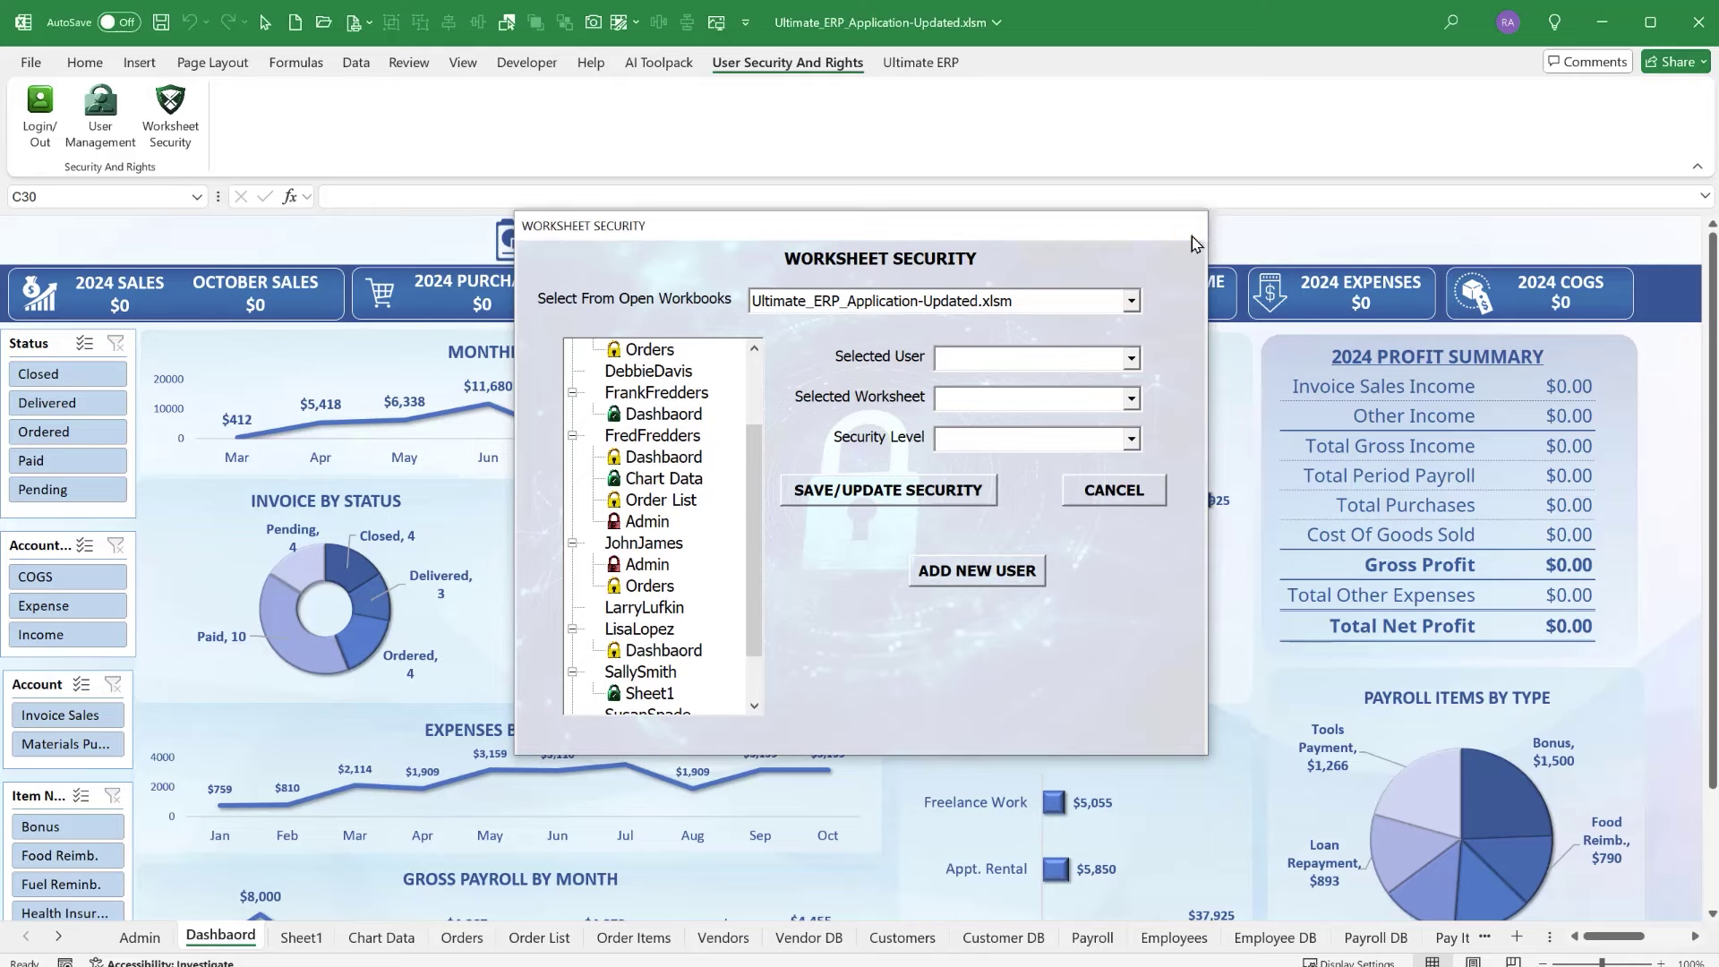
click(526, 62)
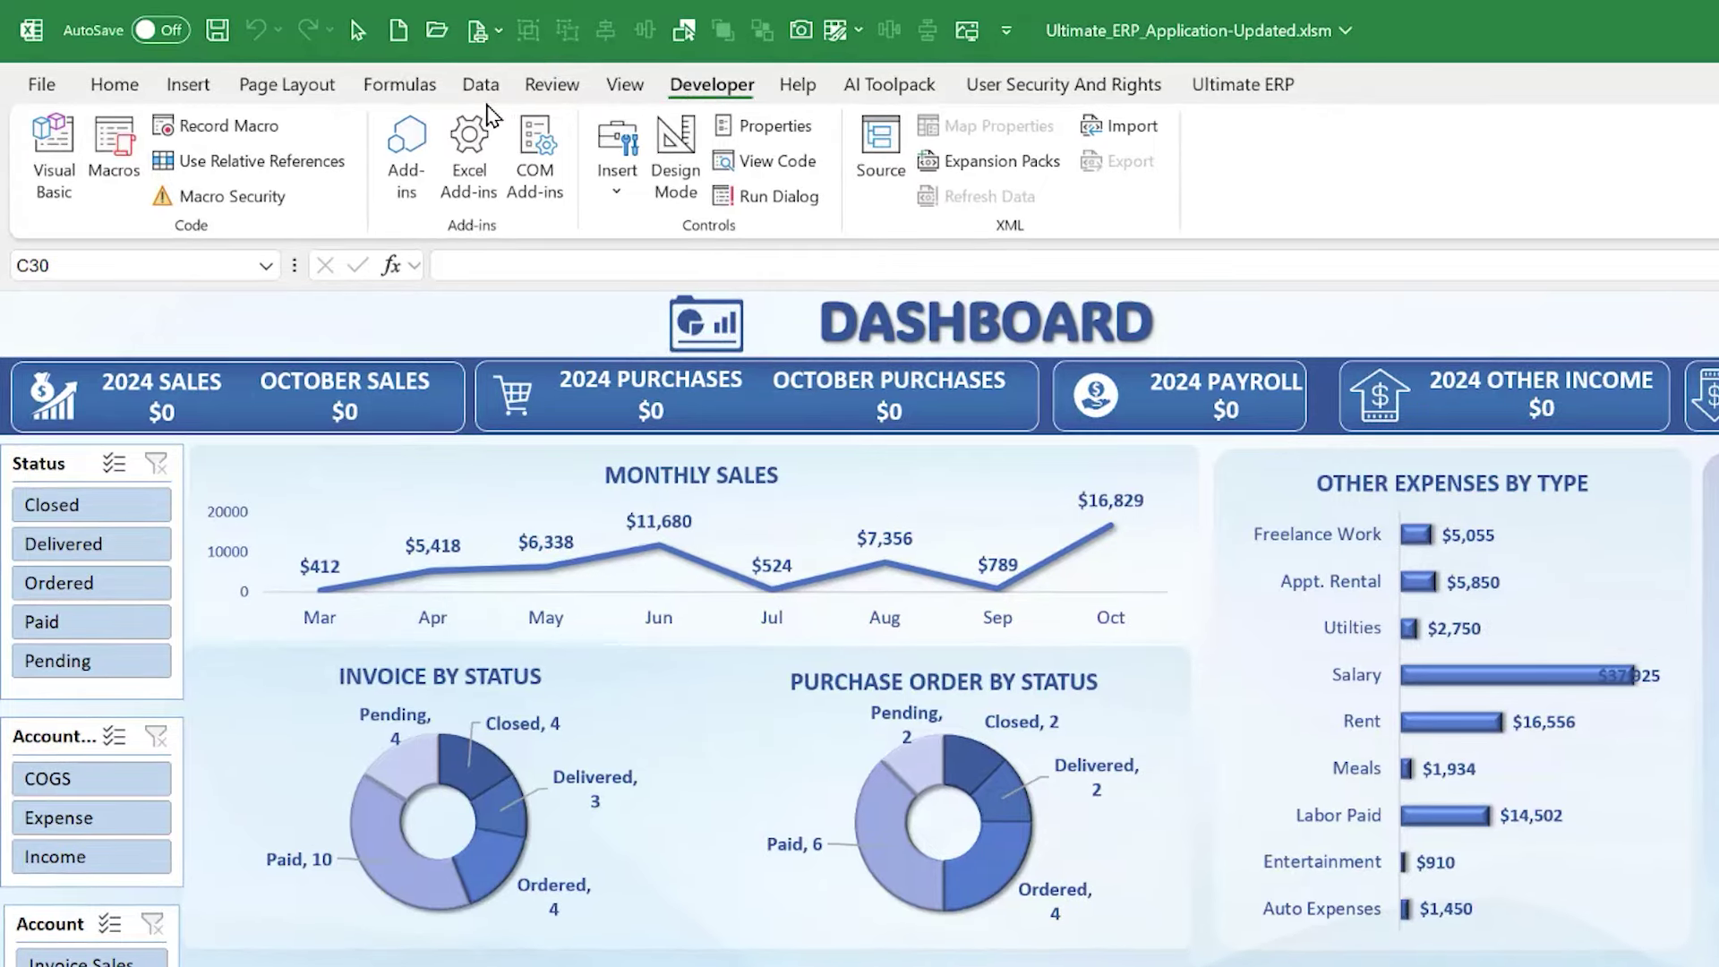
right_click(461, 86)
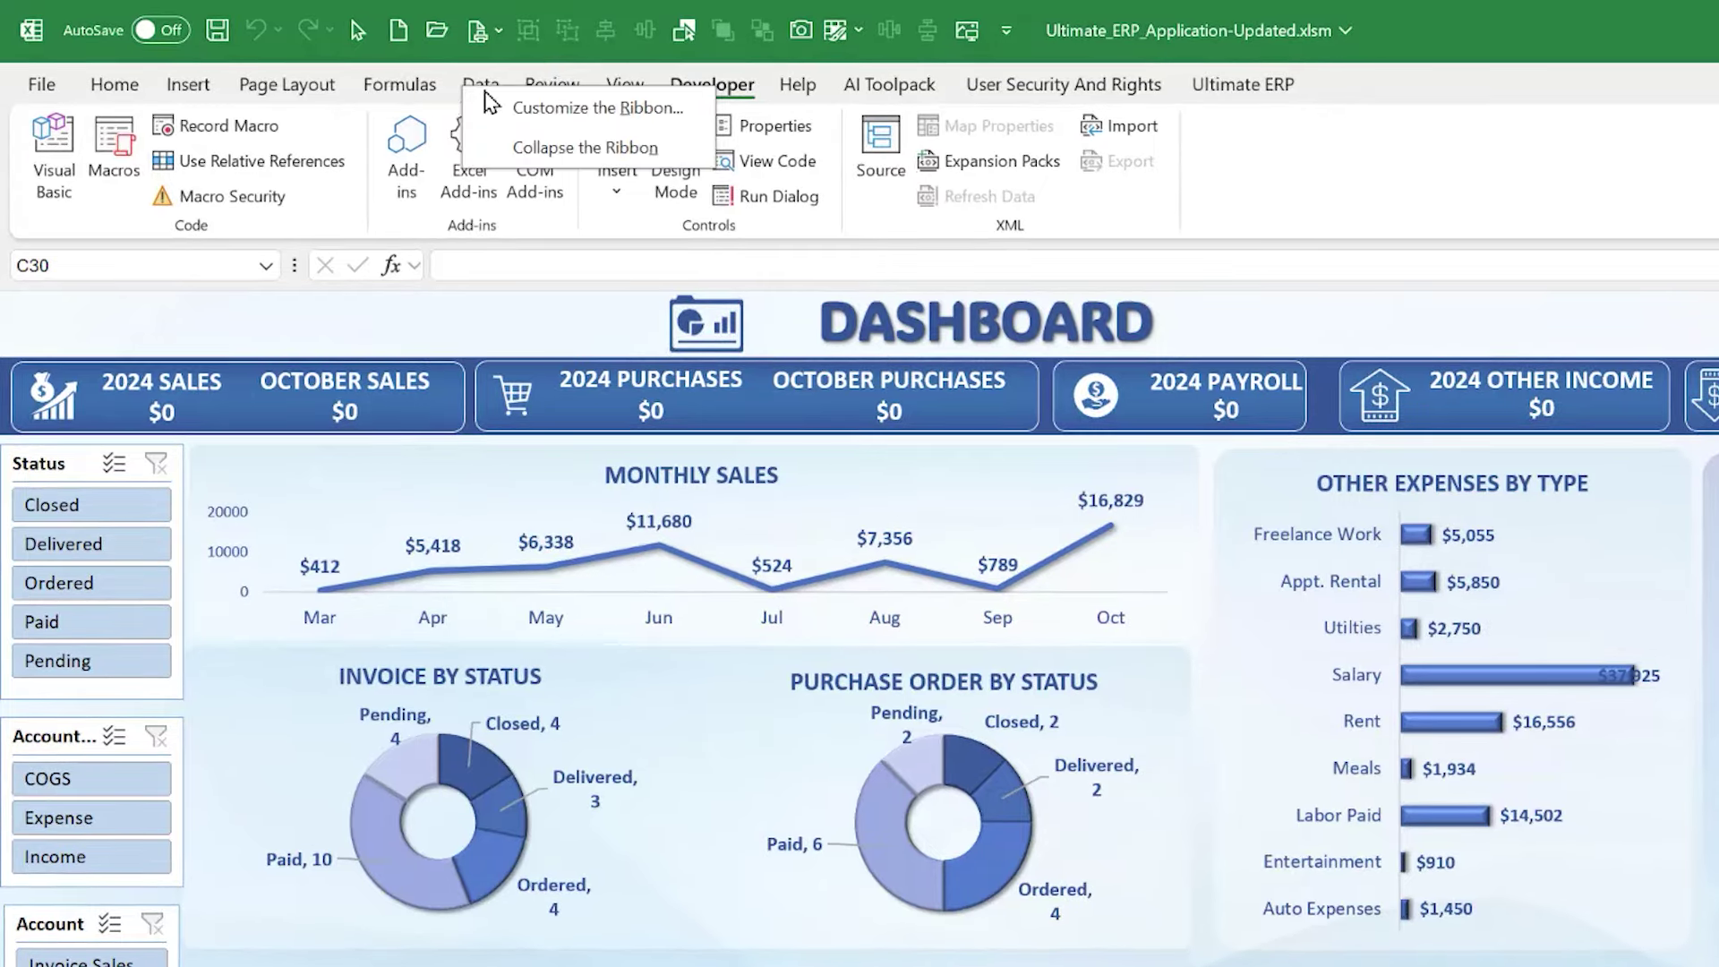
click(517, 116)
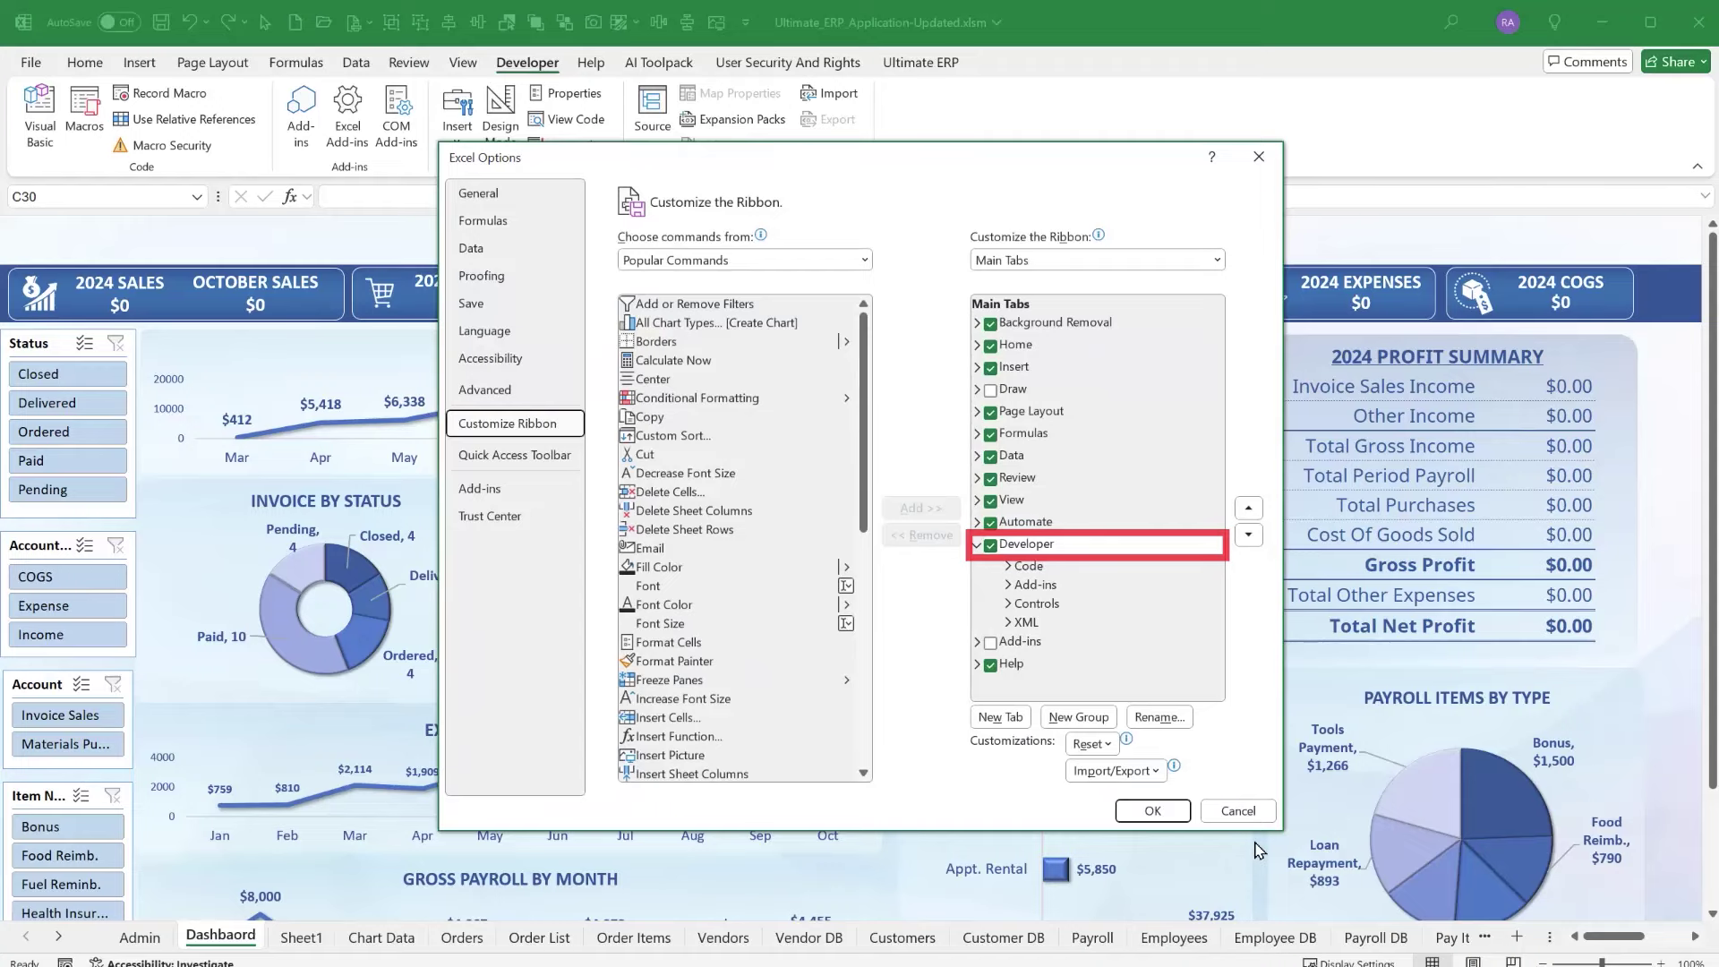
click(1238, 811)
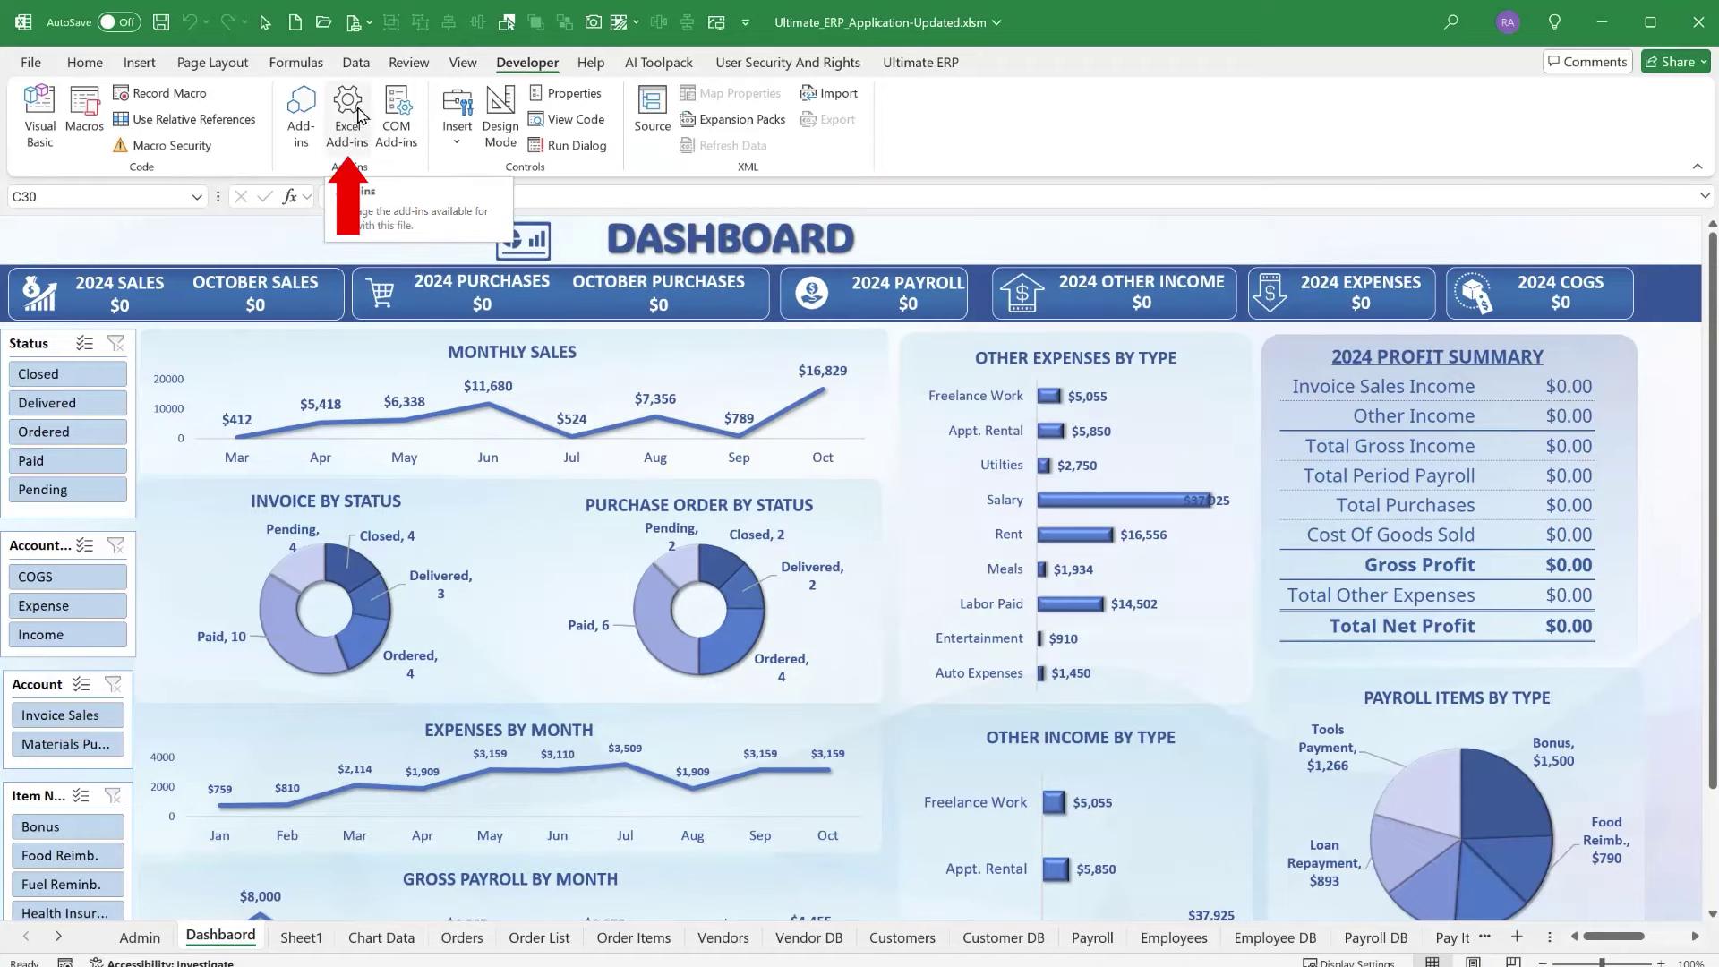
- In Excel Add-ins, browse the Downloads folder for an add-in file, then cancel
click(352, 111)
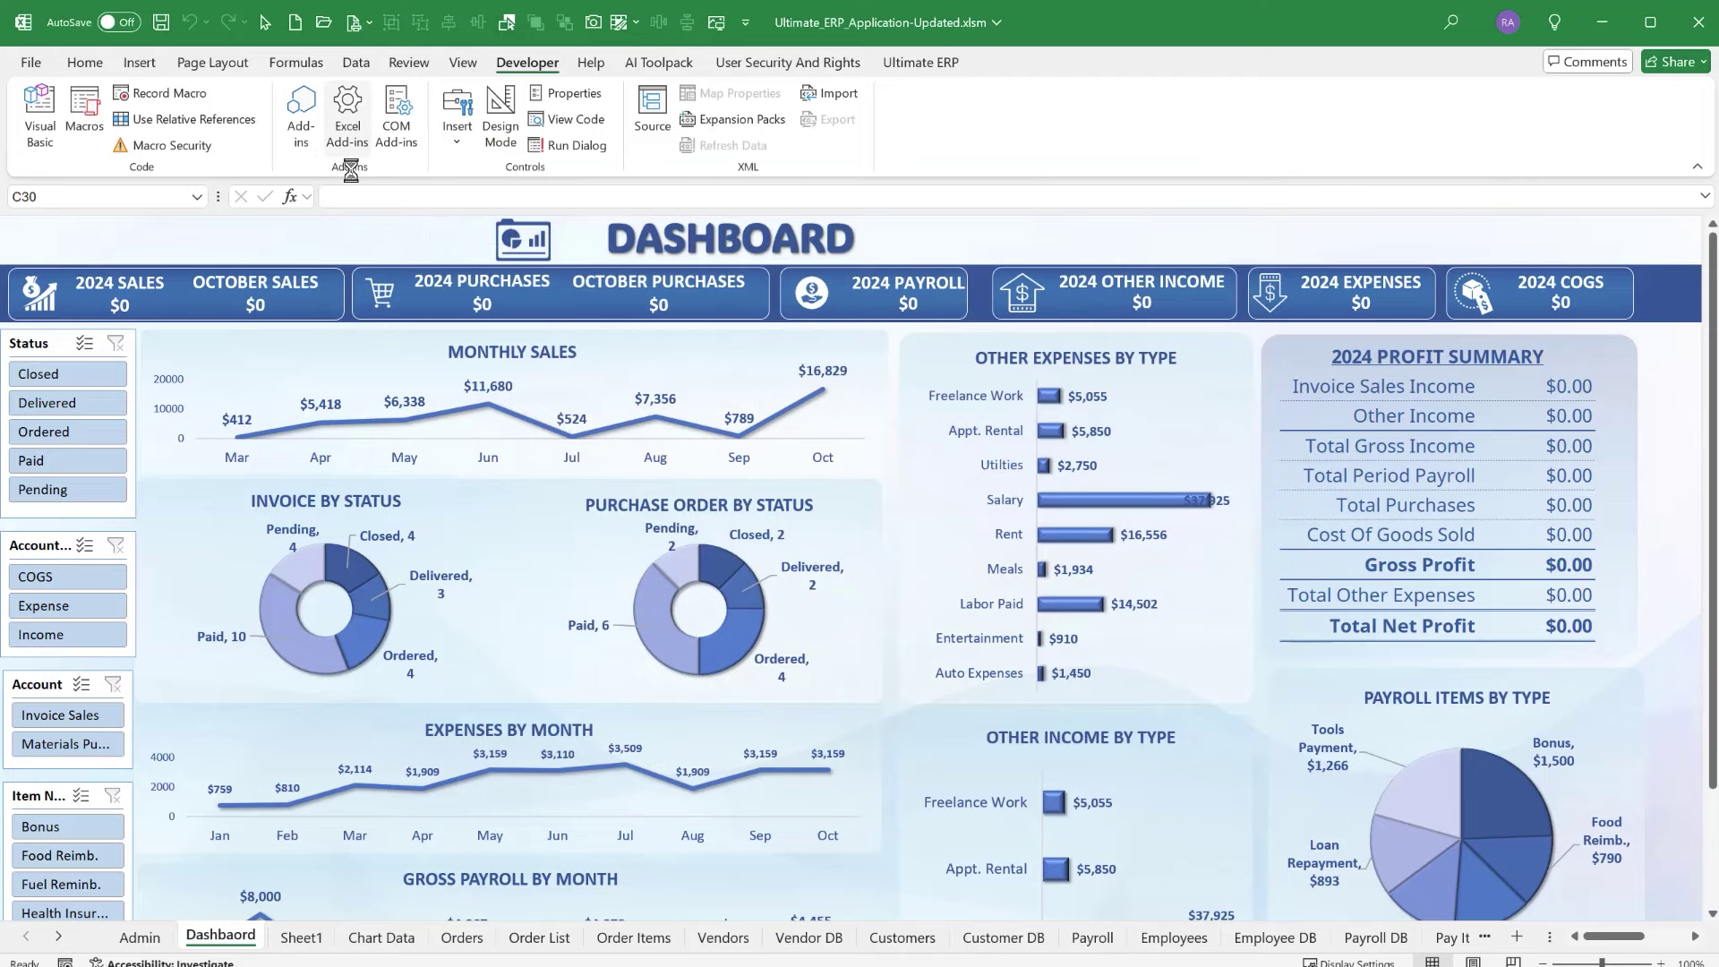
drag(1535, 857, 591, 170)
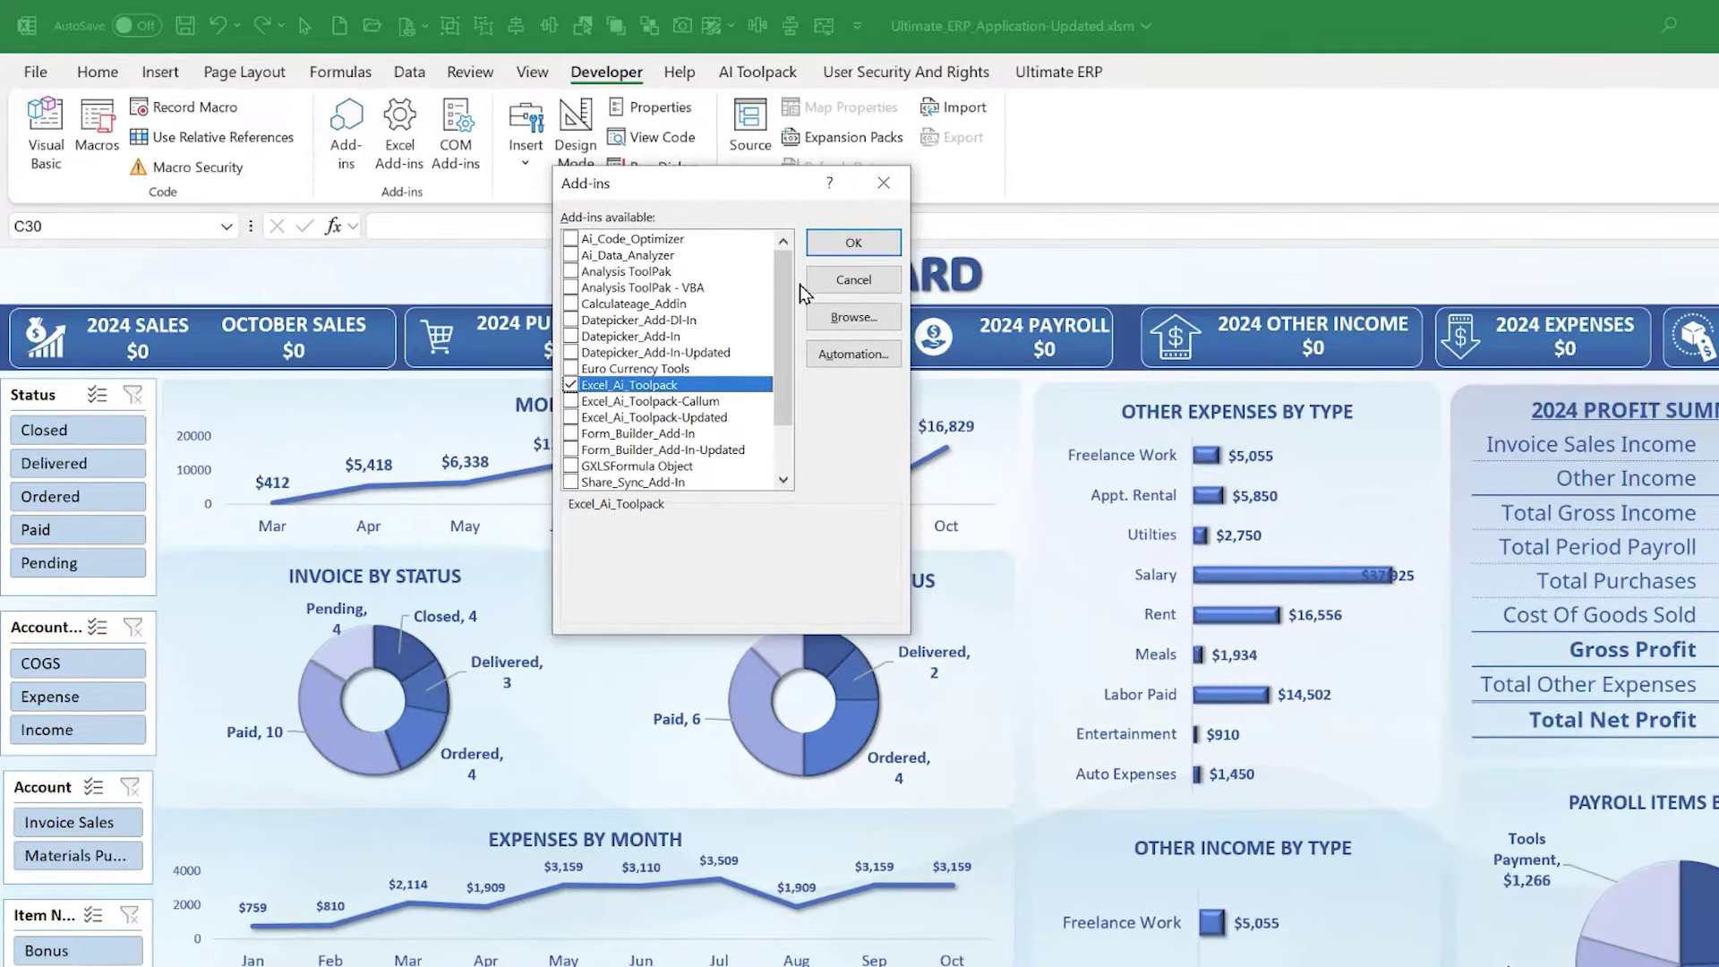
click(848, 319)
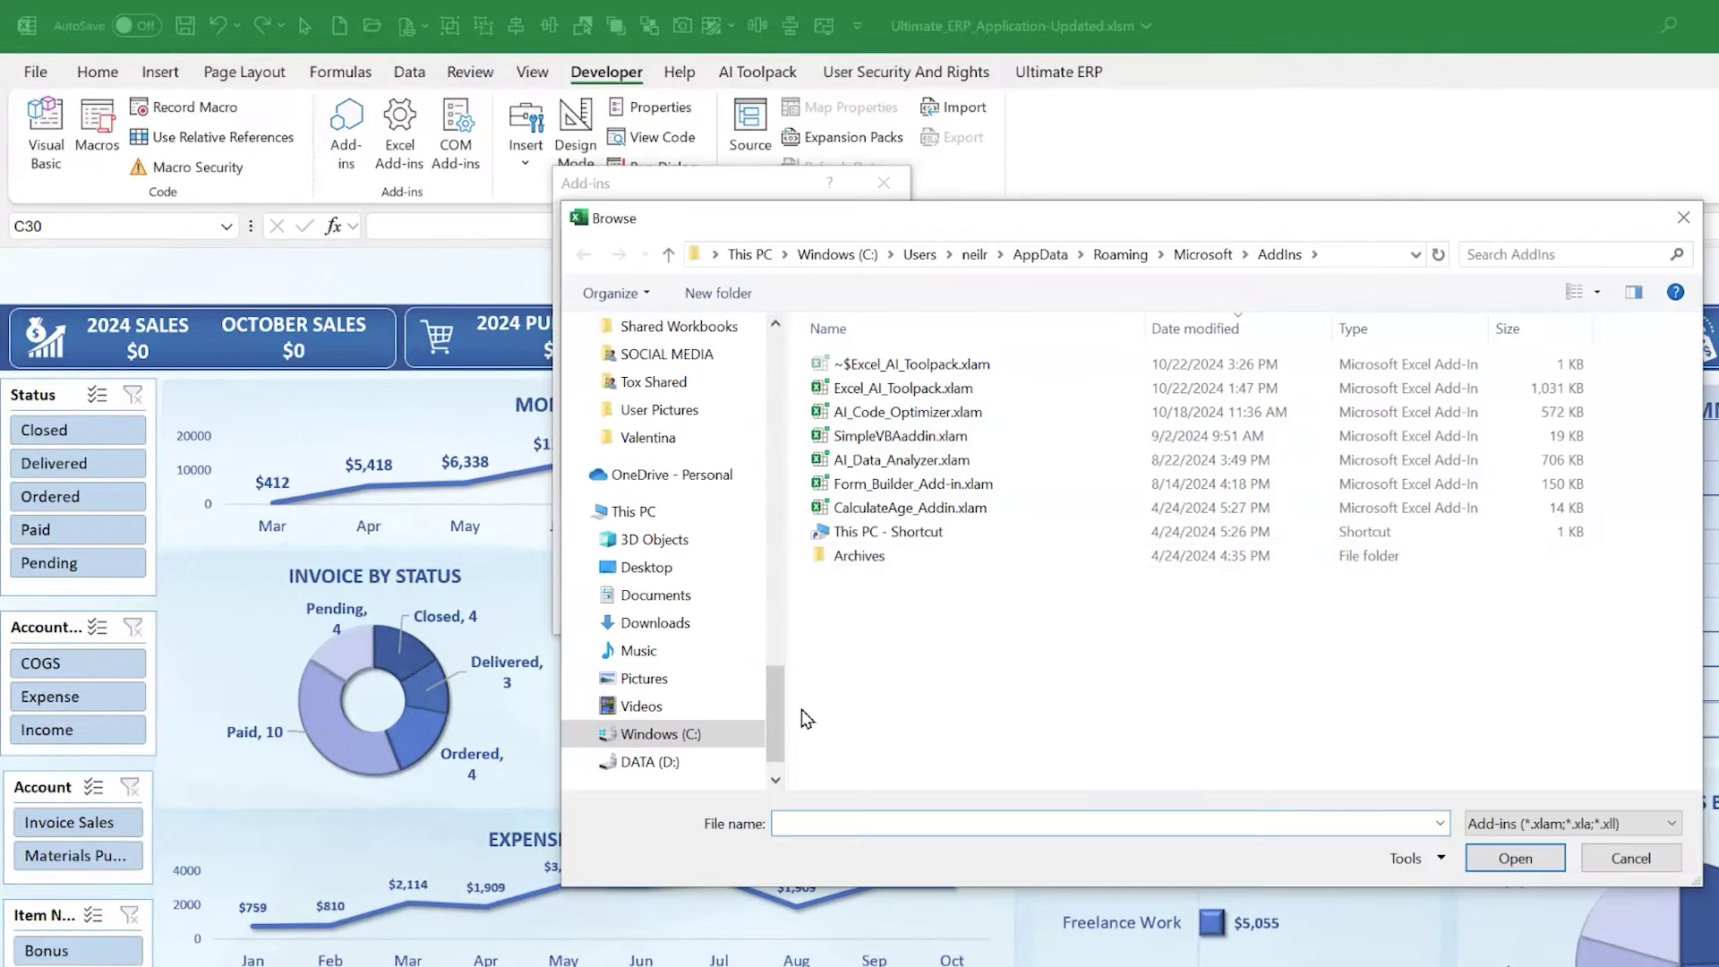
drag(770, 702, 778, 326)
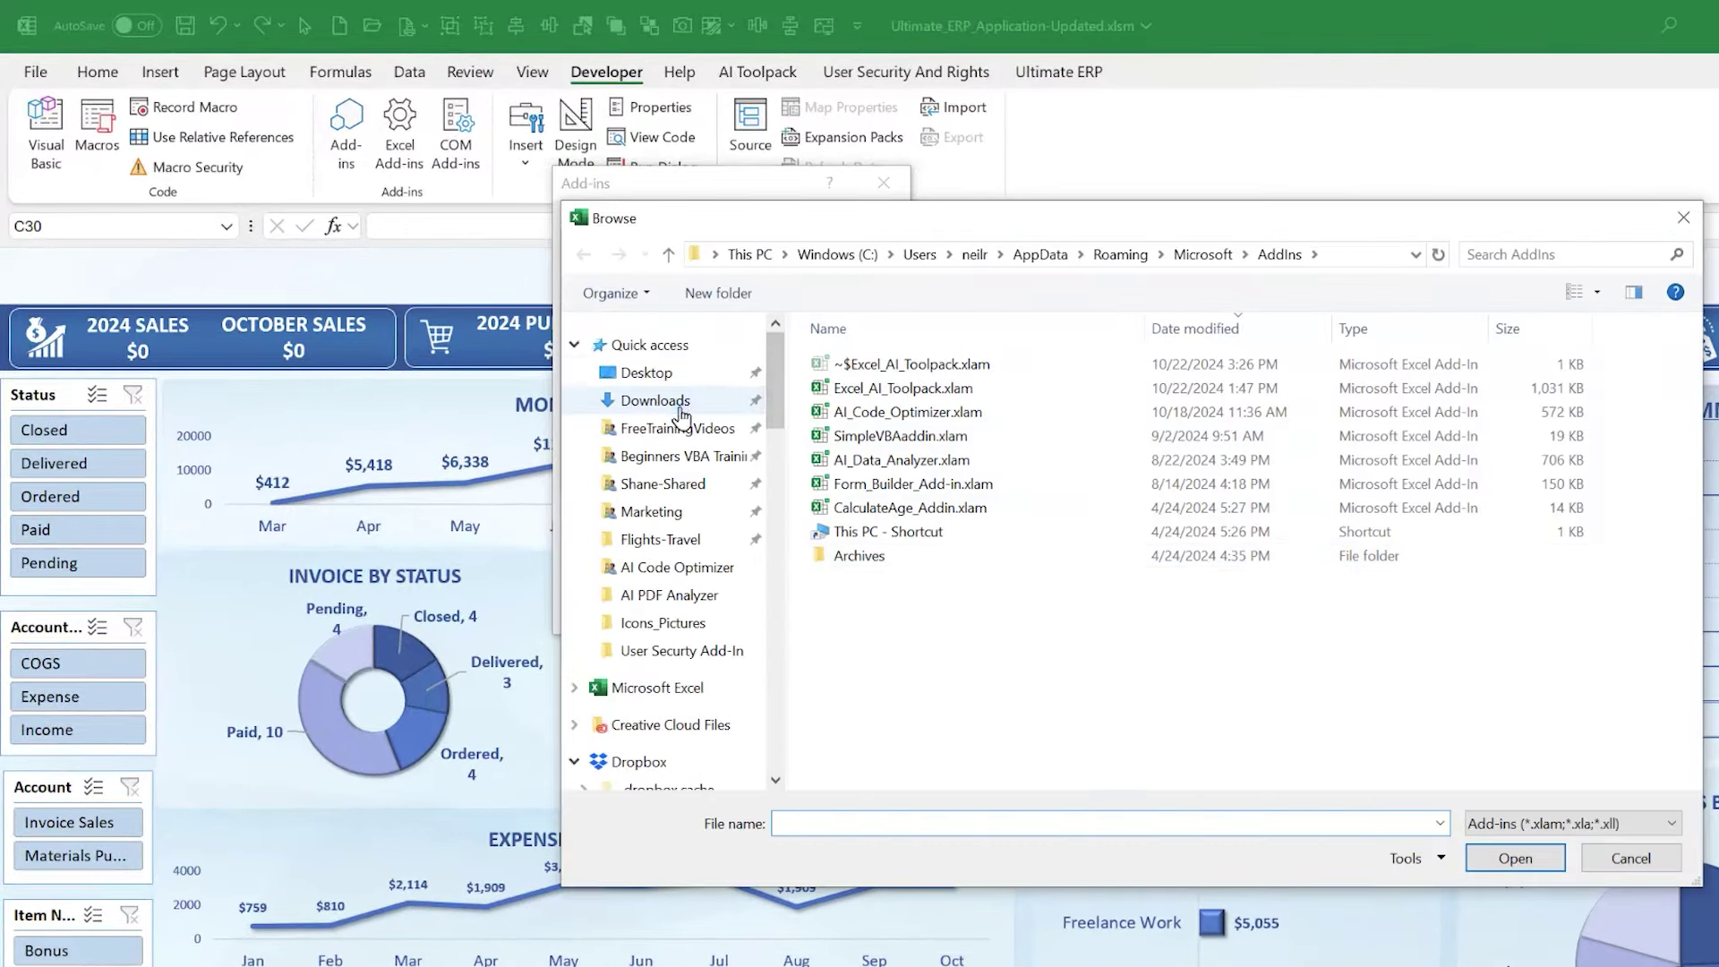
click(655, 401)
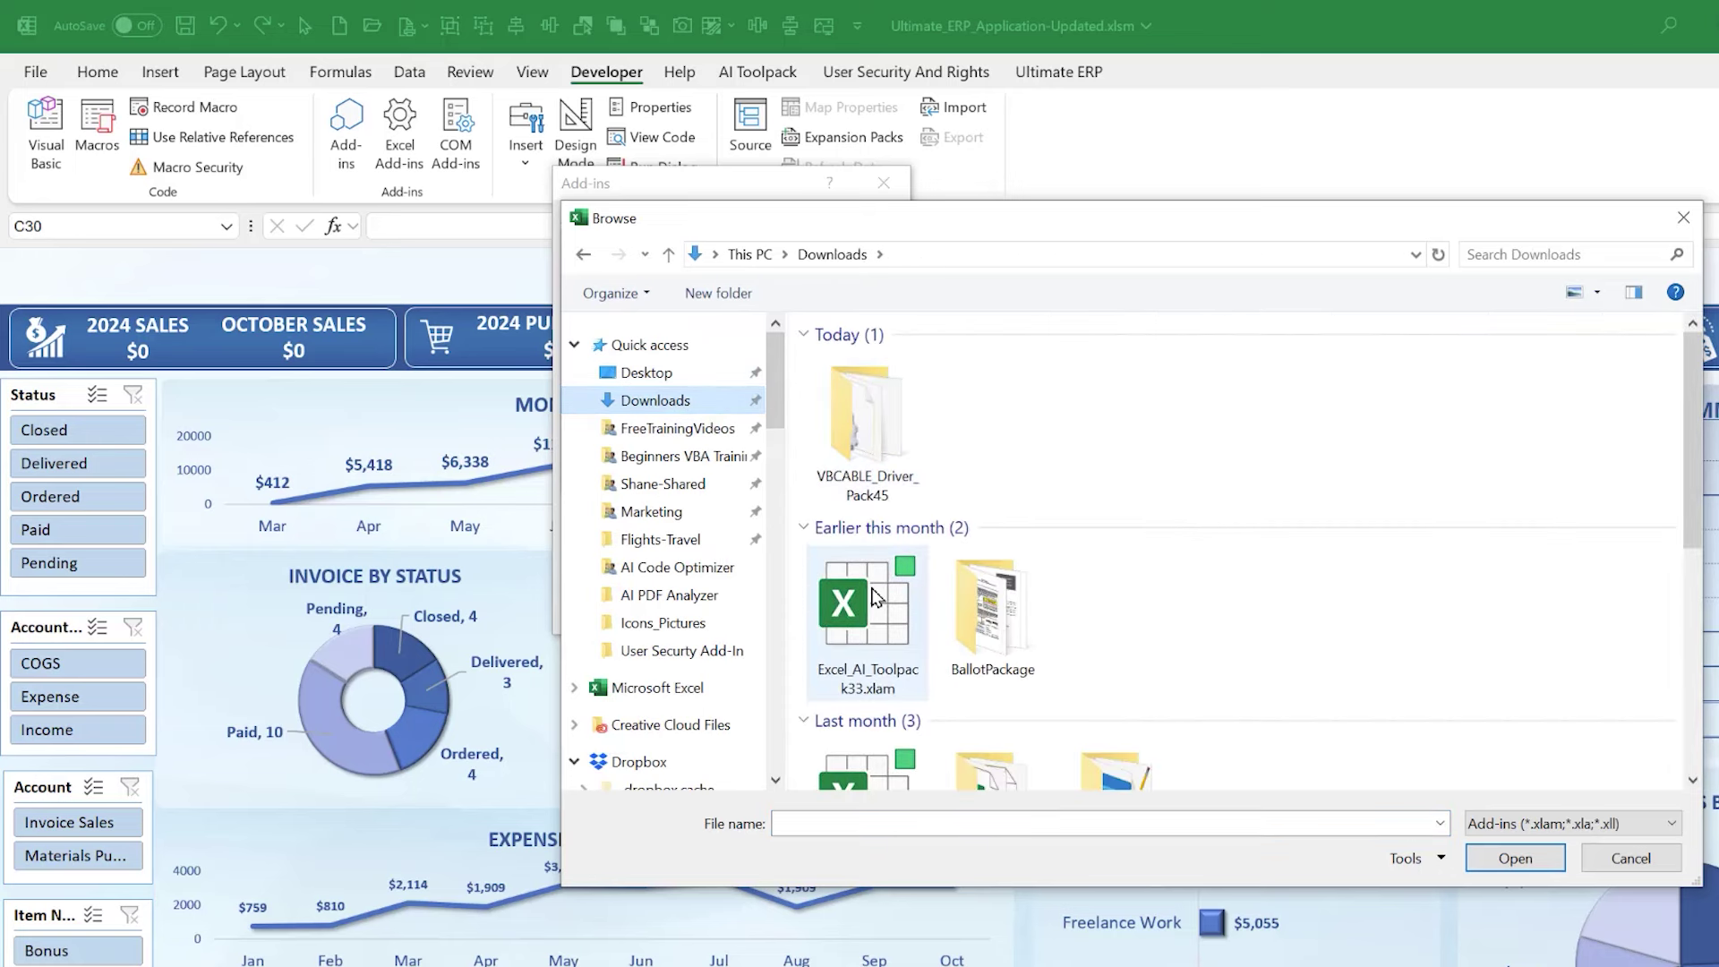
click(874, 595)
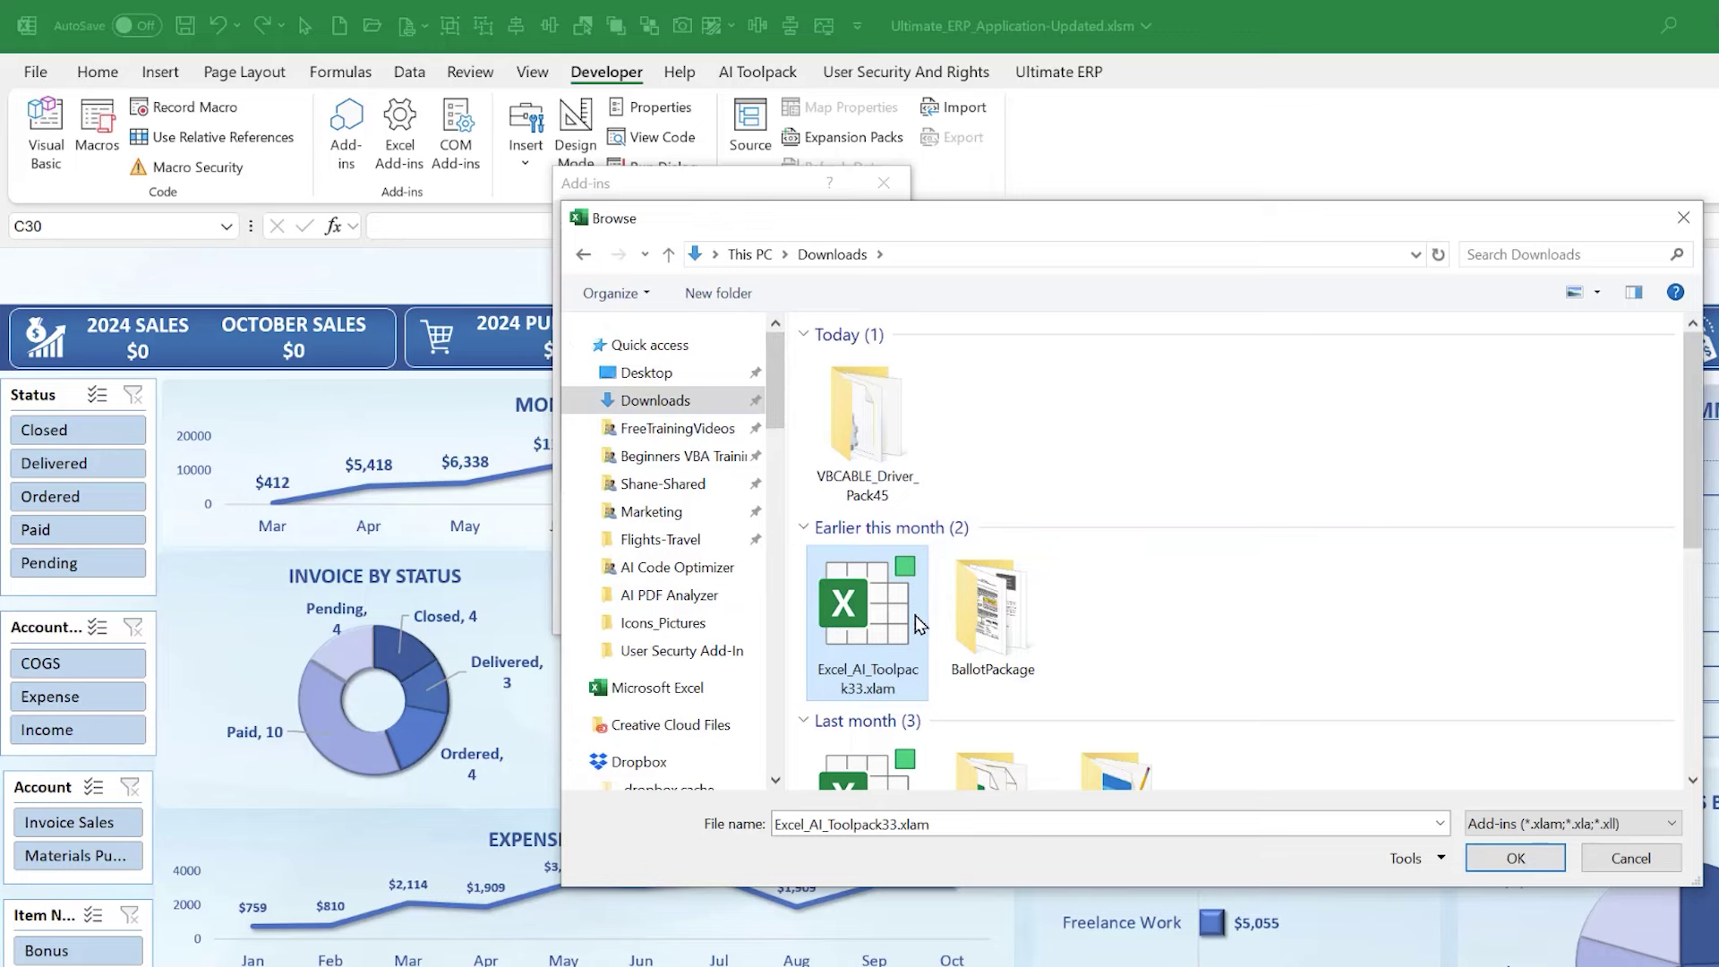
click(1616, 858)
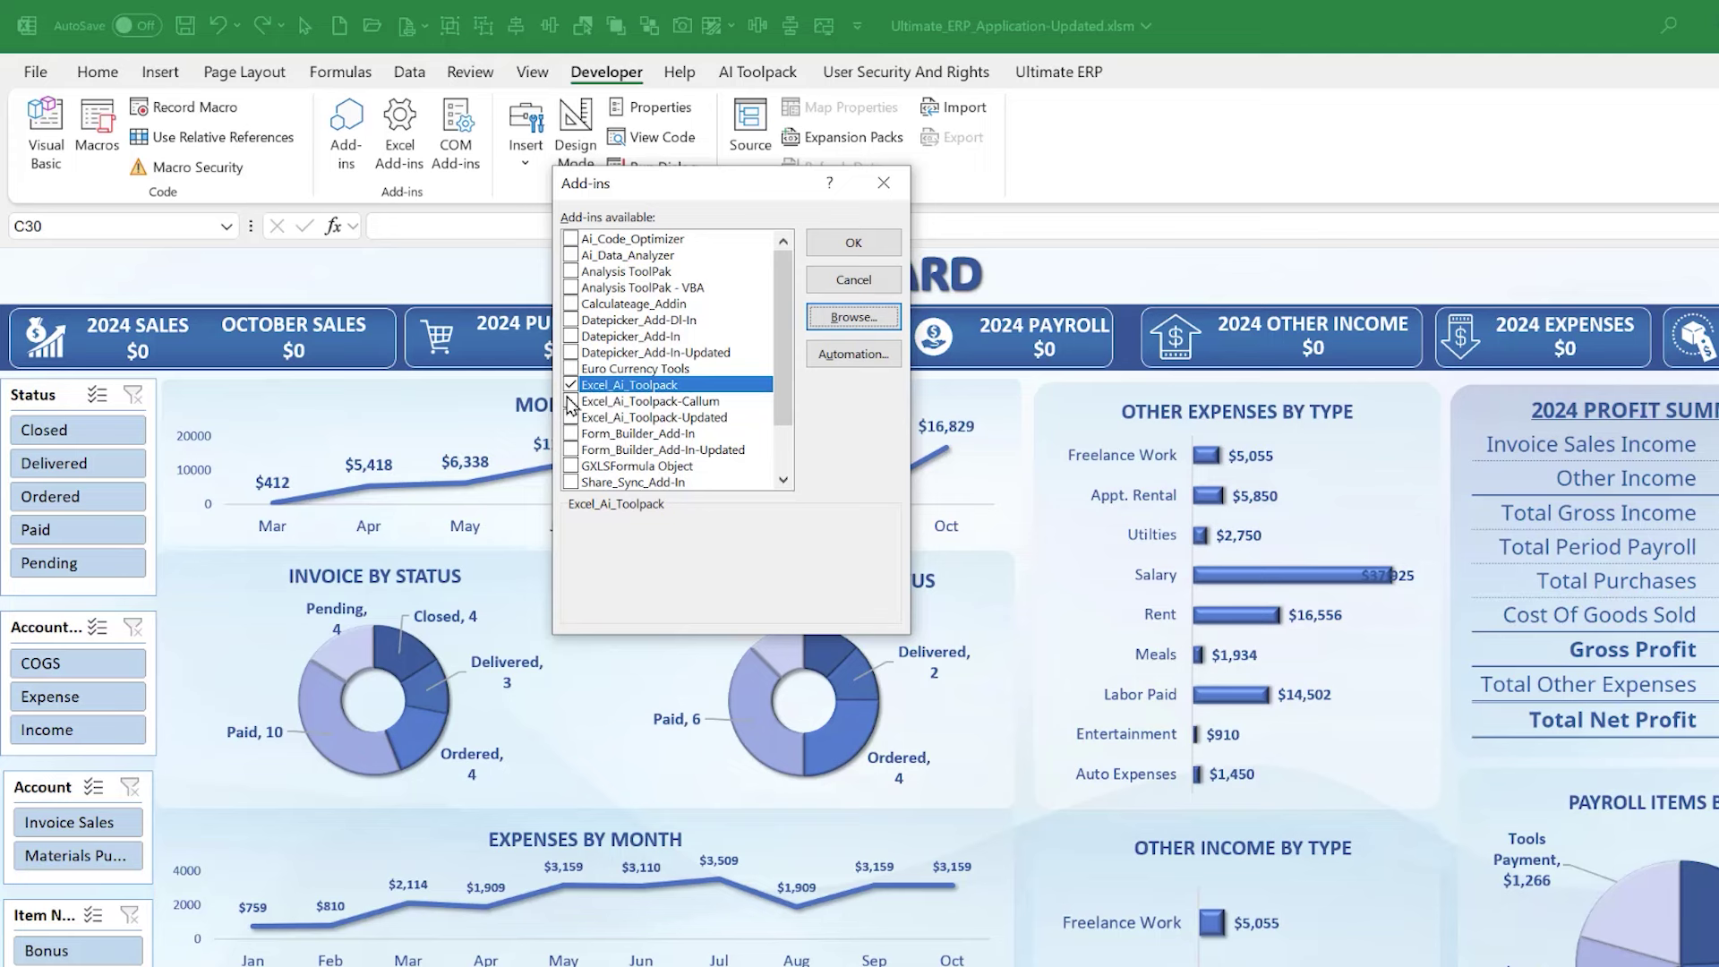
- Uncheck User_Security_Add-In and apply, then re-enable it in the Add-ins list
scroll(761, 410, down, 2)
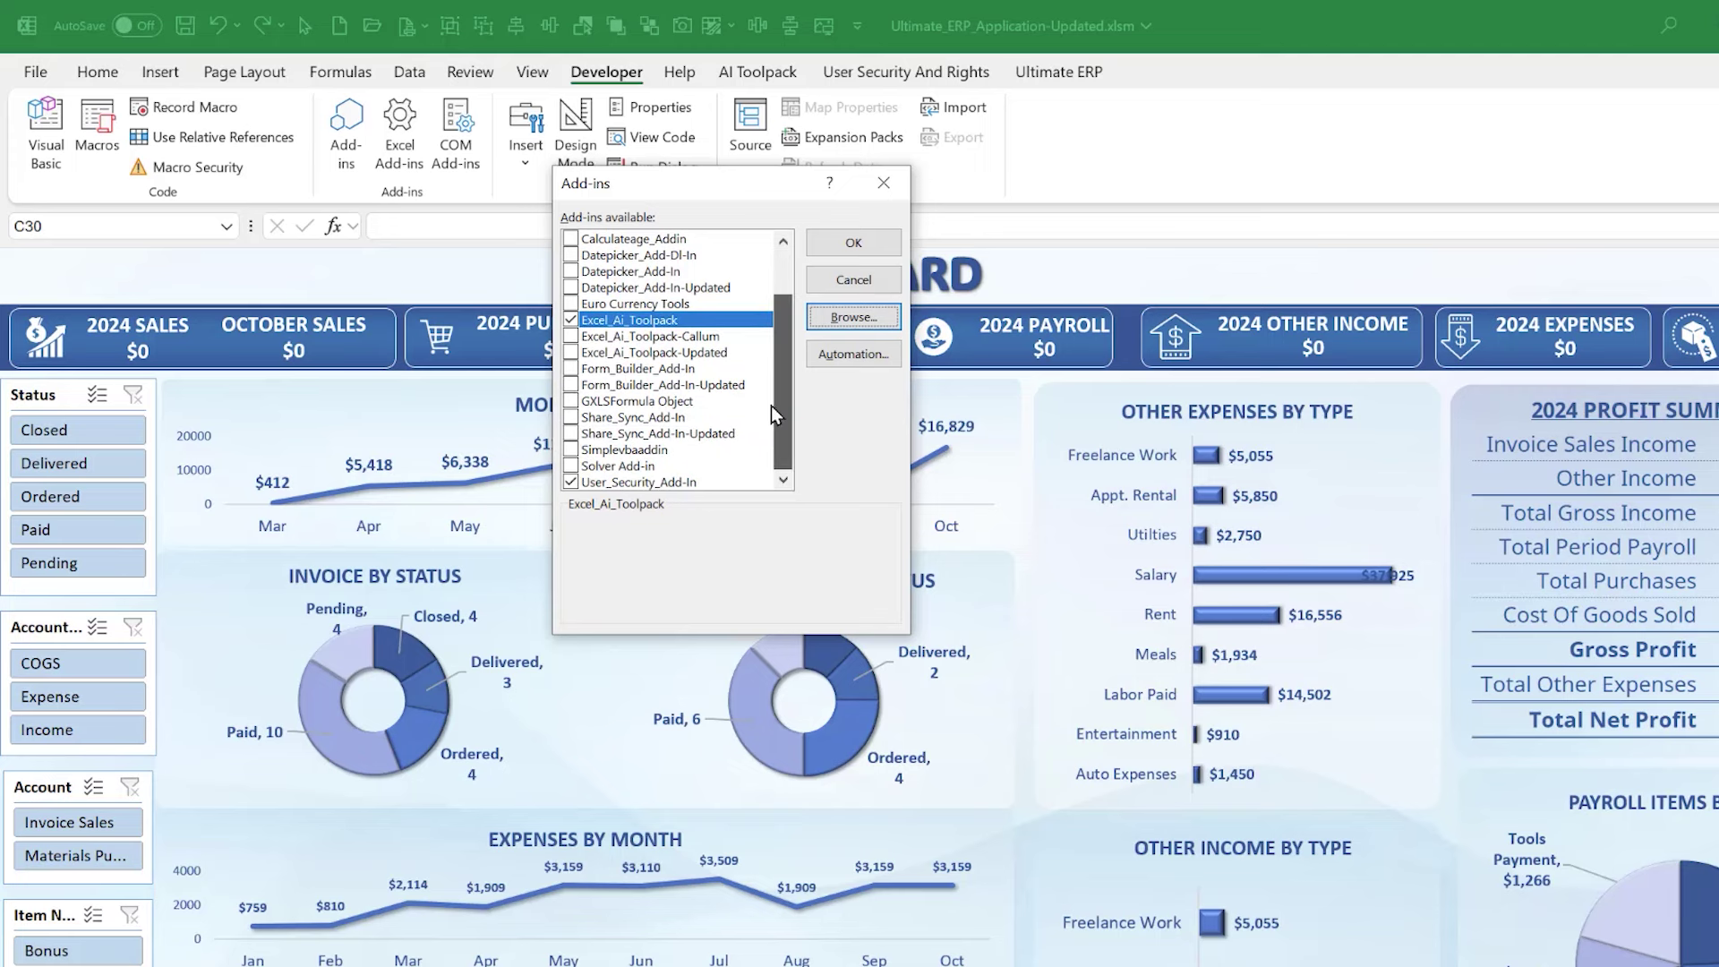
click(571, 482)
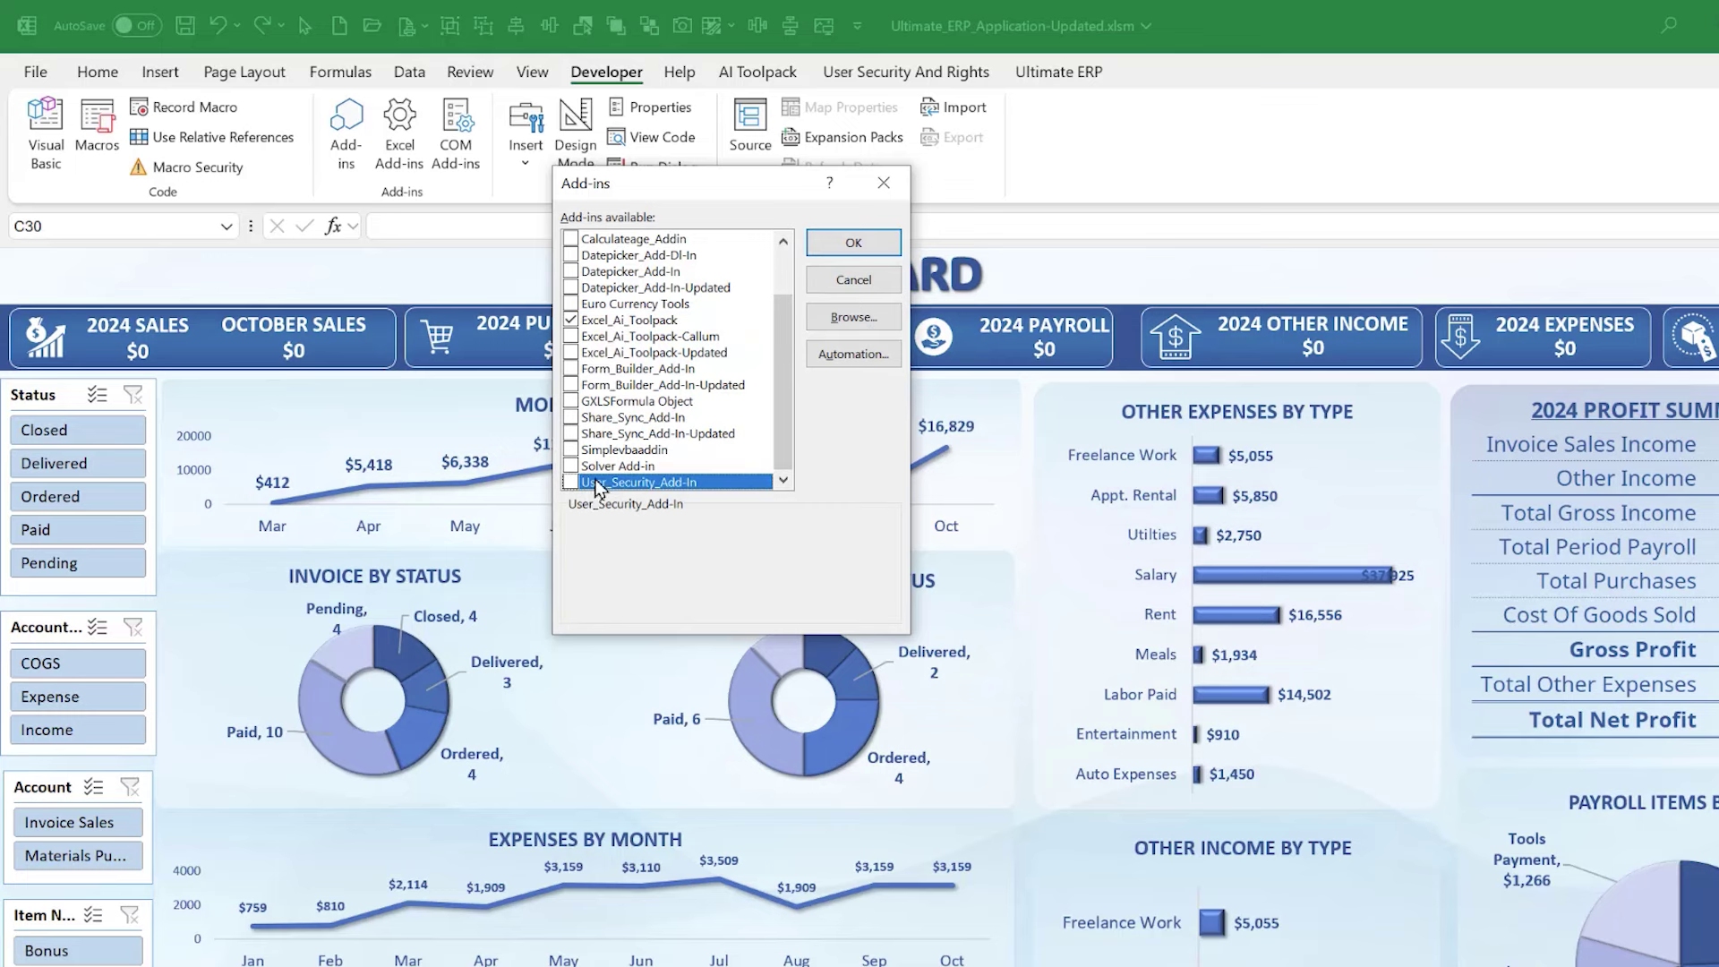
click(862, 245)
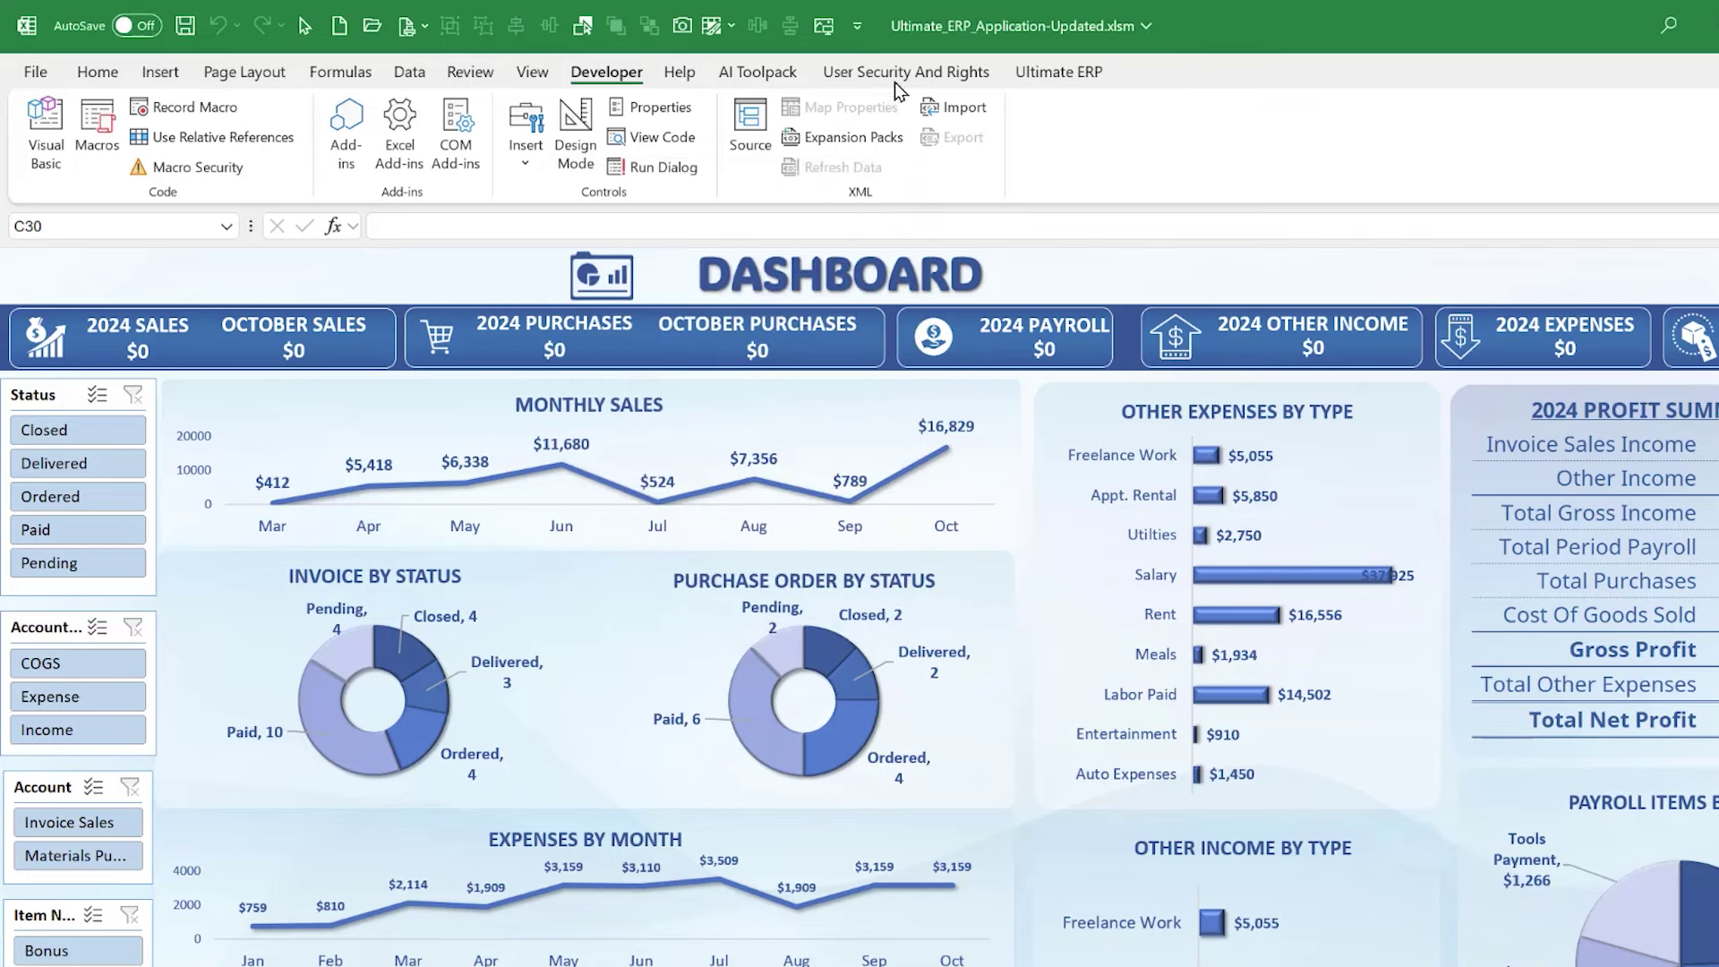
click(400, 128)
scroll(741, 472, down, 1)
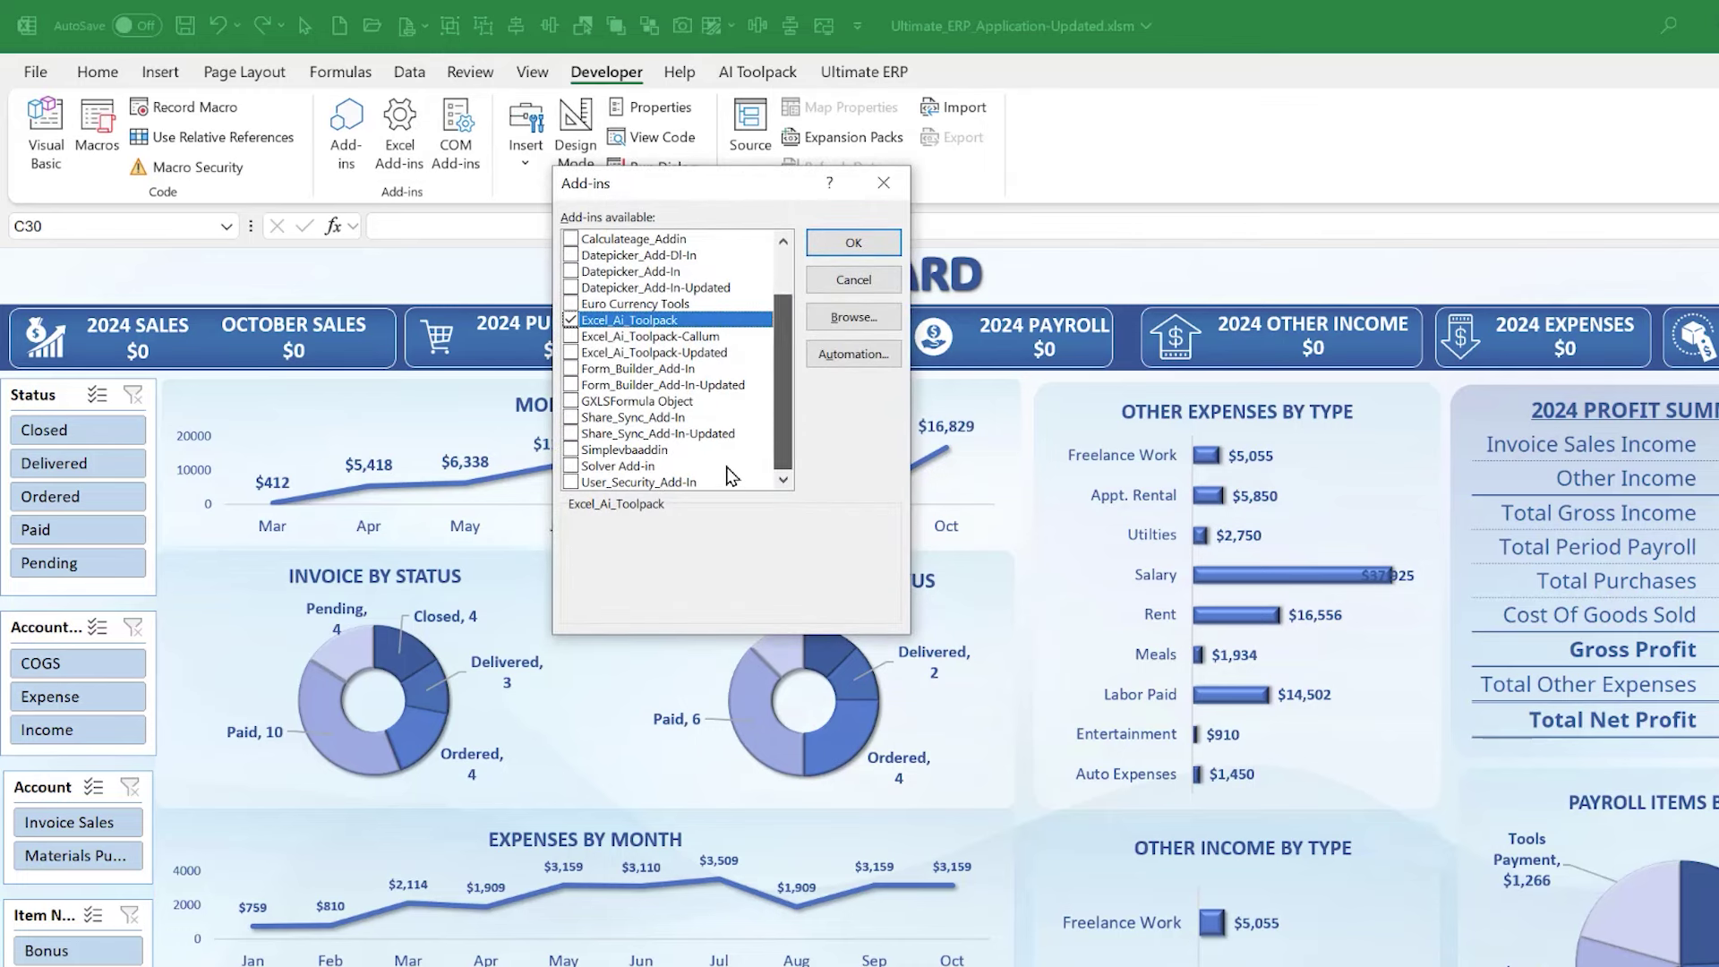
click(570, 483)
click(853, 242)
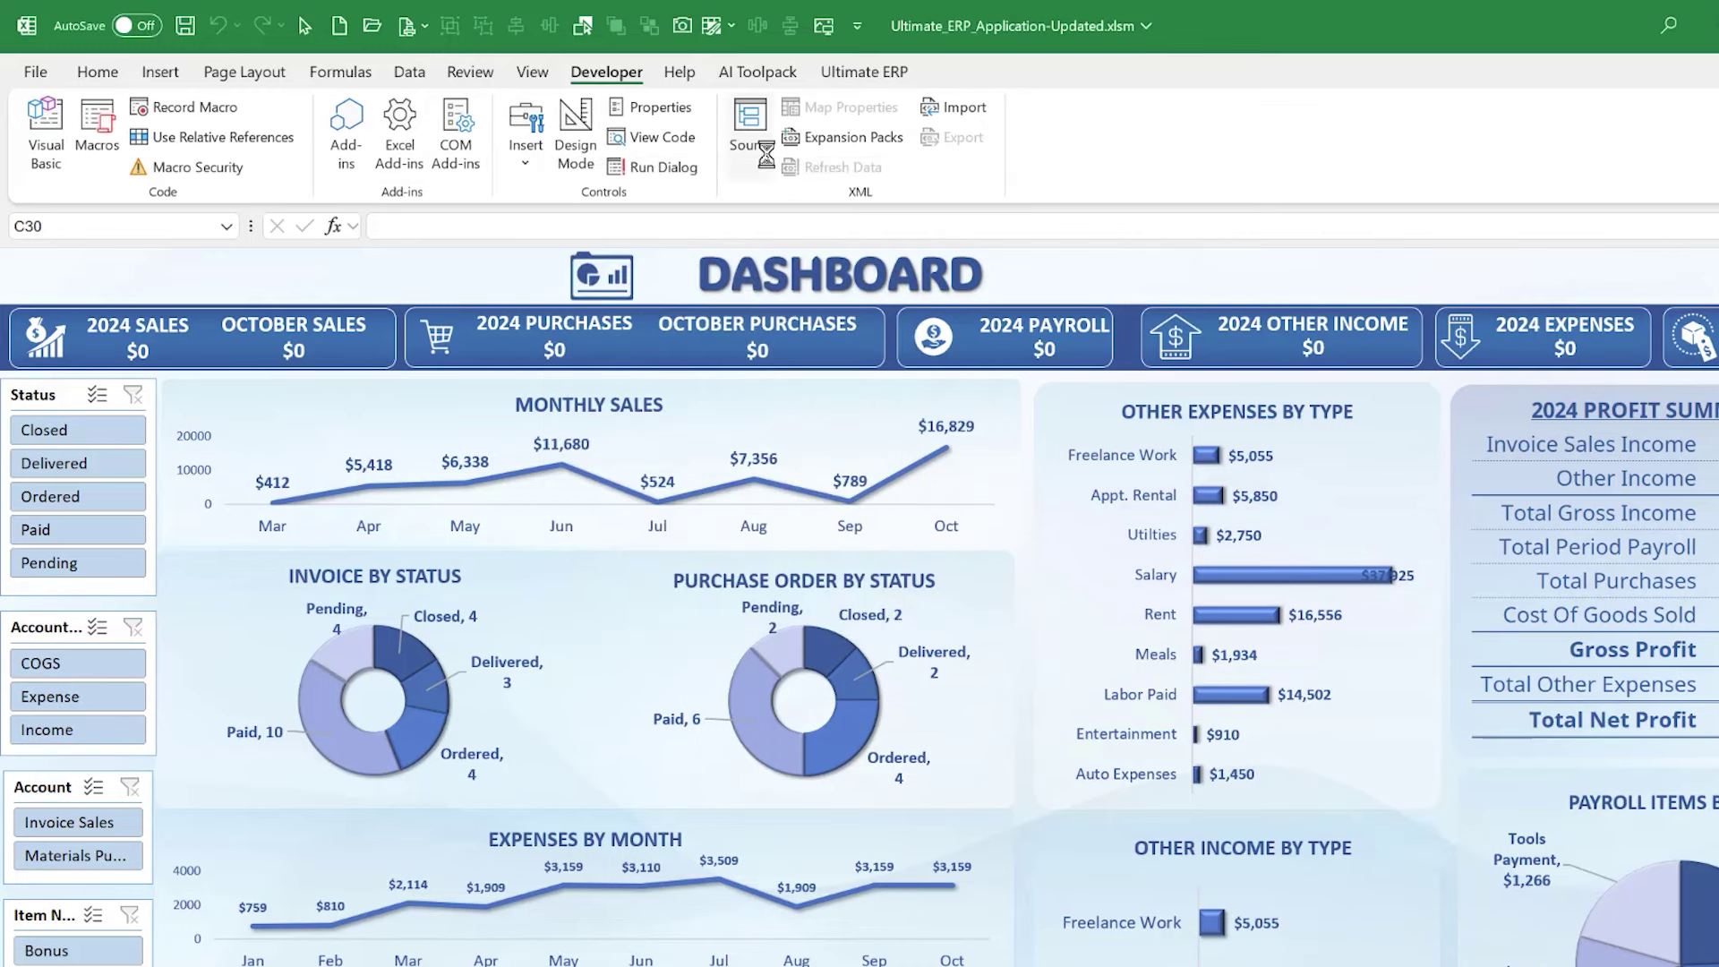
- Click through each account, including Admin, in User Management, then cancel without saving
click(1023, 71)
click(116, 144)
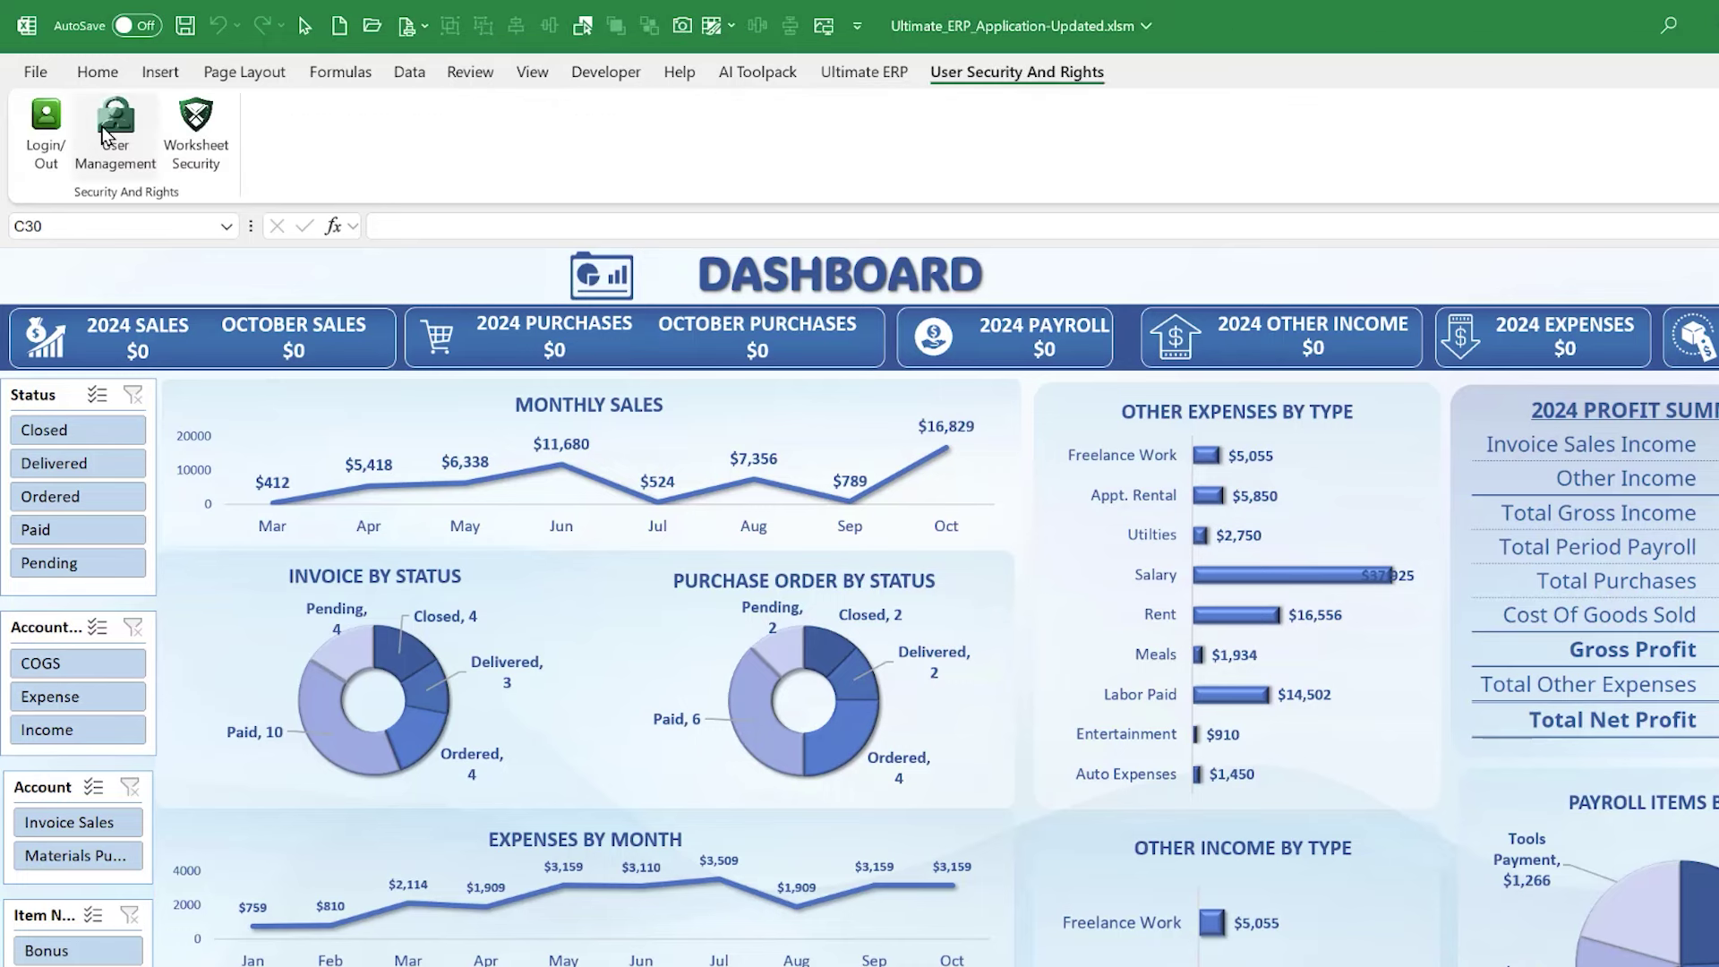
click(806, 505)
click(798, 609)
click(801, 442)
click(805, 526)
click(806, 631)
click(815, 505)
click(785, 422)
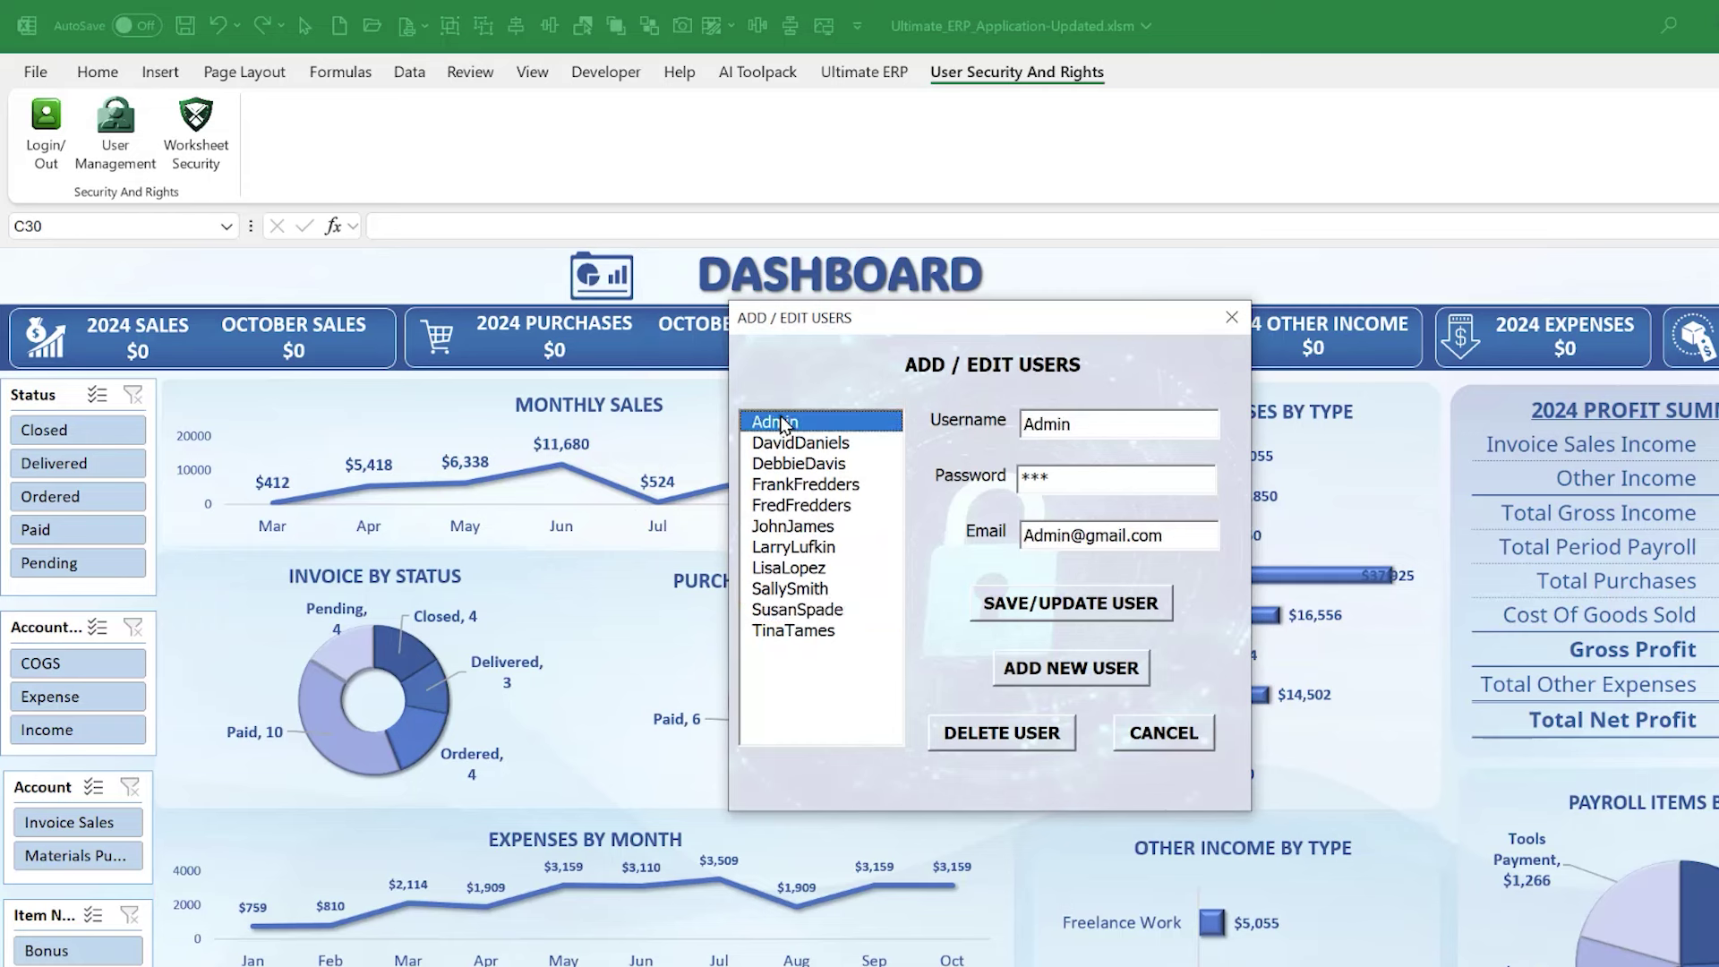
click(768, 506)
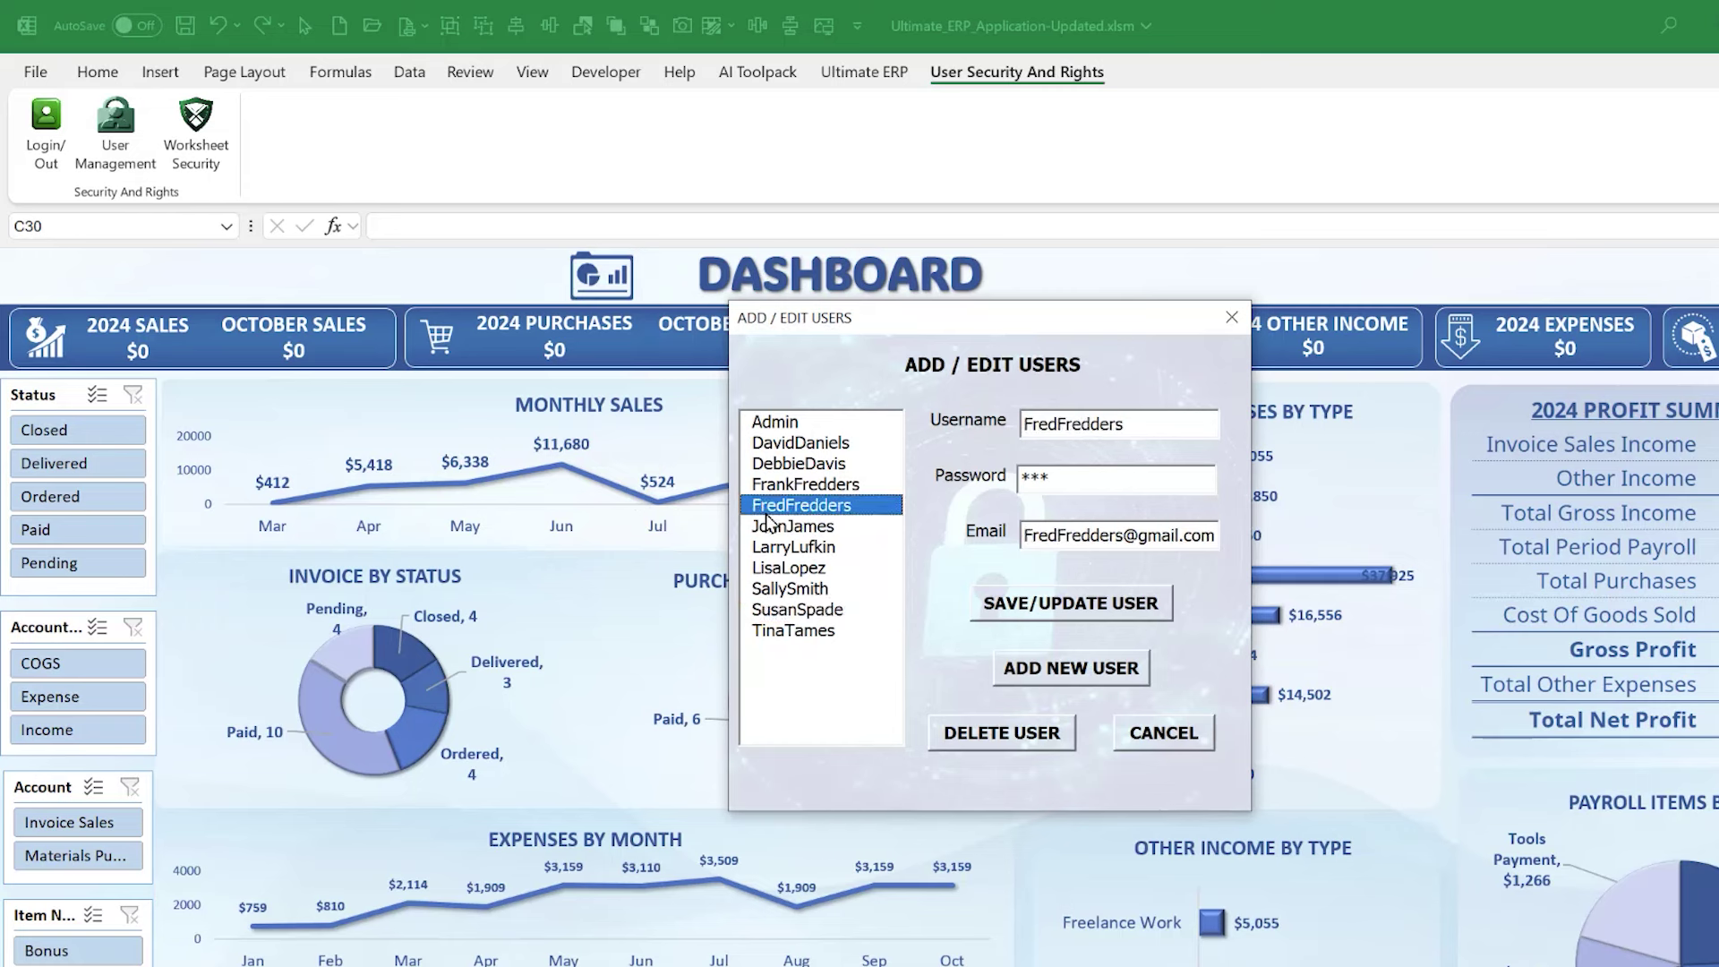
click(1139, 736)
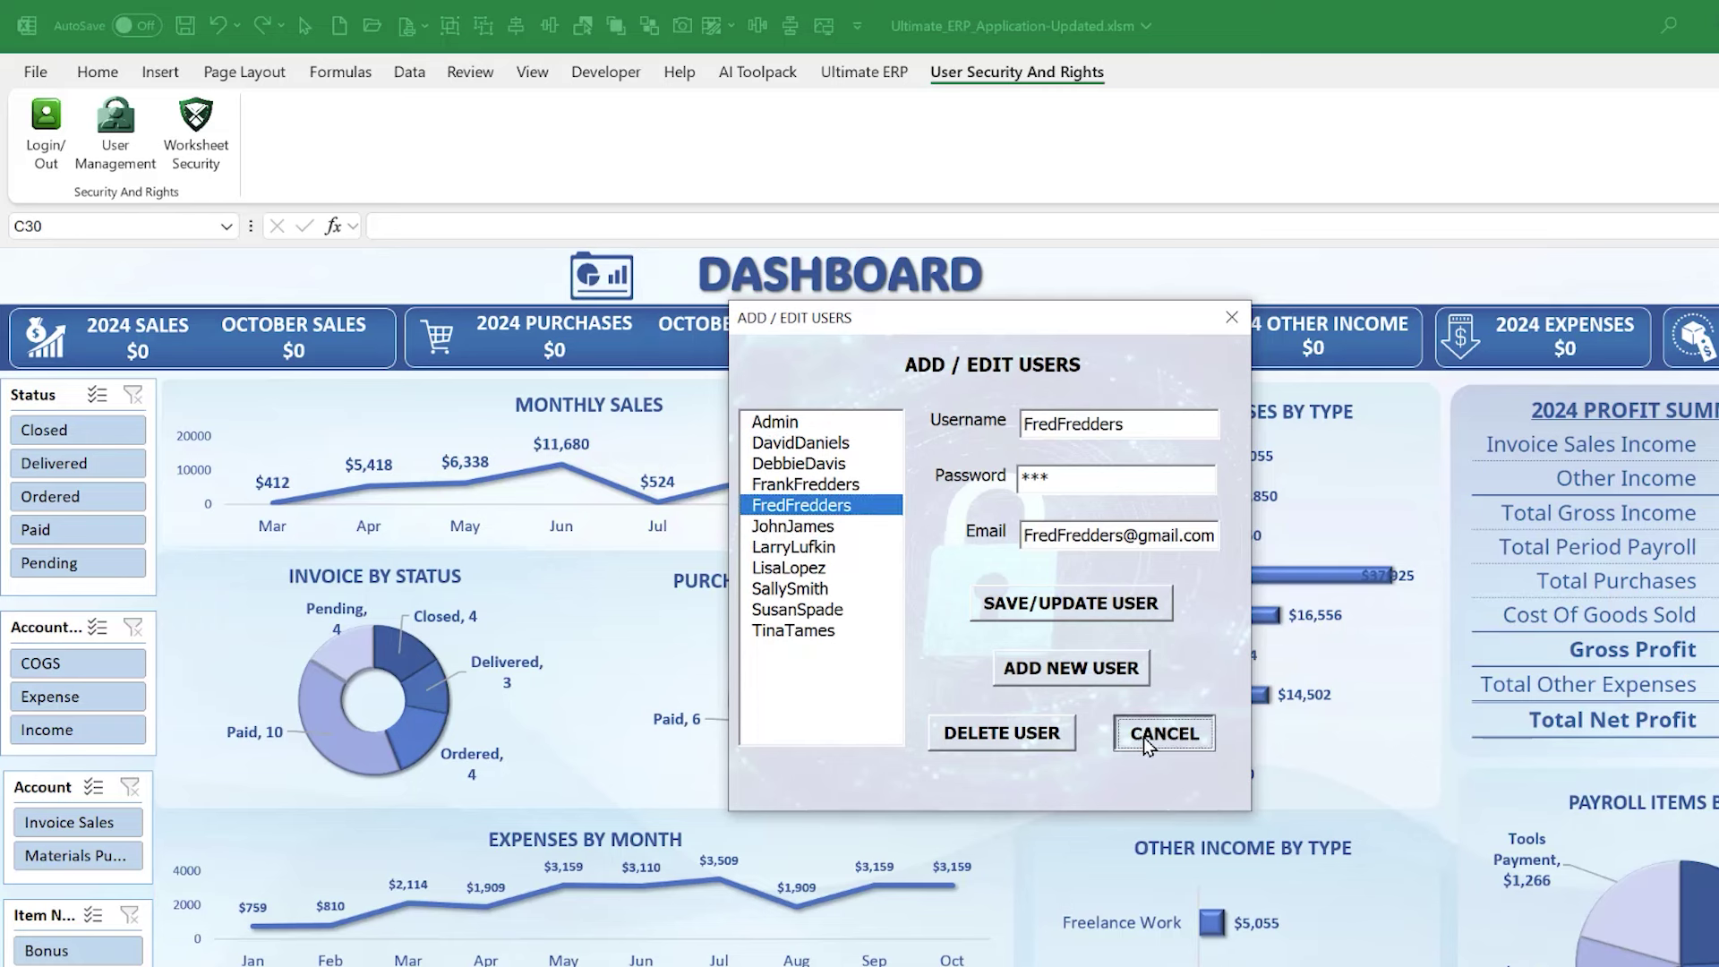
click(1142, 738)
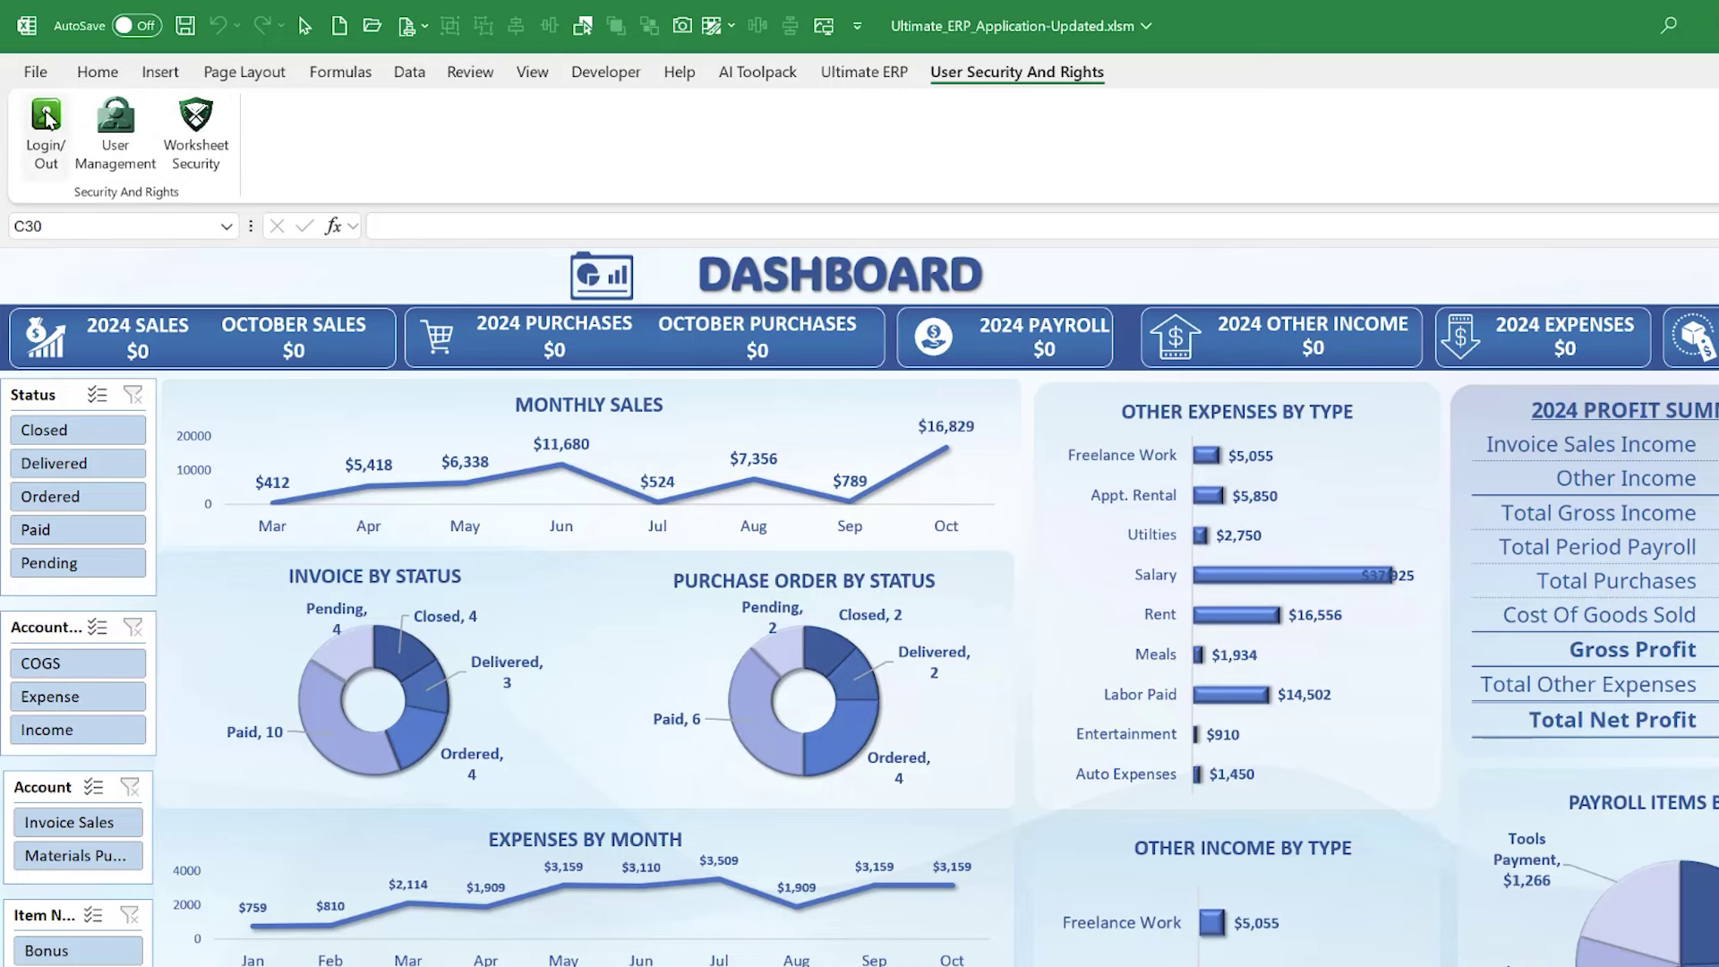
- Log in through the Login/Out form with the managed user's username and password, clearing the empty-credentials error first
click(47, 117)
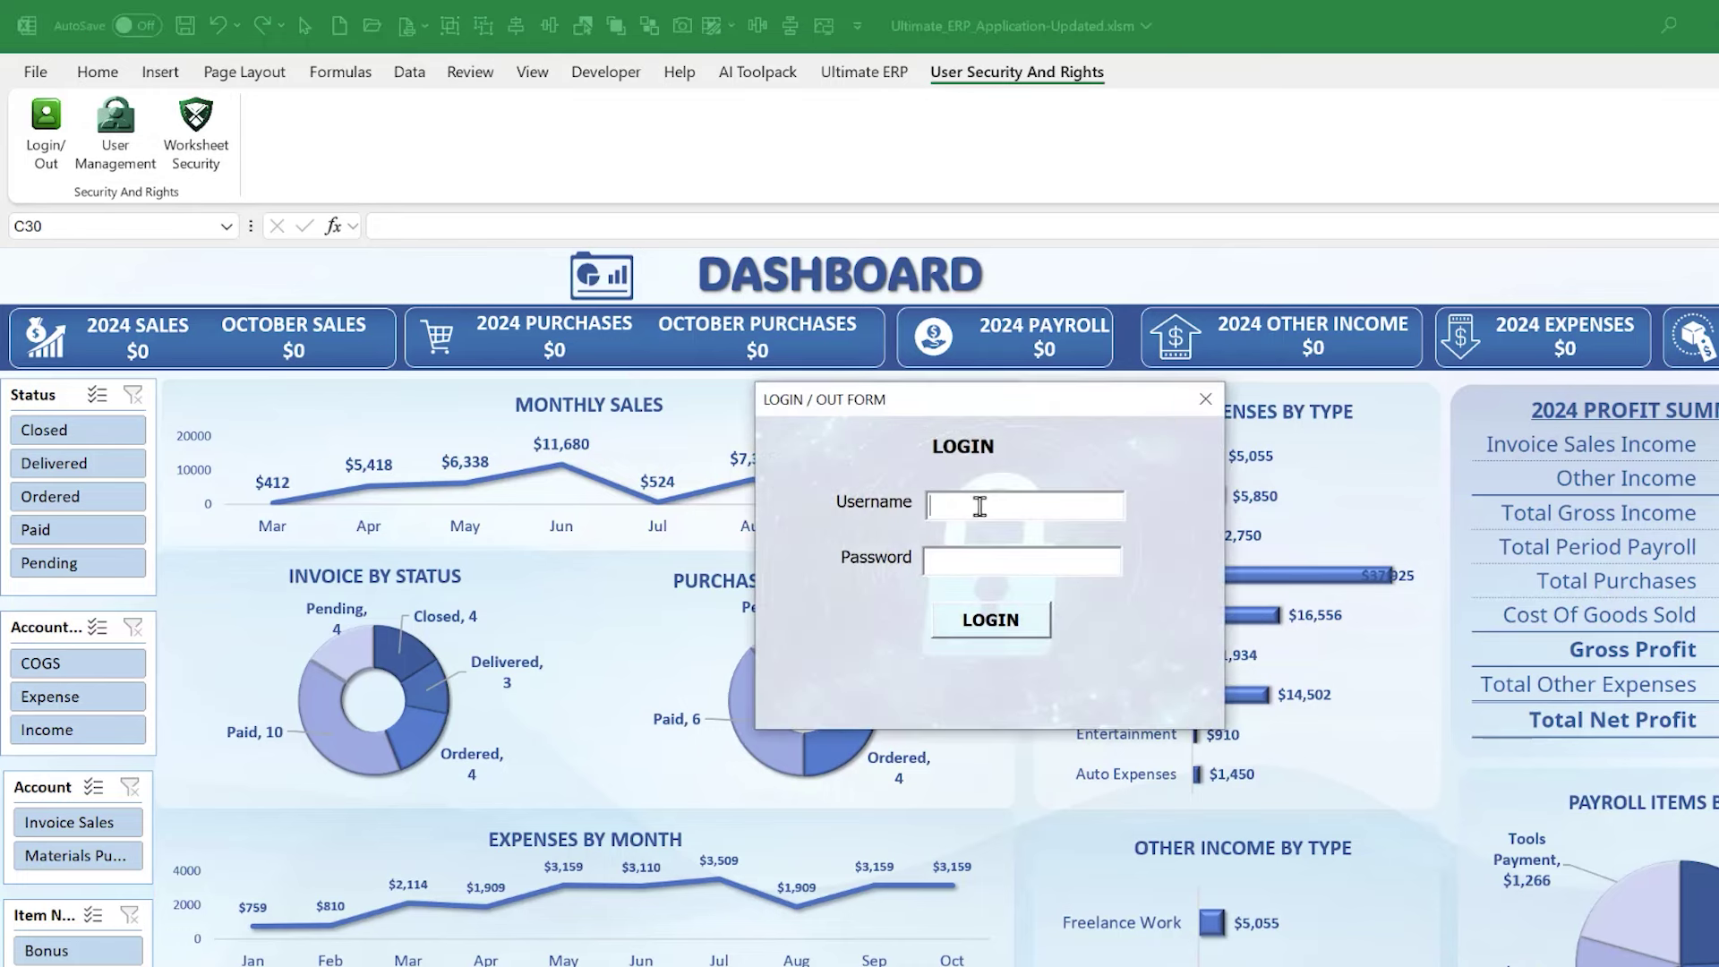
click(1021, 618)
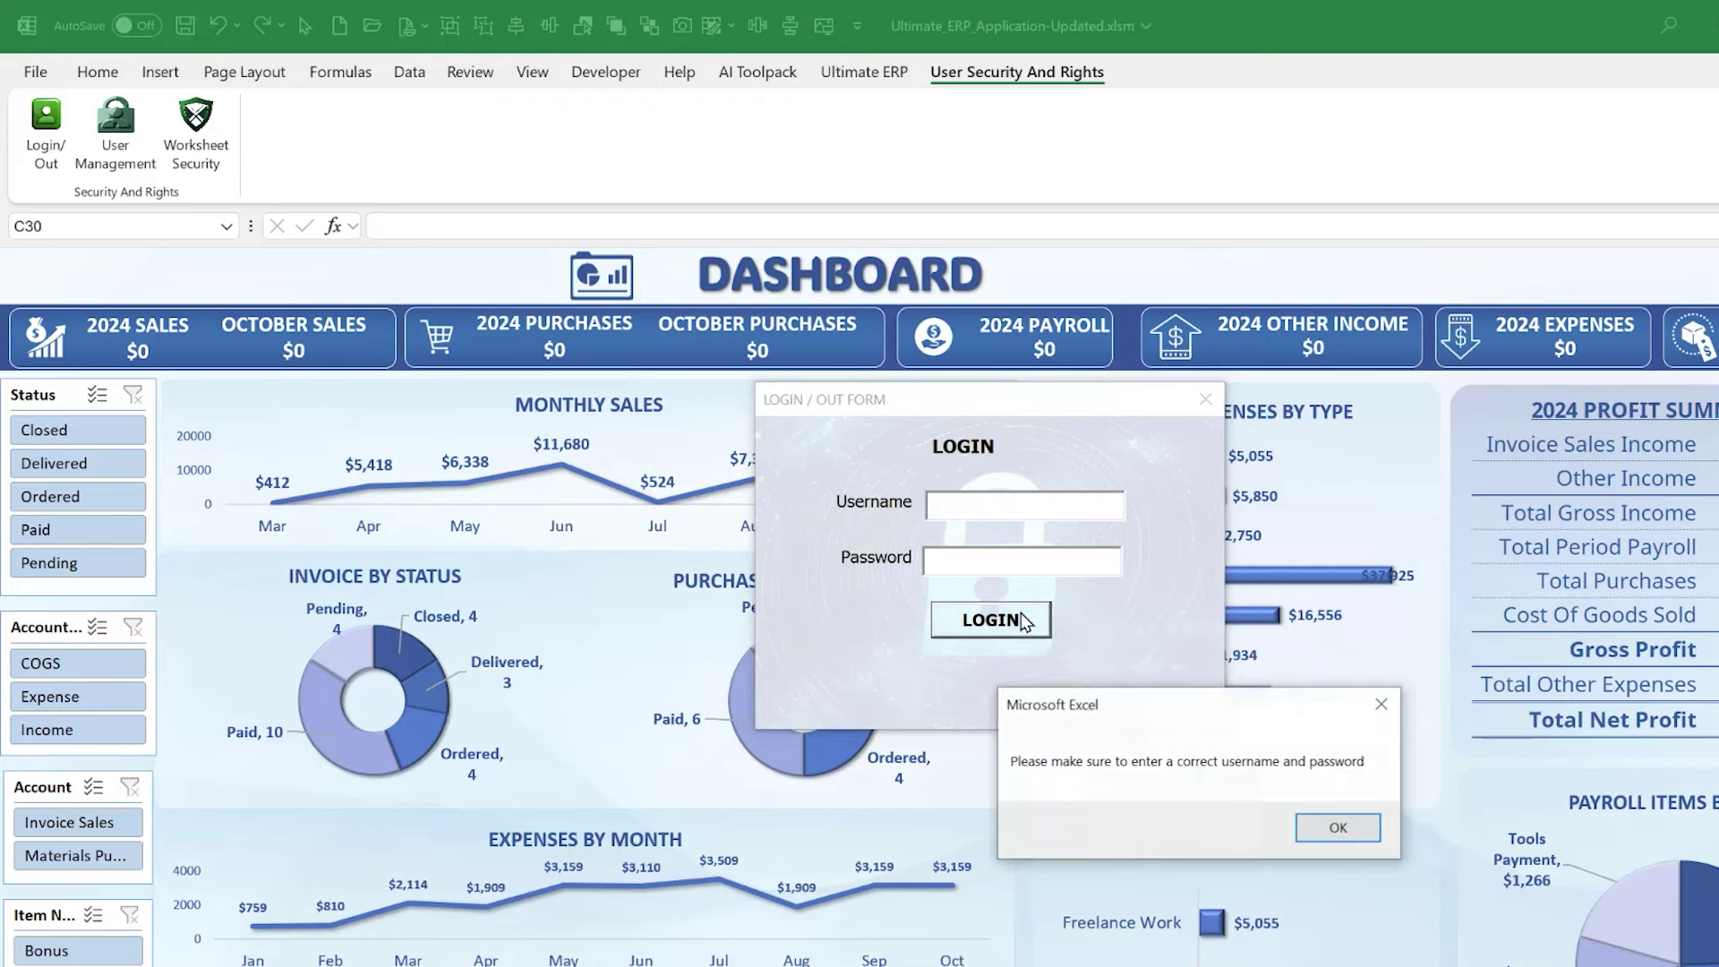
drag(1171, 725, 963, 666)
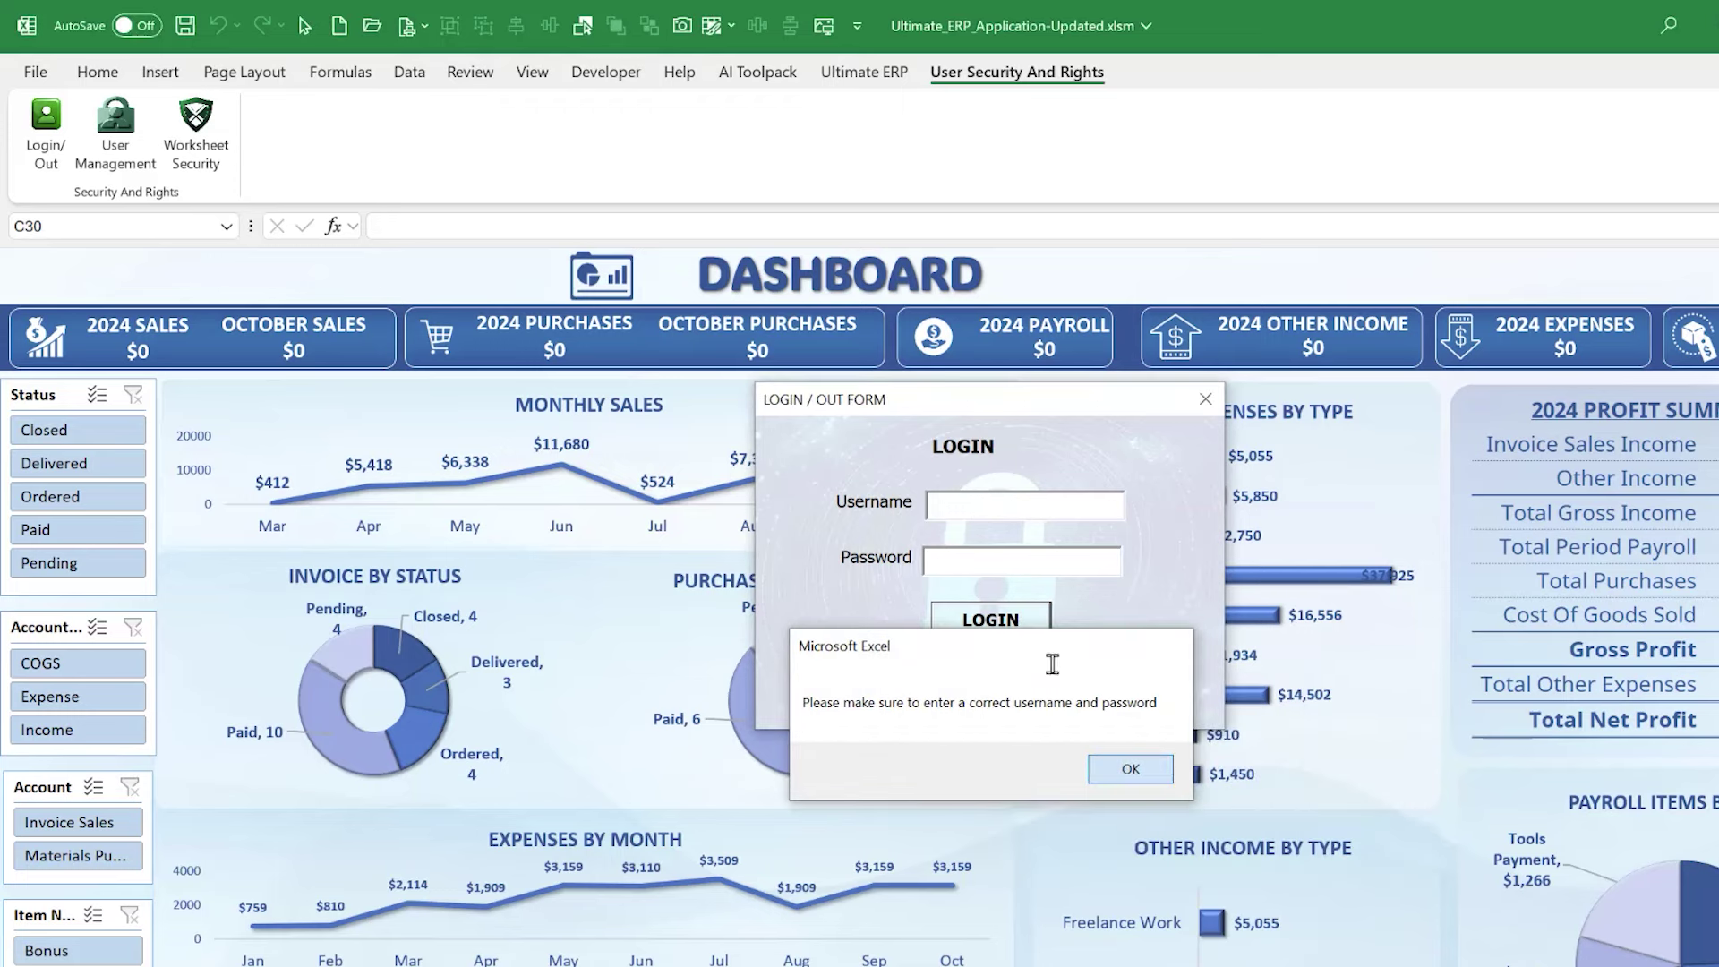
click(1129, 768)
click(984, 503)
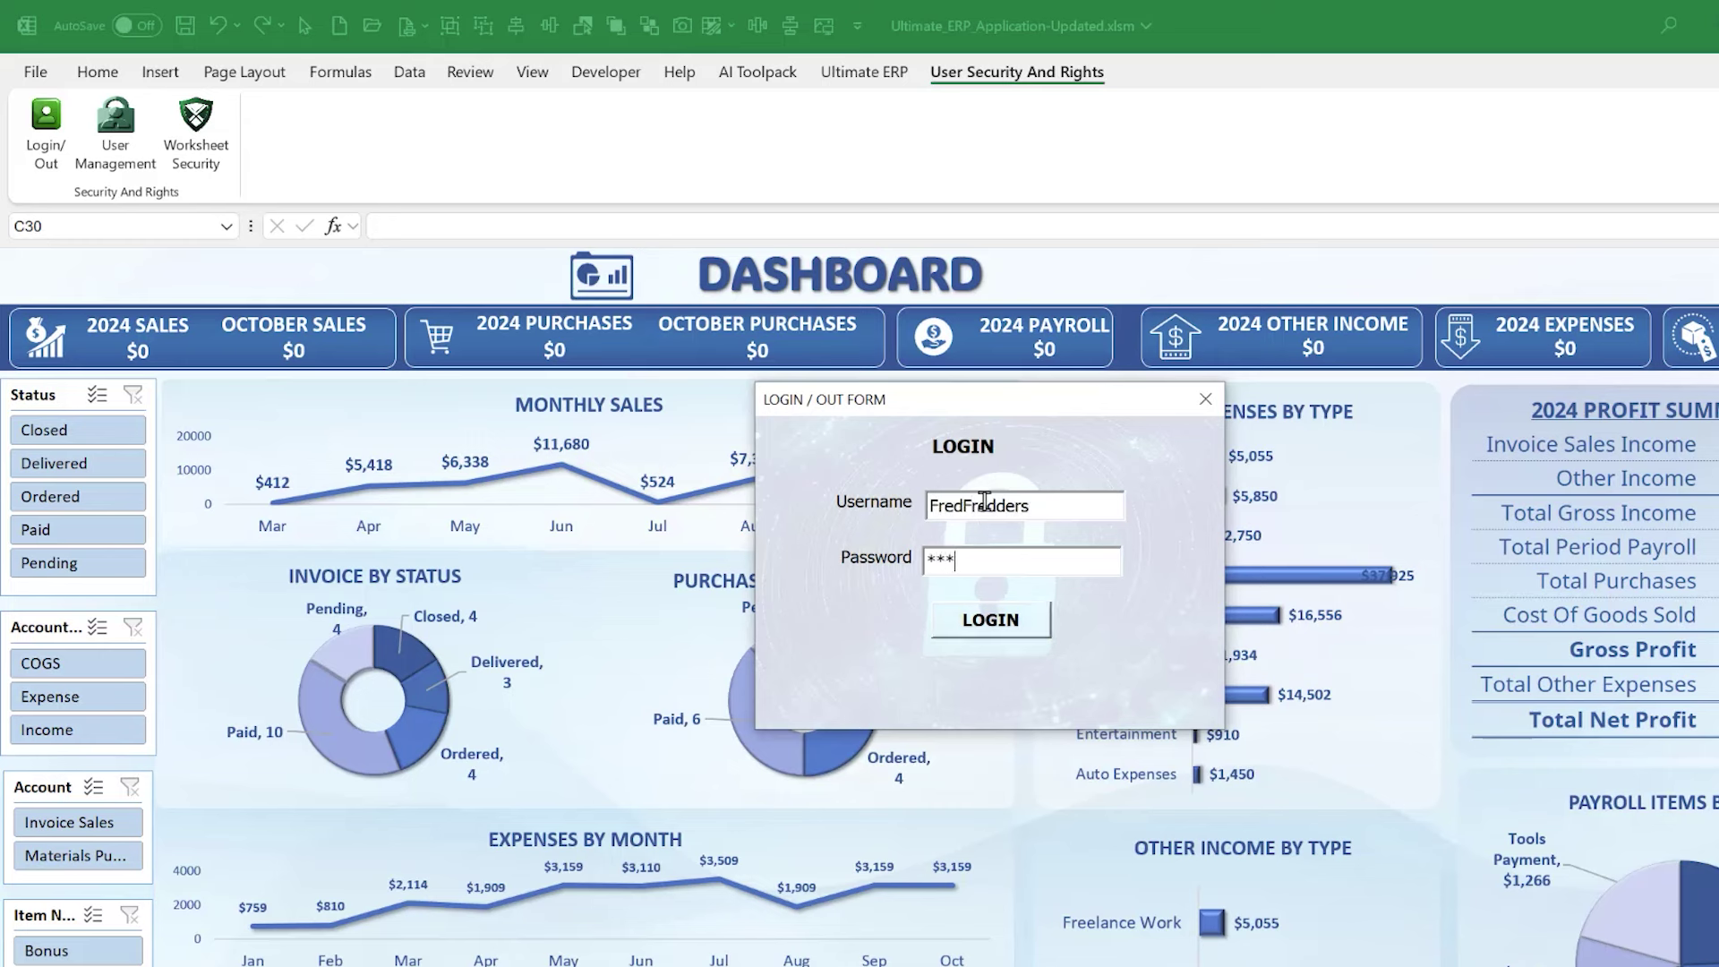
click(1015, 639)
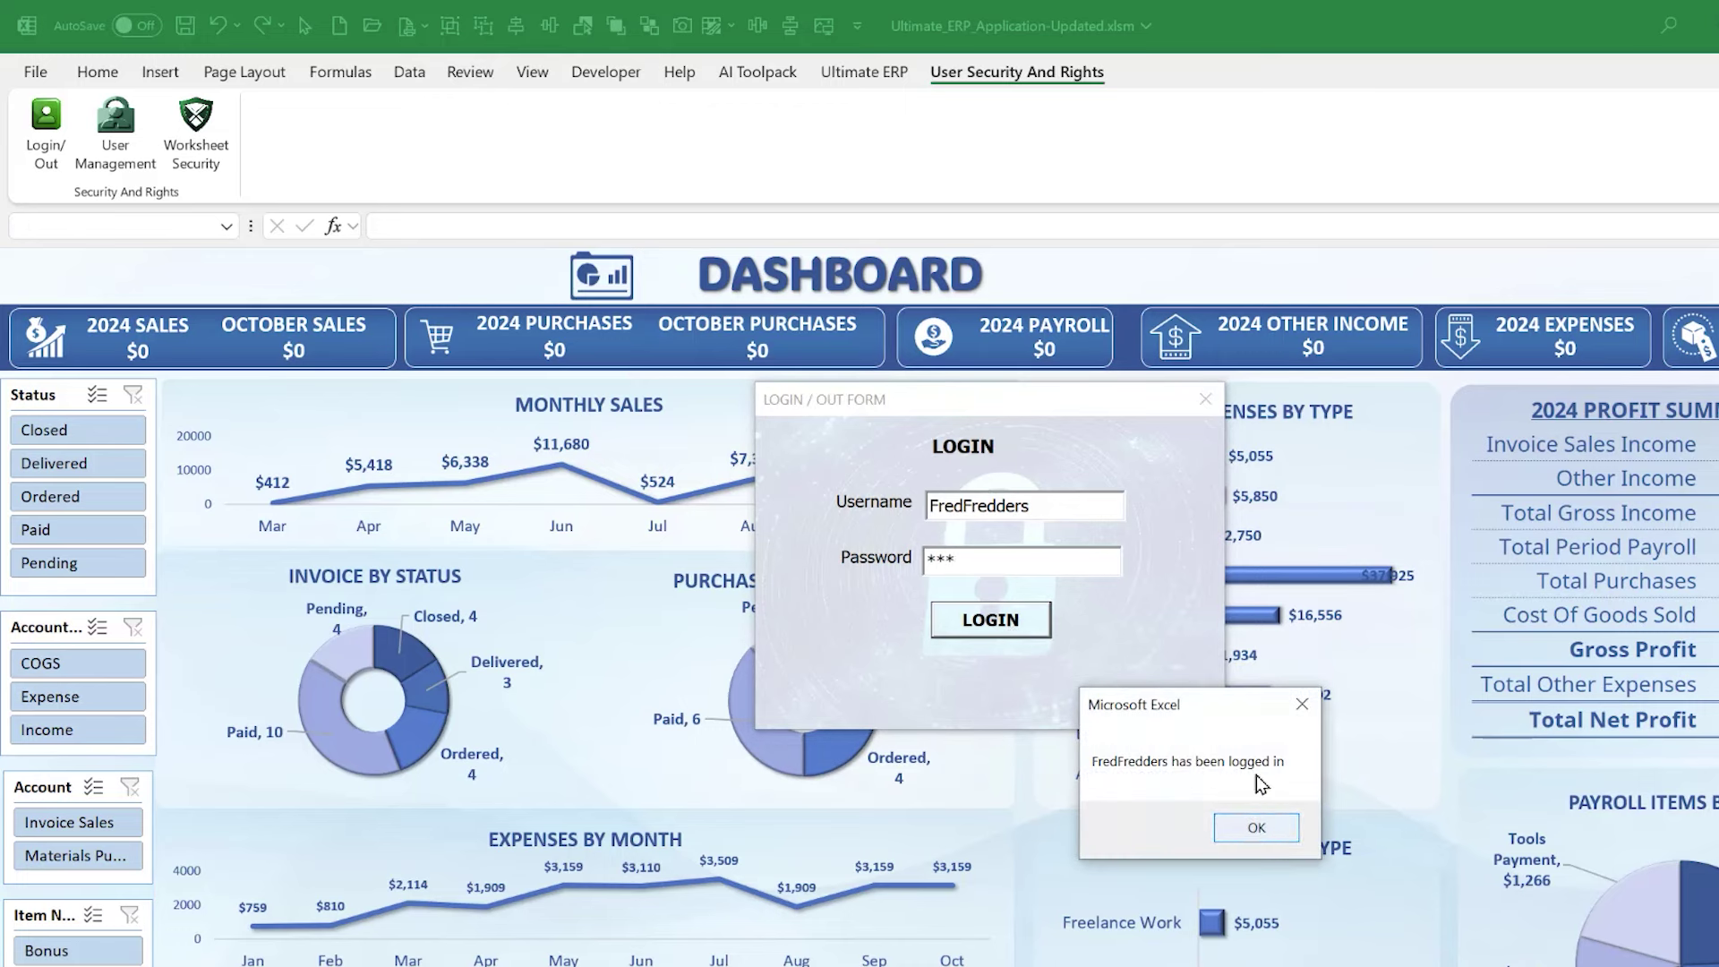
click(1254, 828)
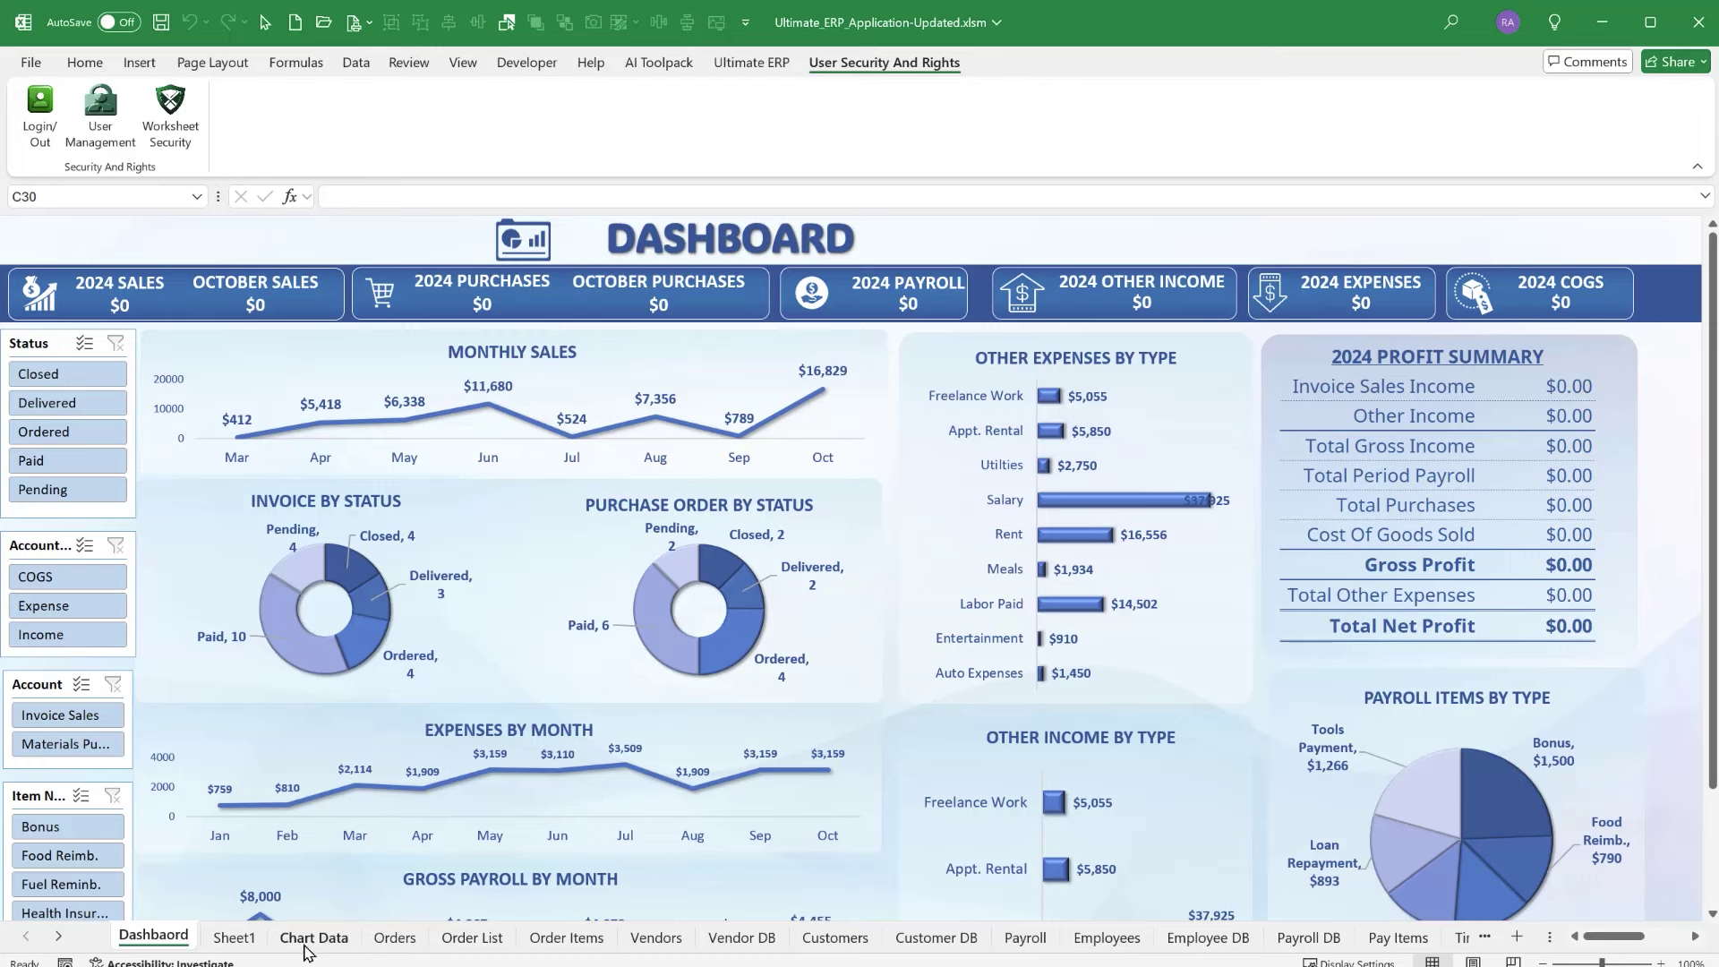
- Switch to the Order Items sheet and open the Worksheet Security window
click(645, 945)
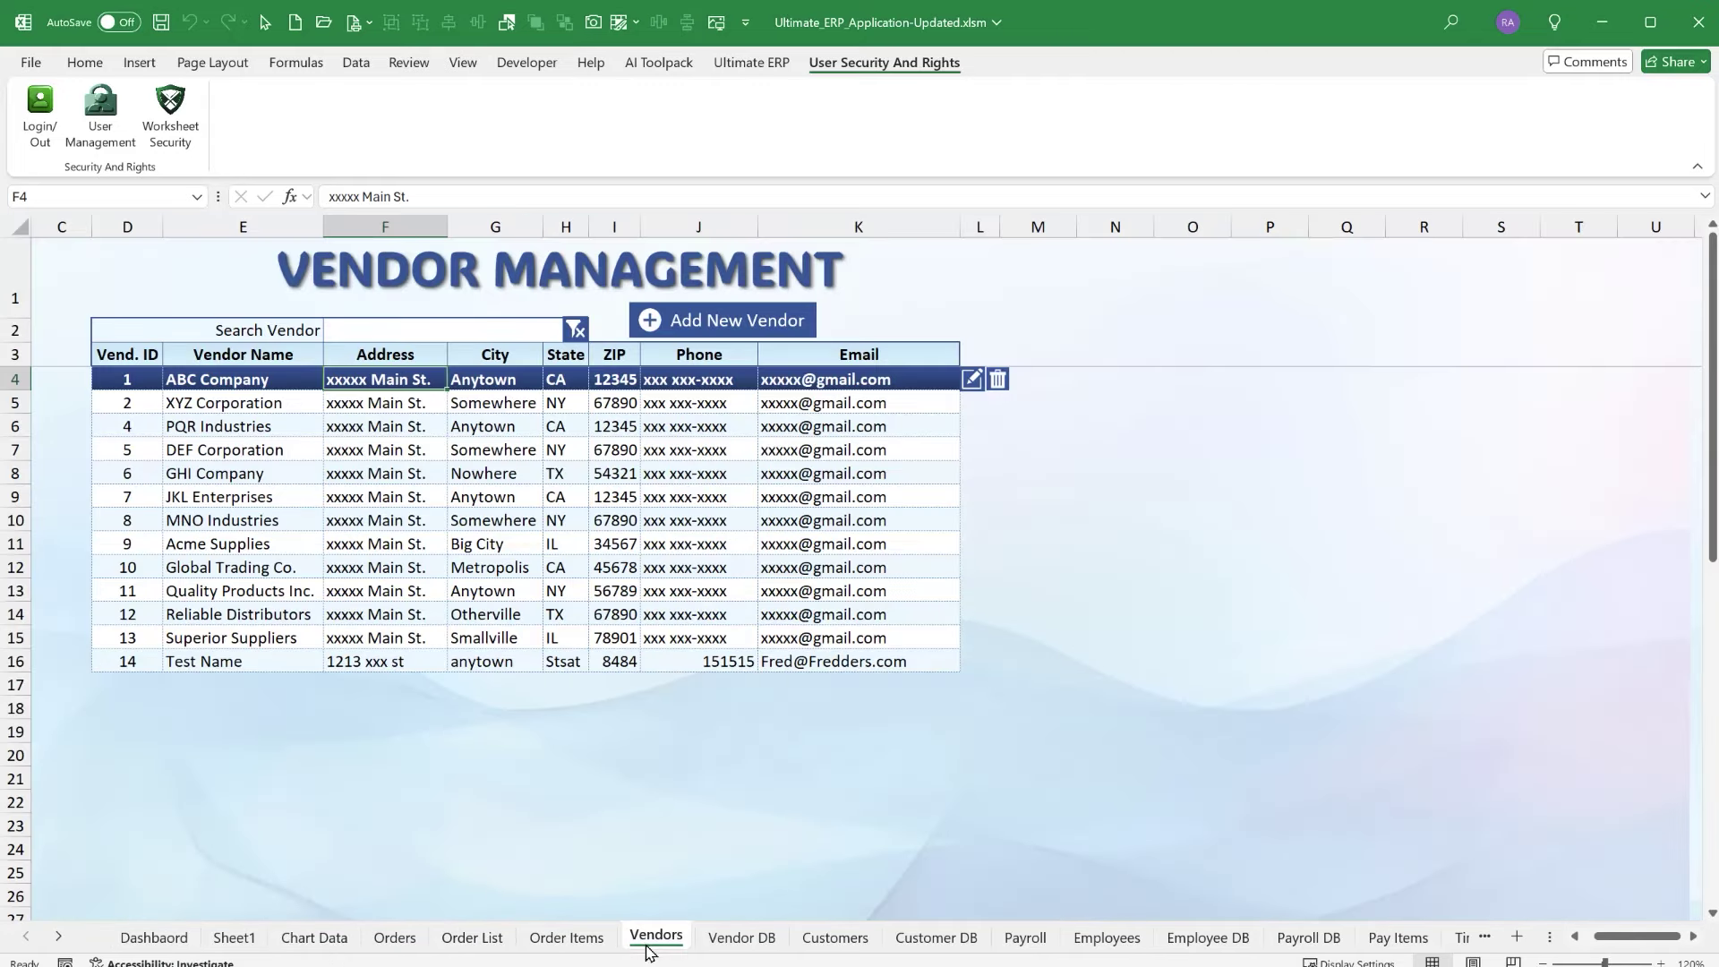
click(577, 940)
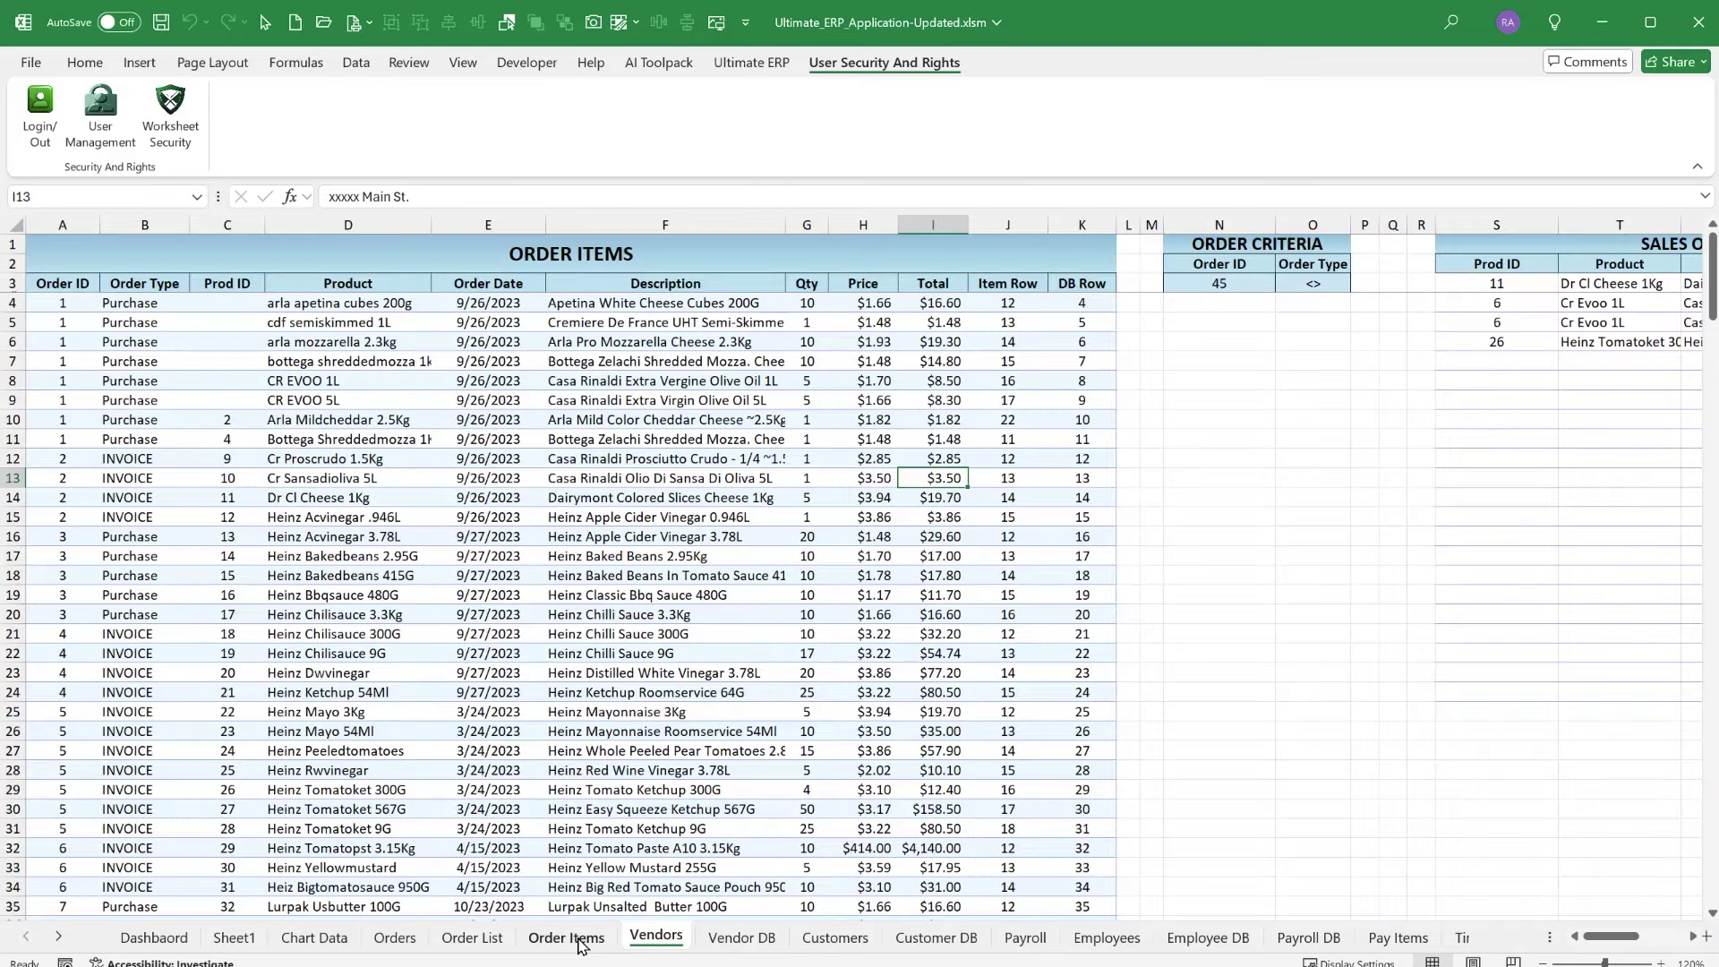
click(182, 100)
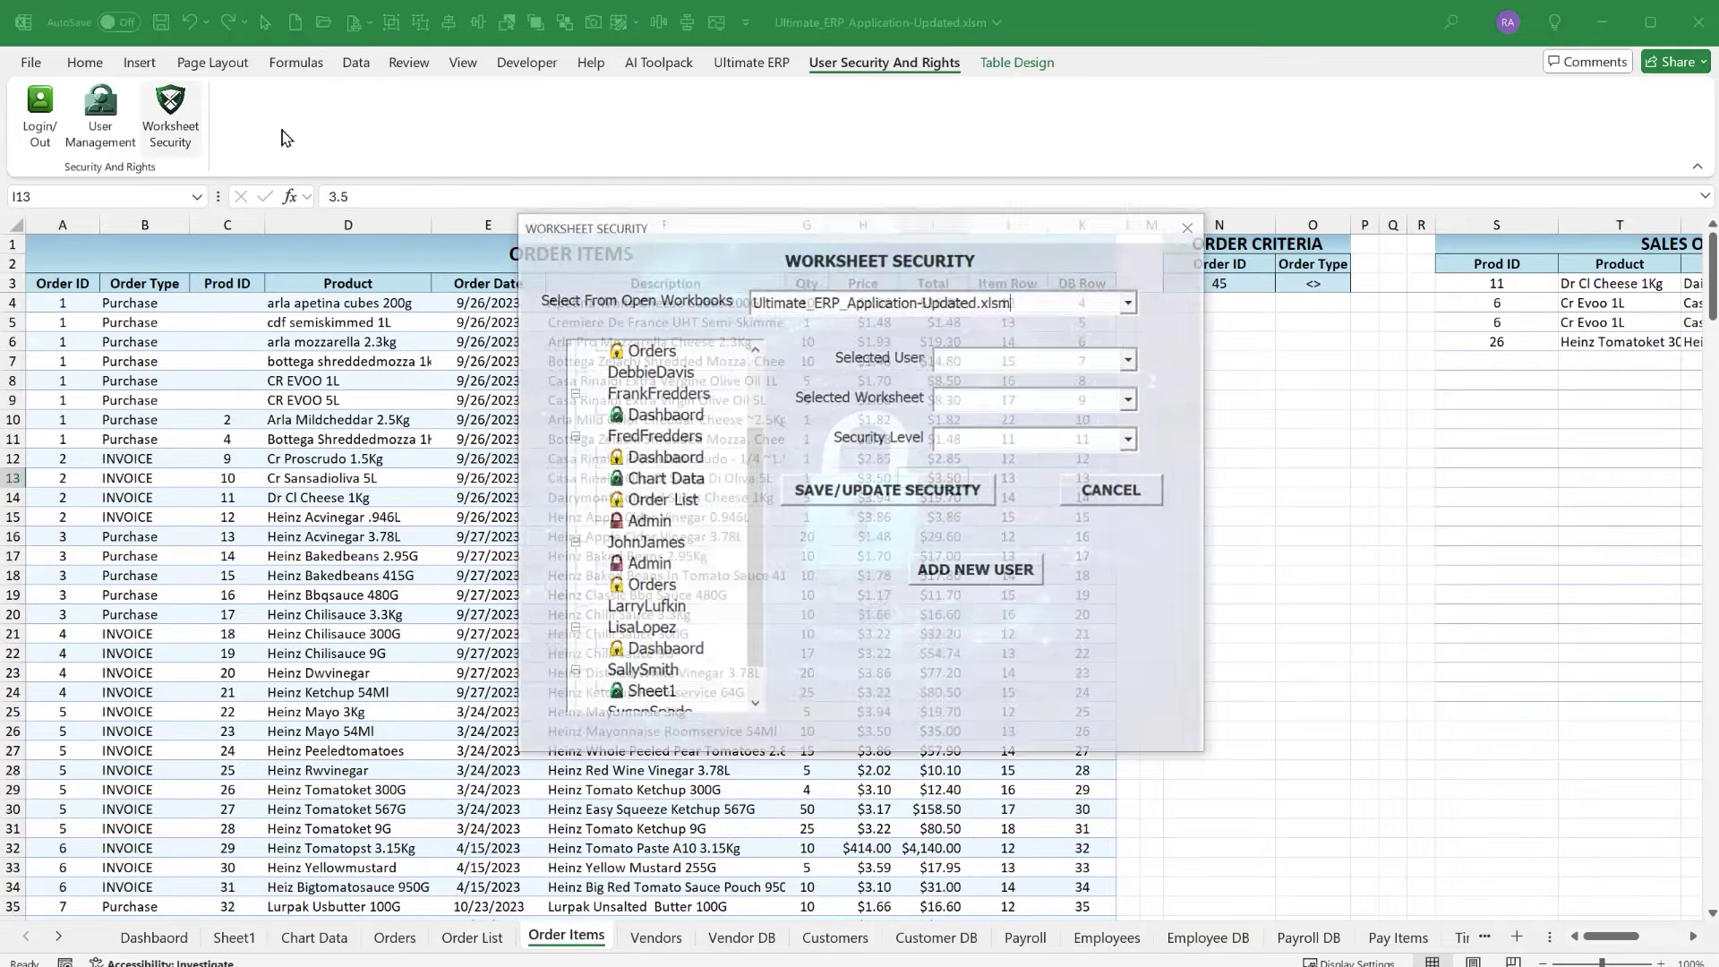
- Give the selected user's Vendors worksheet the Locked & Hidden security level and save it
click(664, 437)
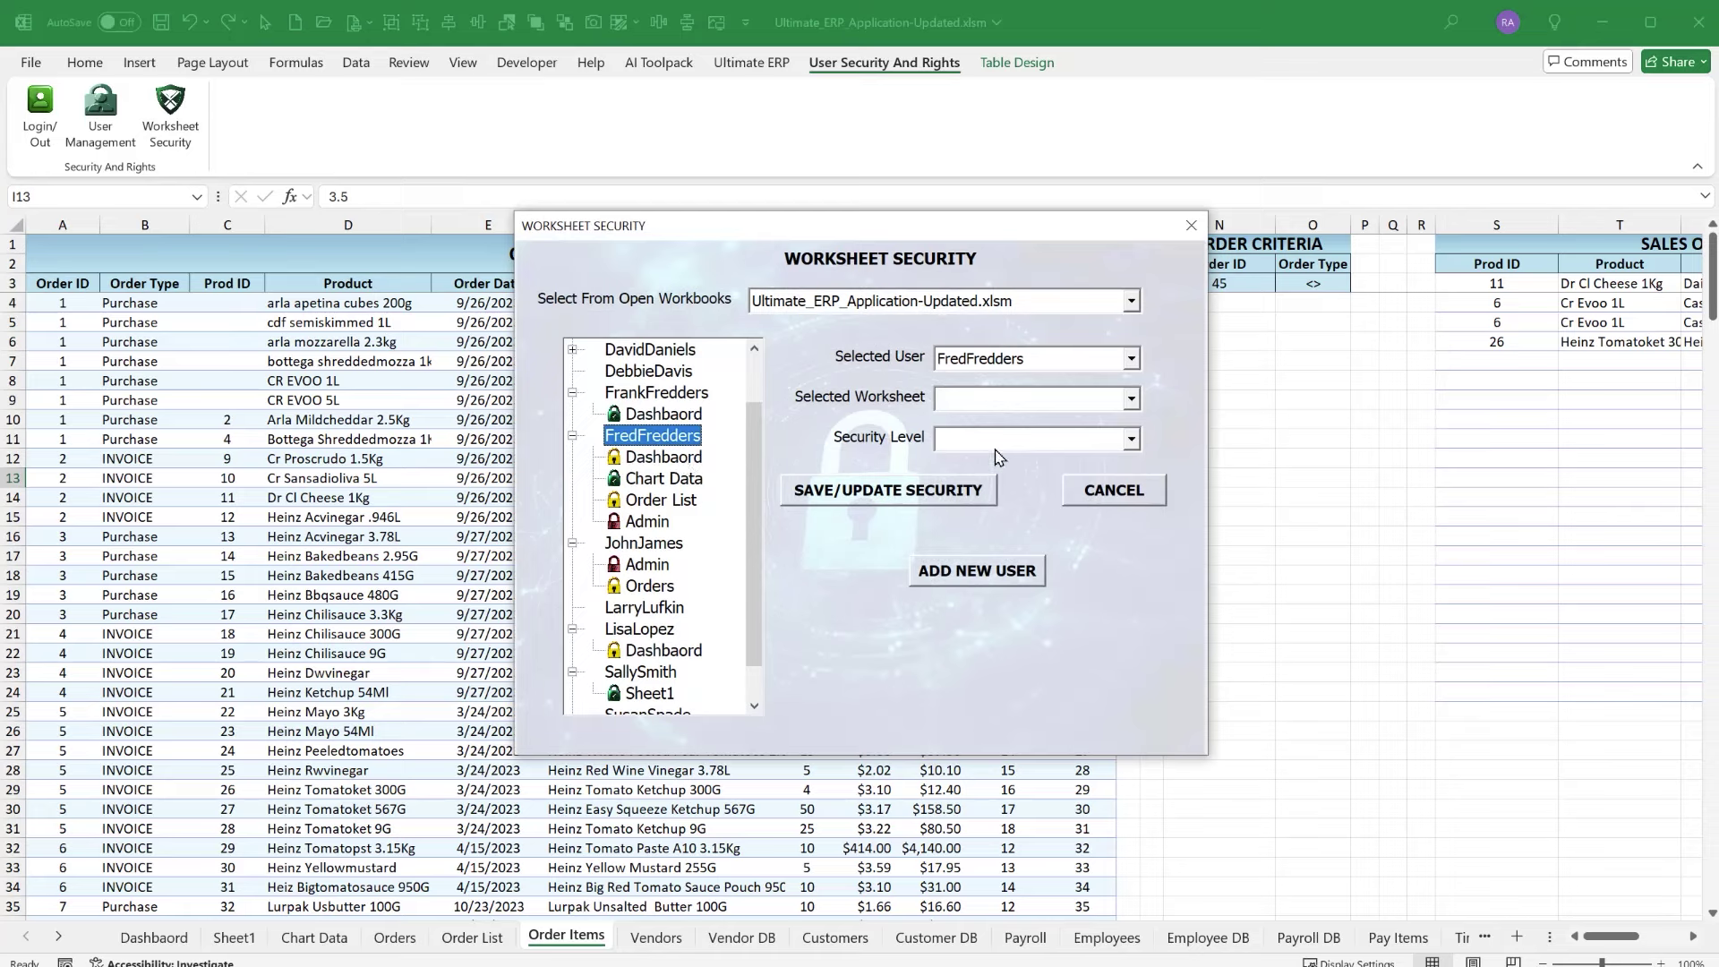
click(1119, 404)
click(1130, 403)
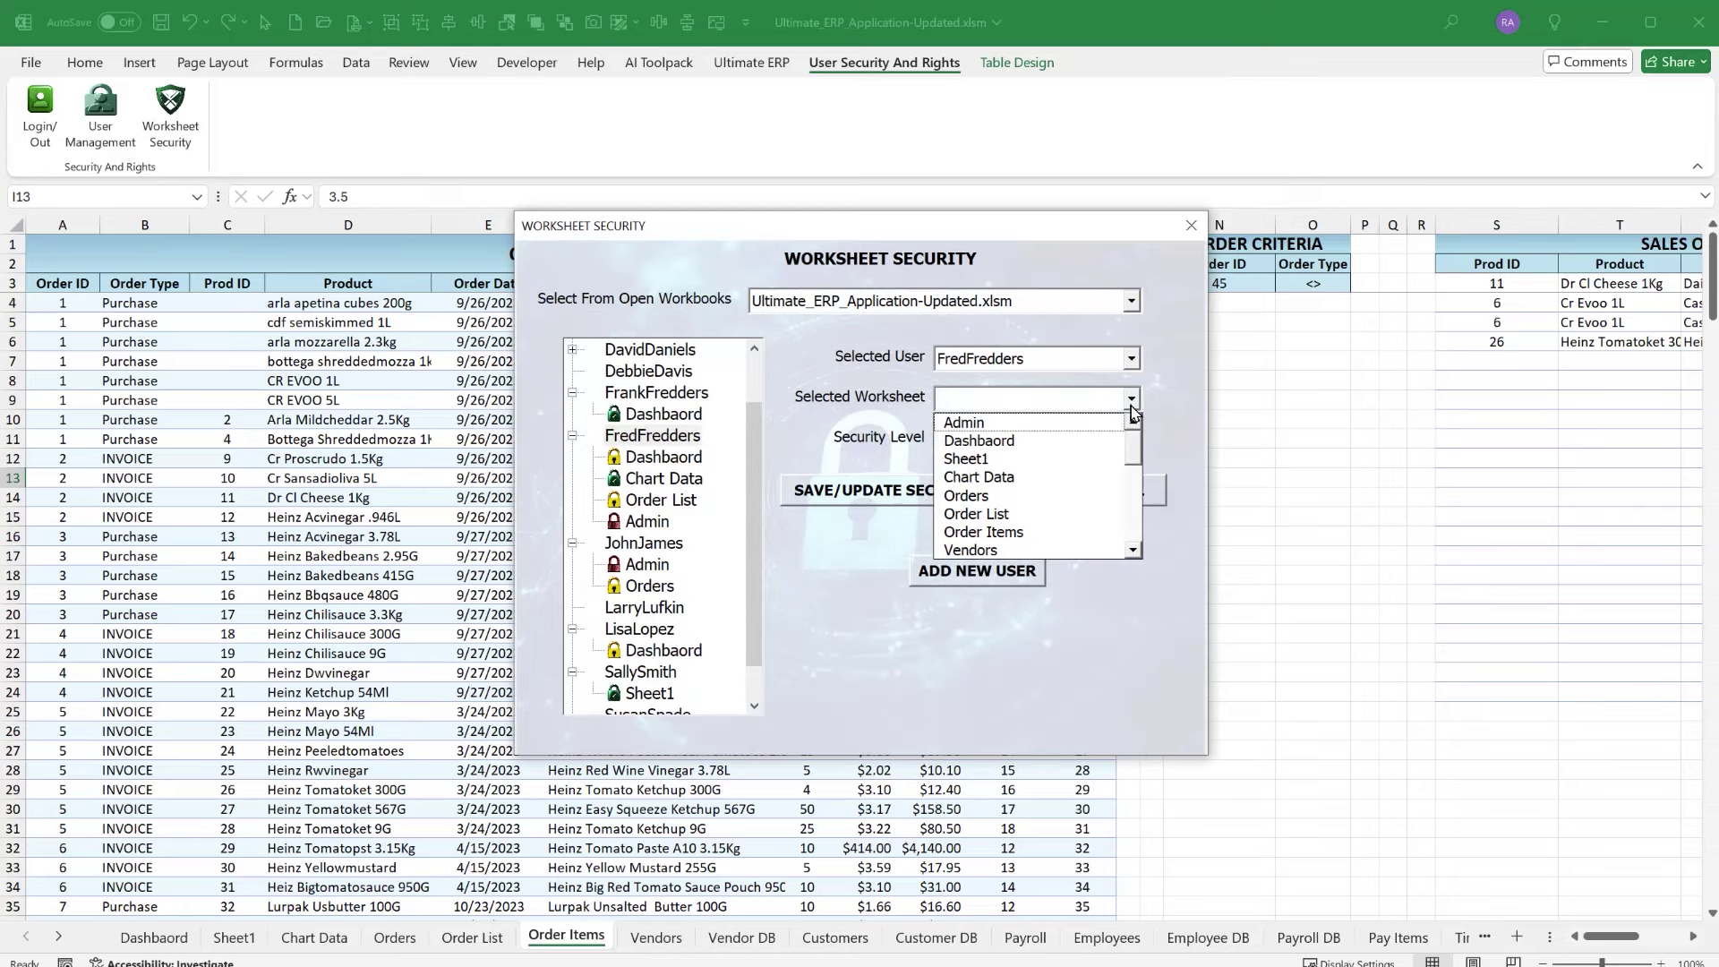
drag(1130, 450, 1129, 468)
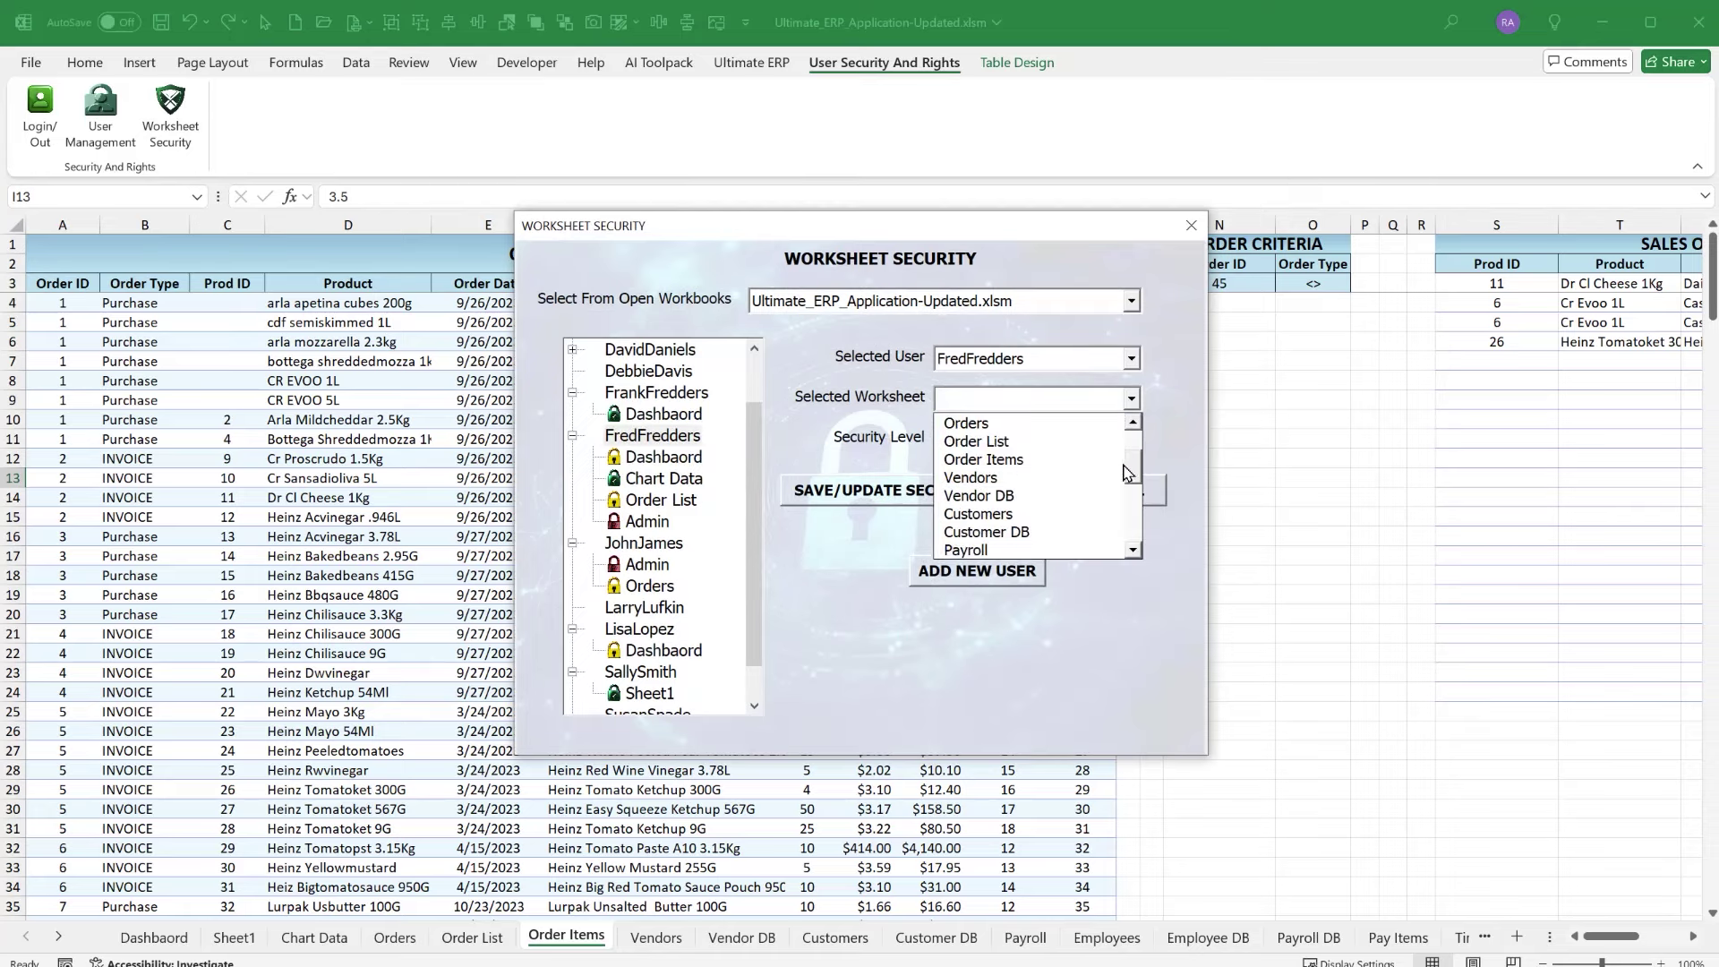
click(1030, 477)
click(1128, 440)
click(1050, 501)
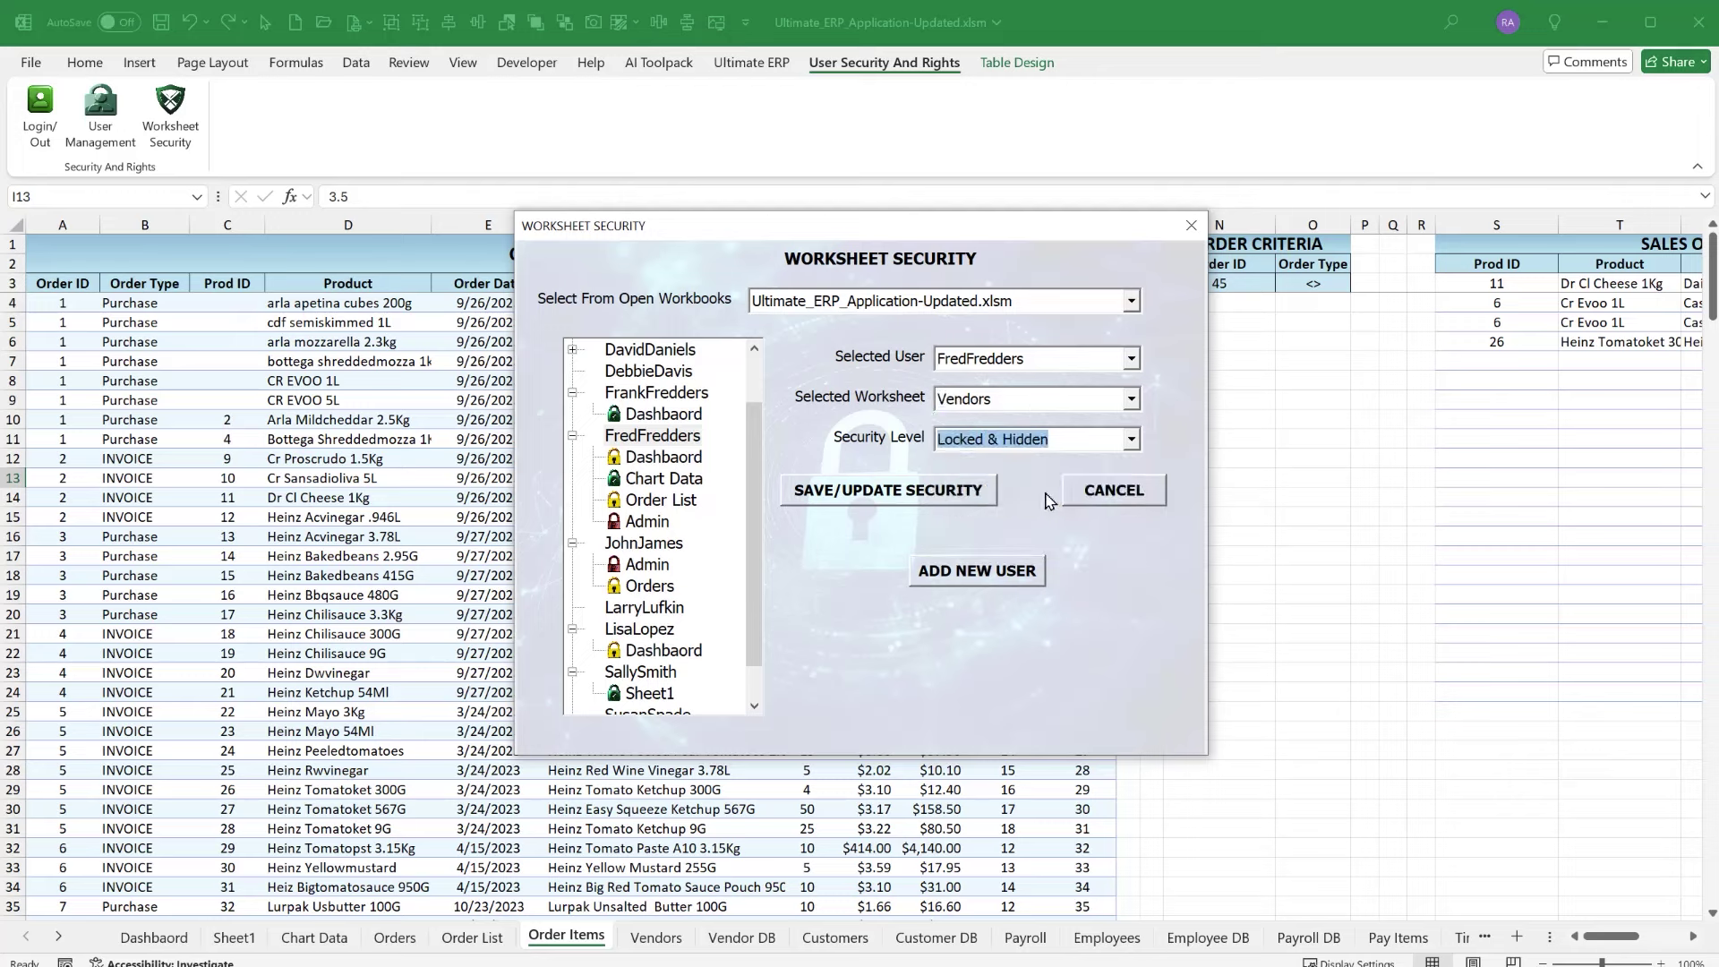
click(907, 493)
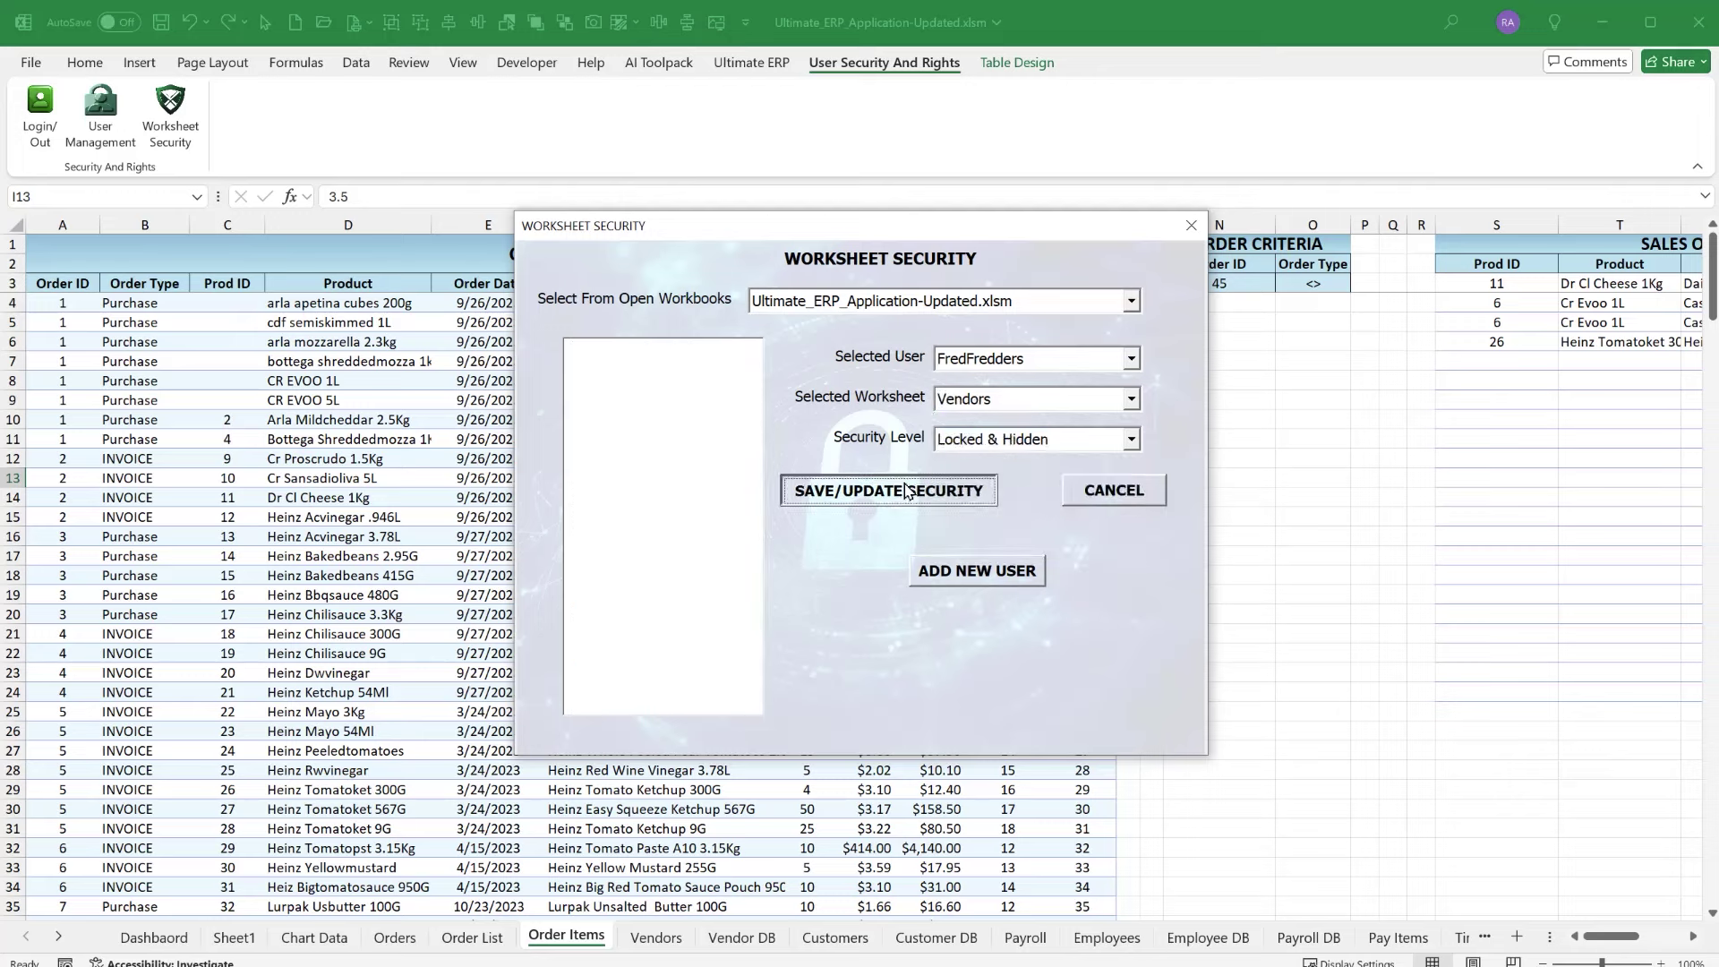